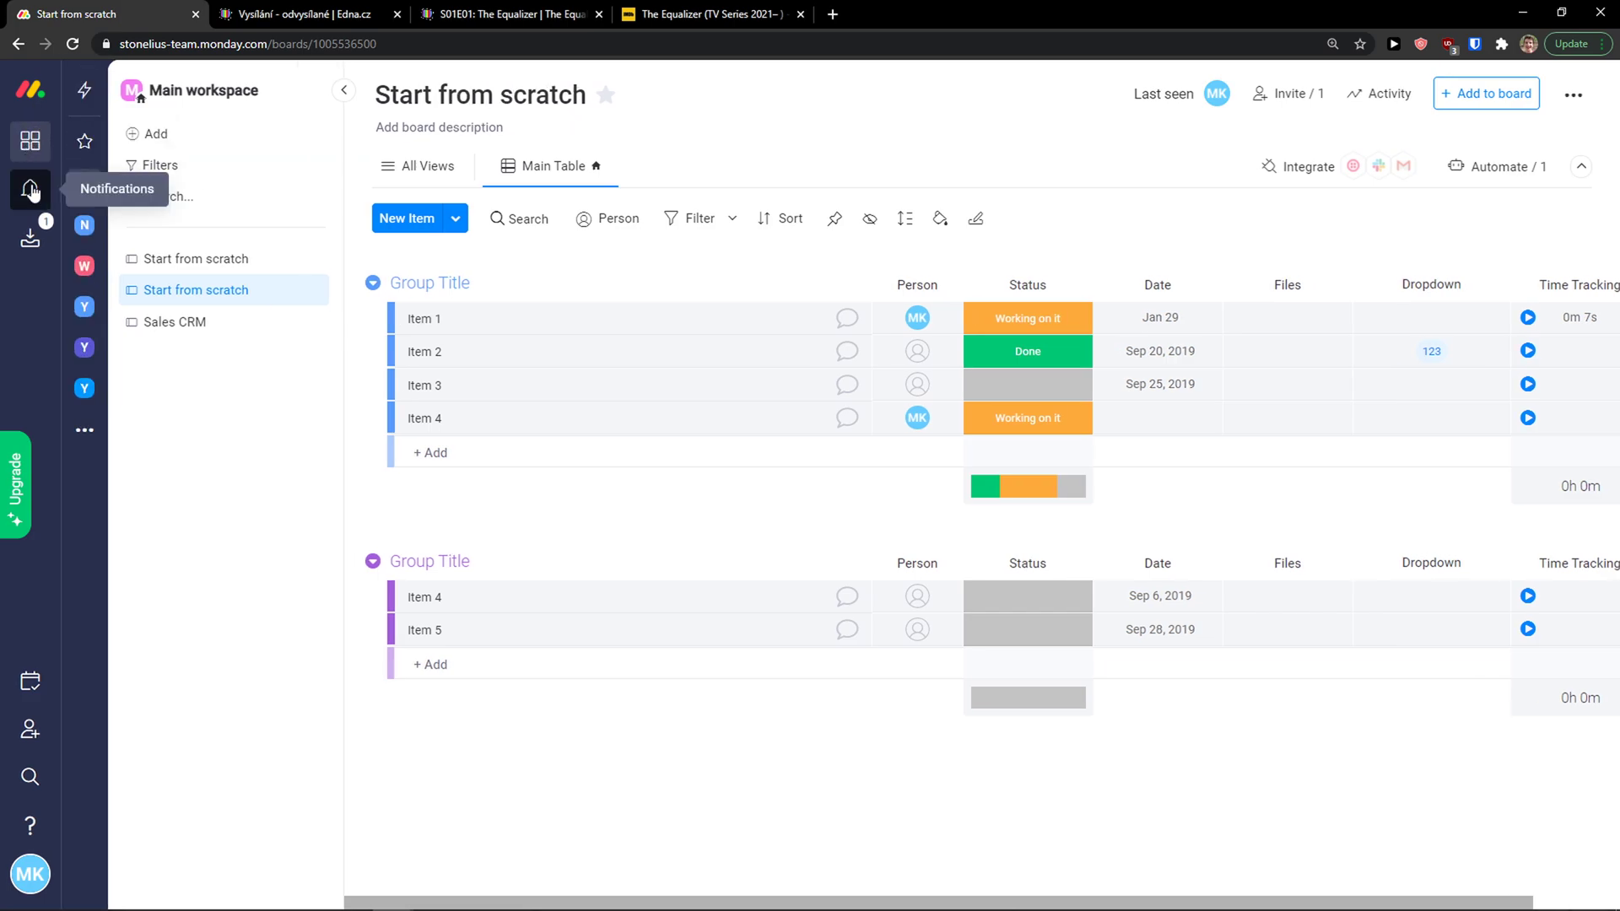
# Step: Check the notifications, then open the Inbox showing the welcome update
pyautogui.click(31, 192)
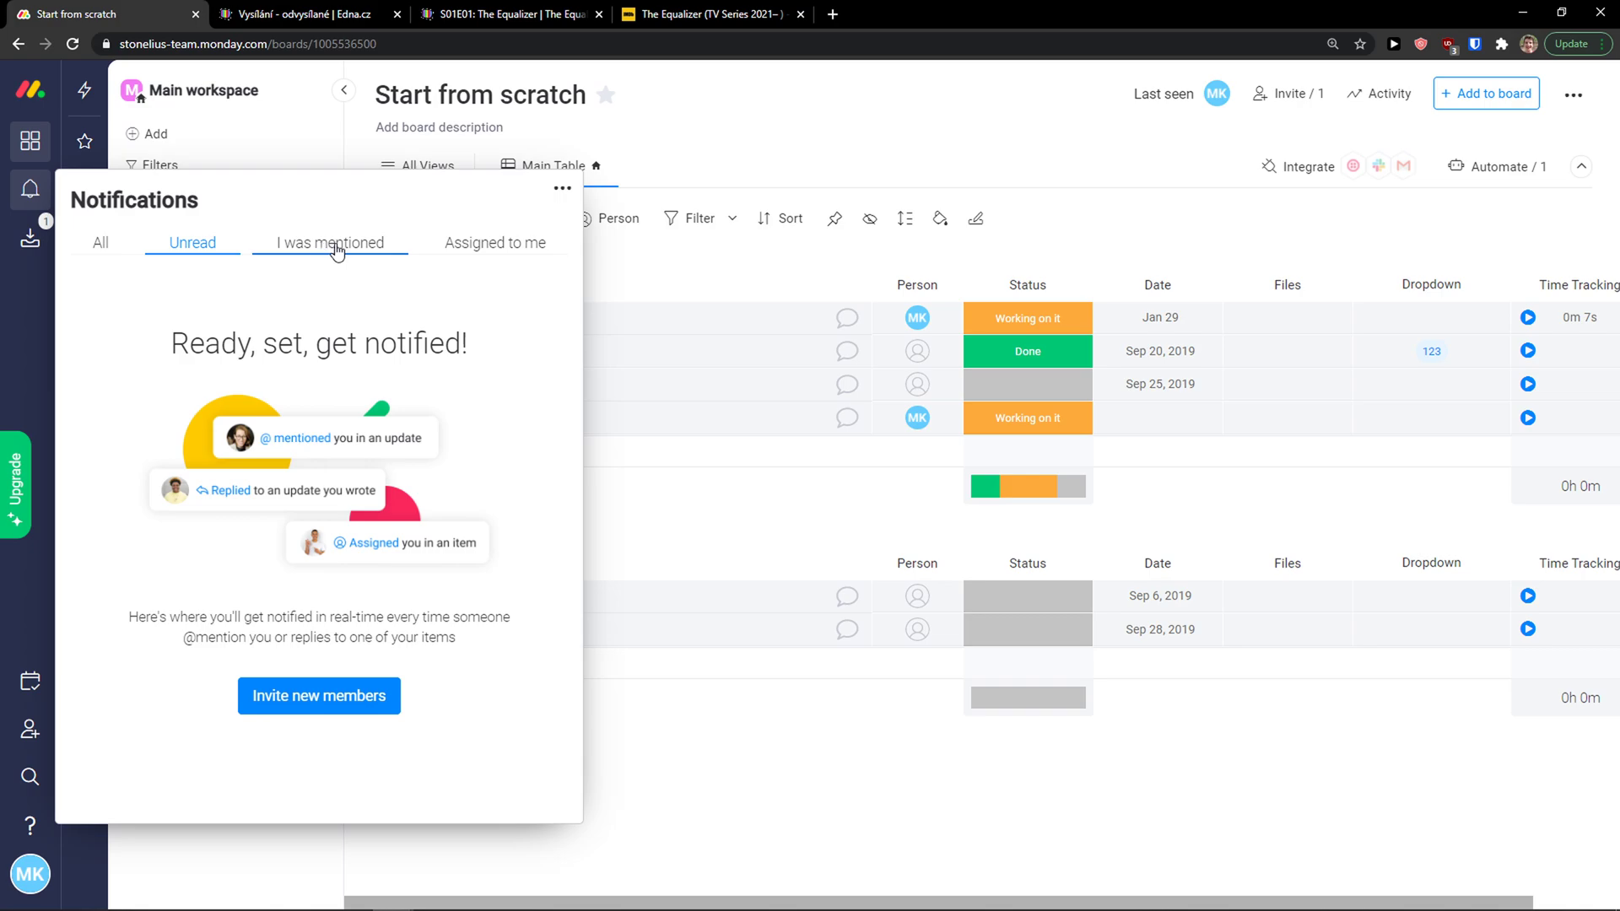
pyautogui.click(31, 242)
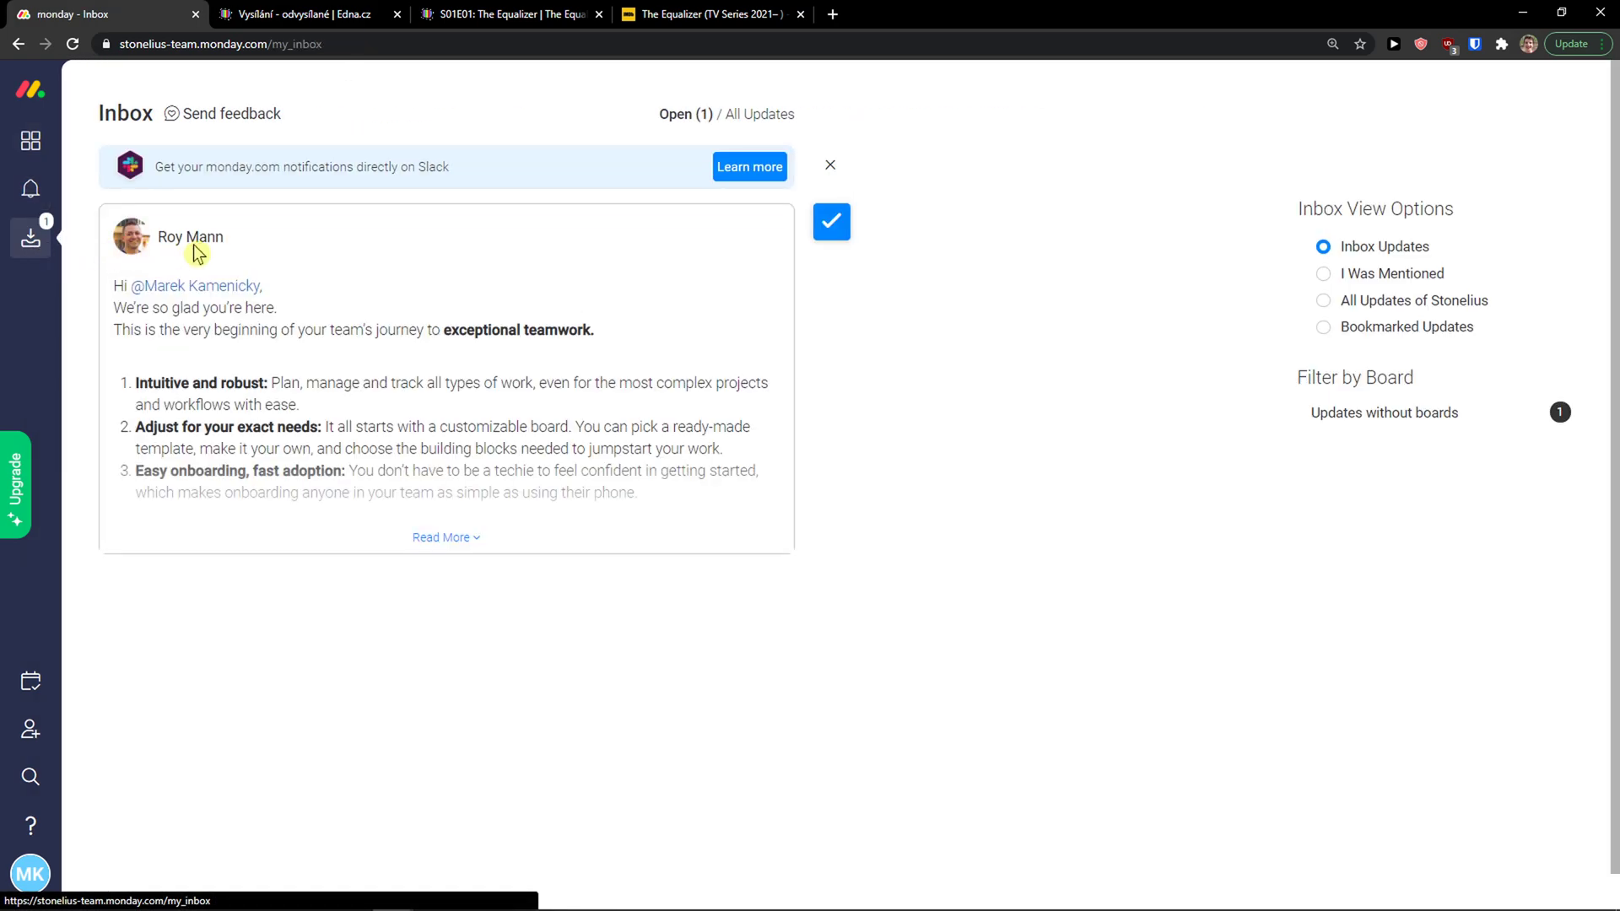
# Step: Review My Week and the invite members form, then open Search Everything
pyautogui.click(25, 689)
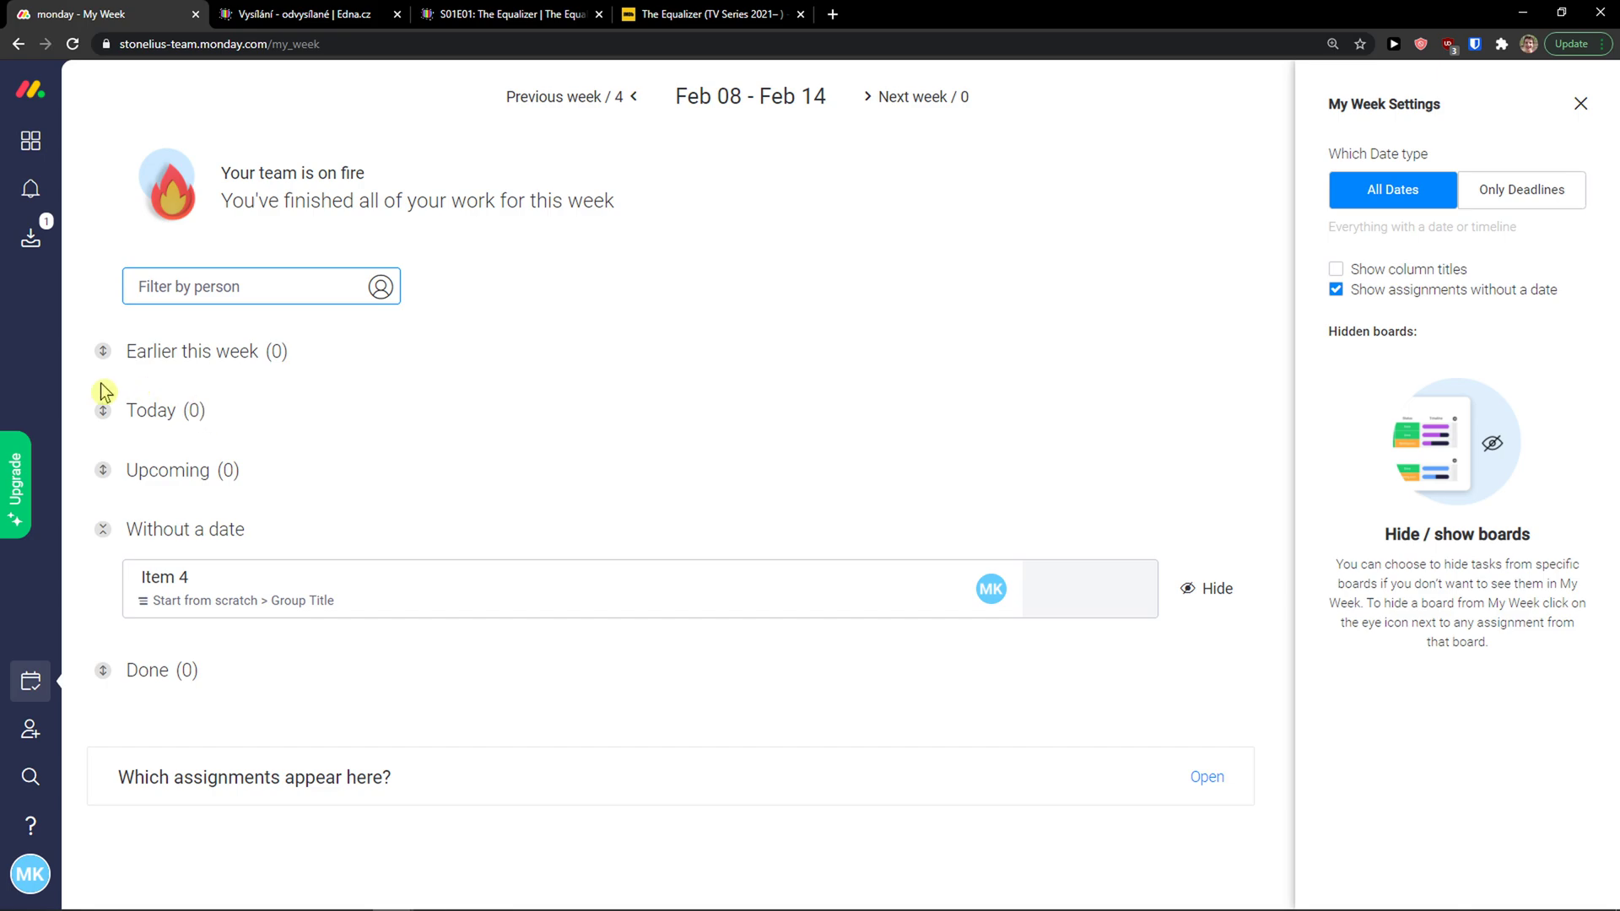
pyautogui.click(30, 734)
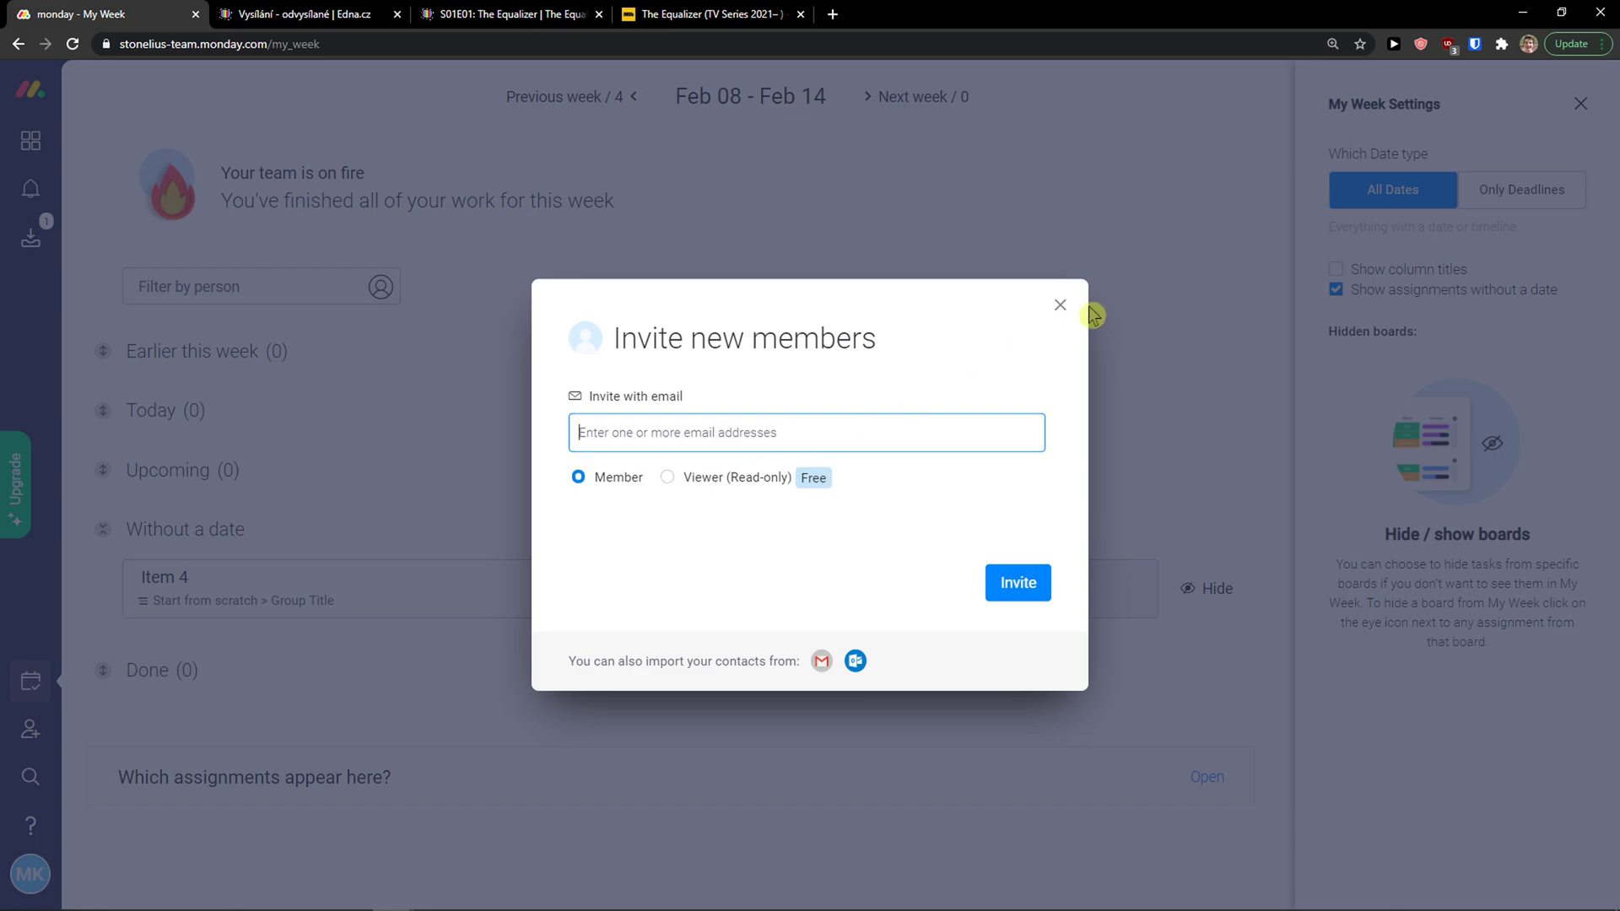
pyautogui.click(1060, 306)
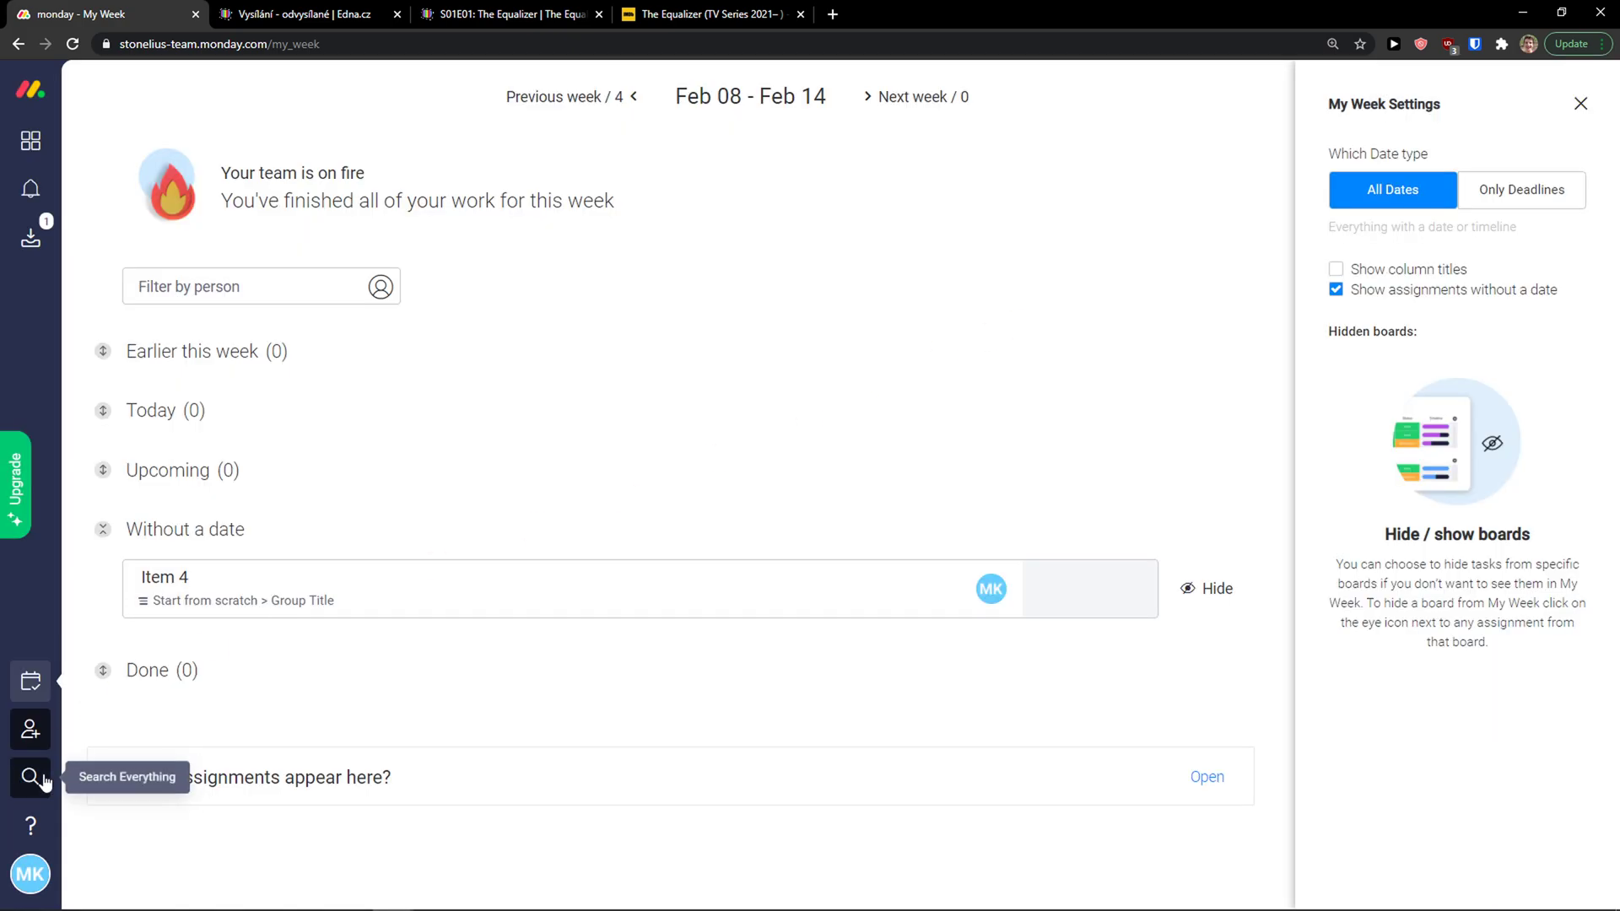
pyautogui.click(44, 781)
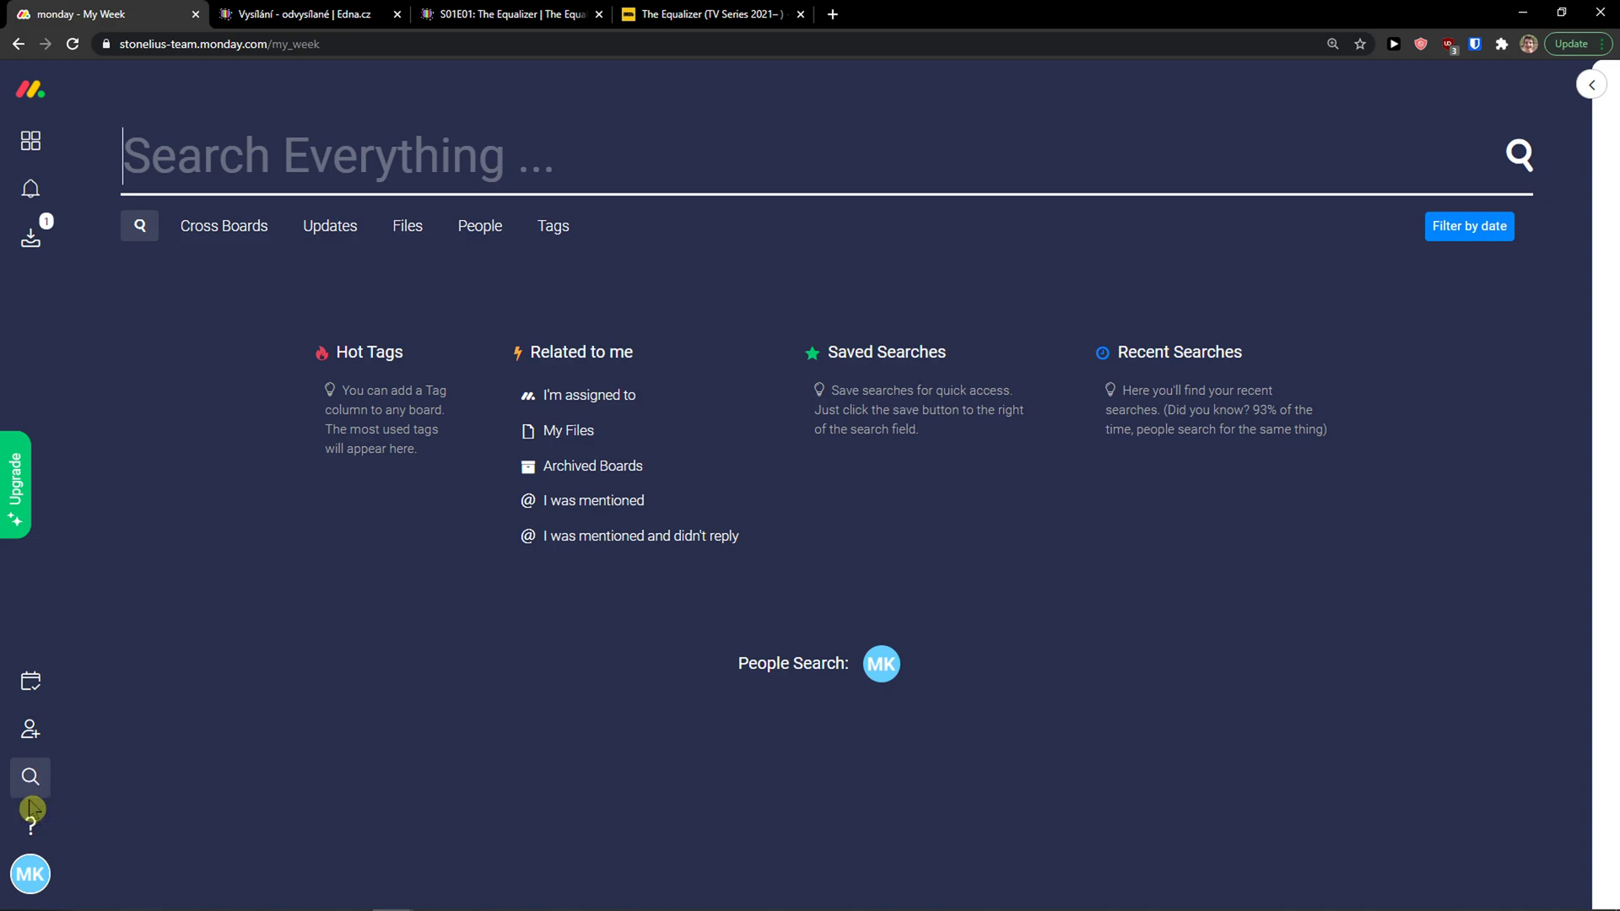
# Step: Search everything for 'youtube' to list its cross-board matches, then open the account menu
pyautogui.write('youtube')
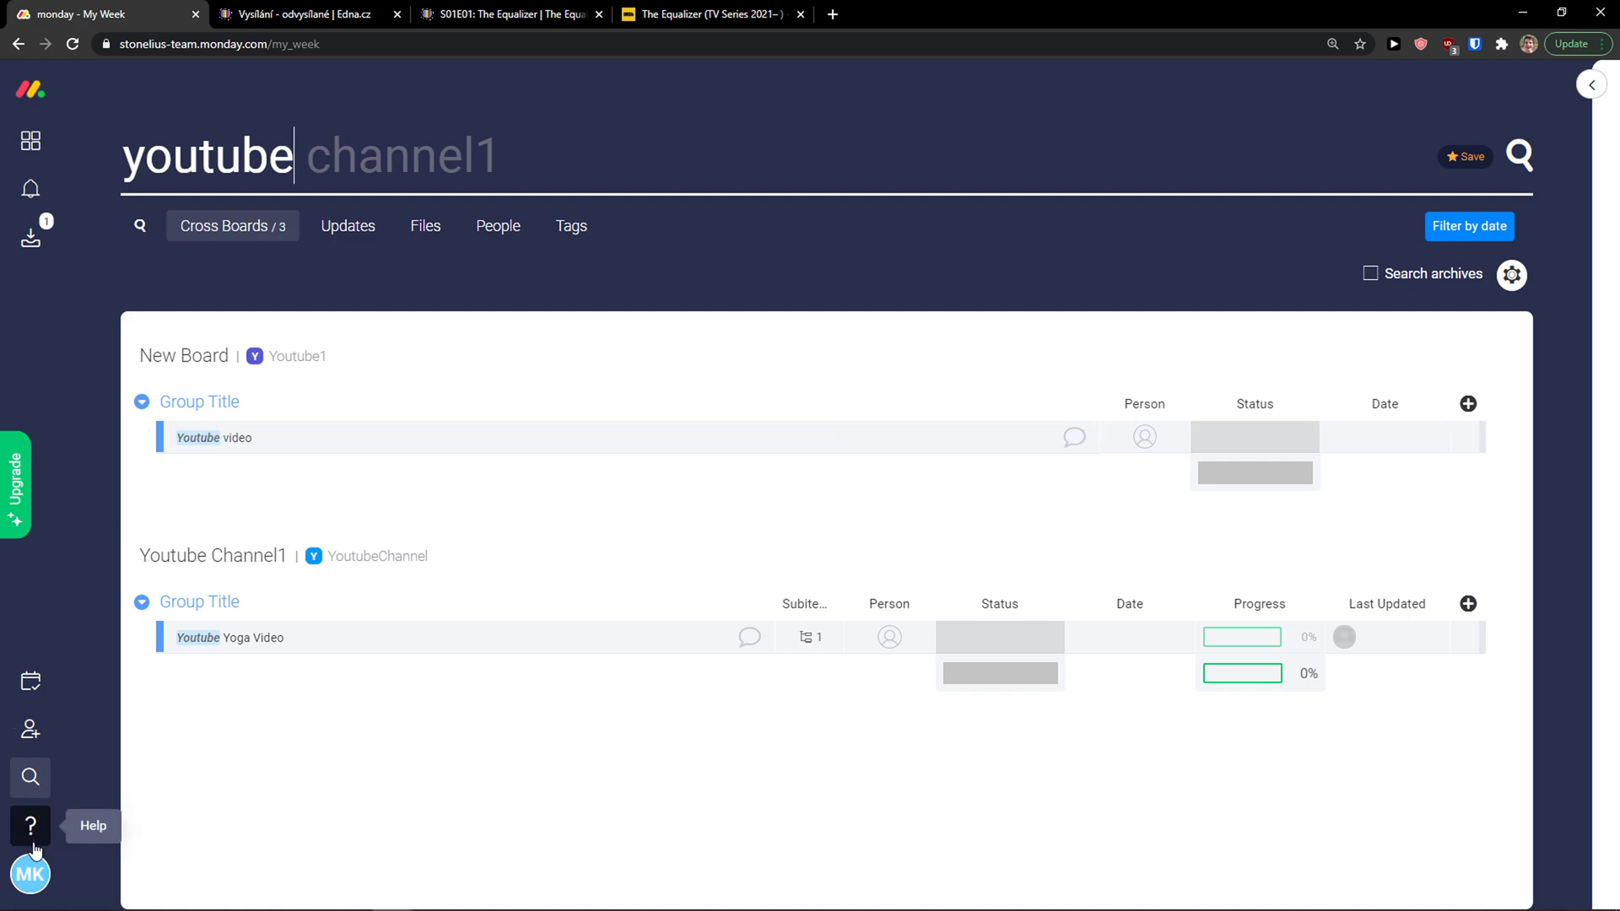
pyautogui.click(36, 875)
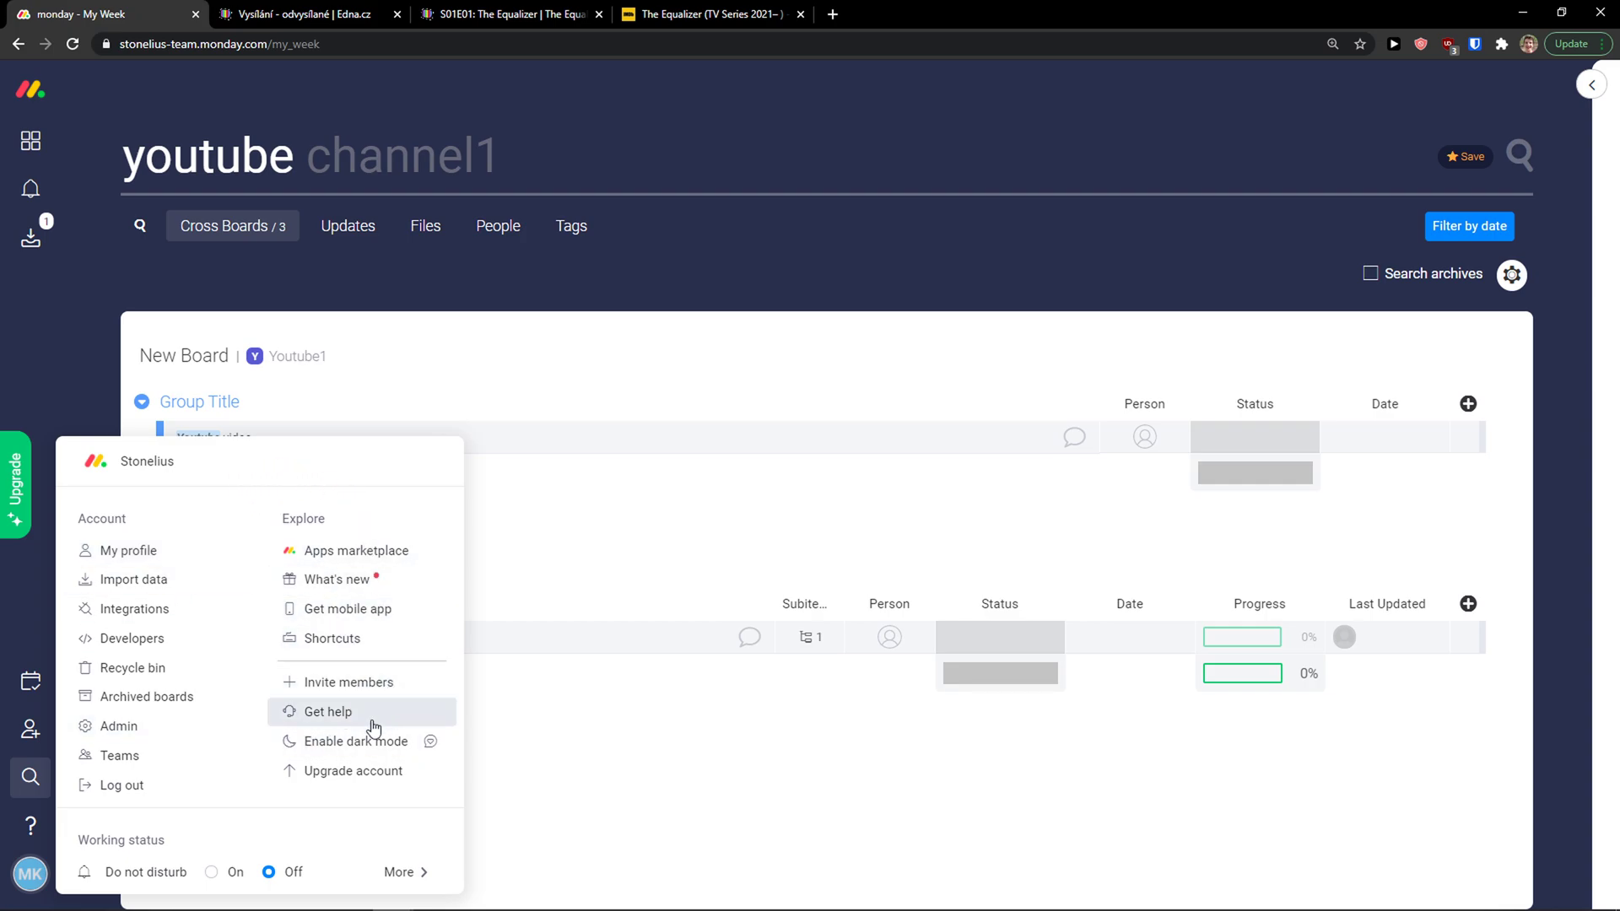
# Step: Enable dark mode and reopen the Start from scratch board
pyautogui.click(343, 742)
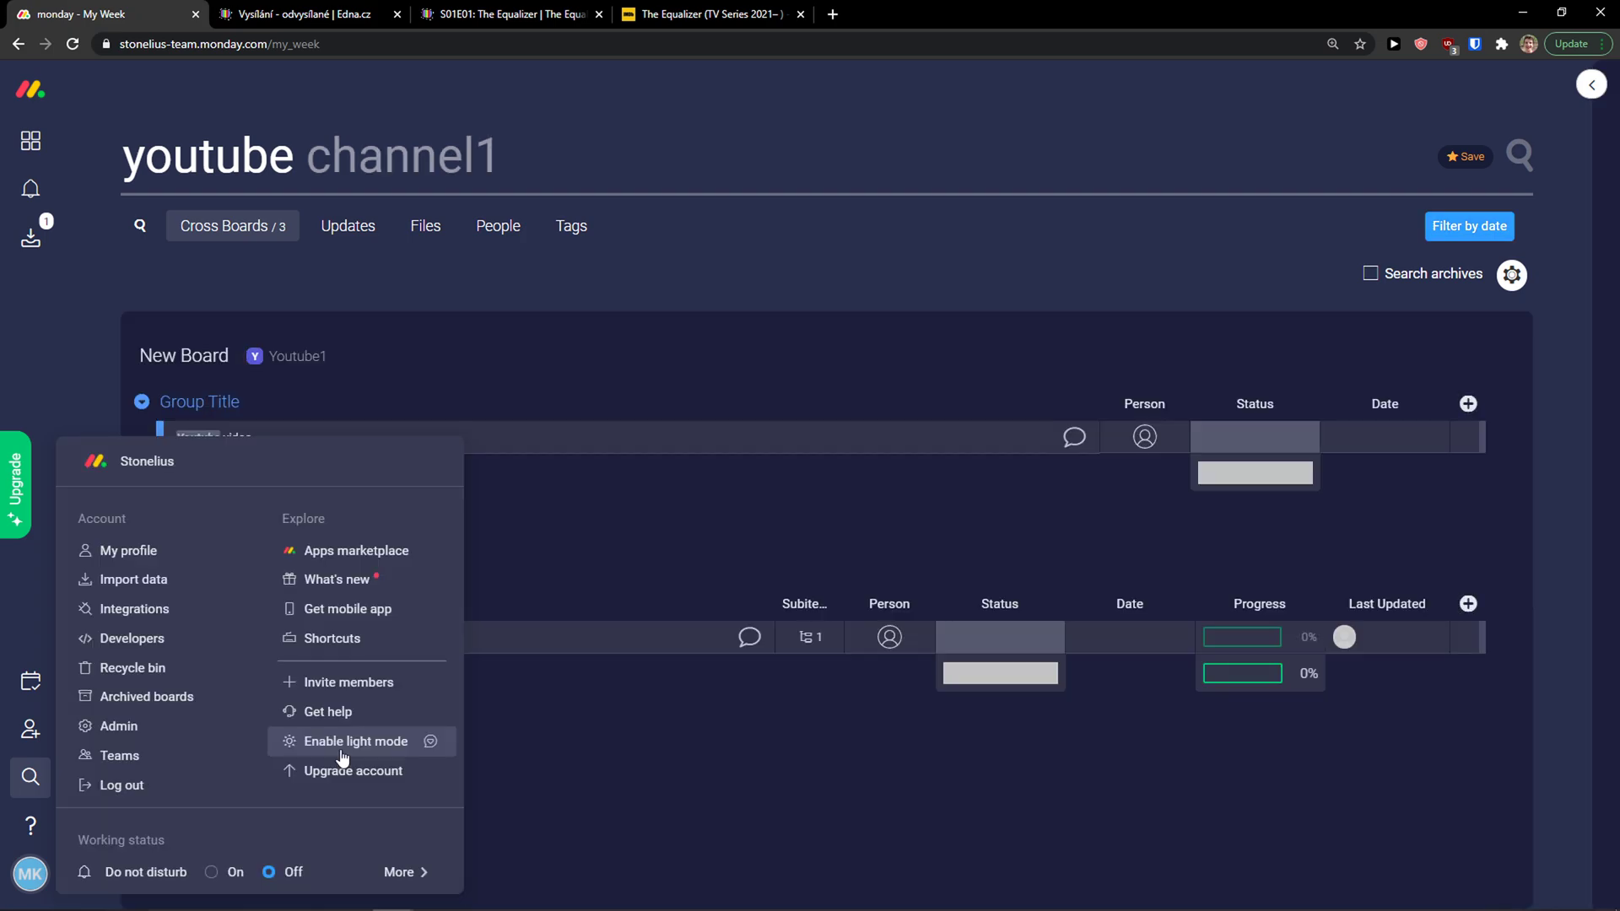
pyautogui.click(30, 140)
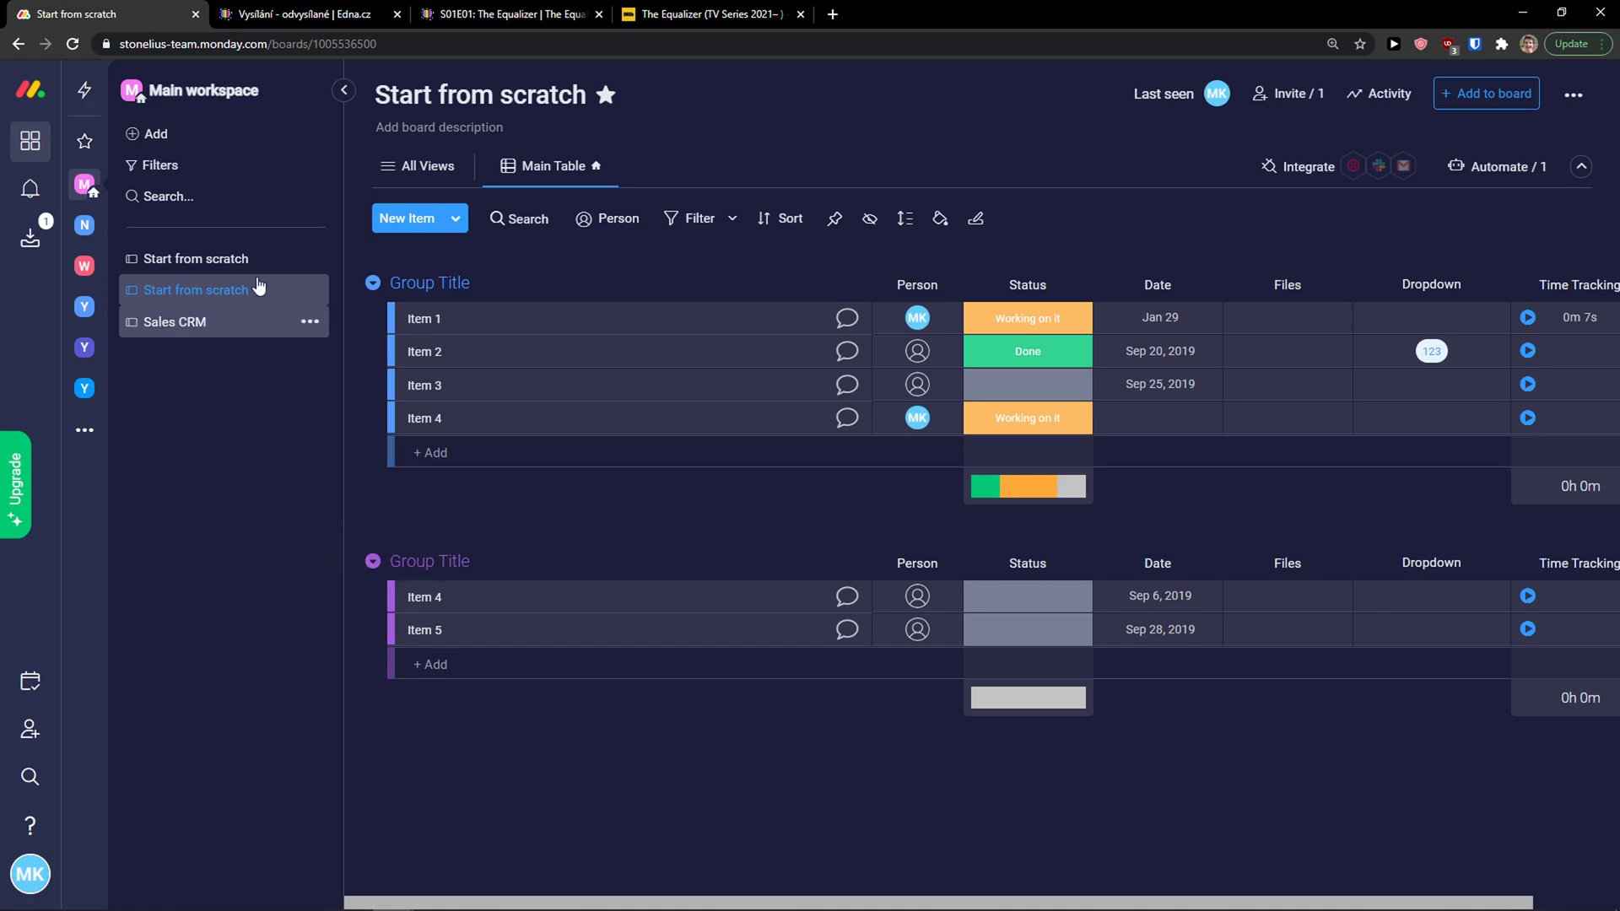
# Step: Start a new workspace named 'Youtube Tutorials'
pyautogui.click(85, 432)
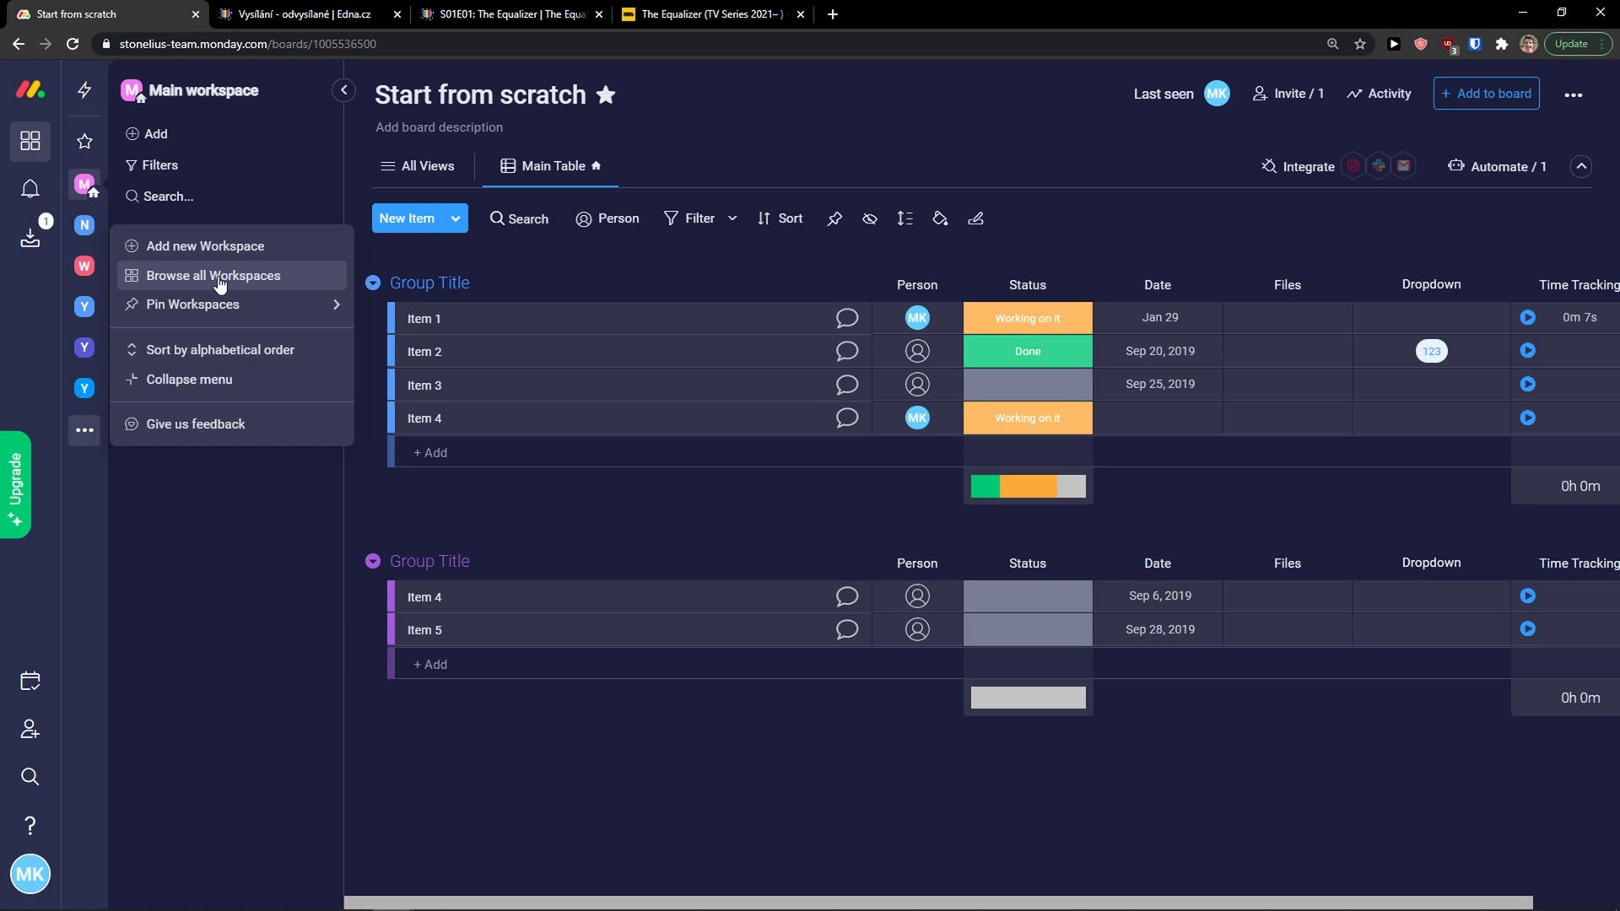
pyautogui.moveTo(208, 317)
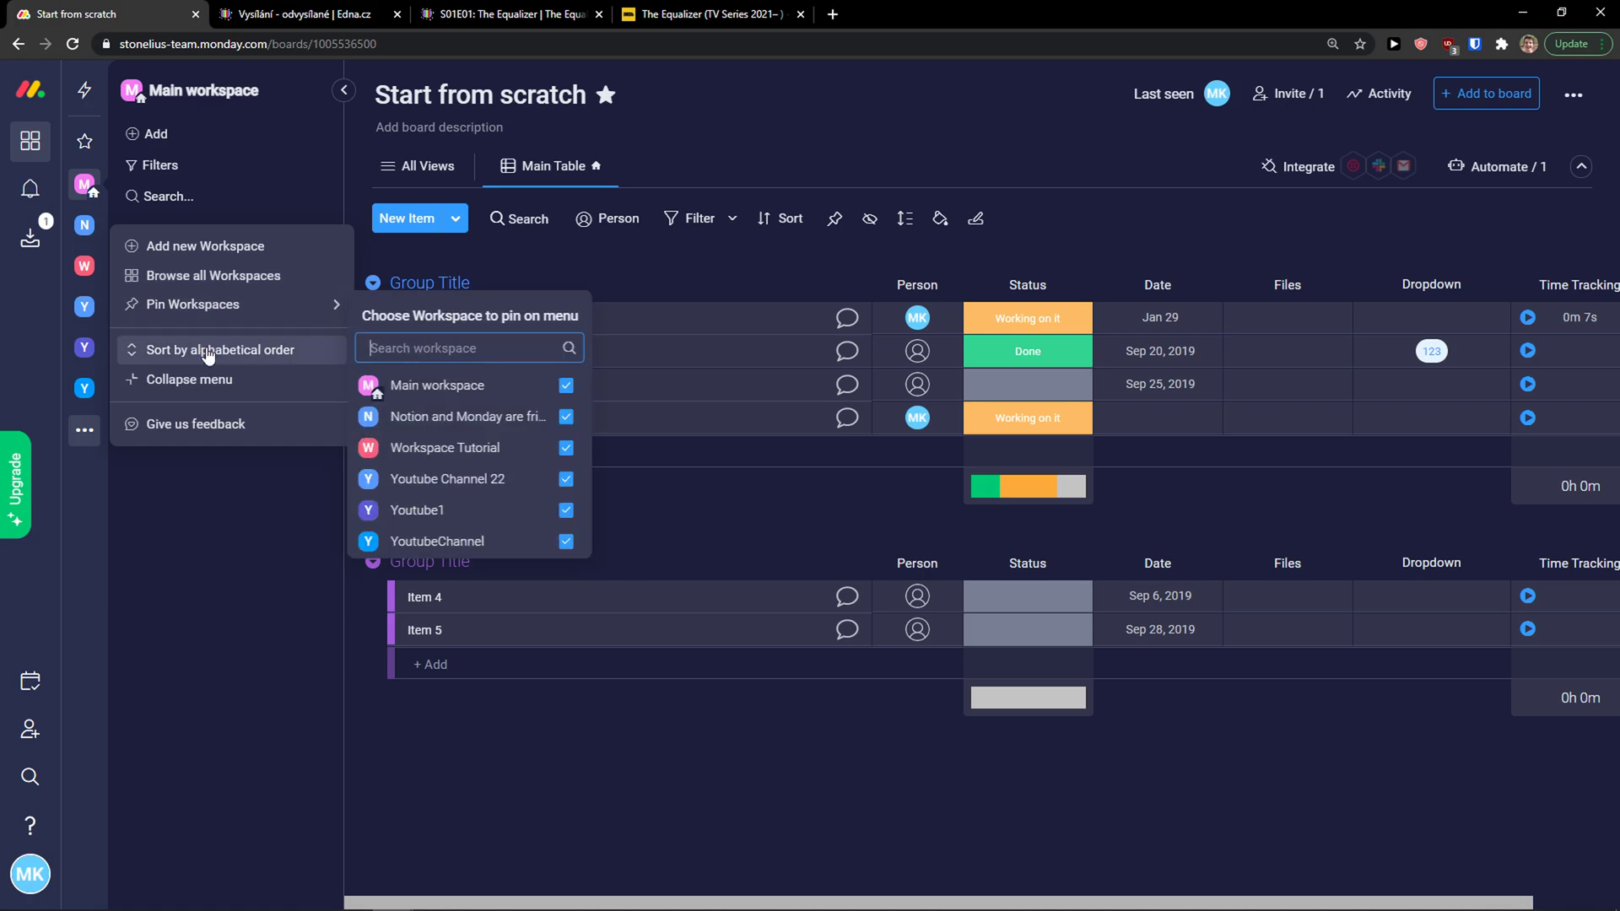
pyautogui.click(217, 246)
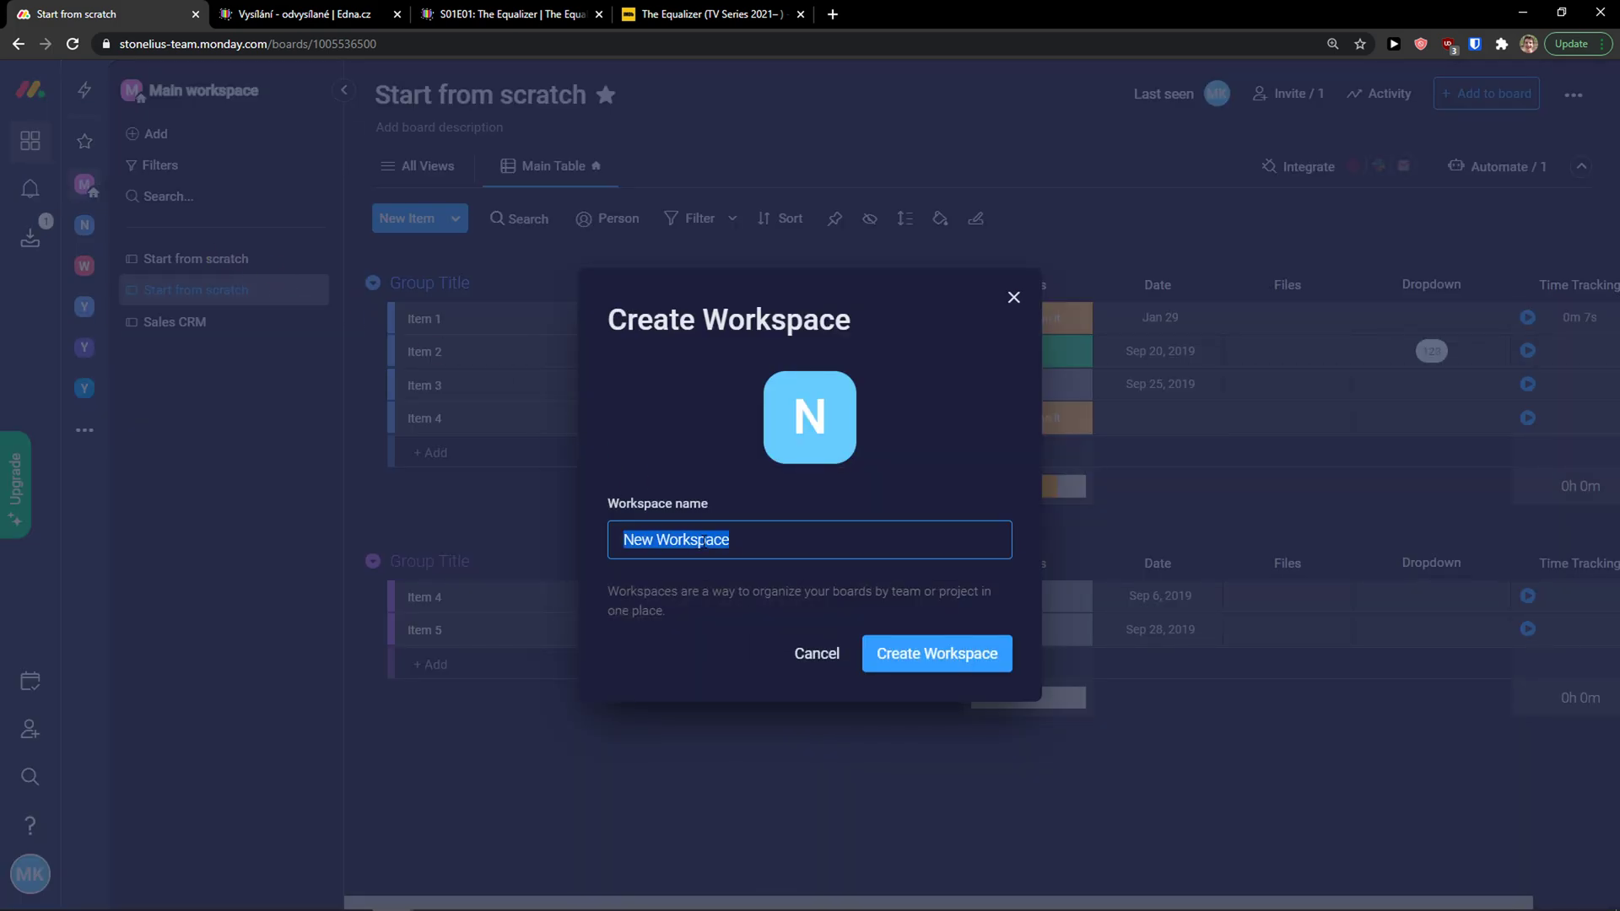
pyautogui.write('Youtube Tutorials')
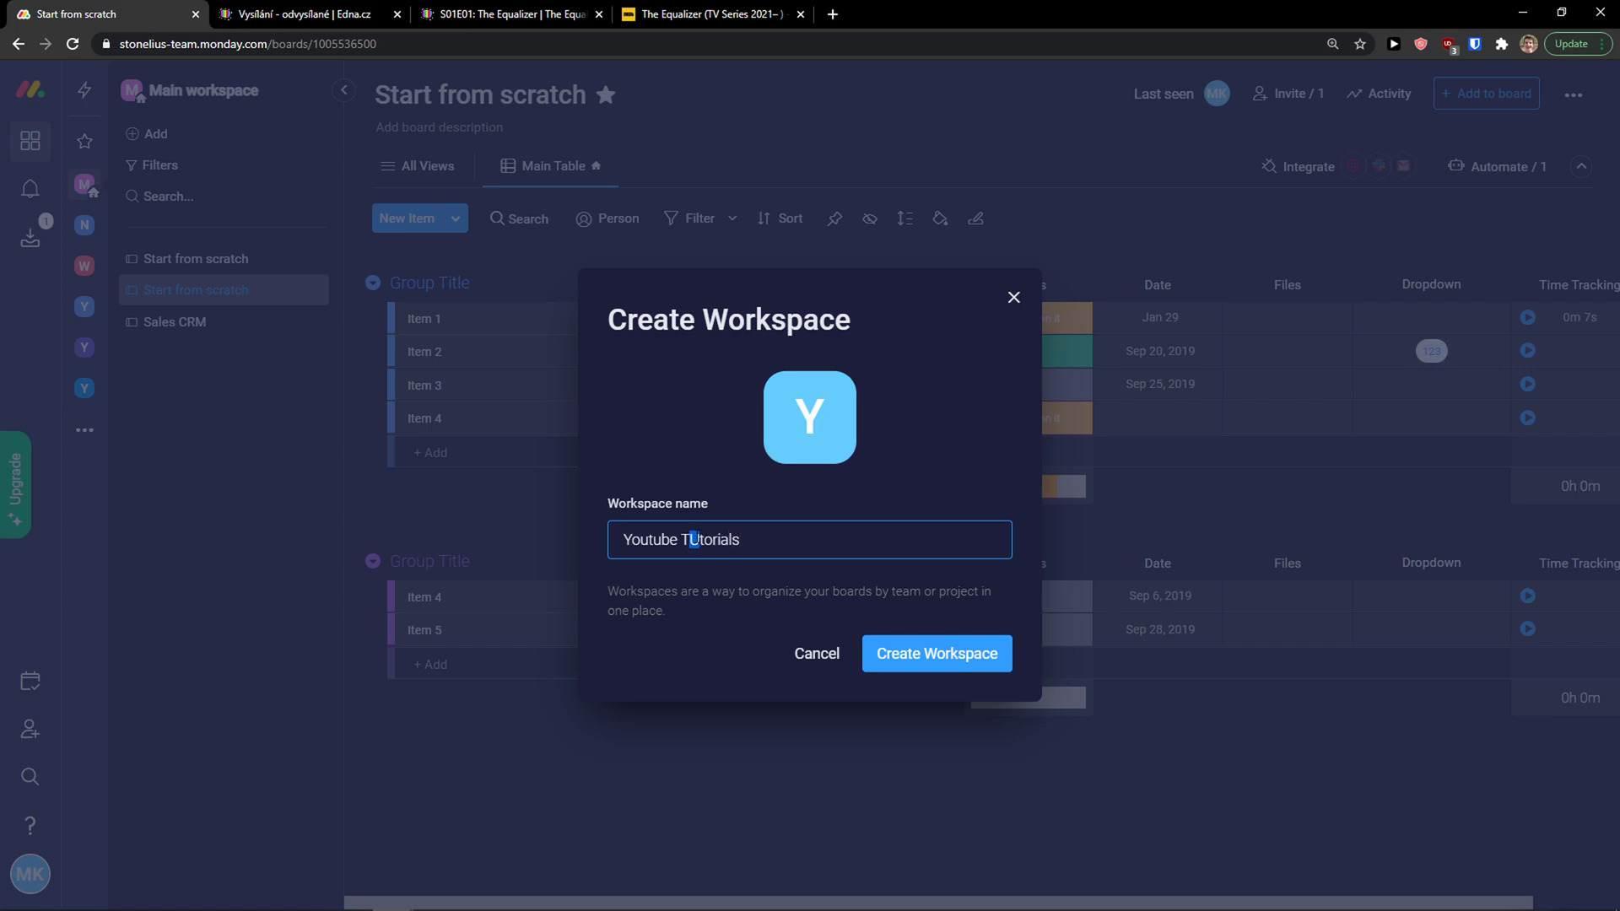
# Step: Give the workspace a pink lightning-bolt icon and create it
pyautogui.click(824, 430)
pyautogui.click(858, 562)
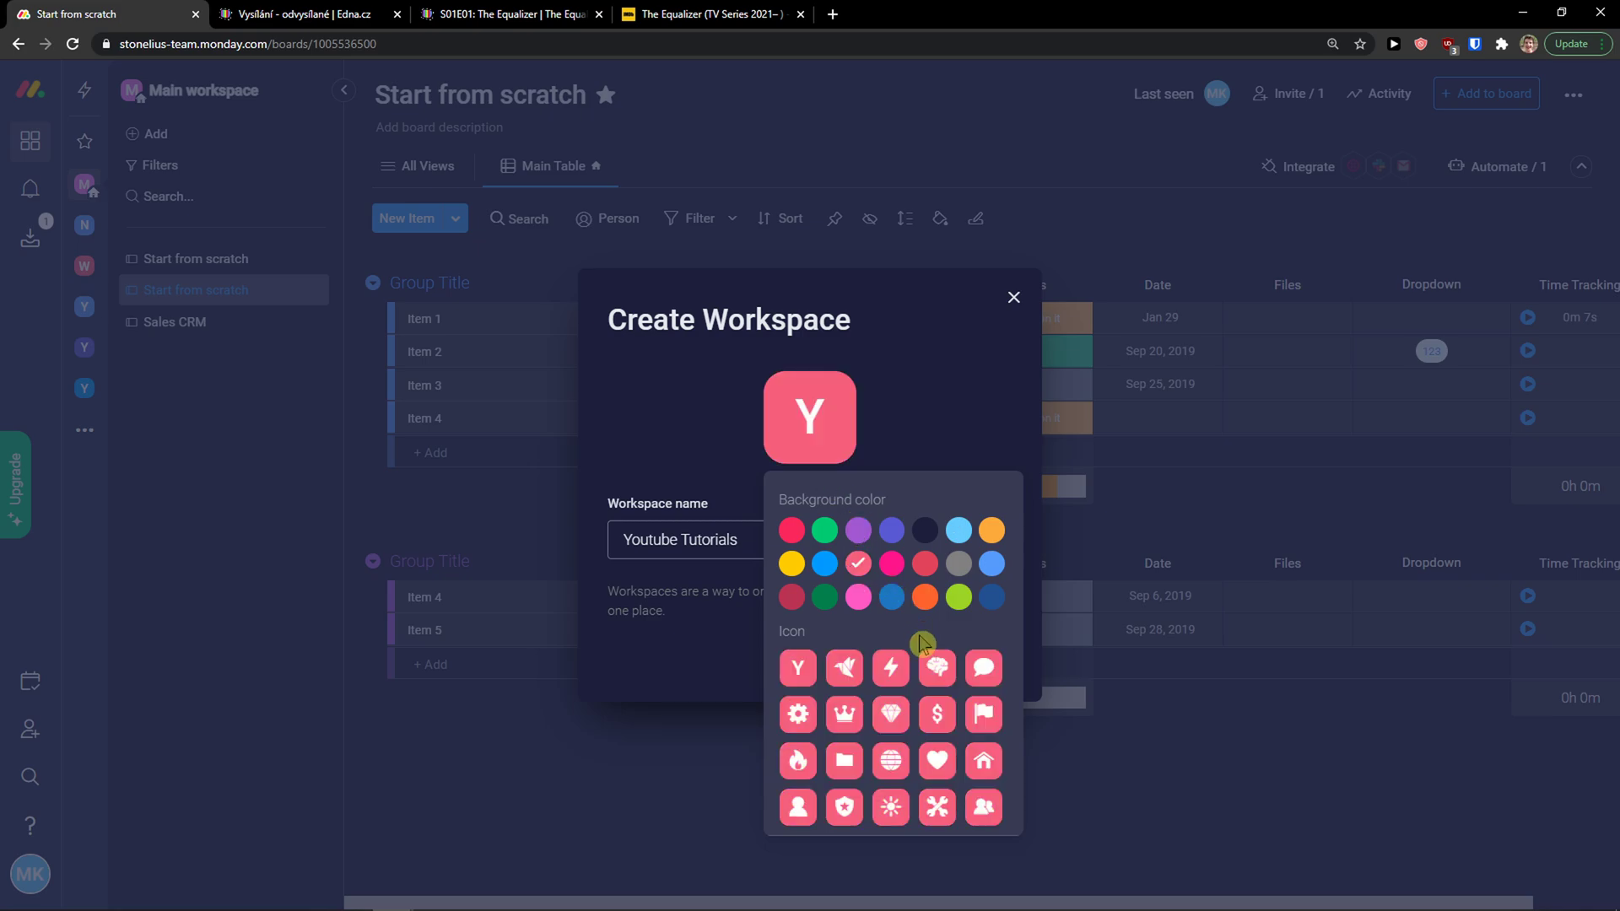
pyautogui.click(893, 671)
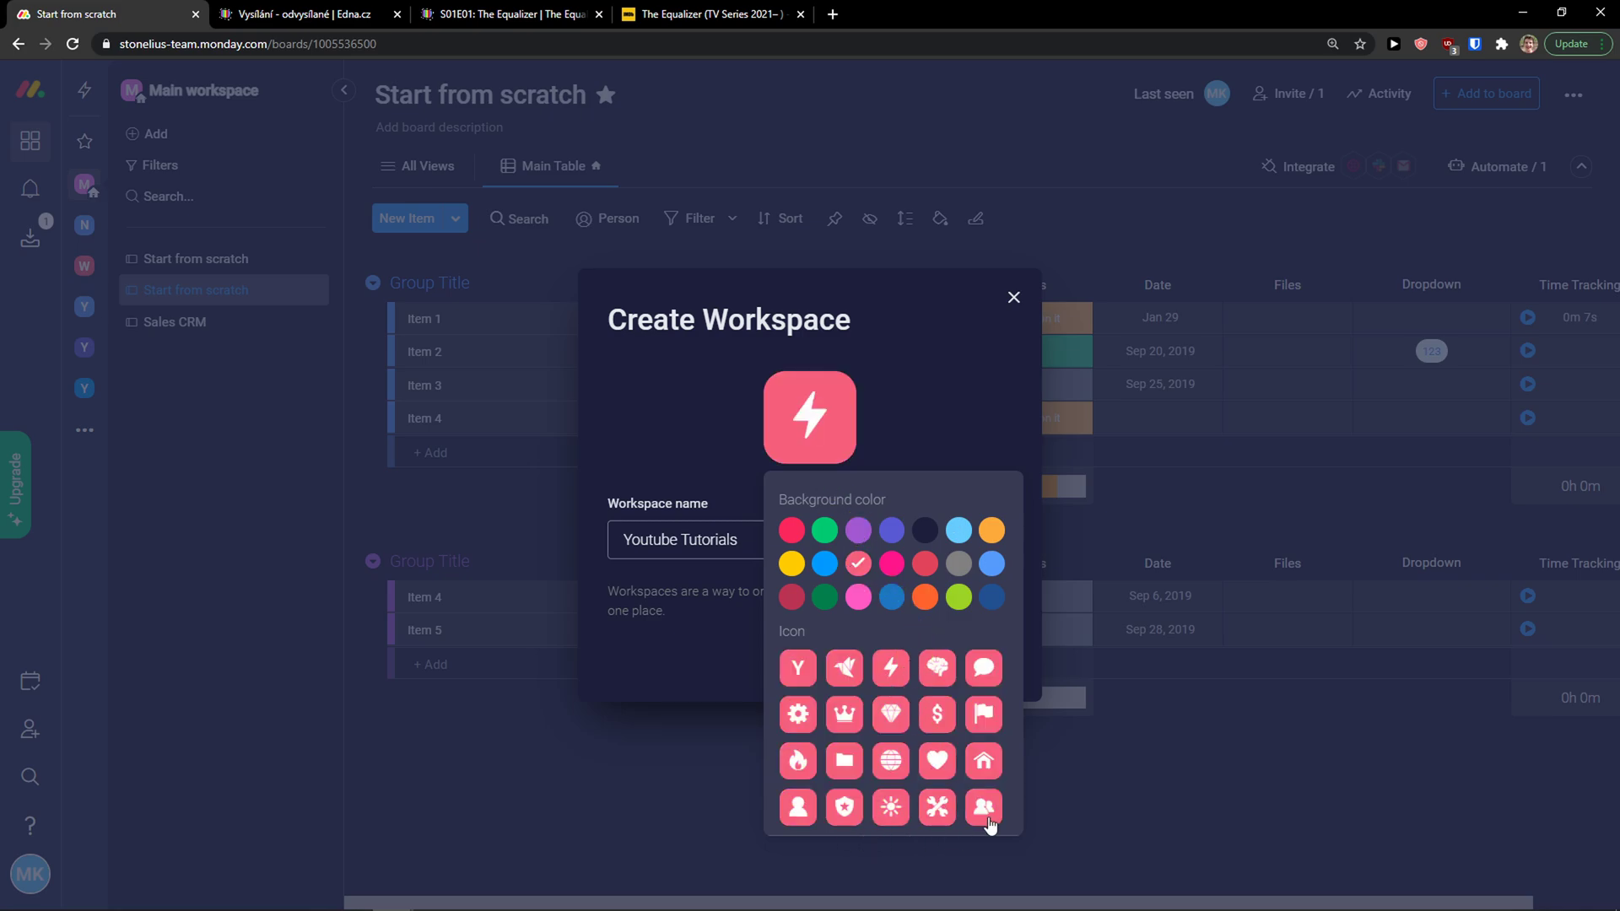
pyautogui.click(649, 446)
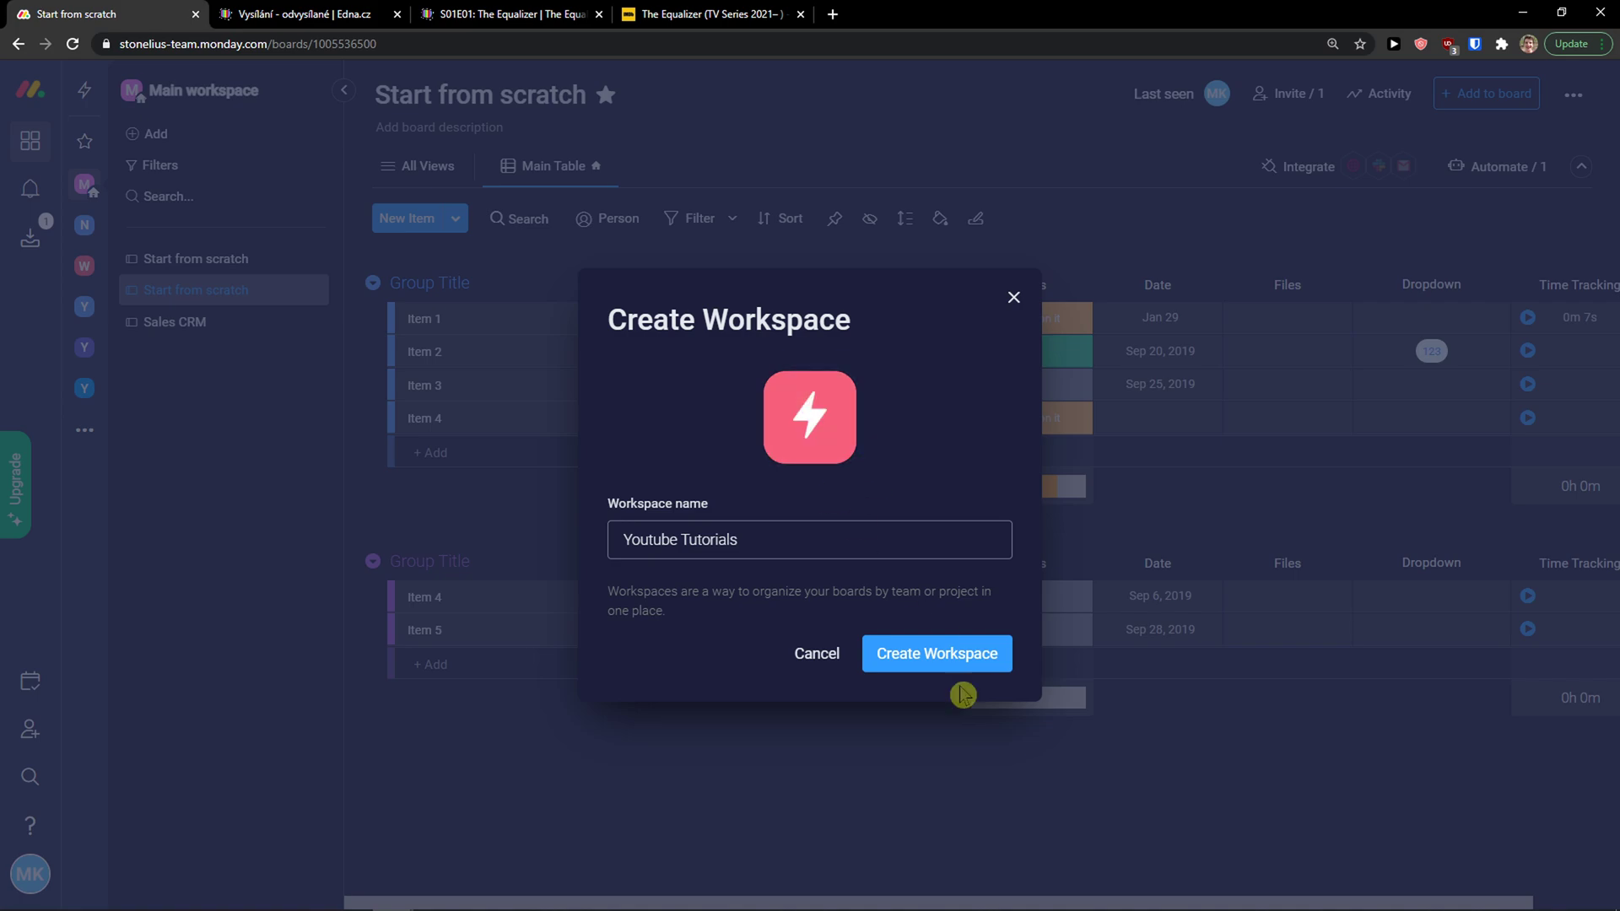
pyautogui.click(904, 659)
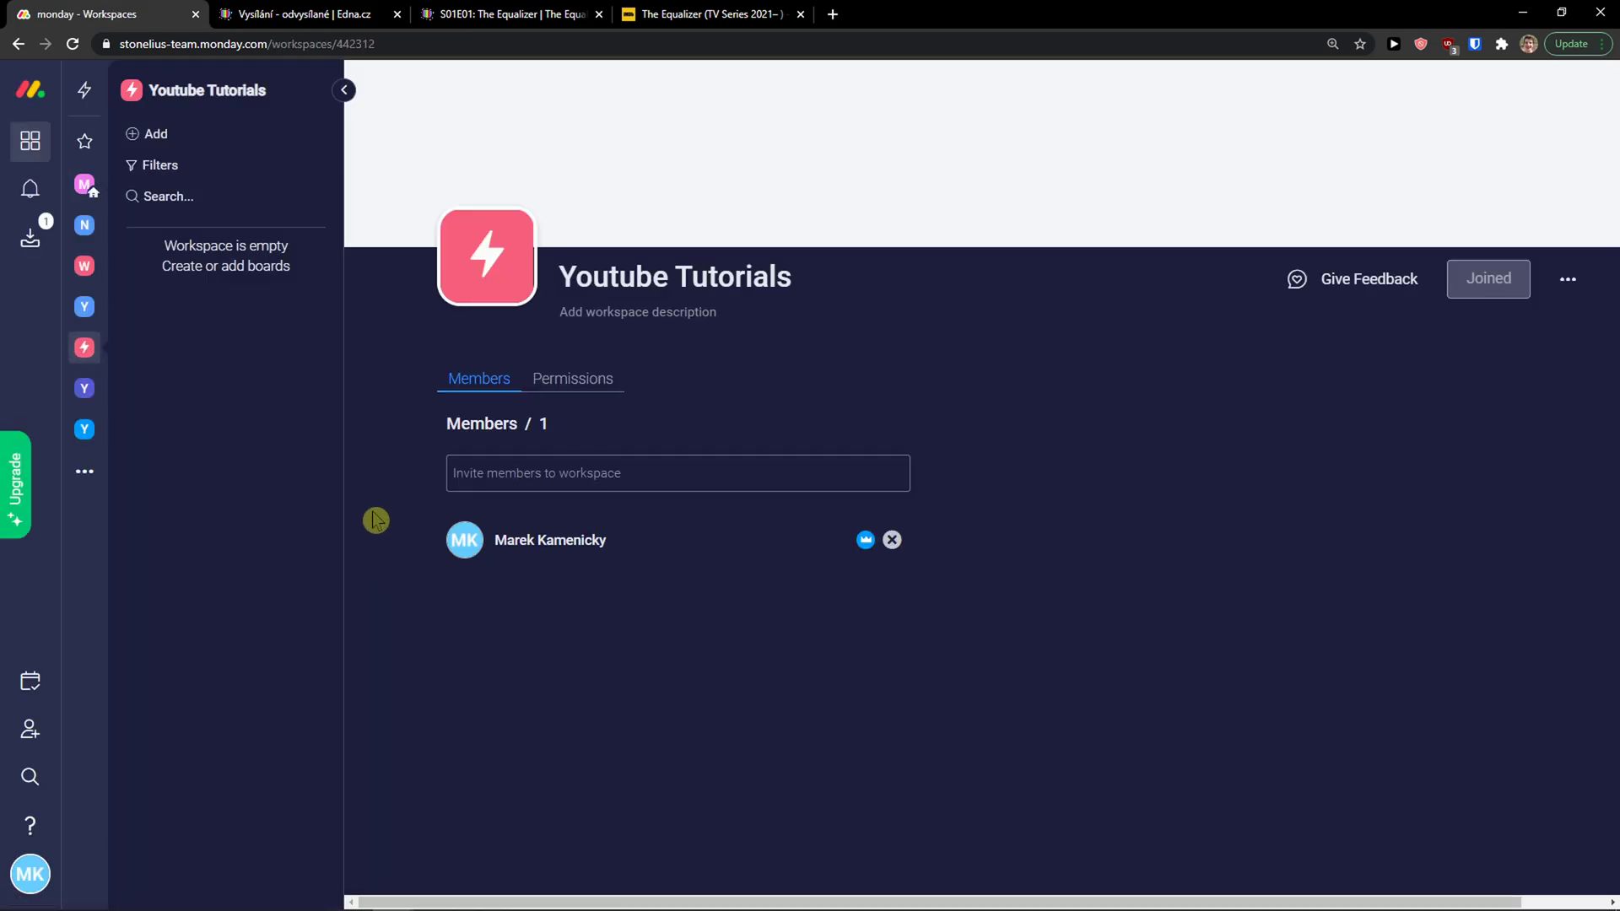
# Step: Skip inviting members and bring up the workspace Add menu's Choose from templates option
pyautogui.click(503, 471)
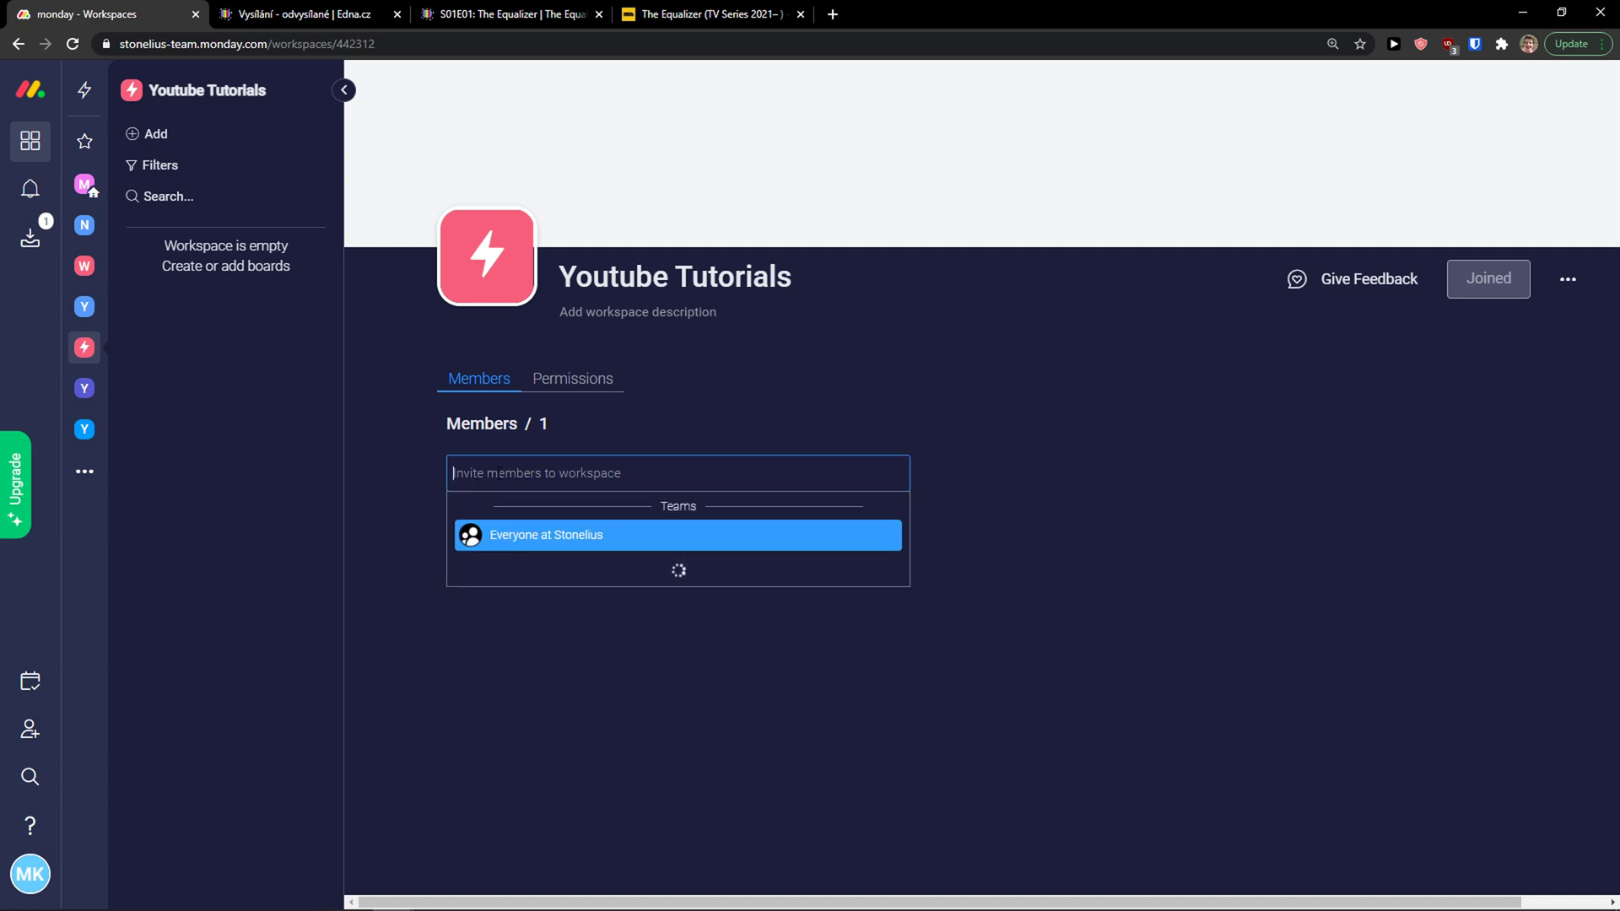
pyautogui.click(418, 484)
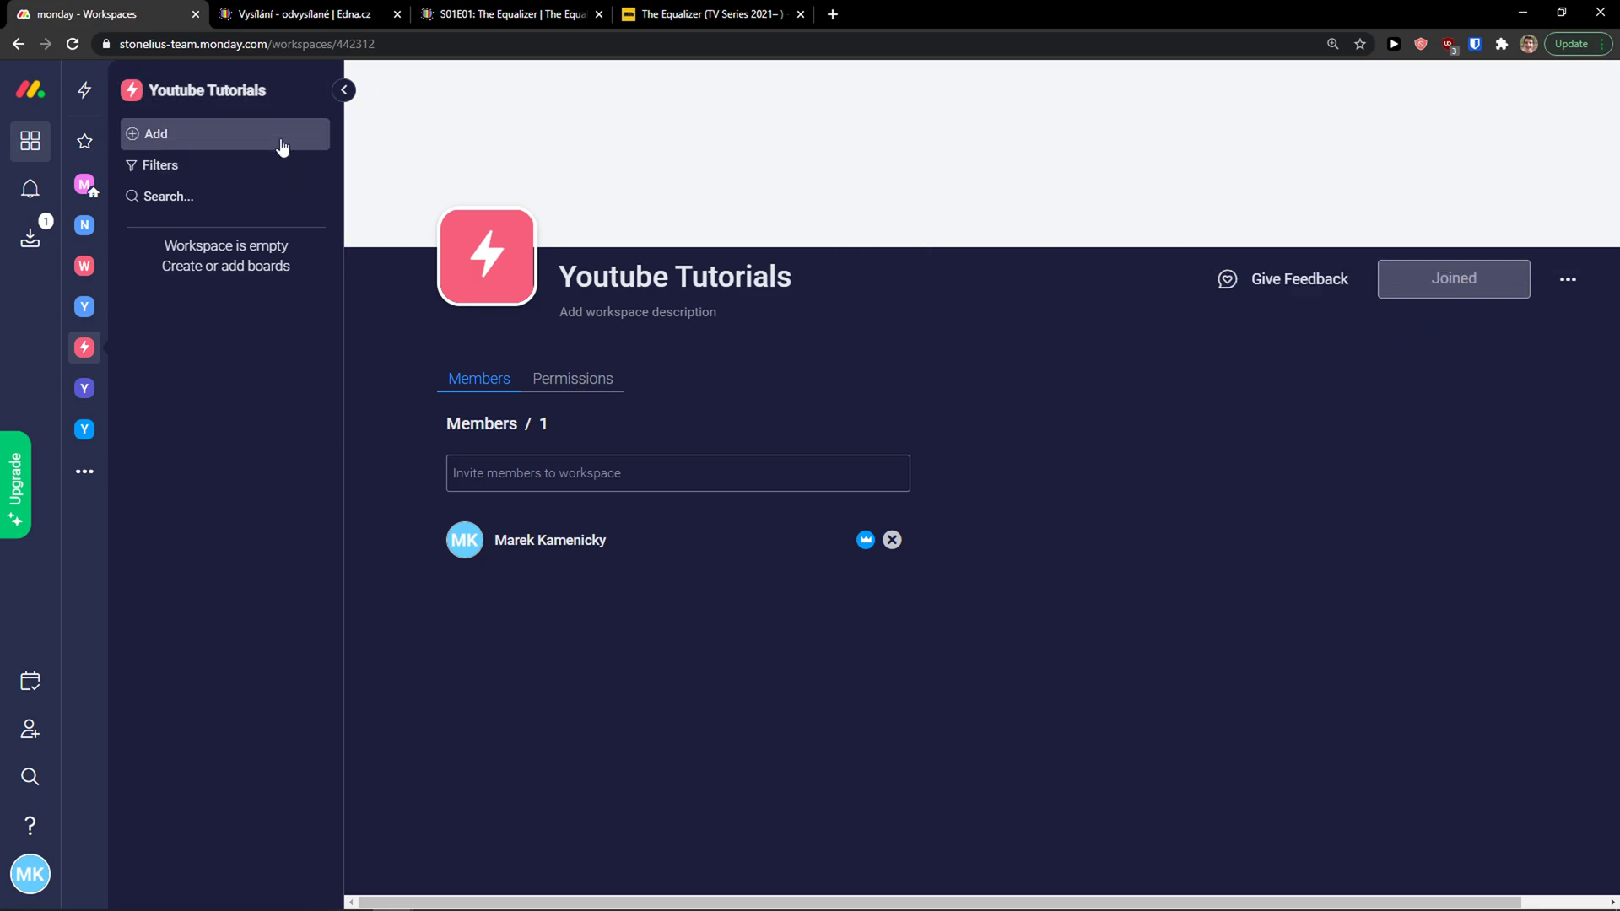
pyautogui.click(185, 143)
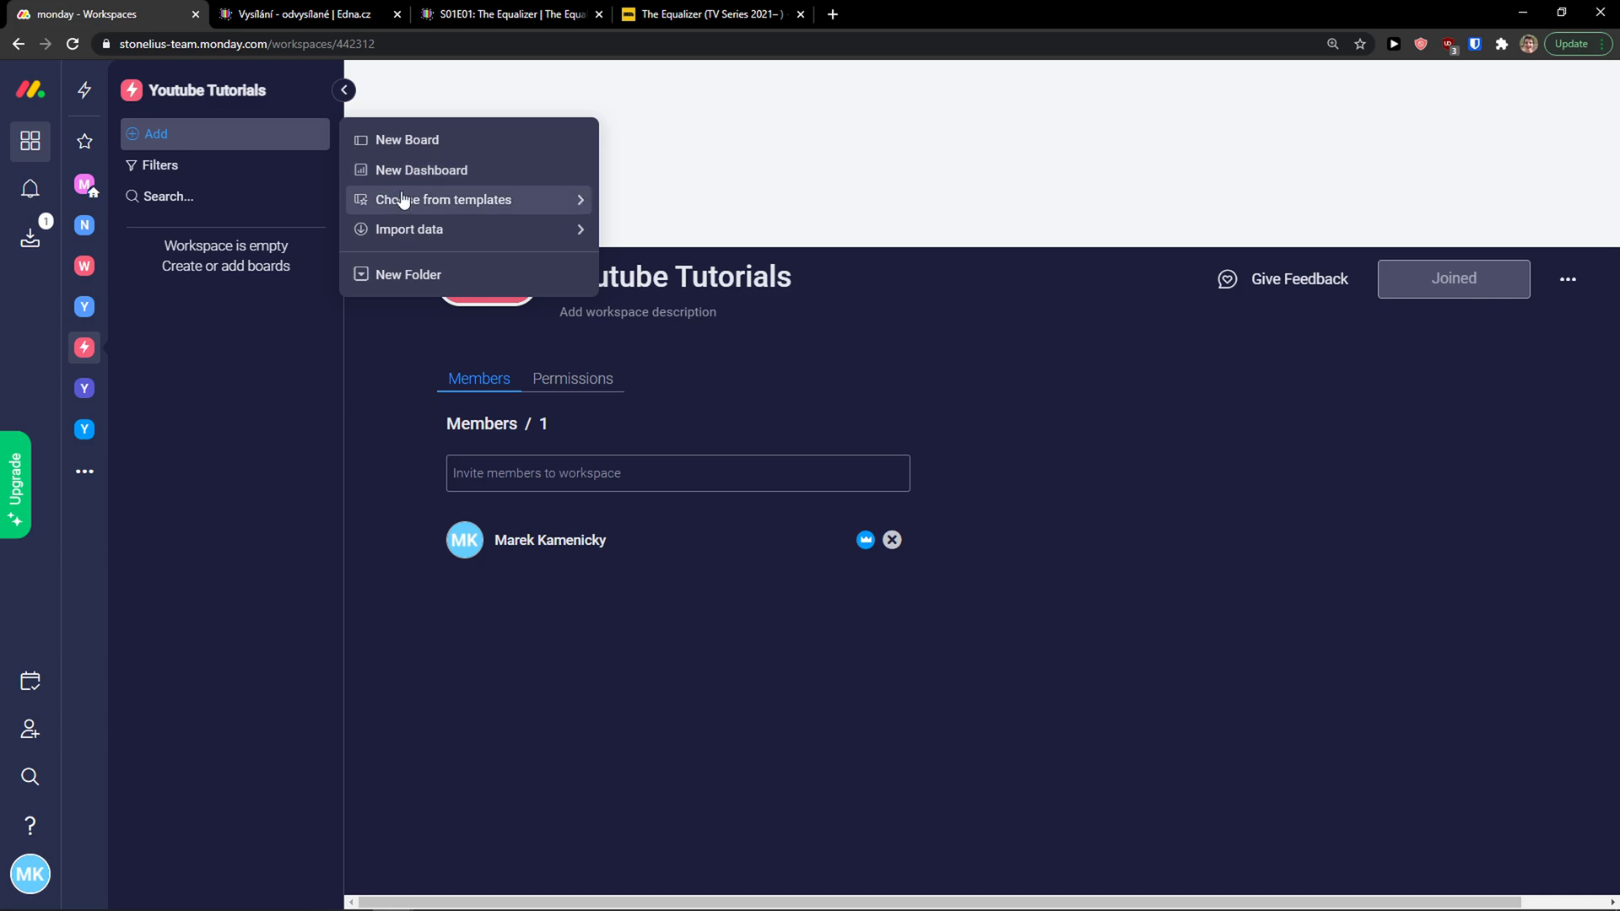
pyautogui.moveTo(438, 207)
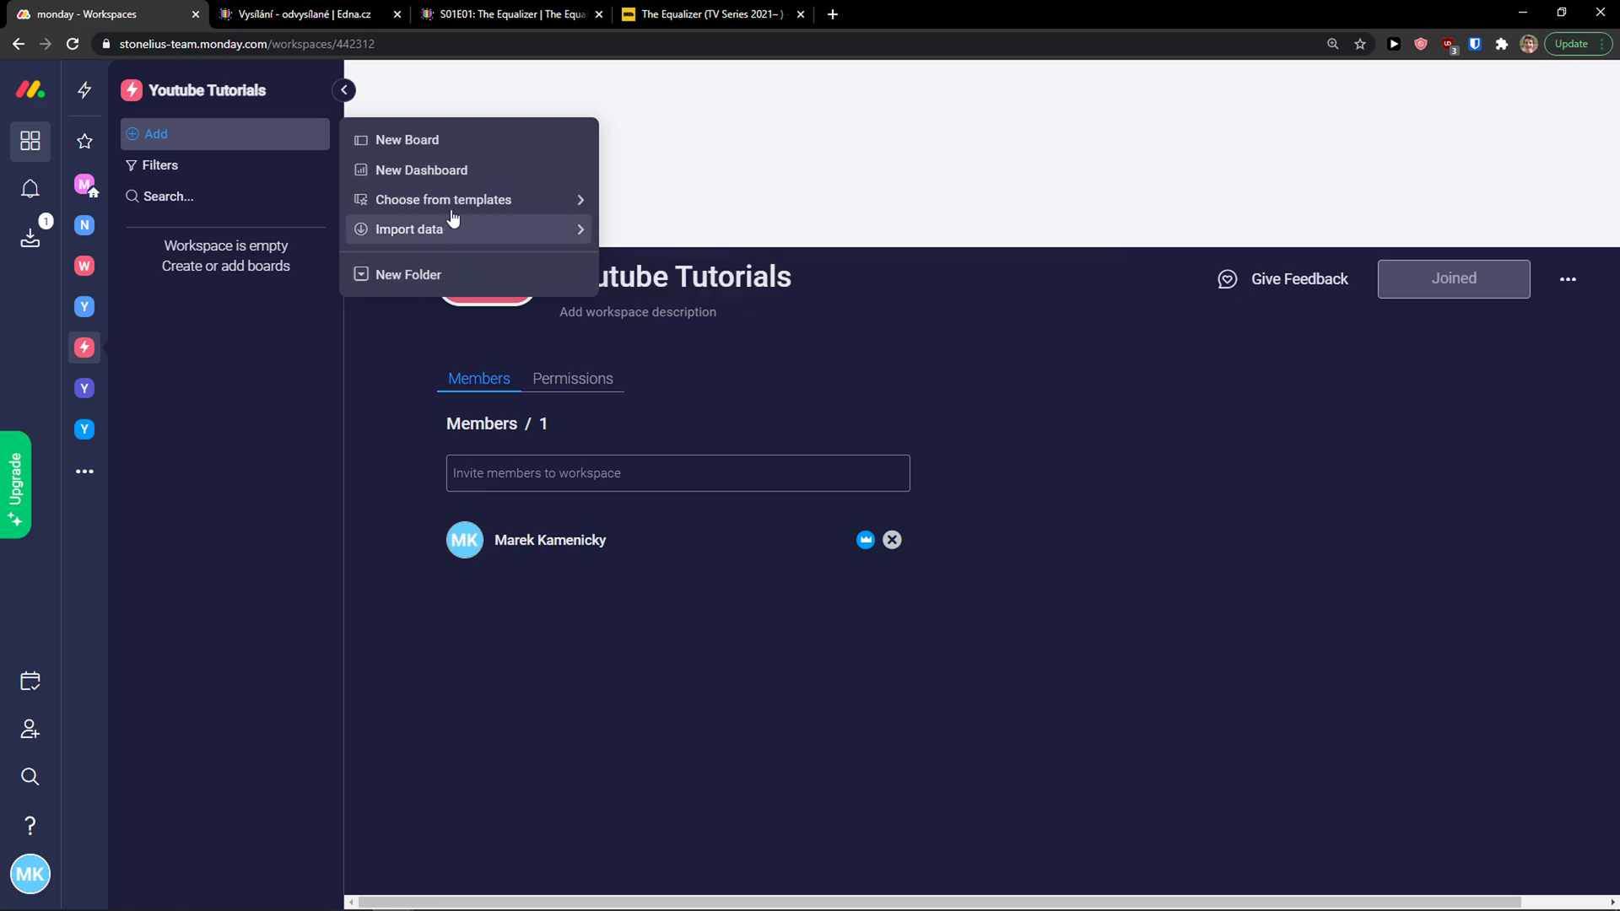
# Step: Create a main board named 'Board1' in Youtube Tutorials
pyautogui.click(447, 141)
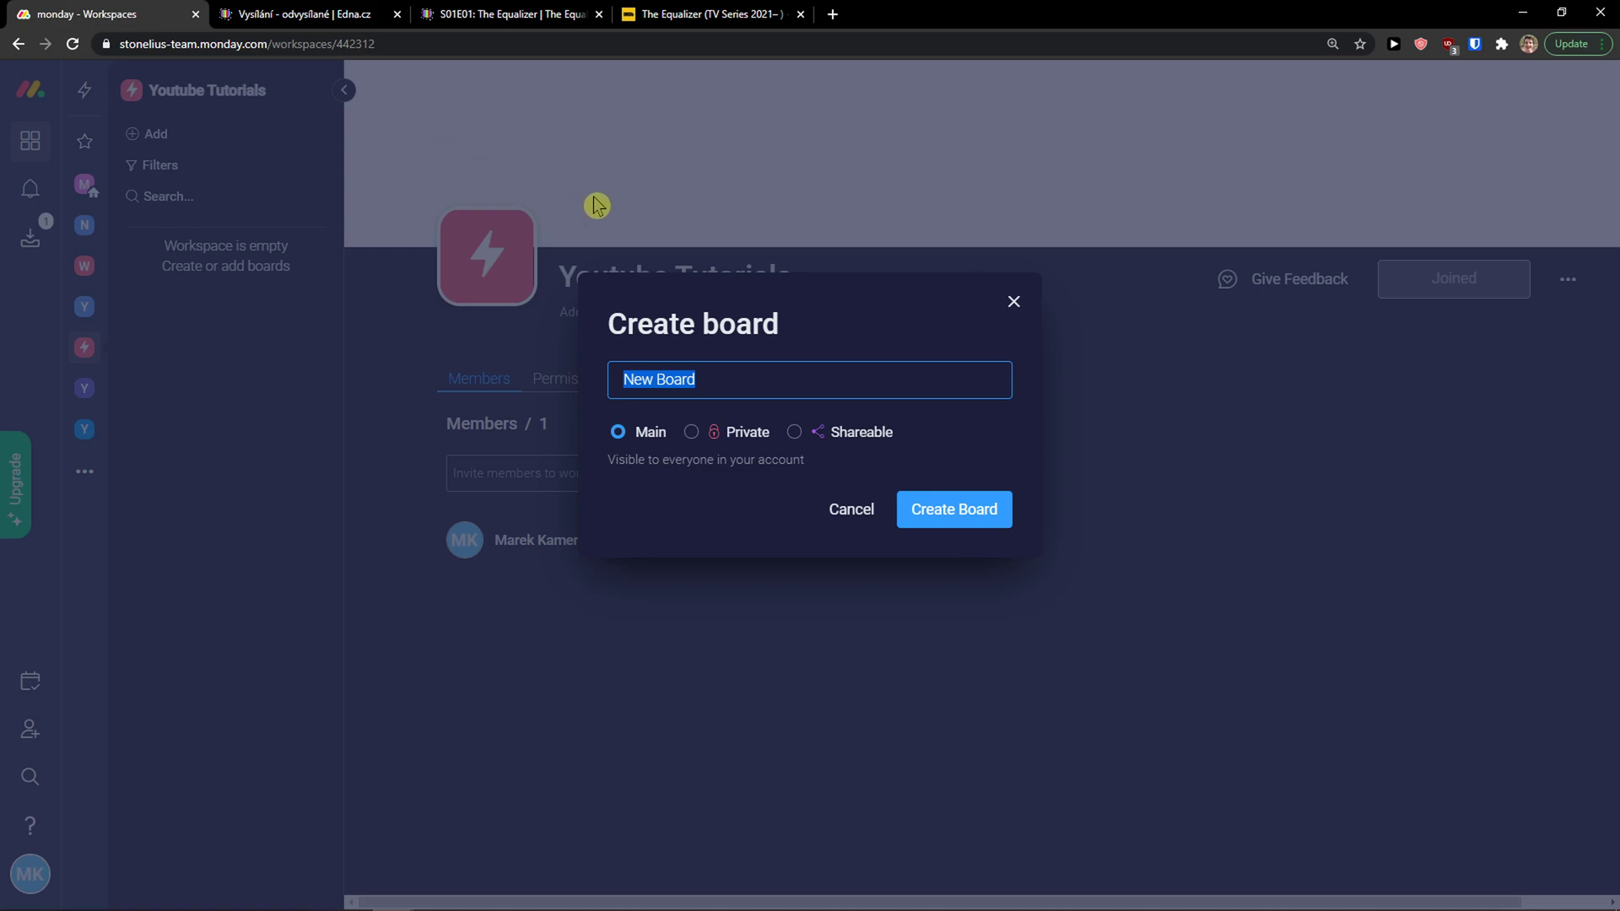
pyautogui.write('B')
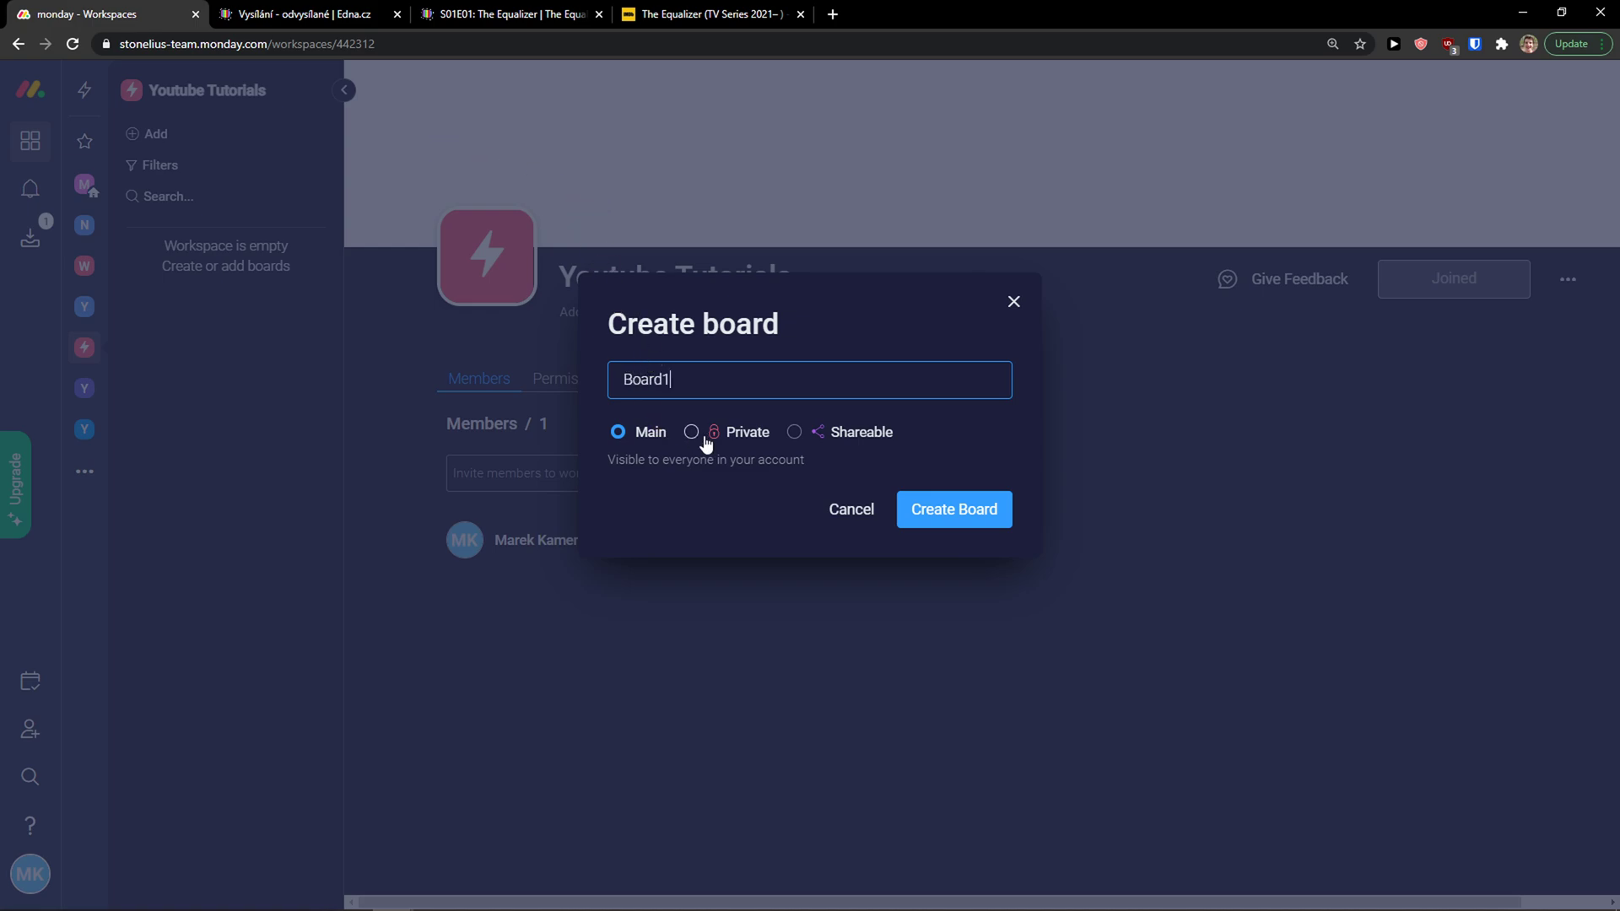
pyautogui.click(971, 521)
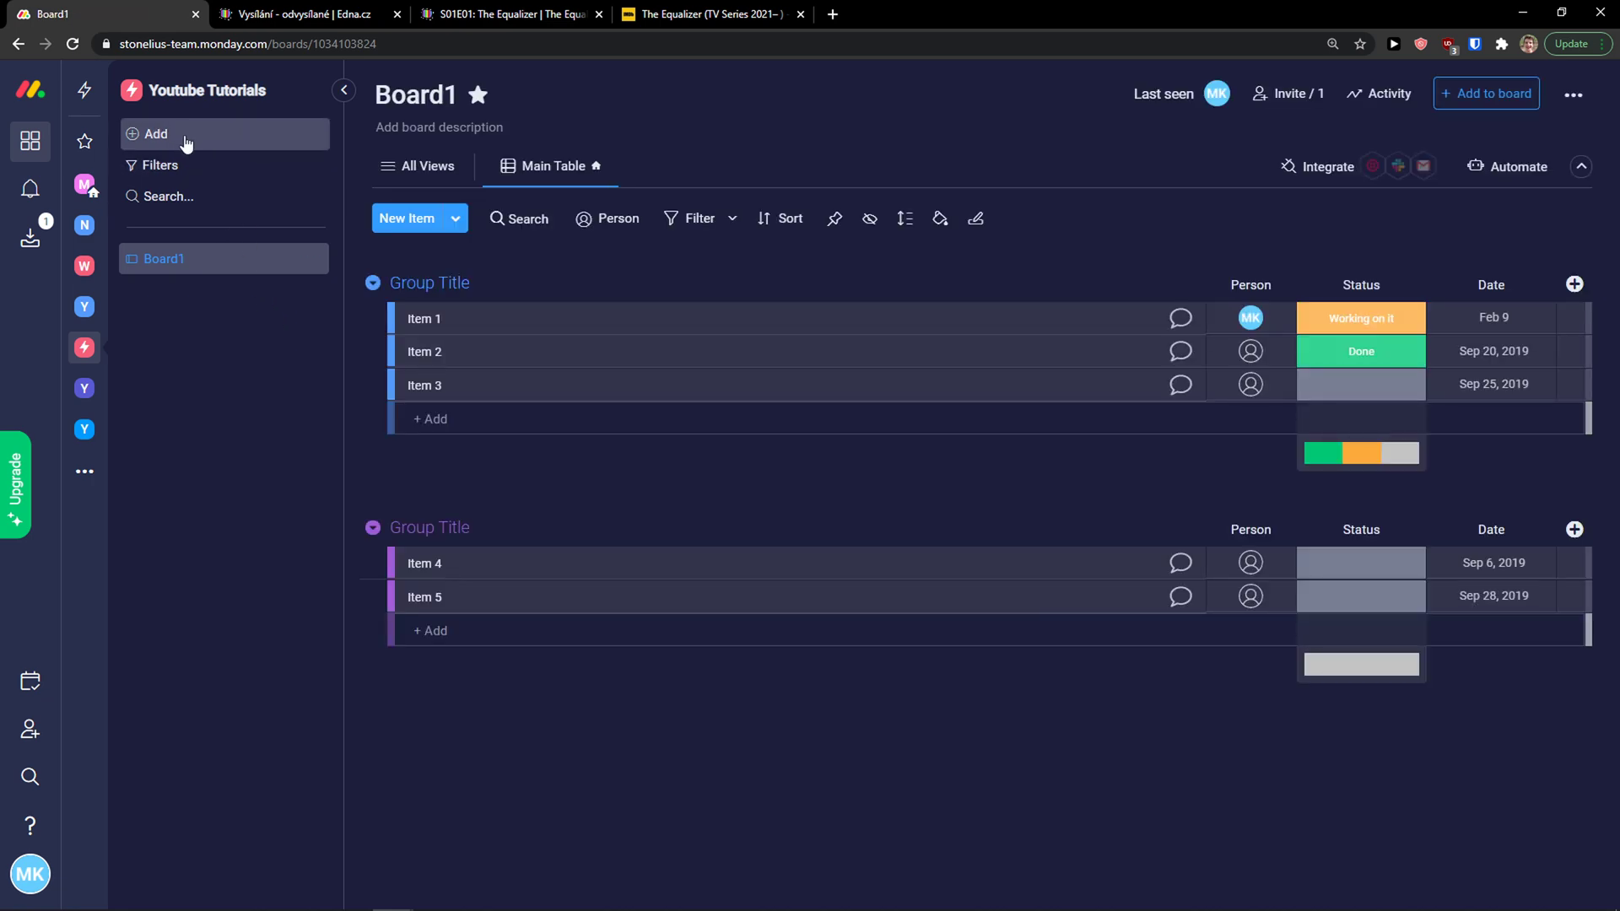
# Step: Browse the Template center's Content Production, Project Management and Sales & CRM categories, settling on Marketing
pyautogui.click(180, 137)
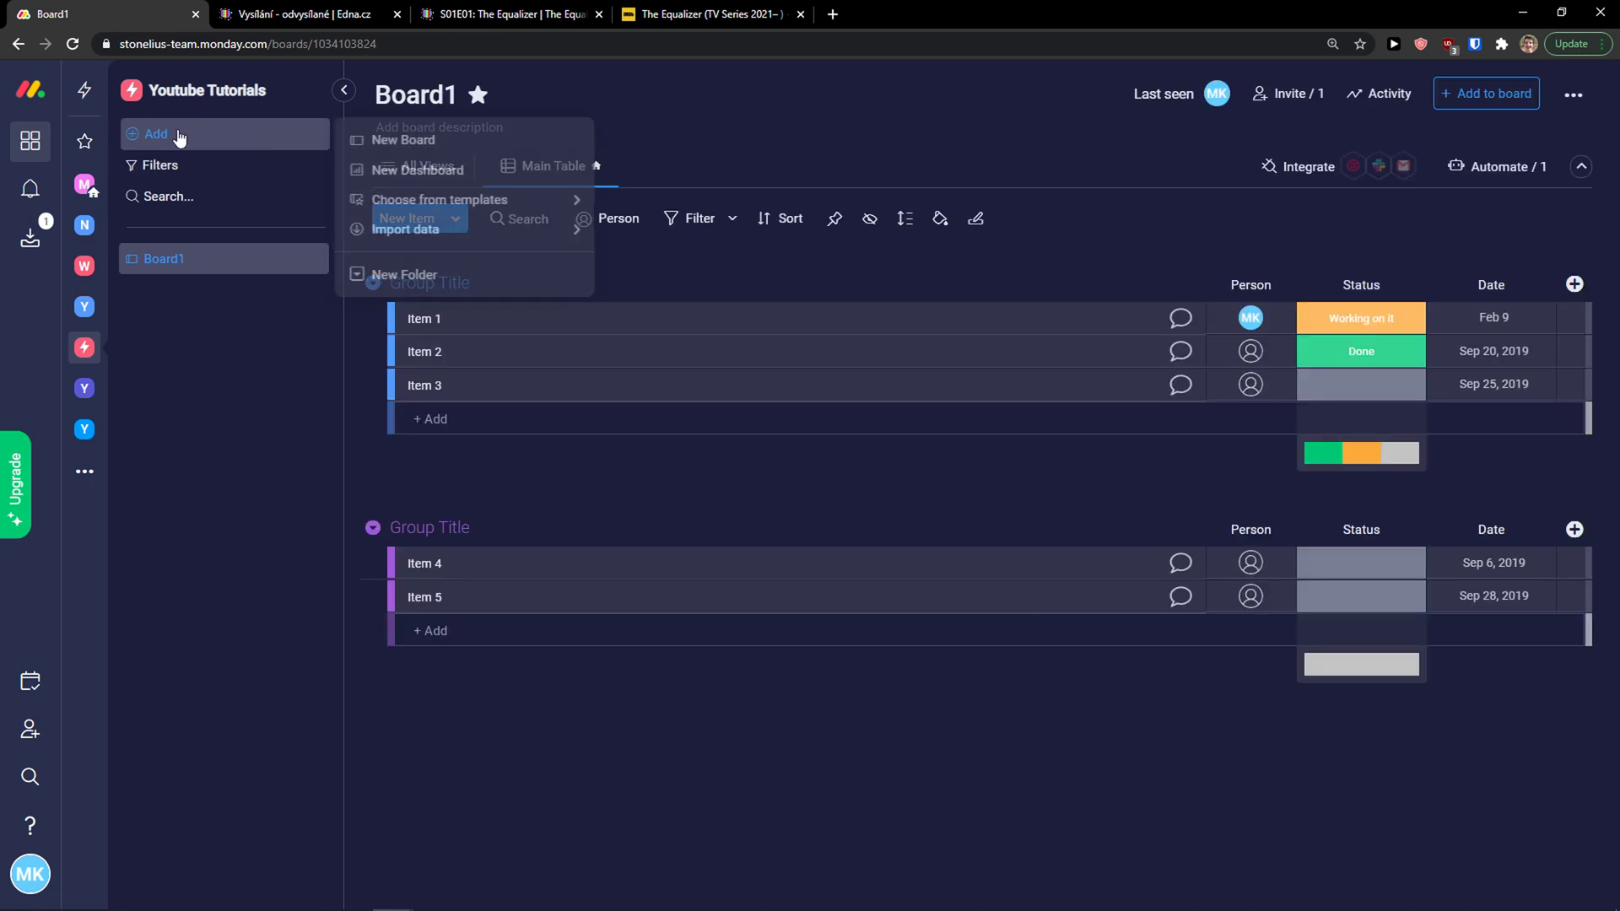
pyautogui.moveTo(502, 200)
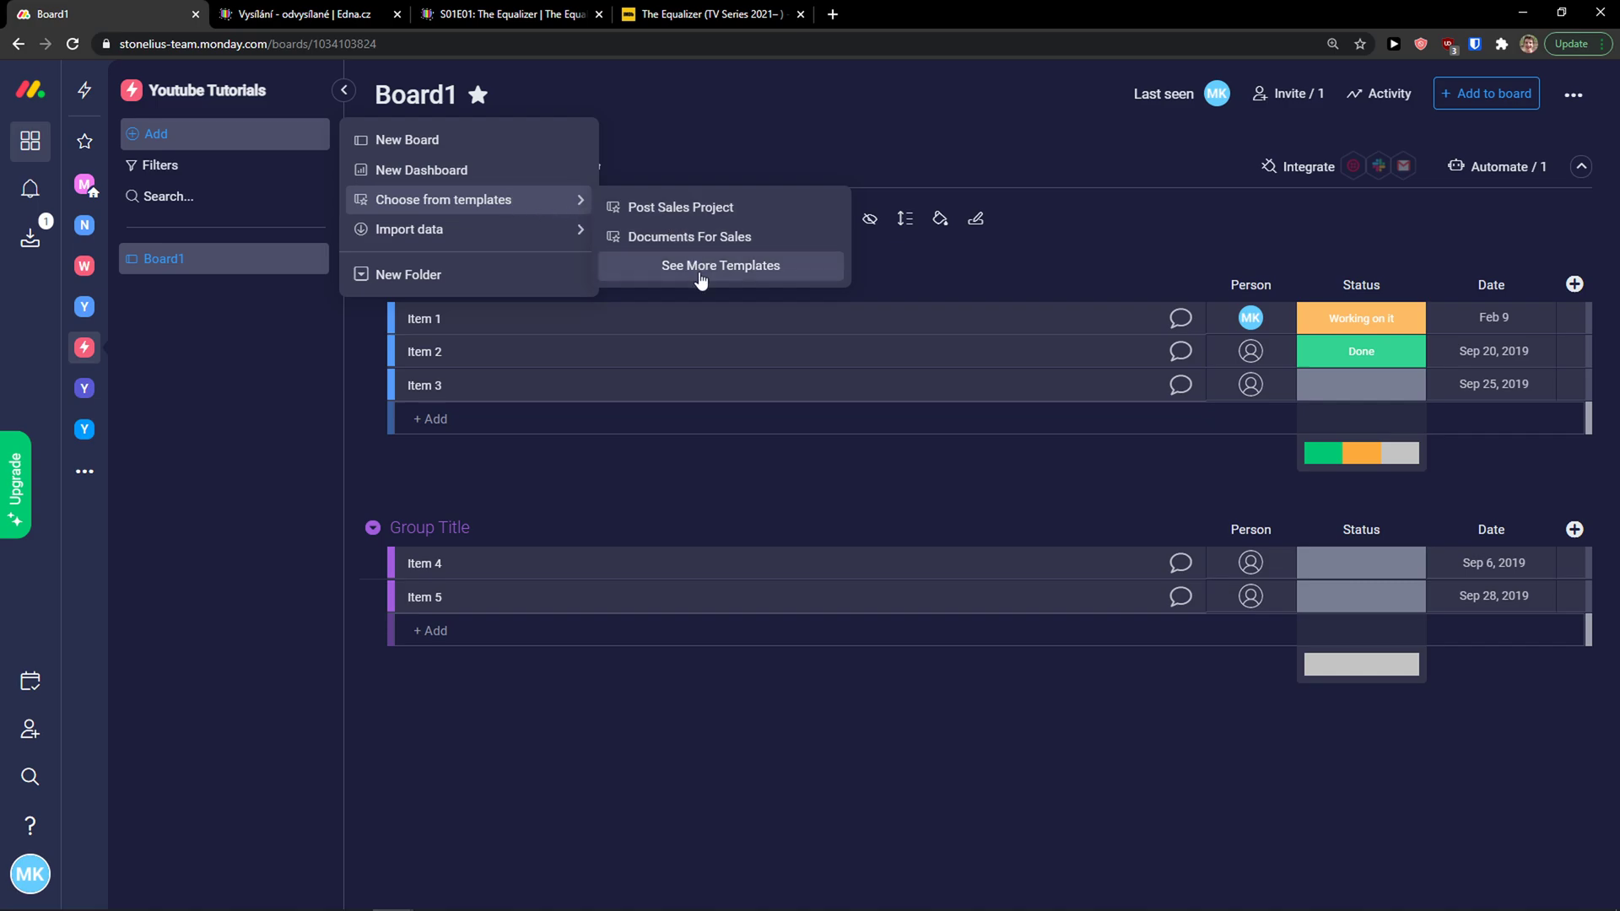
pyautogui.click(700, 279)
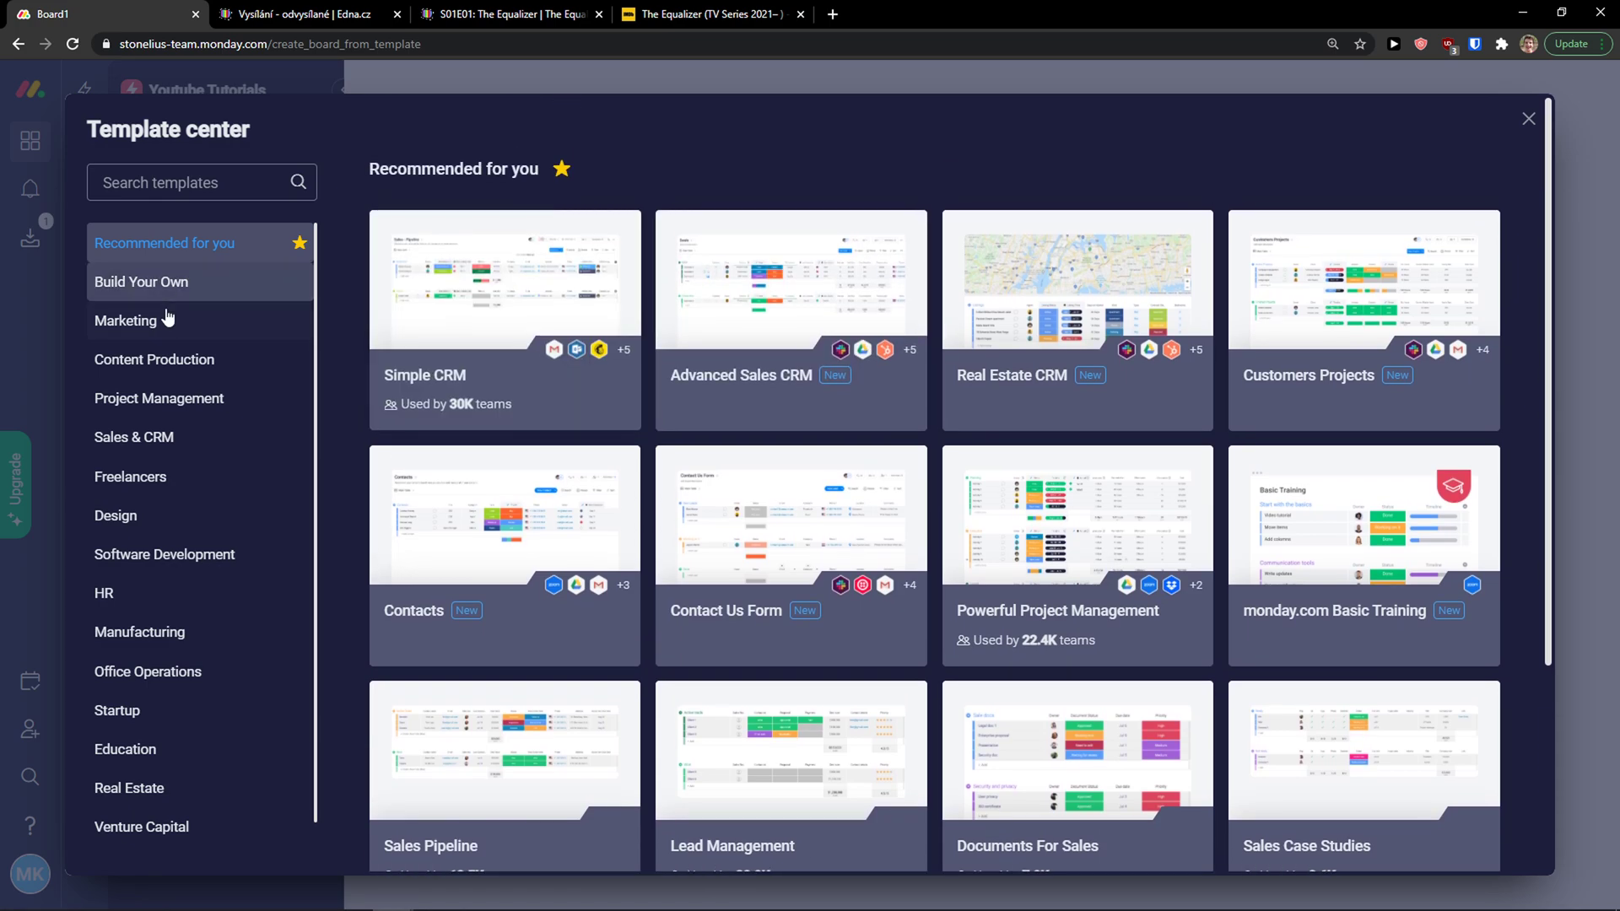
pyautogui.click(152, 320)
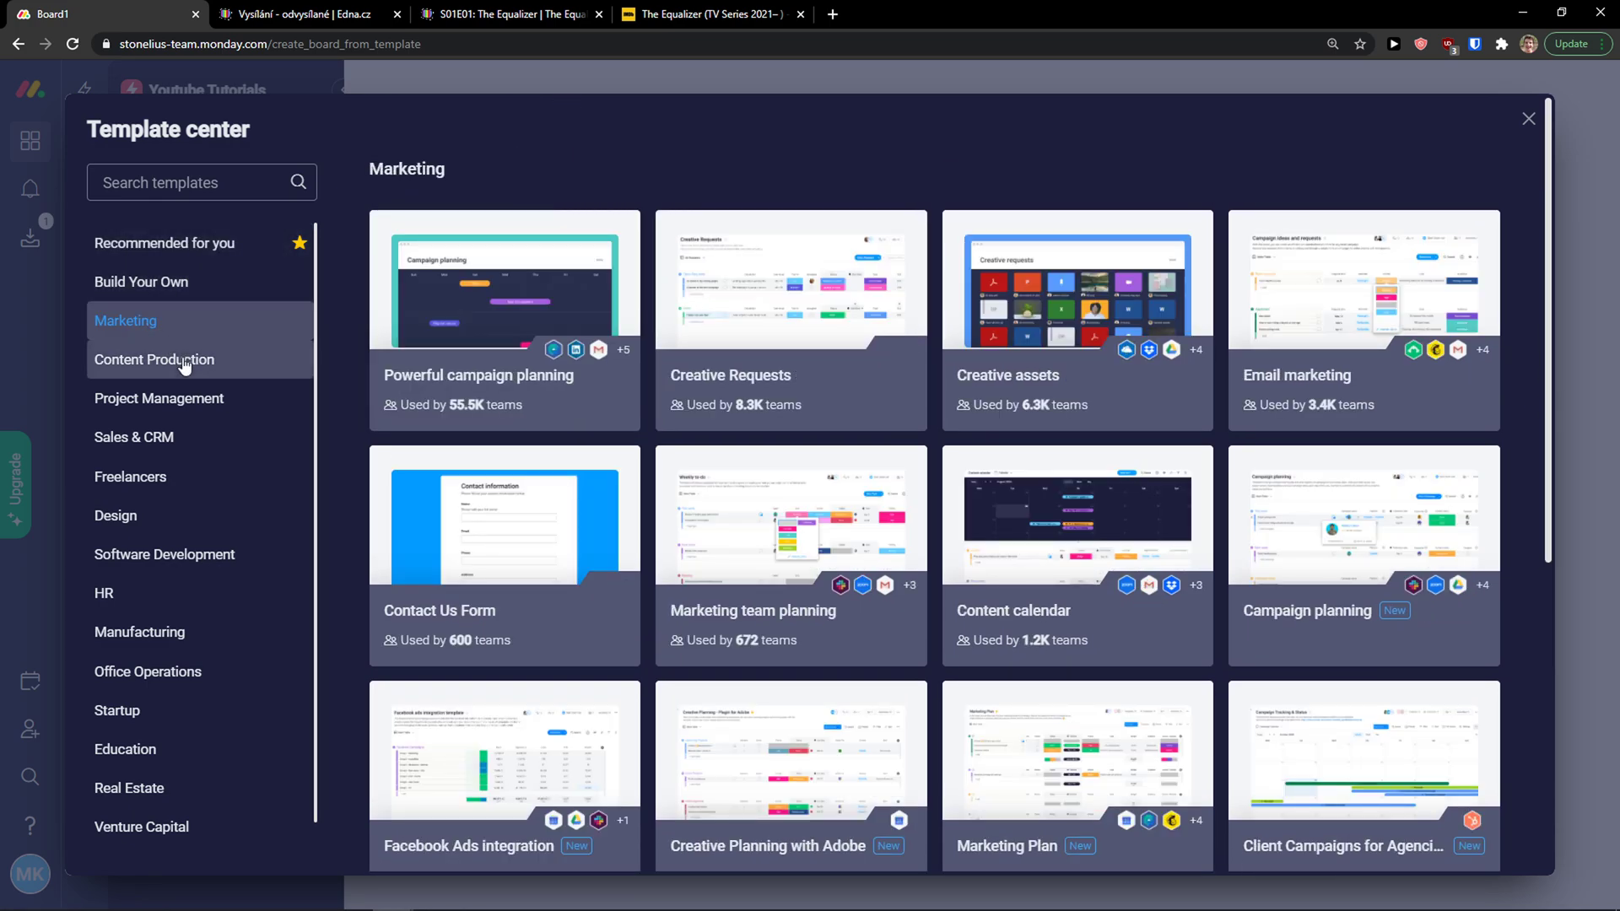
pyautogui.scroll(-1, 185, 358)
pyautogui.click(181, 330)
pyautogui.click(176, 378)
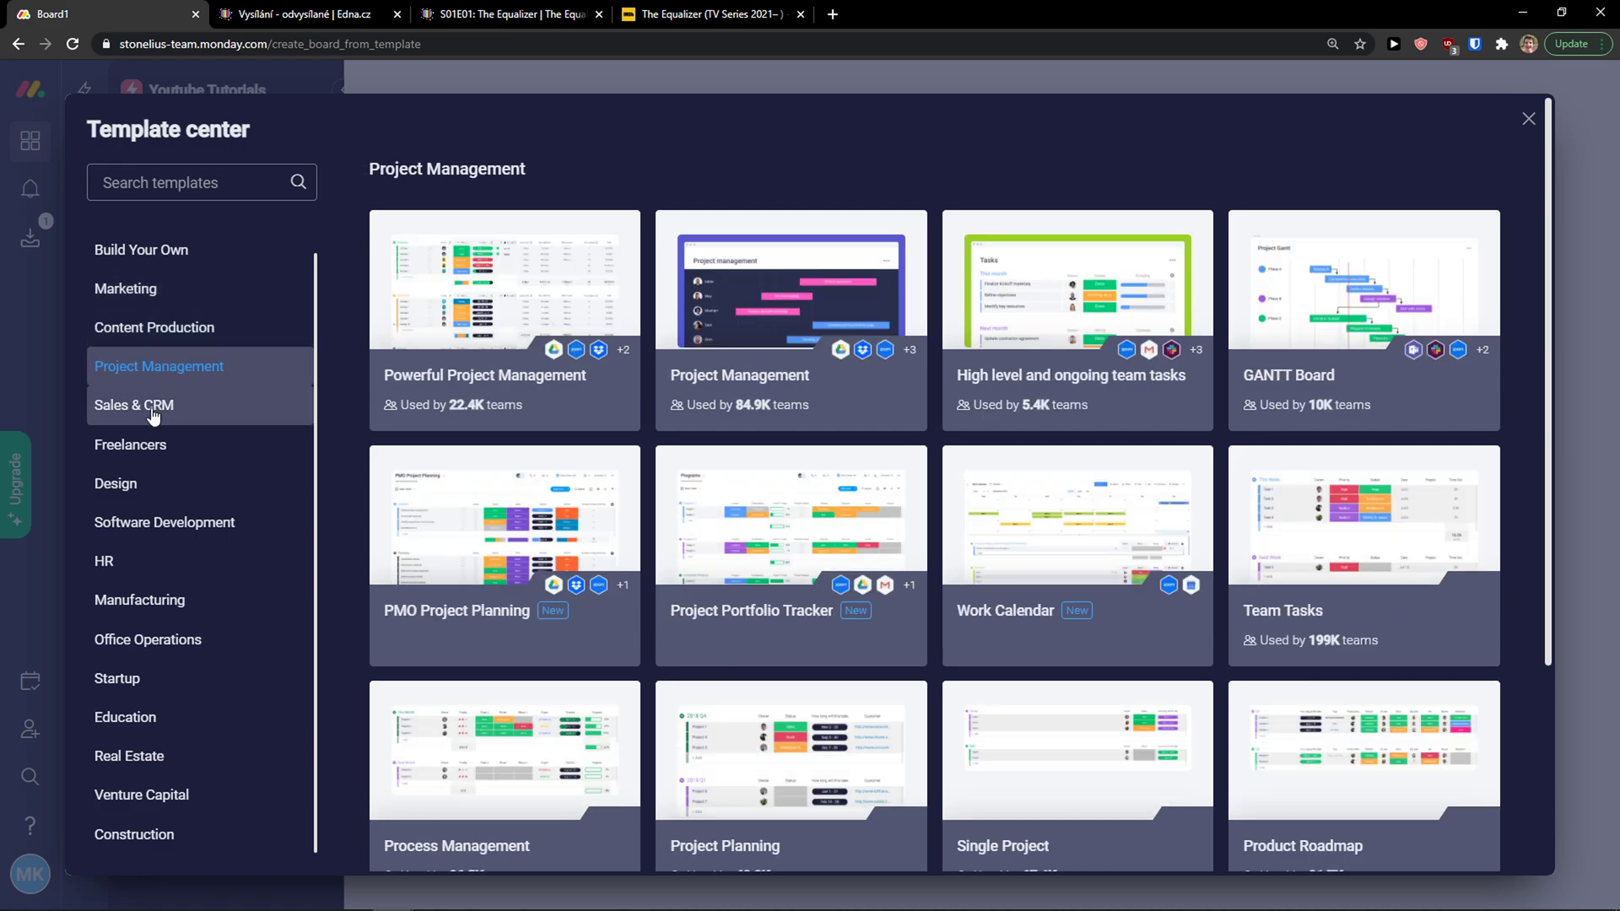
pyautogui.click(164, 405)
pyautogui.scroll(1, 165, 405)
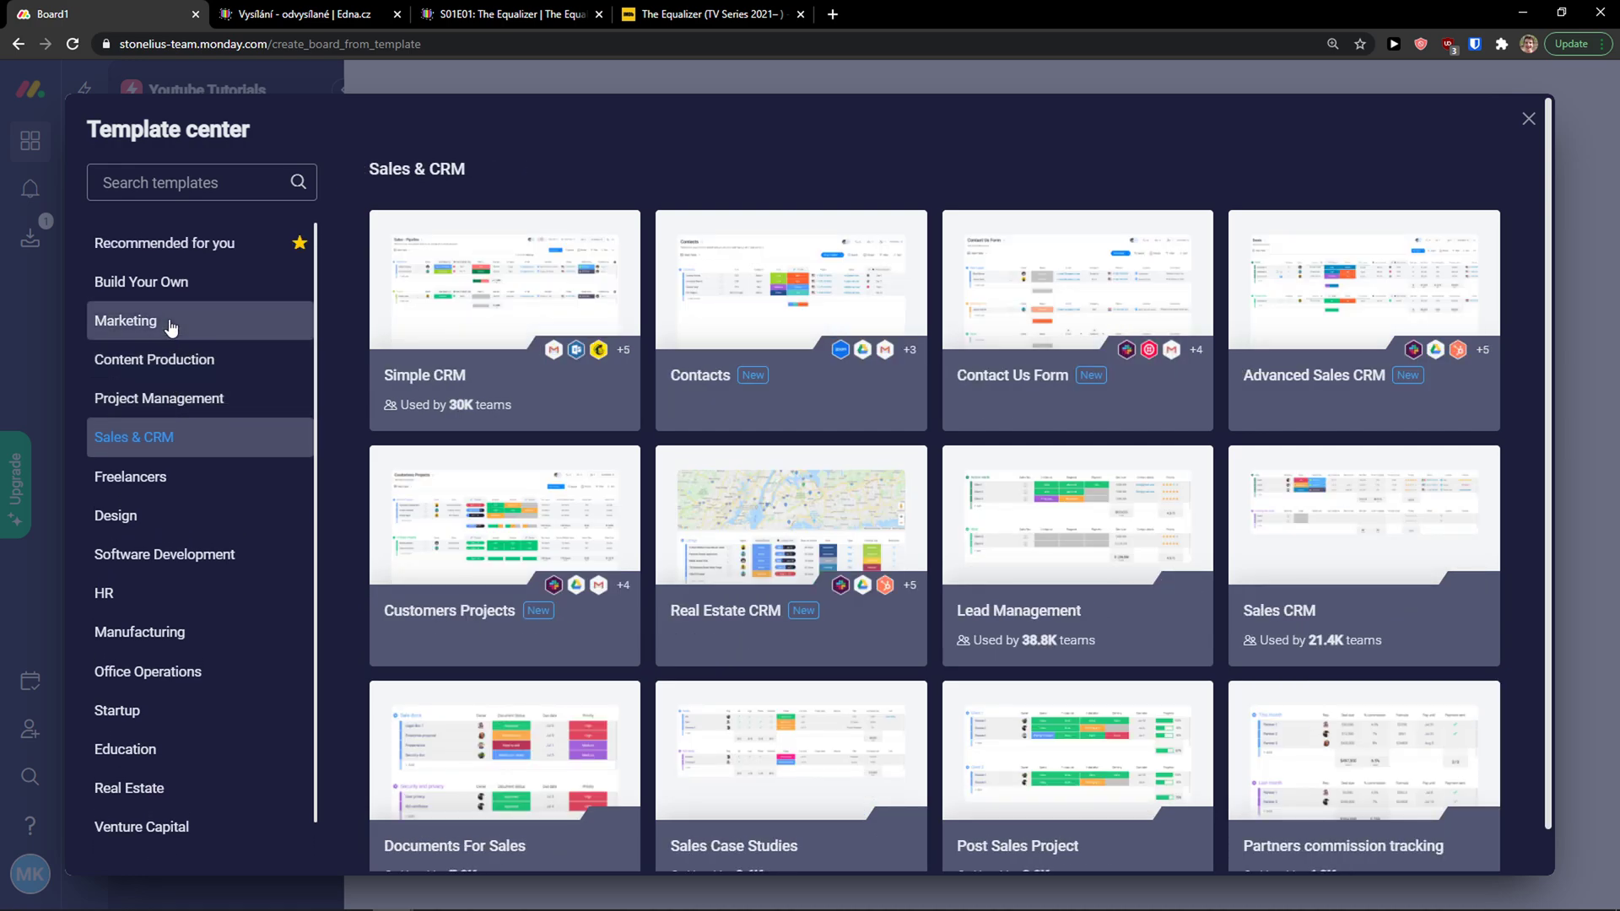
pyautogui.click(171, 327)
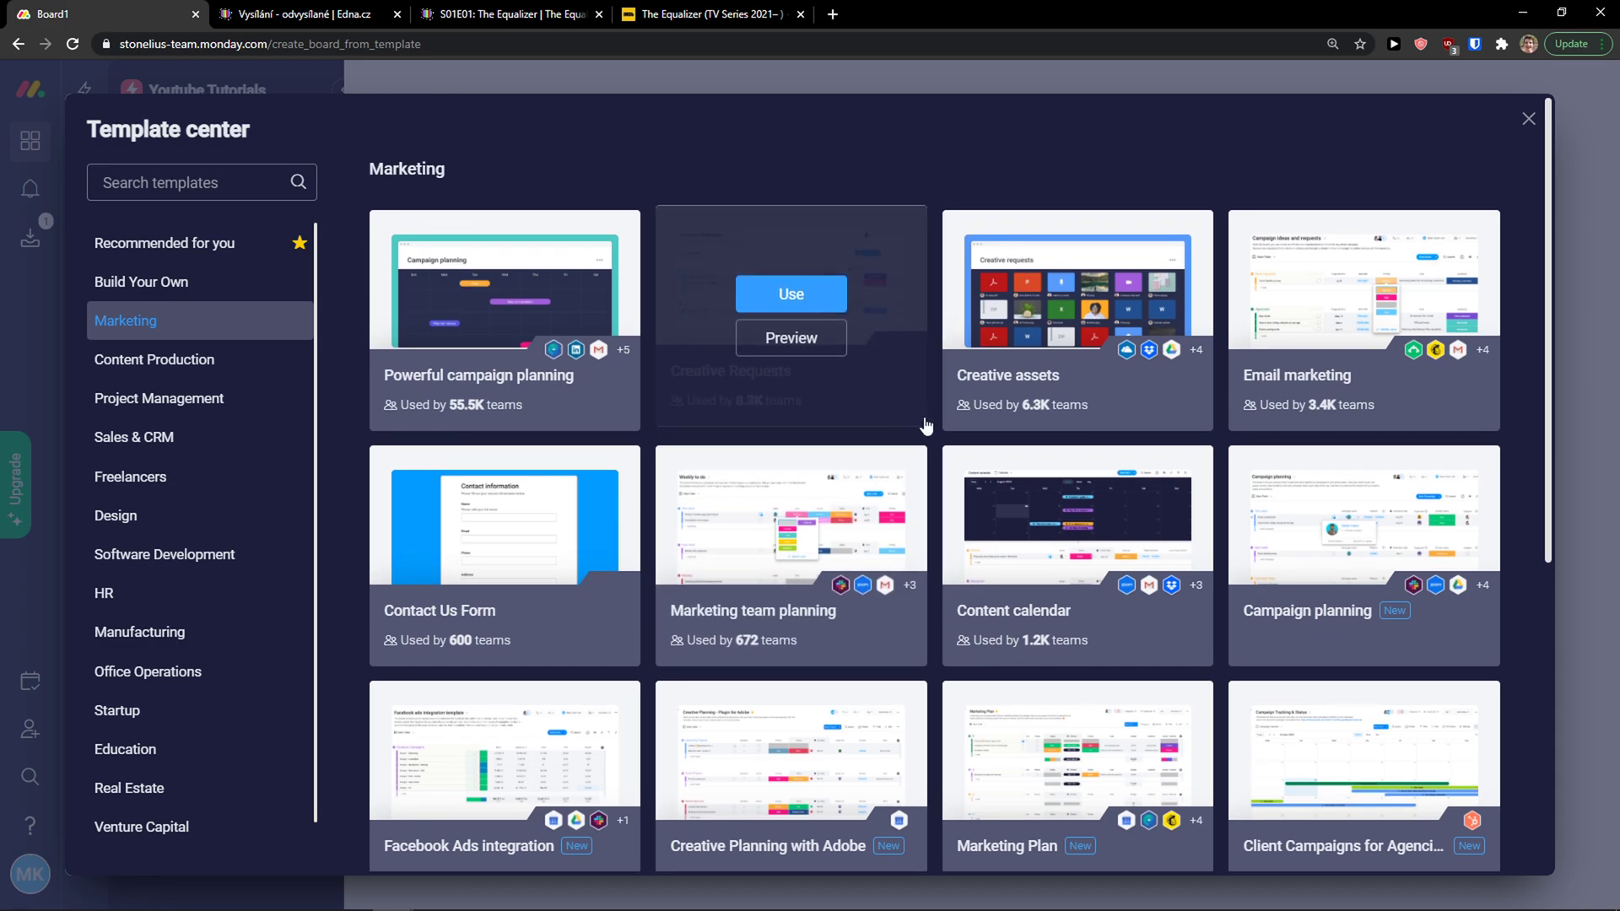
# Step: Preview Marketing team planning's Weekly to-do and timeline screenshots, then use the template
pyautogui.moveTo(953, 430)
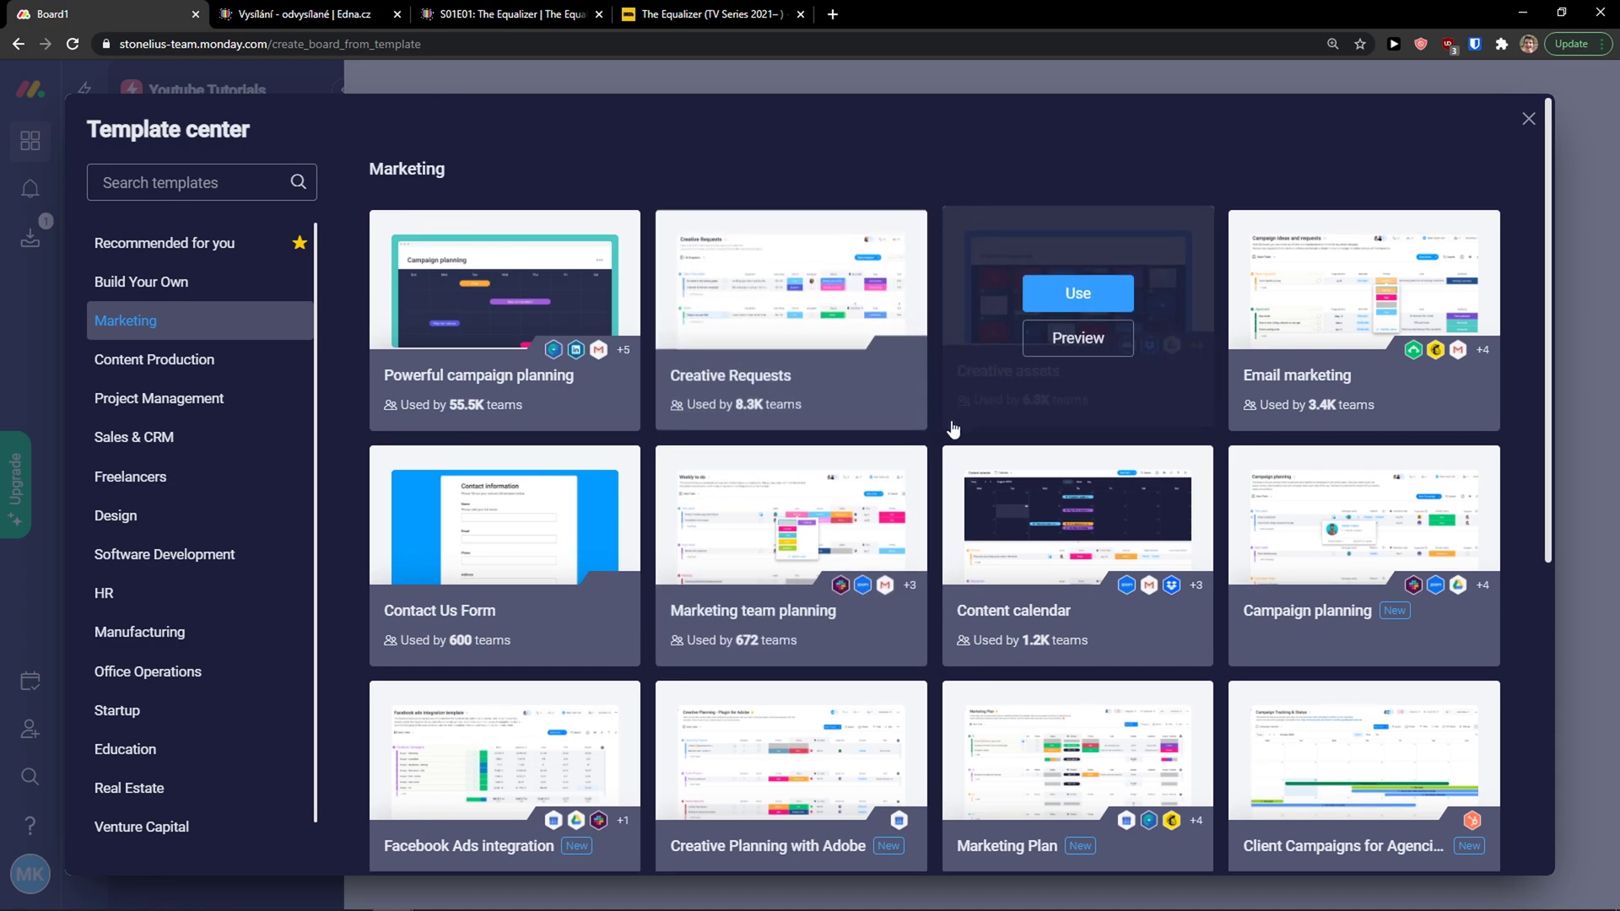
pyautogui.scroll(-1, 926, 423)
pyautogui.moveTo(840, 459)
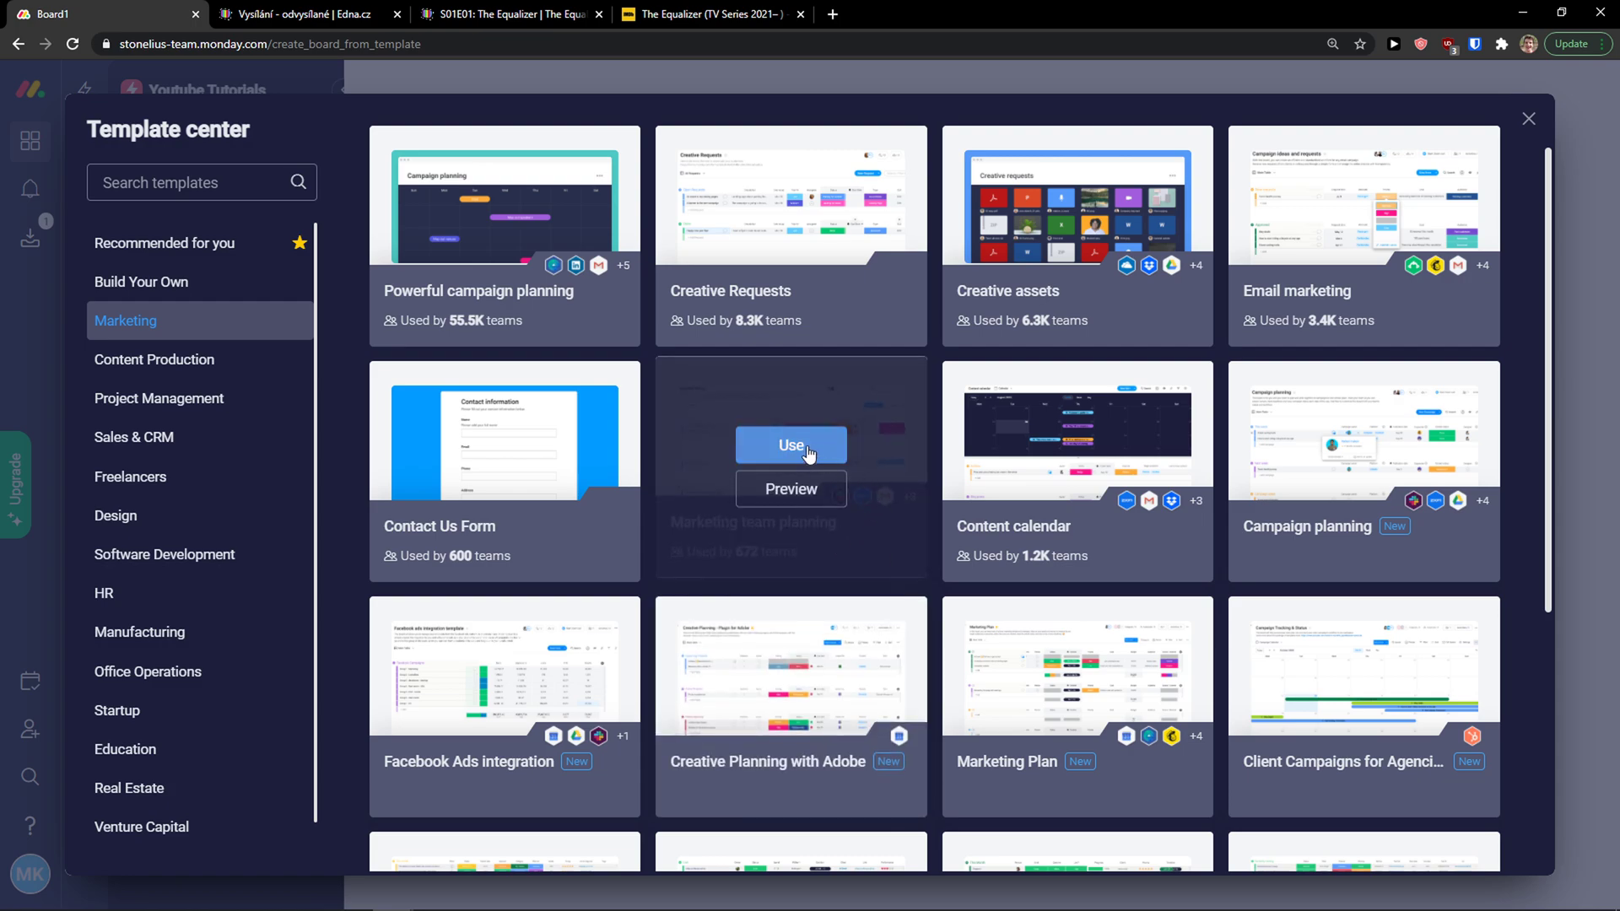
pyautogui.click(789, 487)
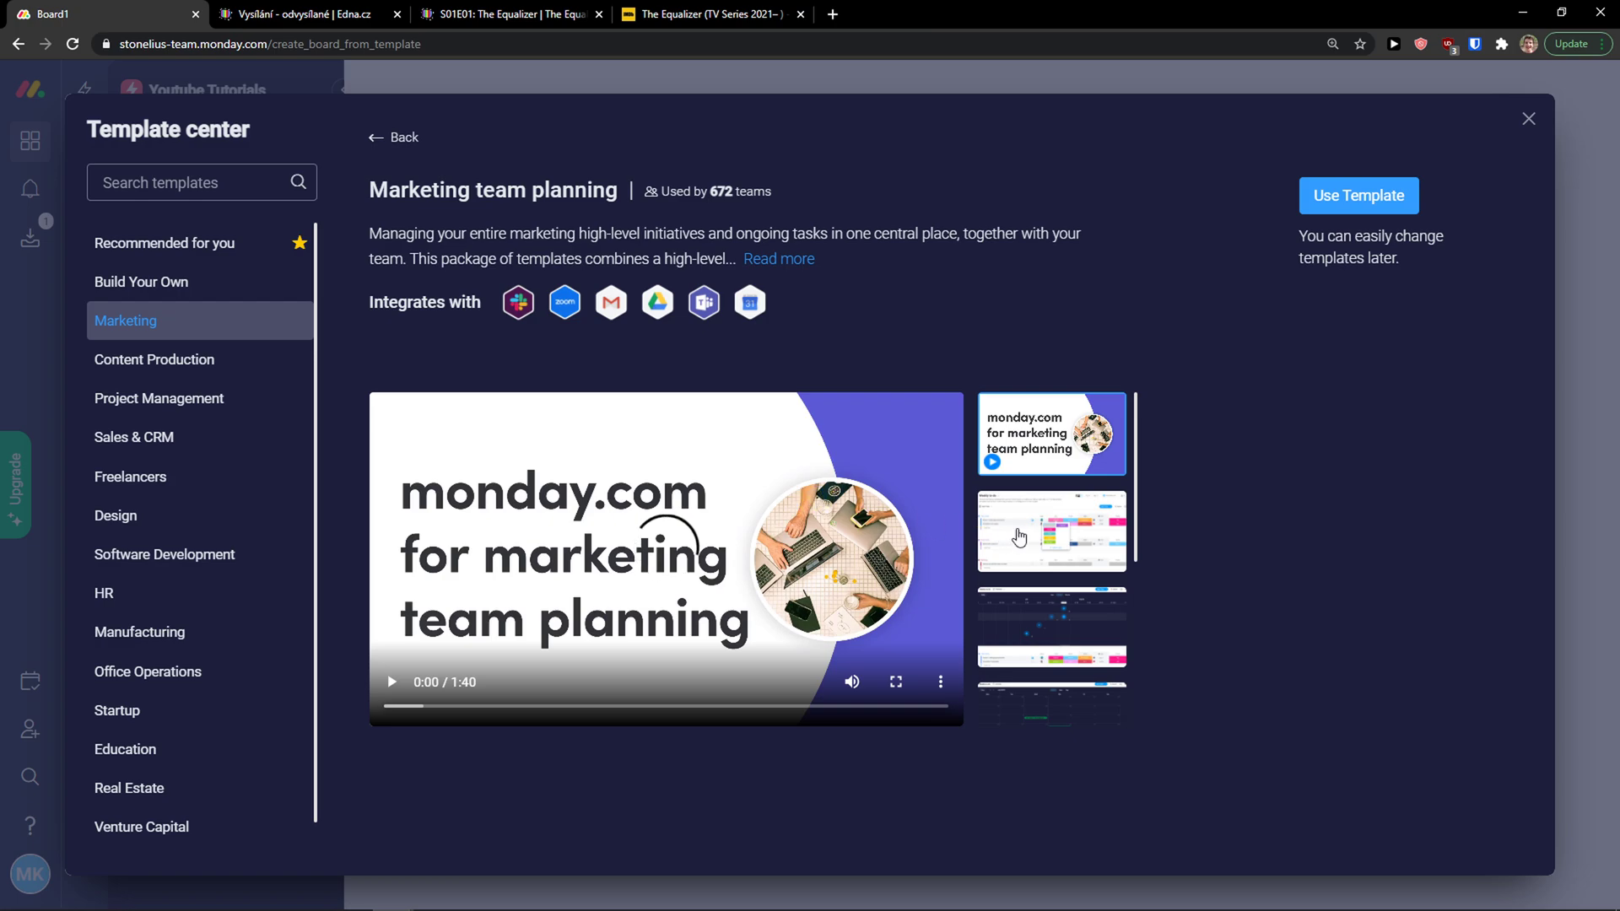
pyautogui.click(1033, 543)
pyautogui.click(1068, 629)
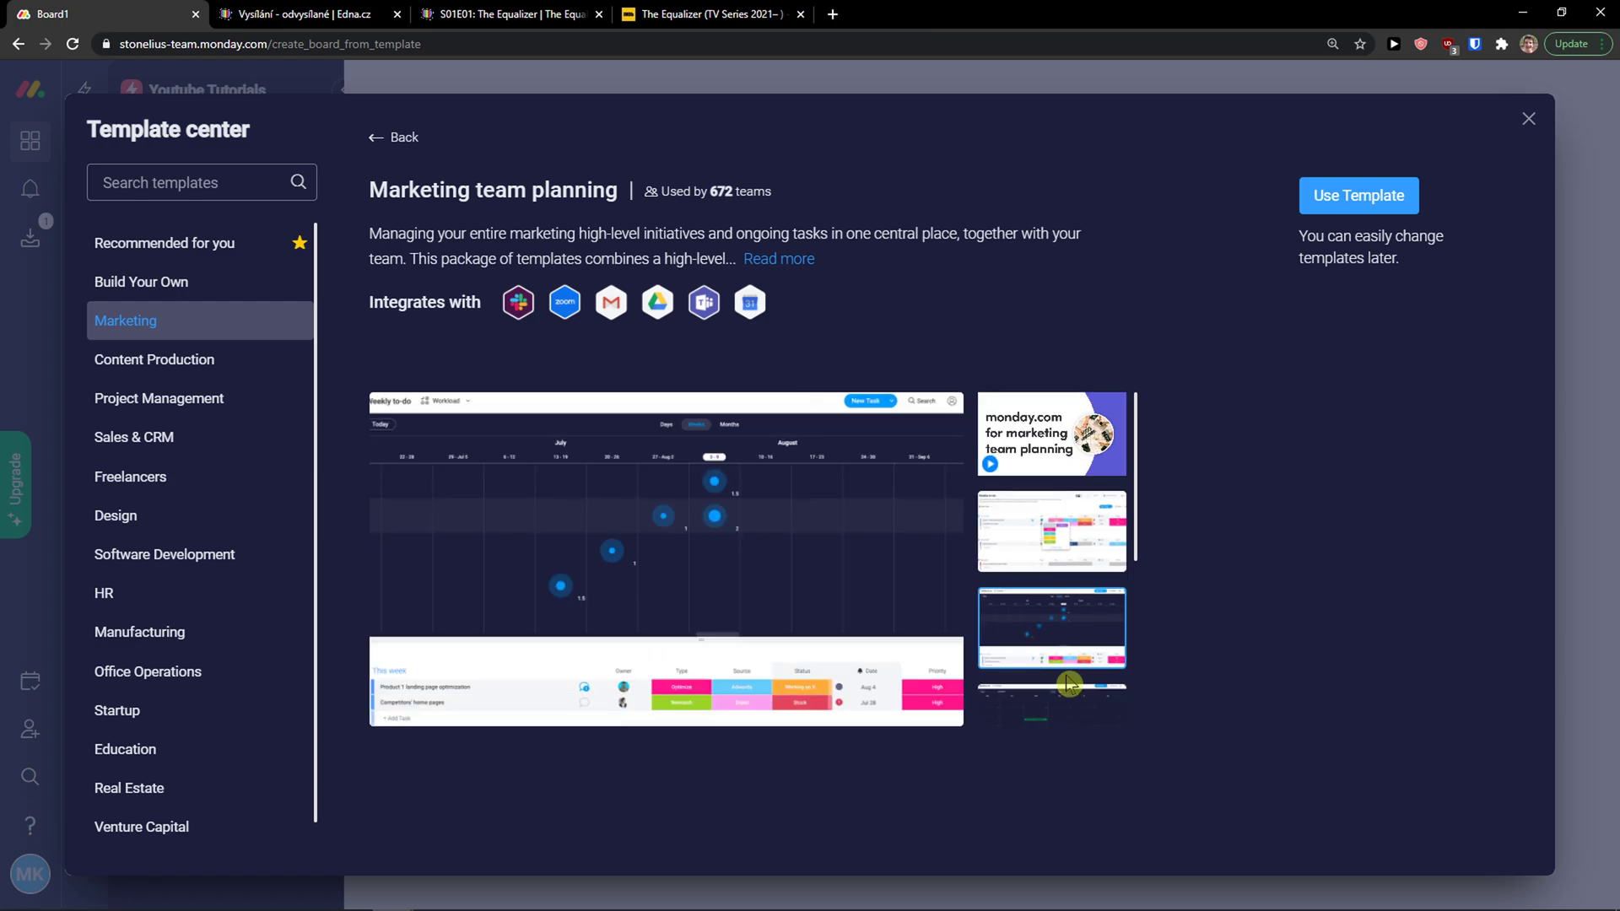
pyautogui.click(1059, 675)
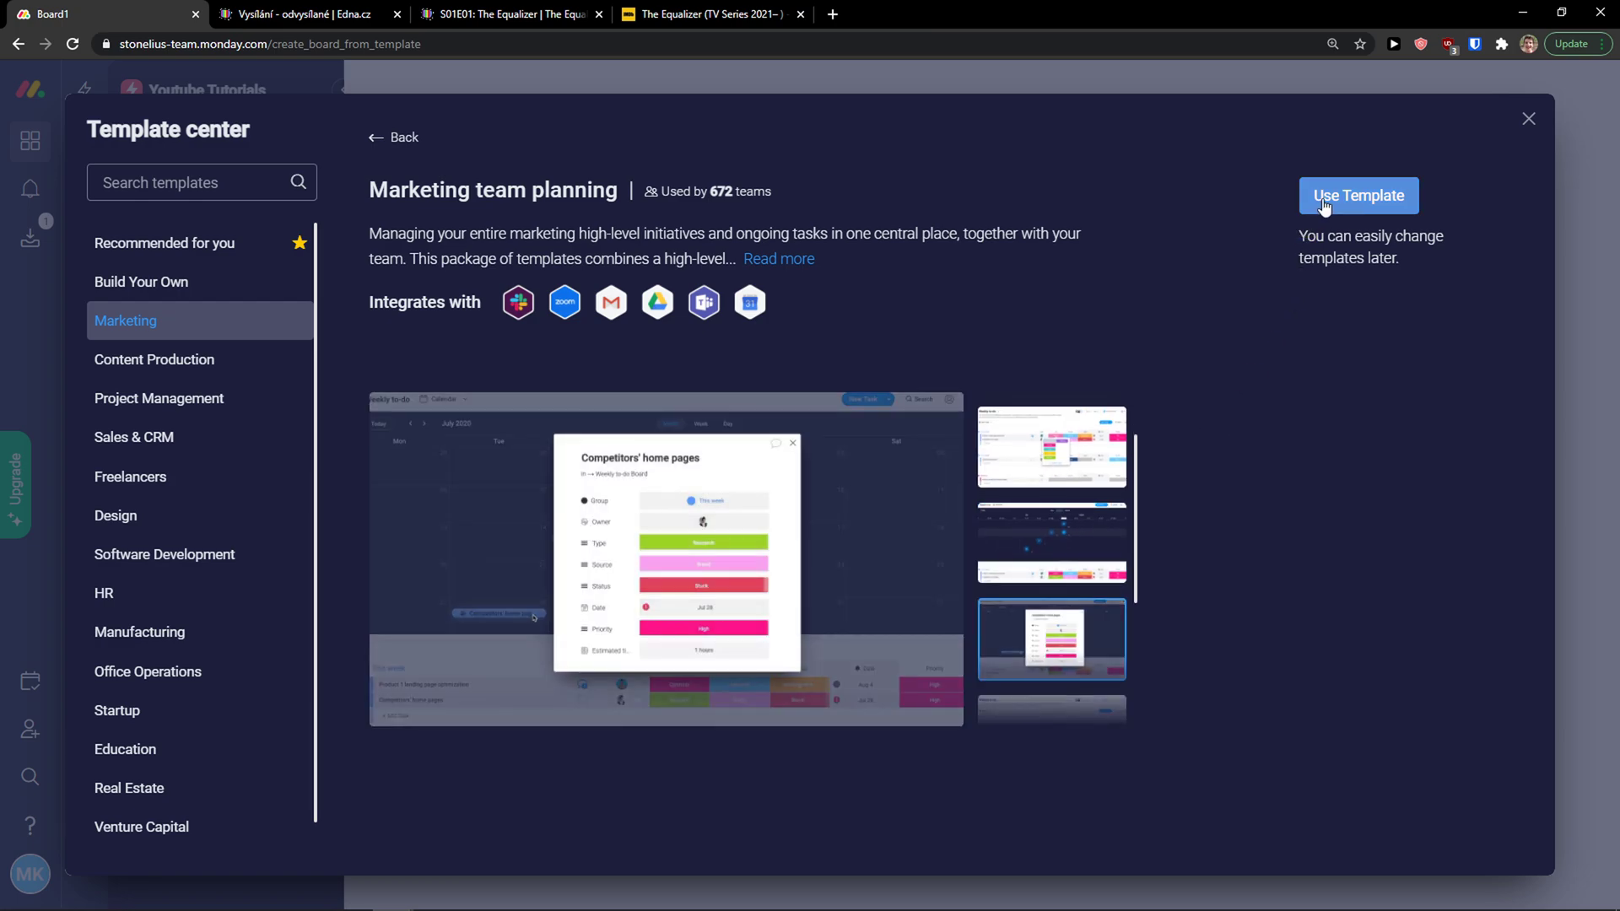
pyautogui.click(1326, 206)
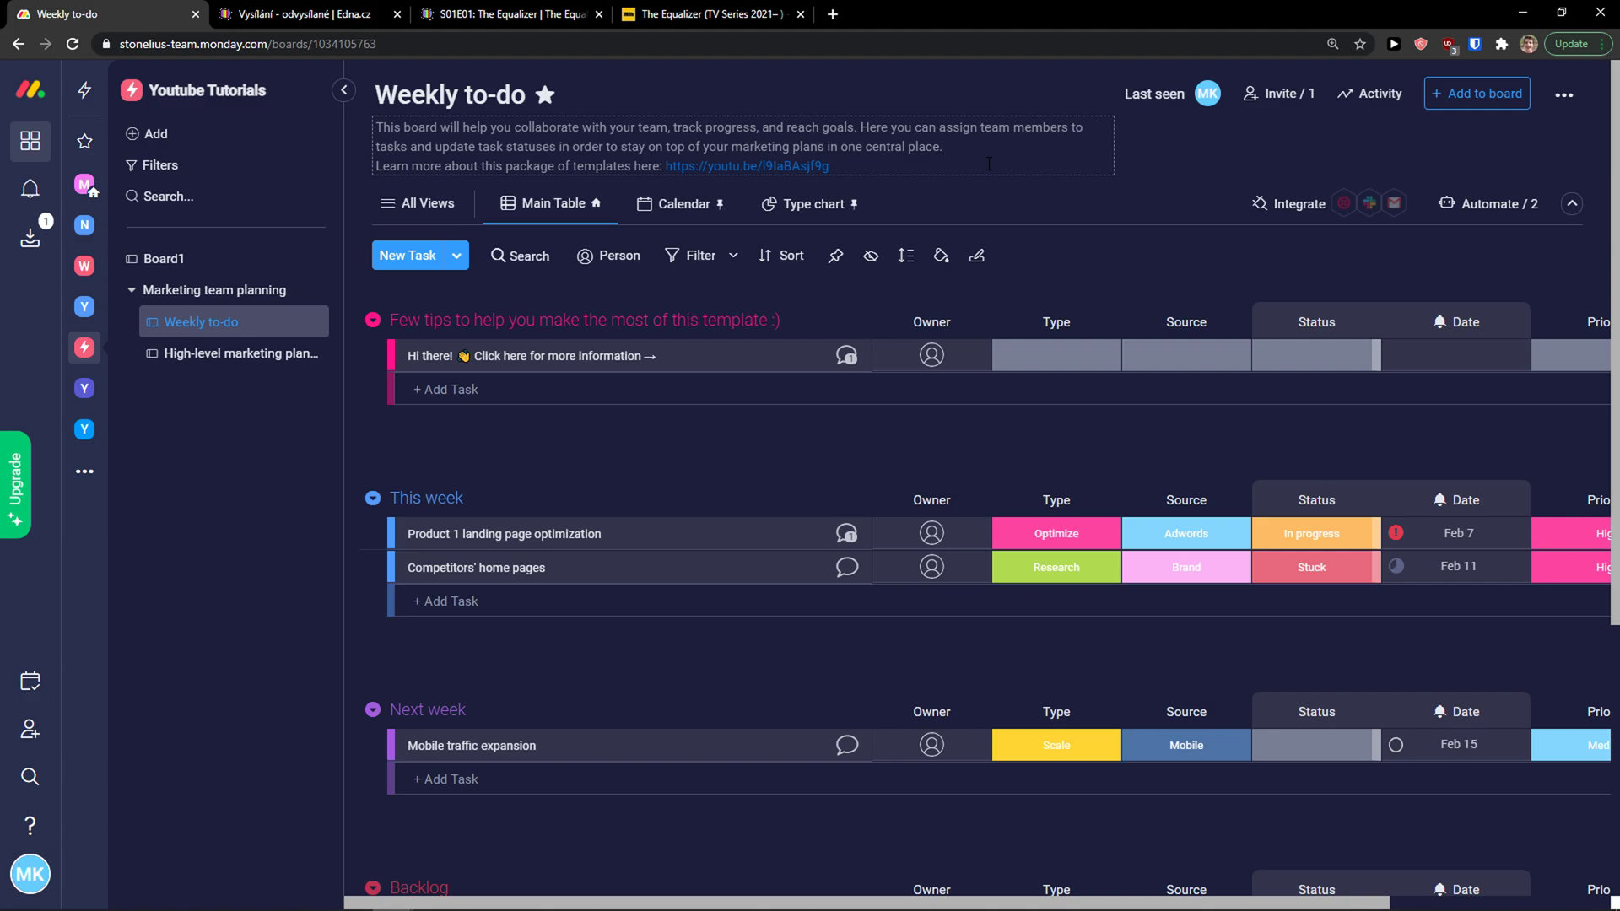
# Step: Let the Marketing team planning boards finish creating, then reopen Board1
pyautogui.rightClick(928, 150)
pyautogui.click(224, 259)
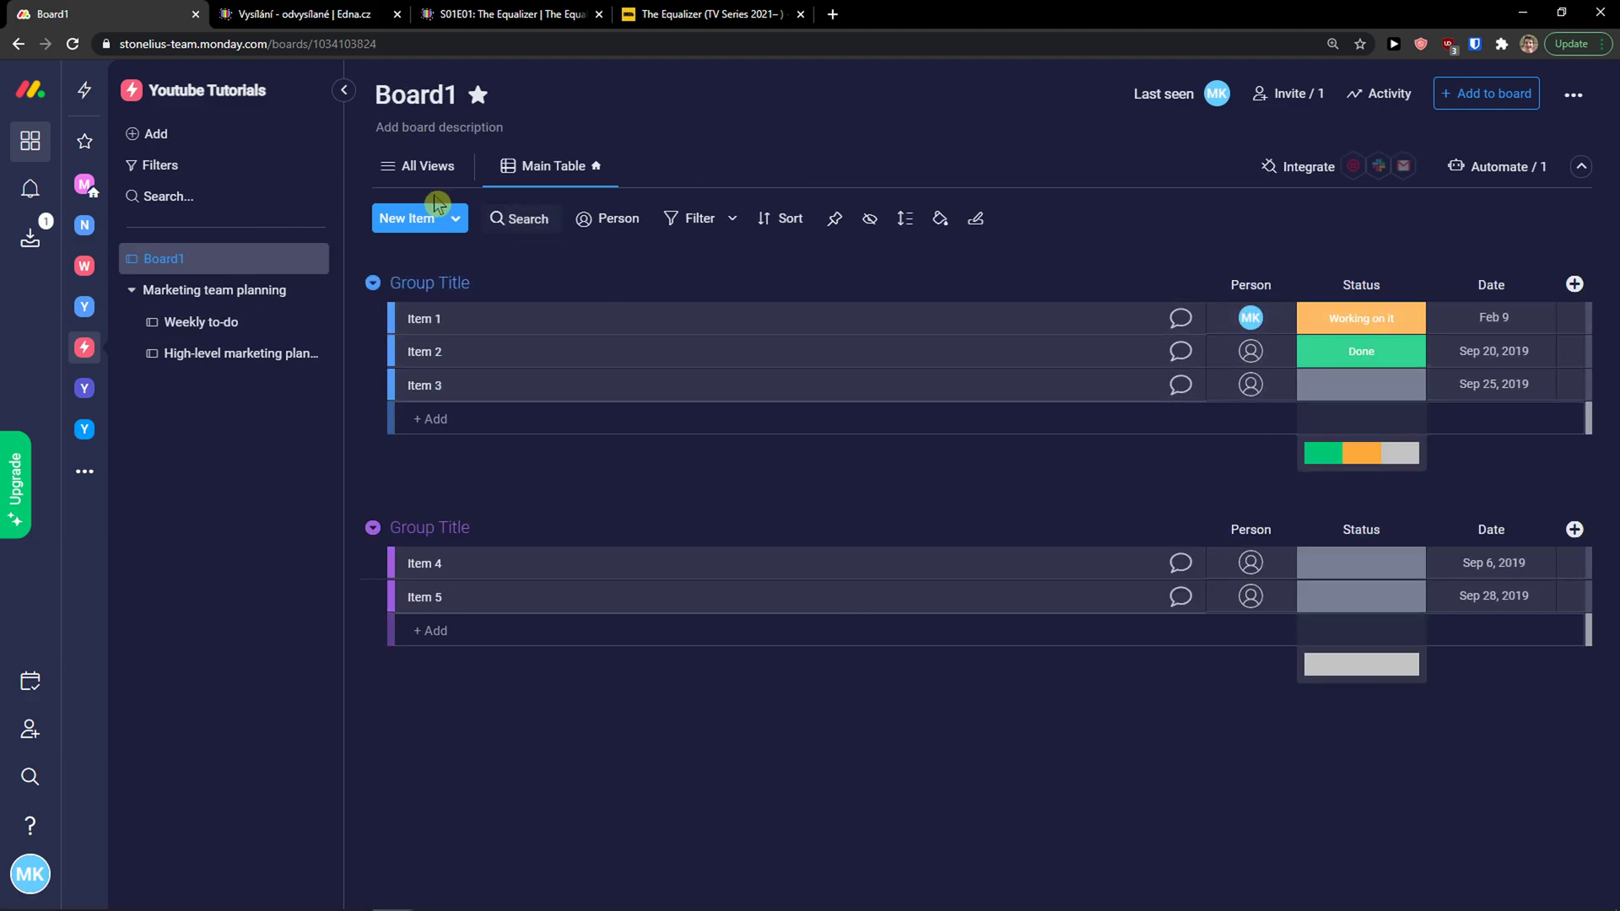
# Step: Look over Board1's views and New Item options, then open Advanced filters
pyautogui.click(402, 173)
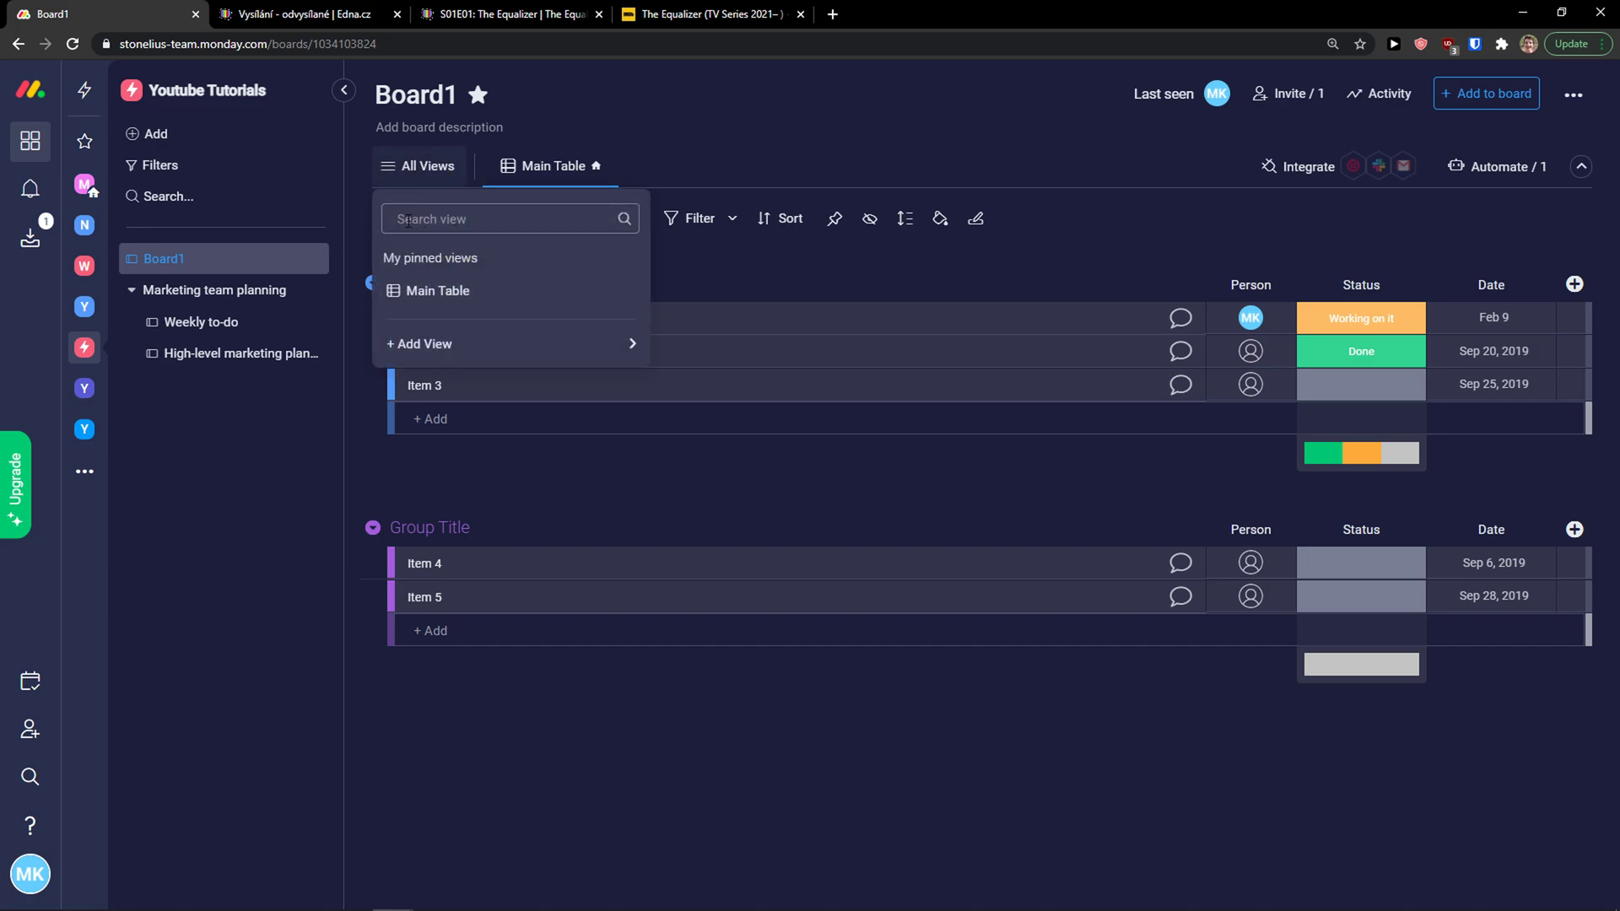
pyautogui.click(730, 305)
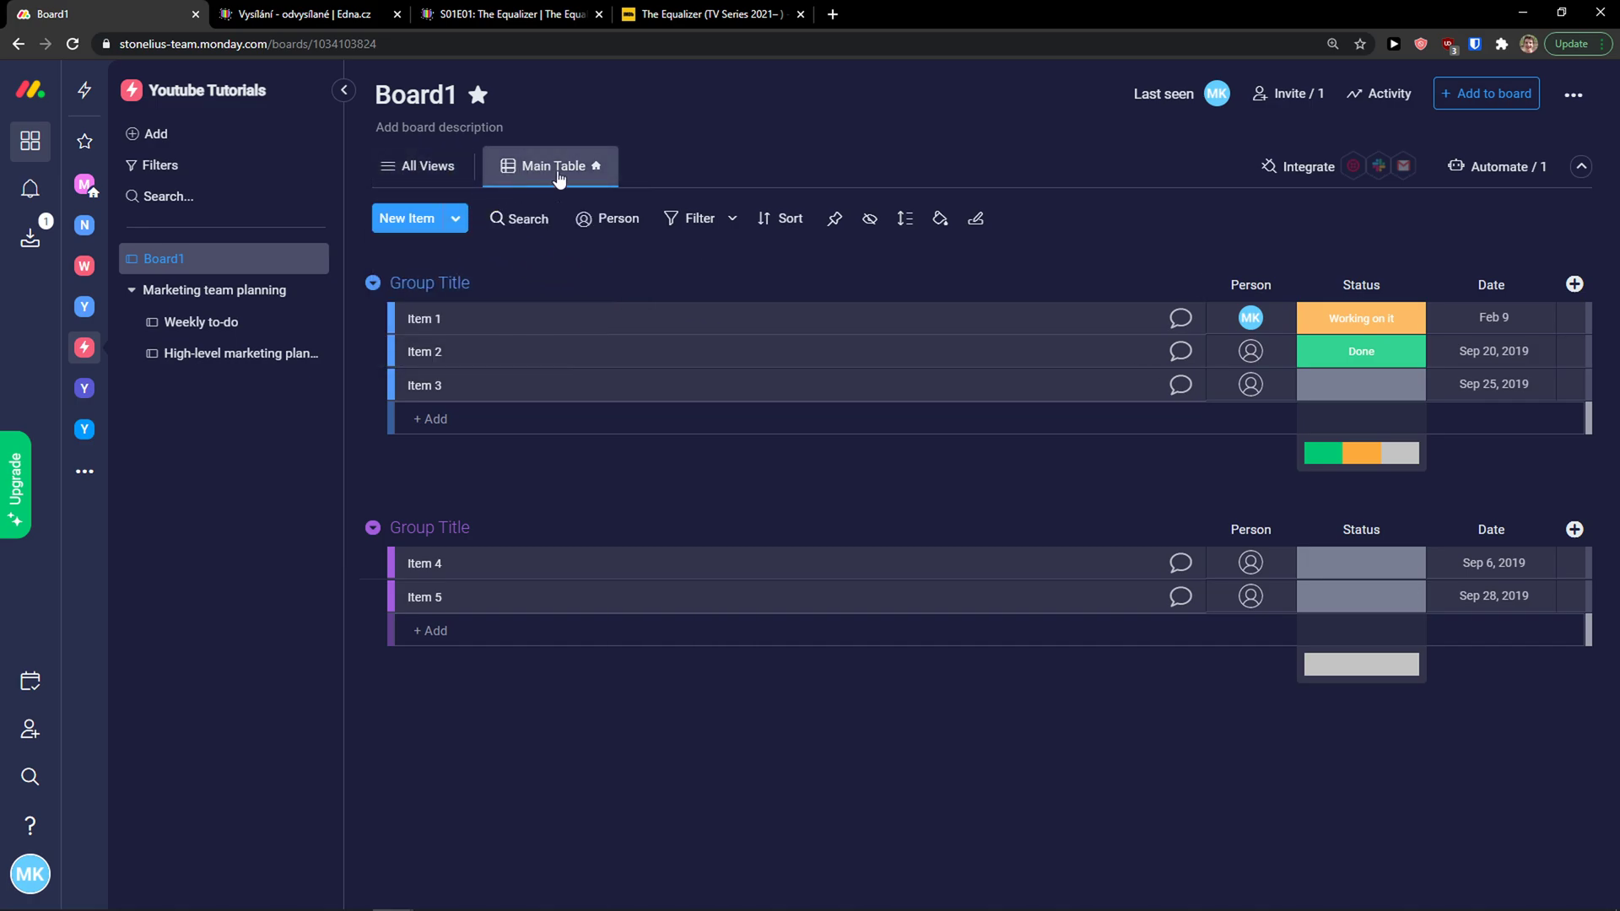
pyautogui.click(455, 222)
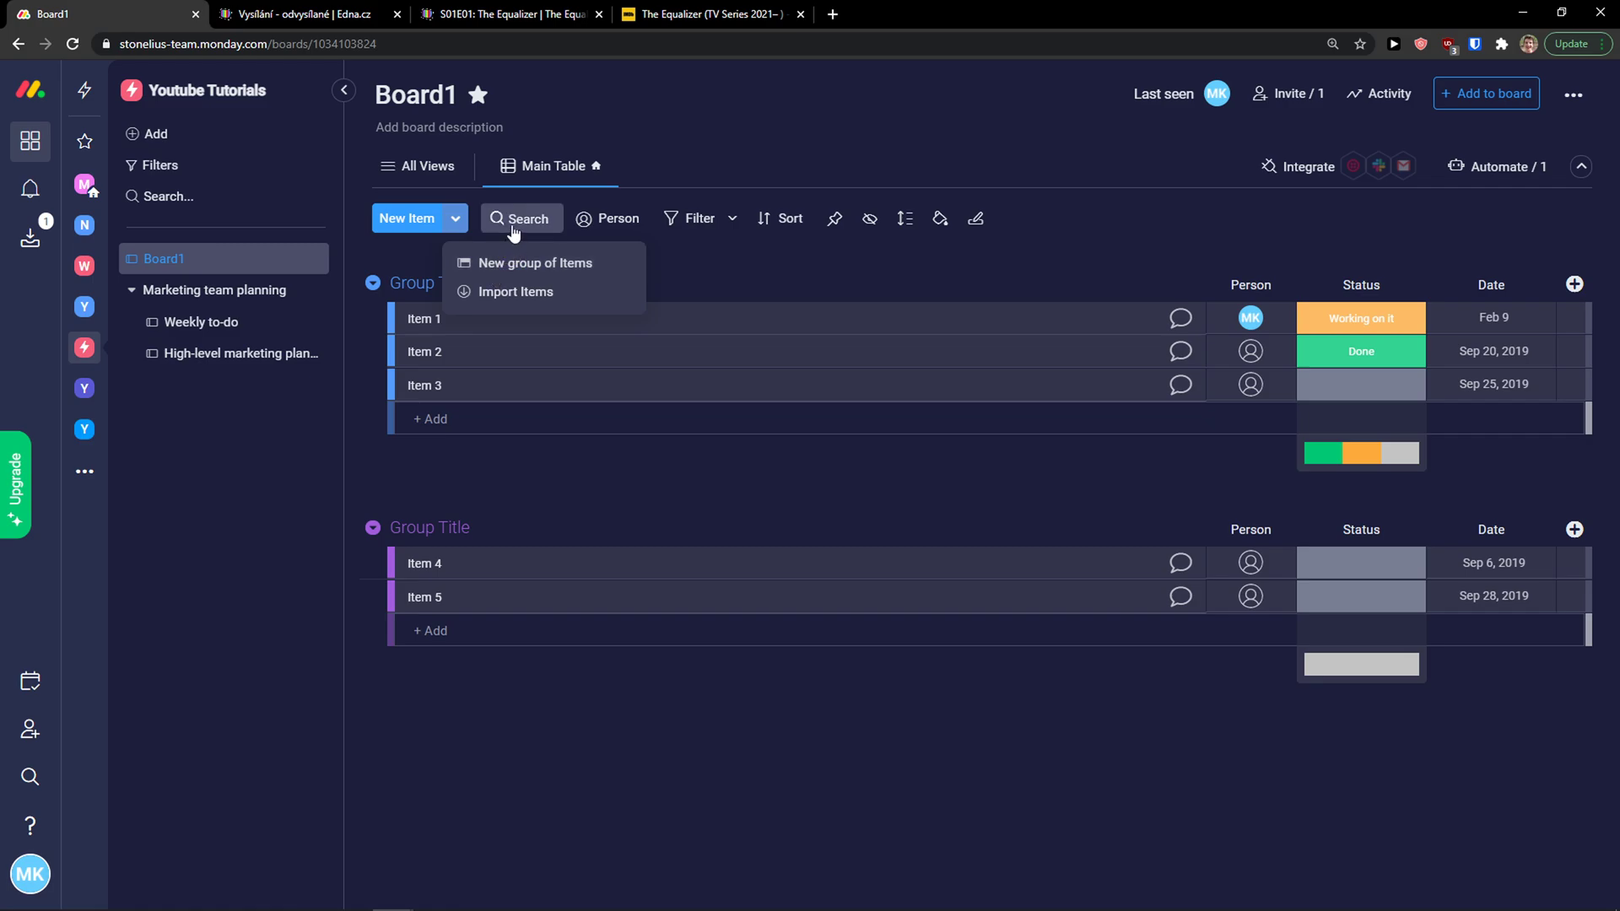
pyautogui.click(602, 221)
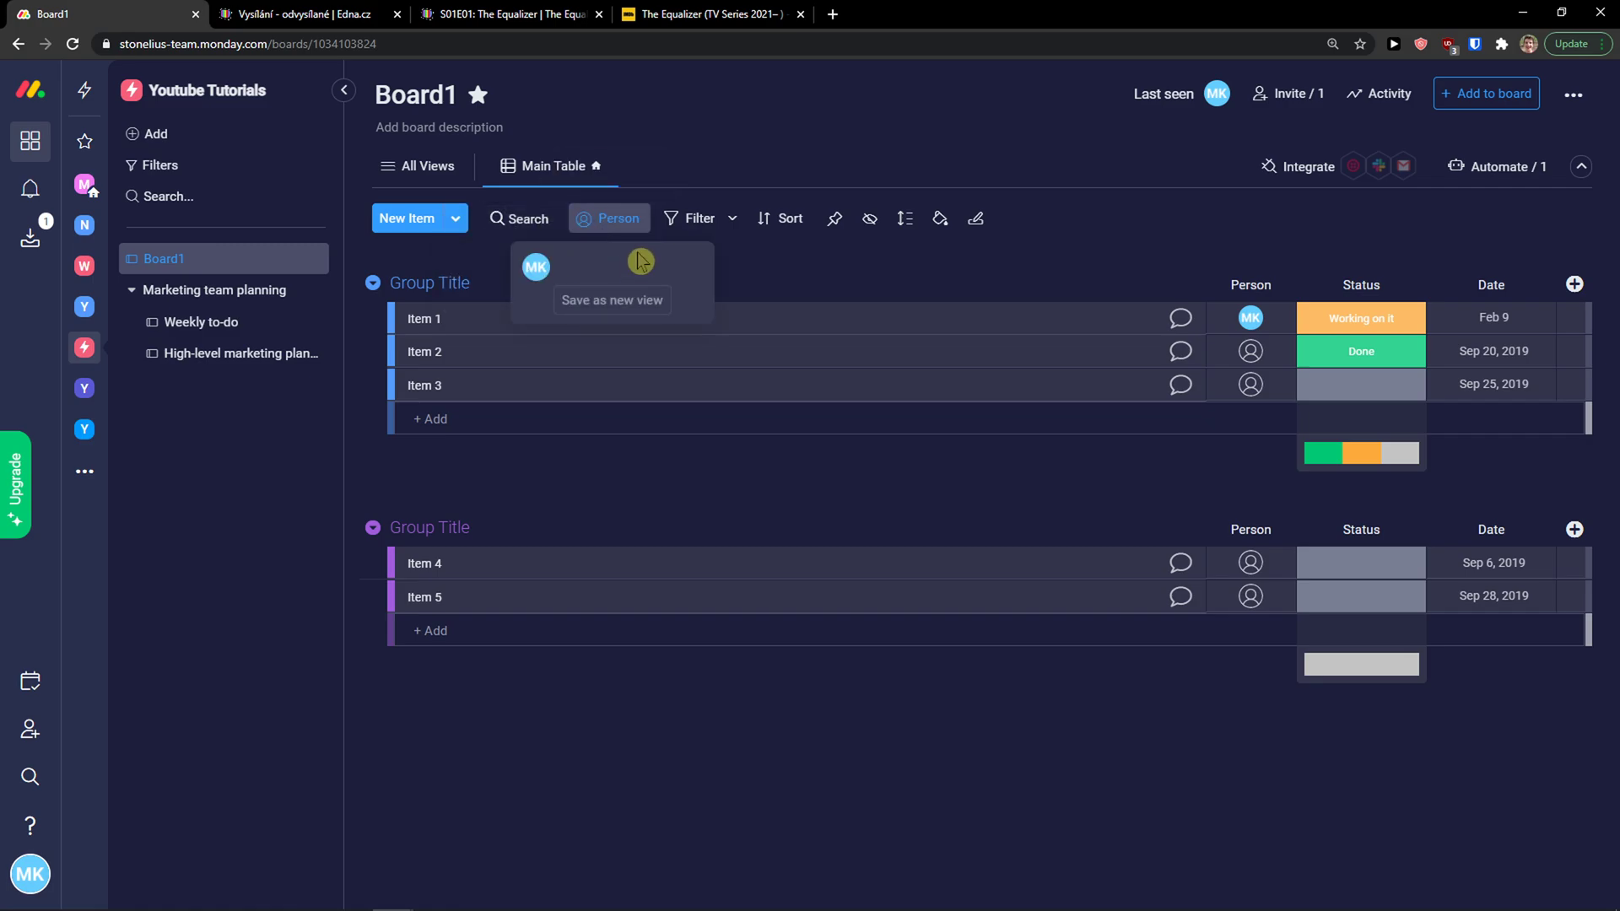
pyautogui.click(724, 226)
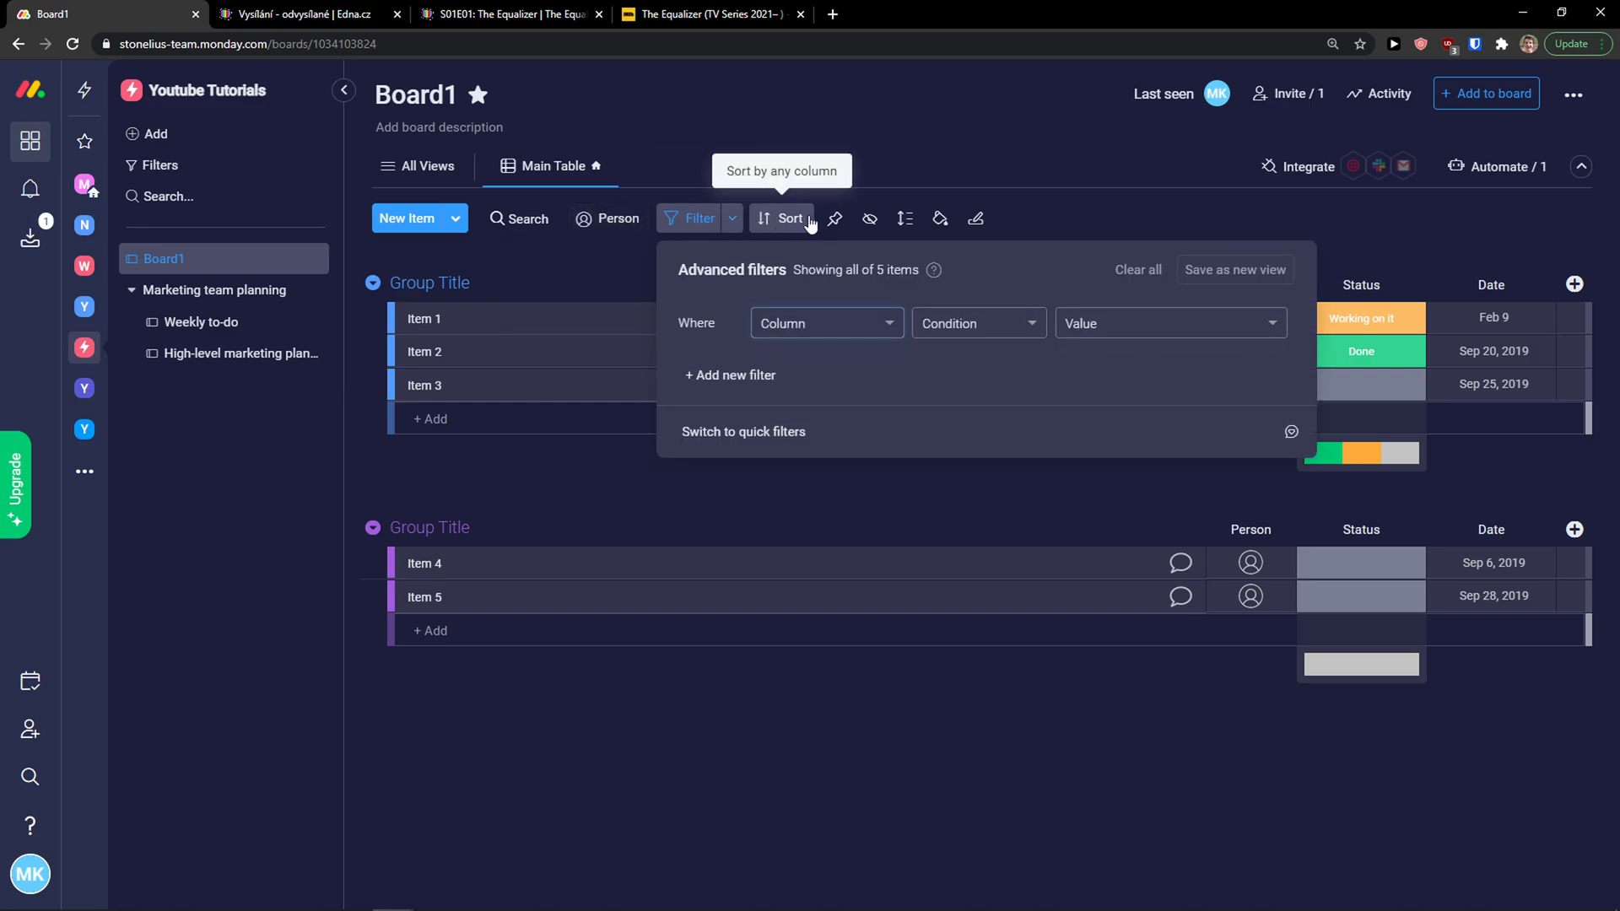
# Step: Try Double item height on Board1's rows, then set them back to Single
pyautogui.click(907, 221)
pyautogui.click(837, 293)
pyautogui.click(904, 218)
pyautogui.click(848, 314)
pyautogui.click(904, 219)
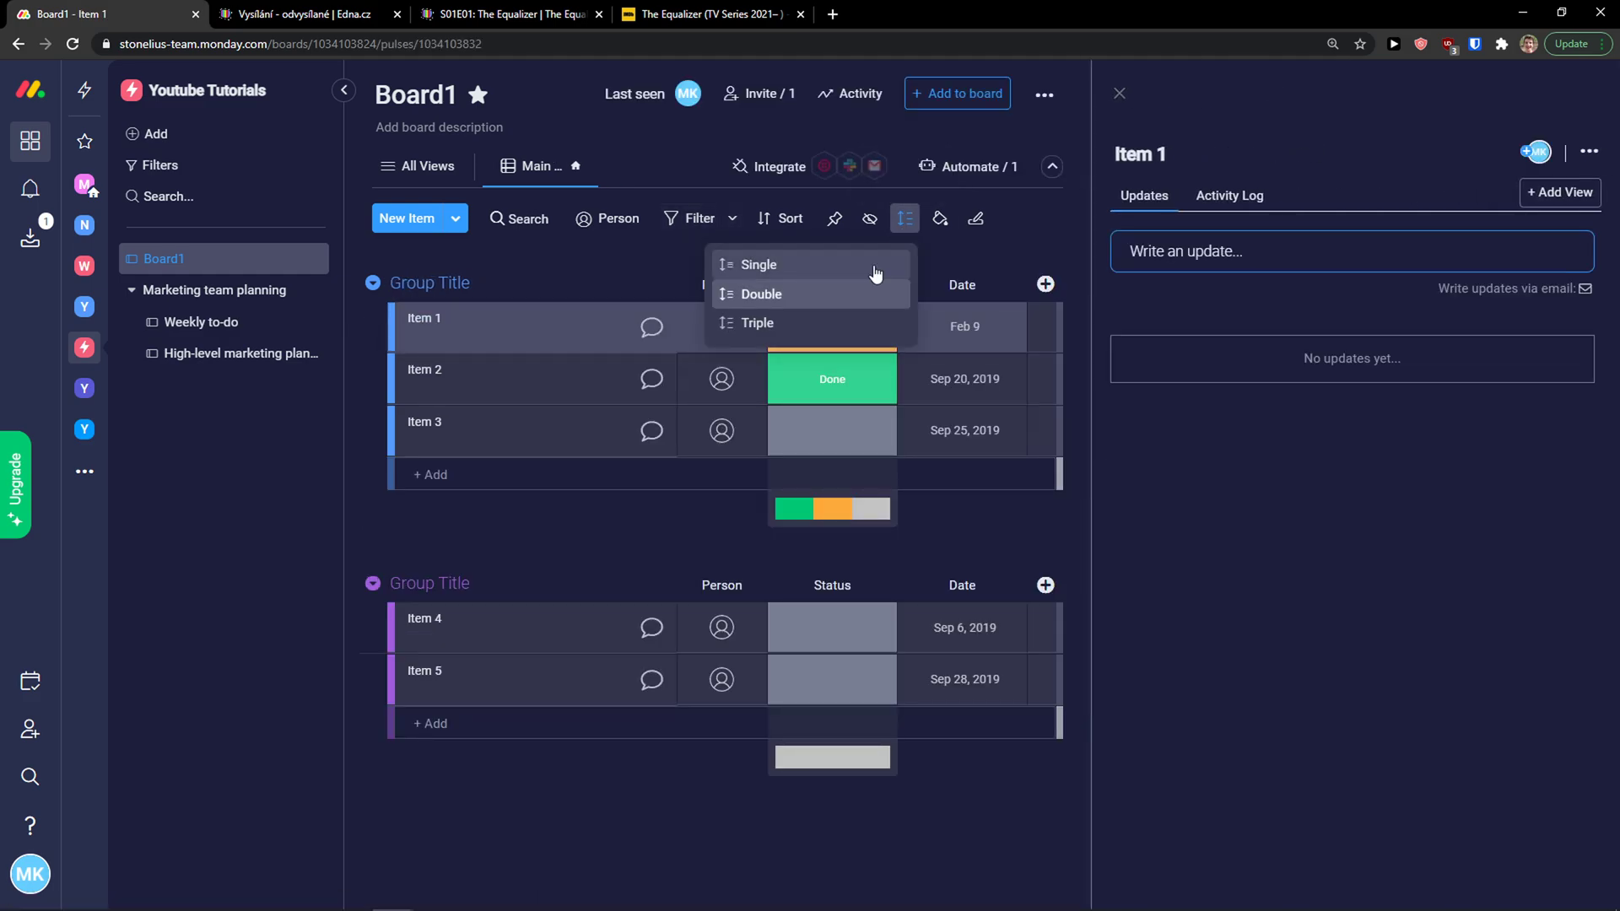
pyautogui.click(846, 261)
# Step: Close Item 1's details panel and view the conditional coloring settings without applying any
pyautogui.click(1120, 93)
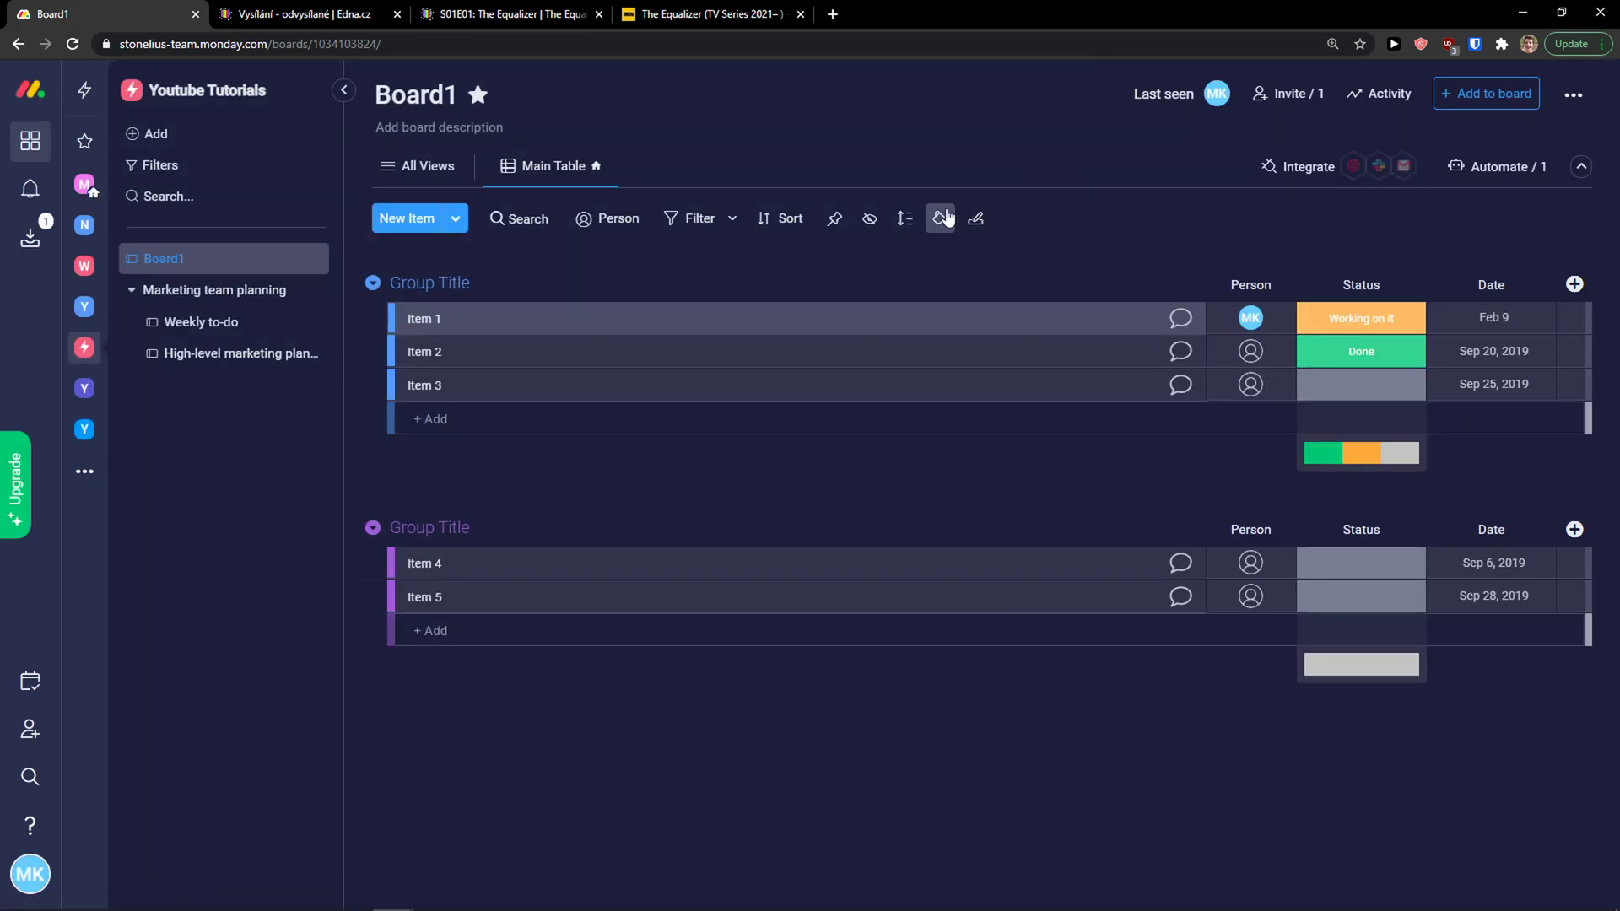
pyautogui.click(939, 221)
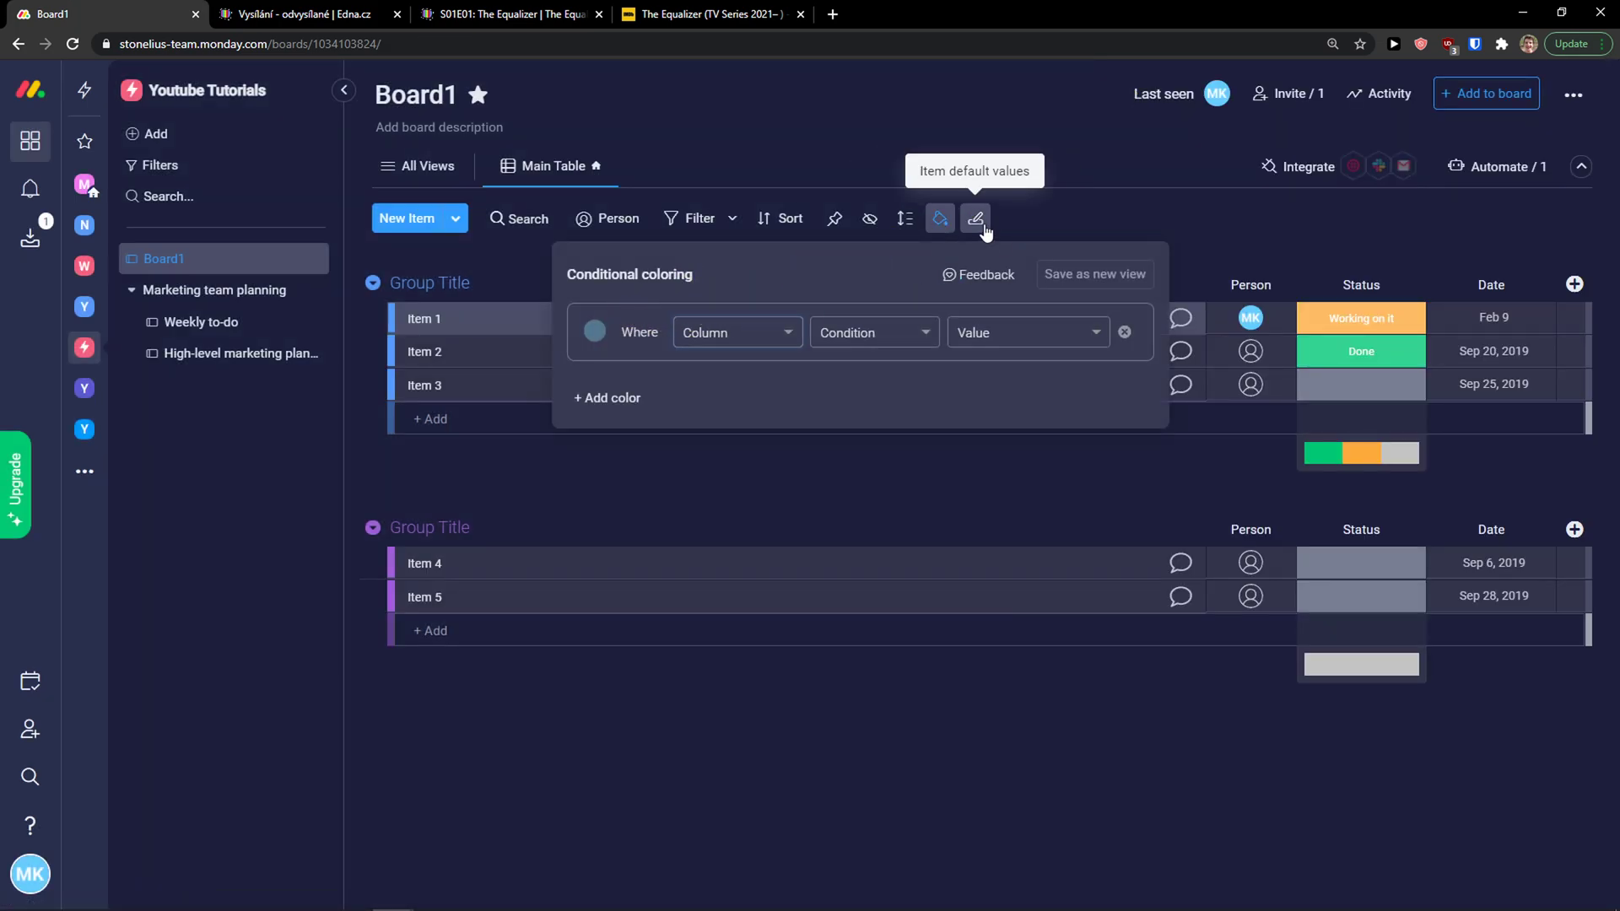
pyautogui.click(1060, 228)
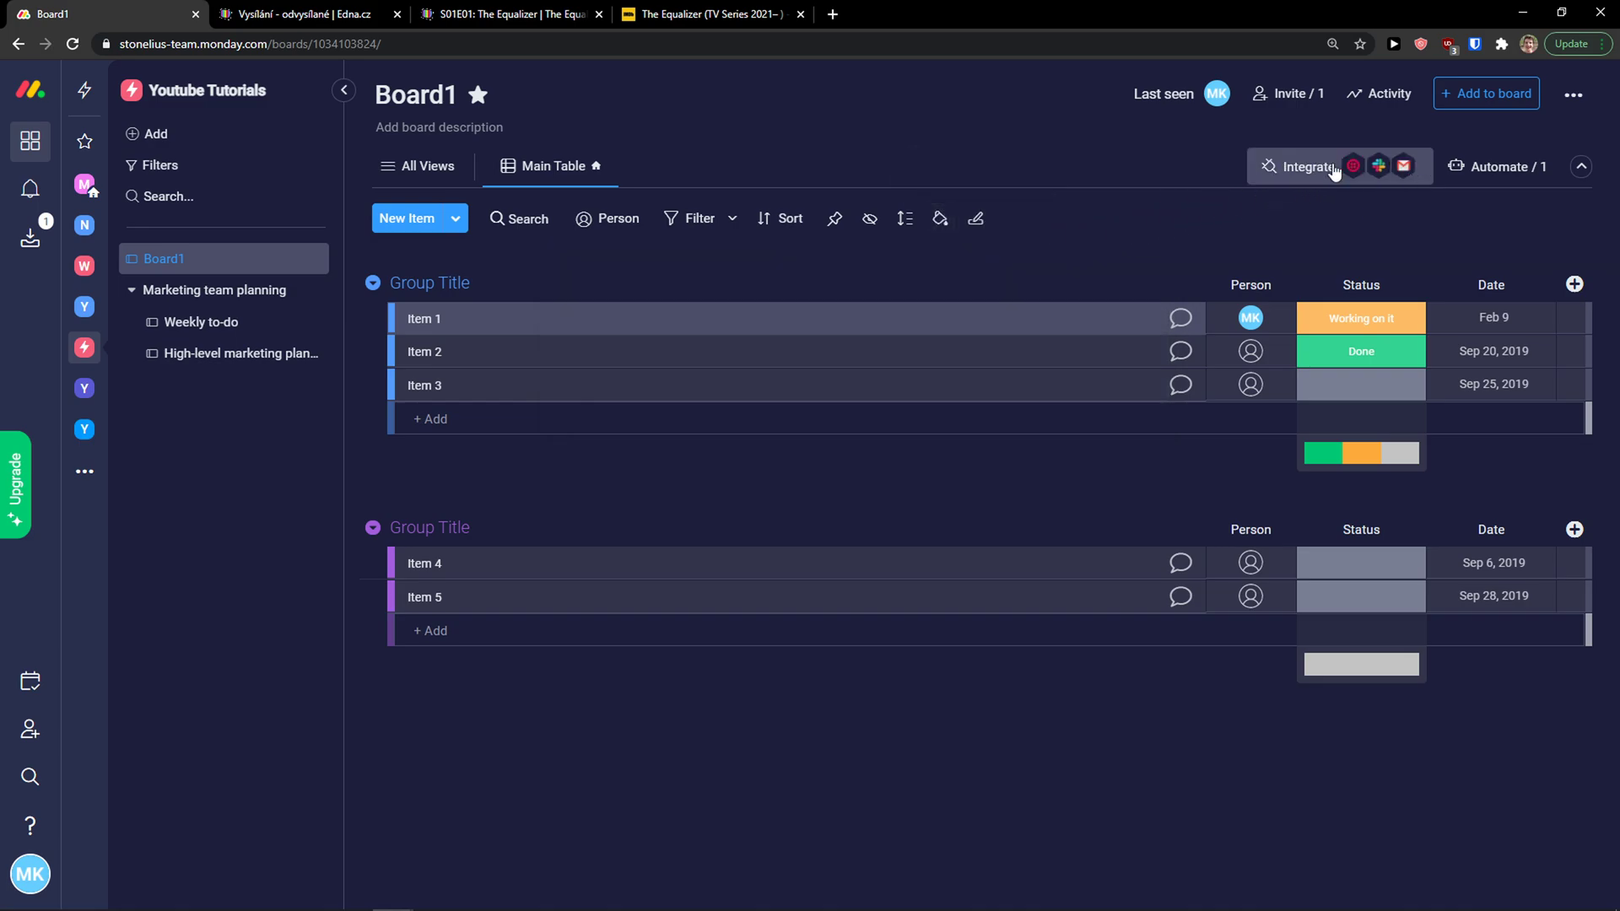
pyautogui.click(1501, 166)
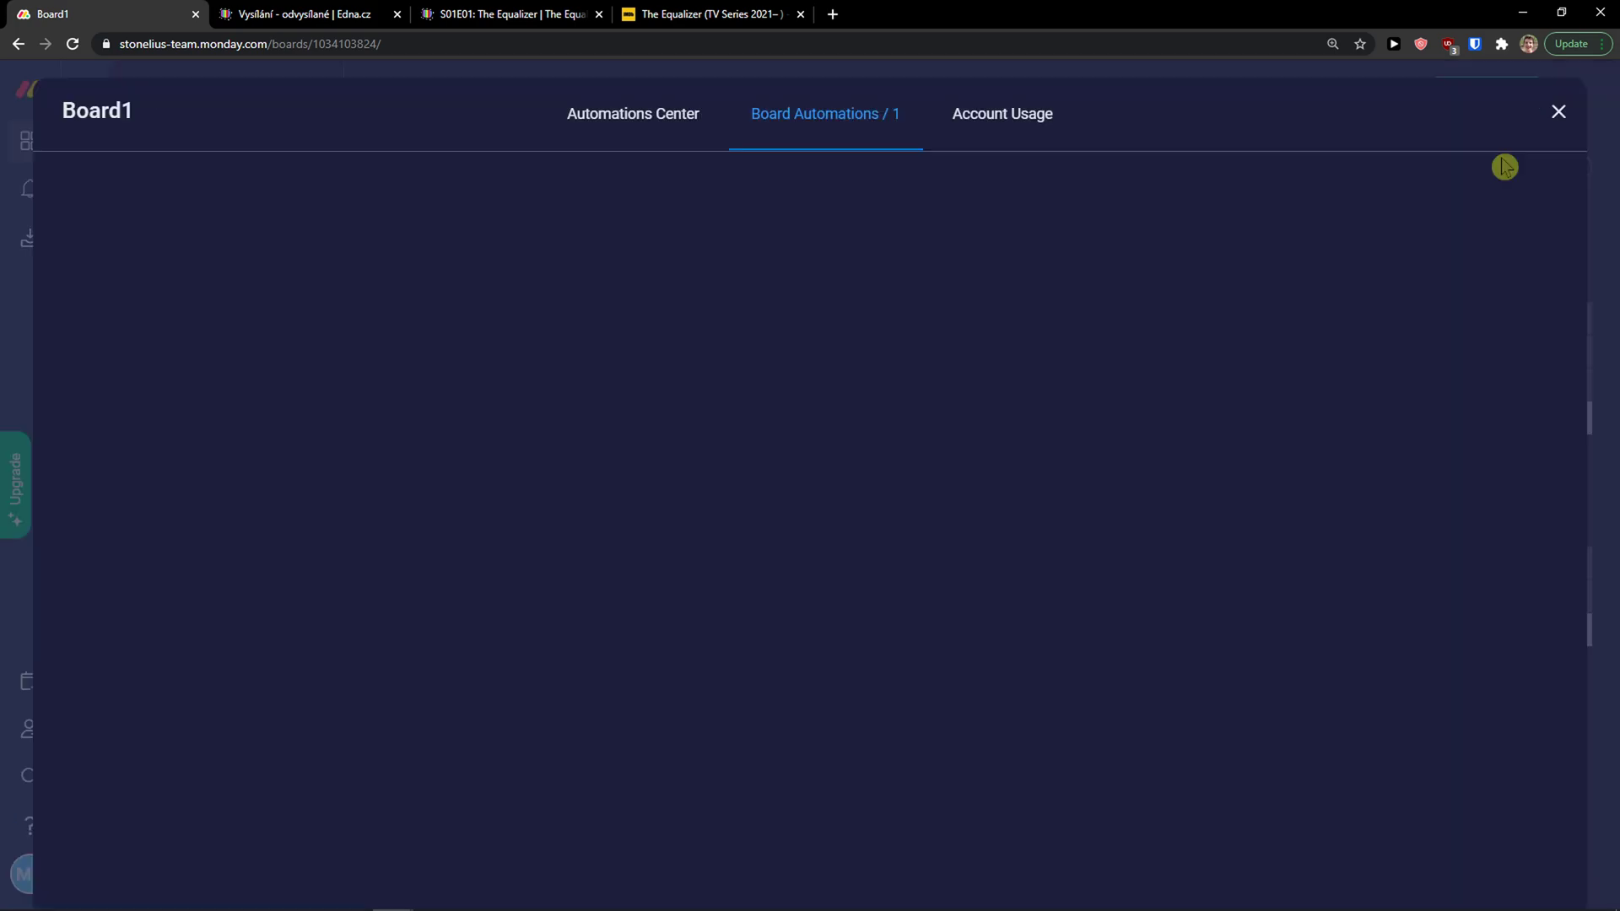
pyautogui.click(652, 145)
pyautogui.click(1558, 112)
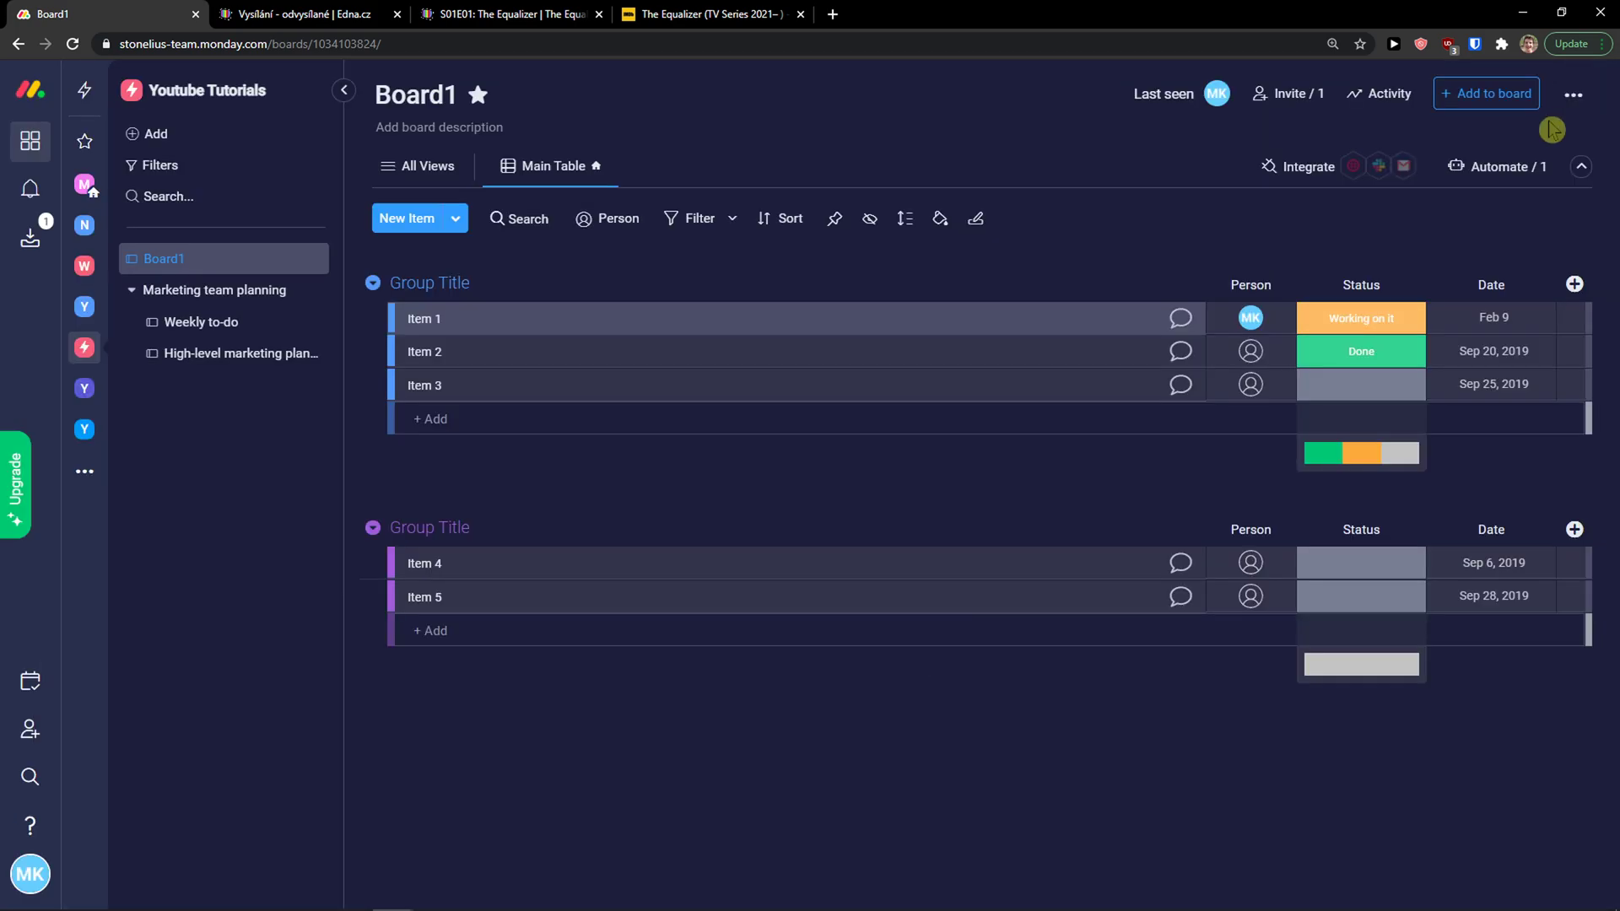
pyautogui.click(1581, 164)
pyautogui.click(1580, 106)
pyautogui.moveTo(1214, 98)
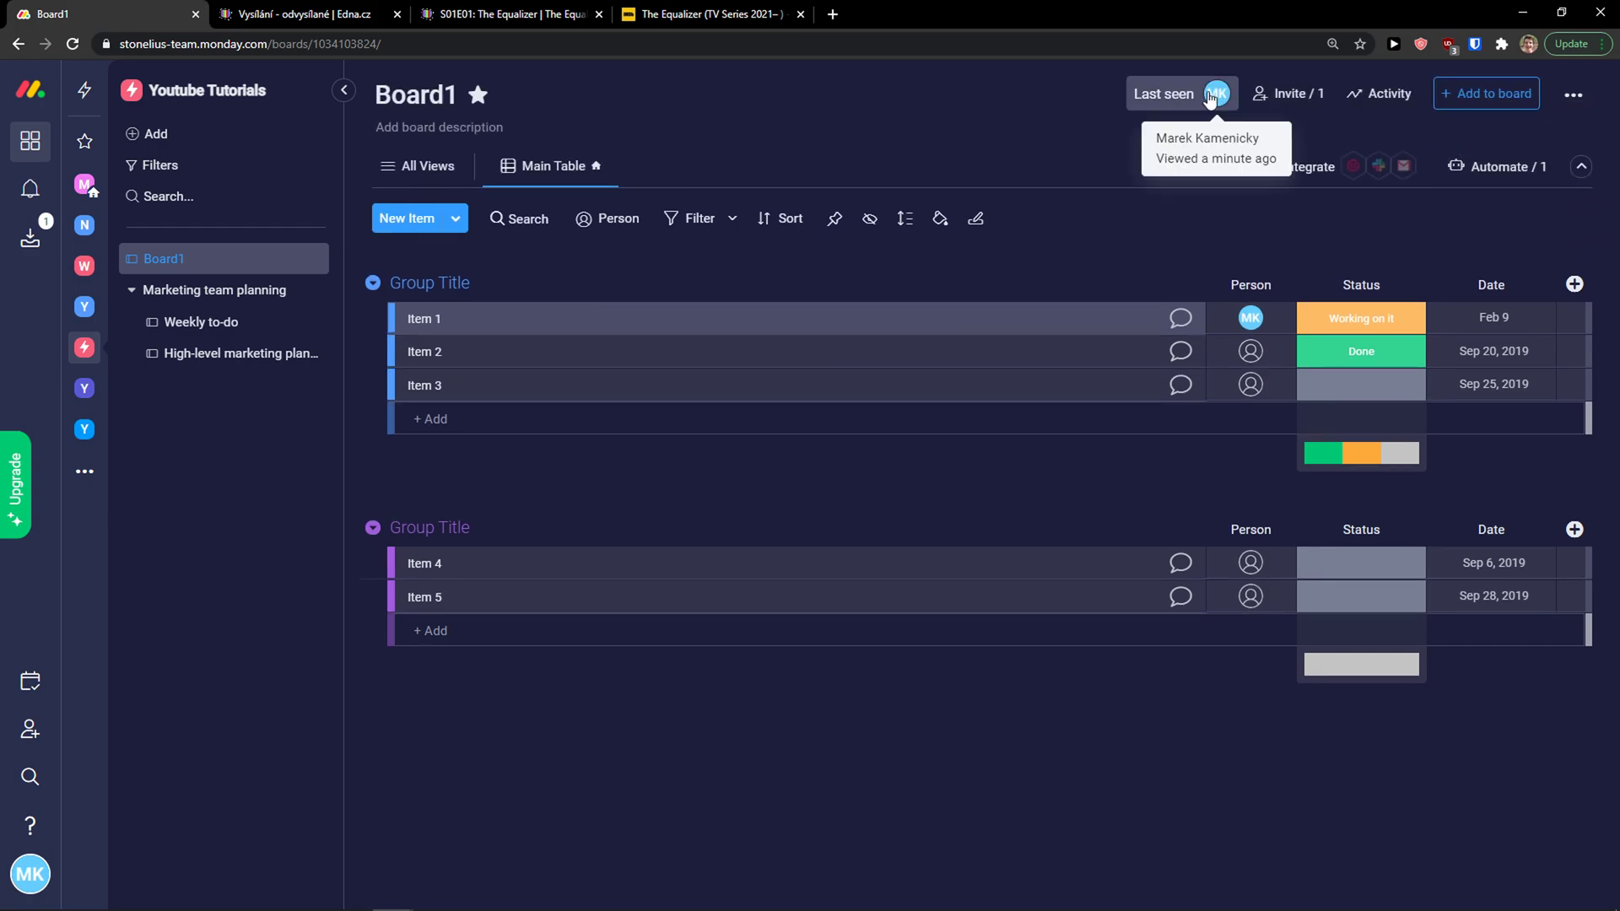
# Step: Check the Add to board options, then reach Board settings > Change board type in Board1's menu
pyautogui.click(1458, 107)
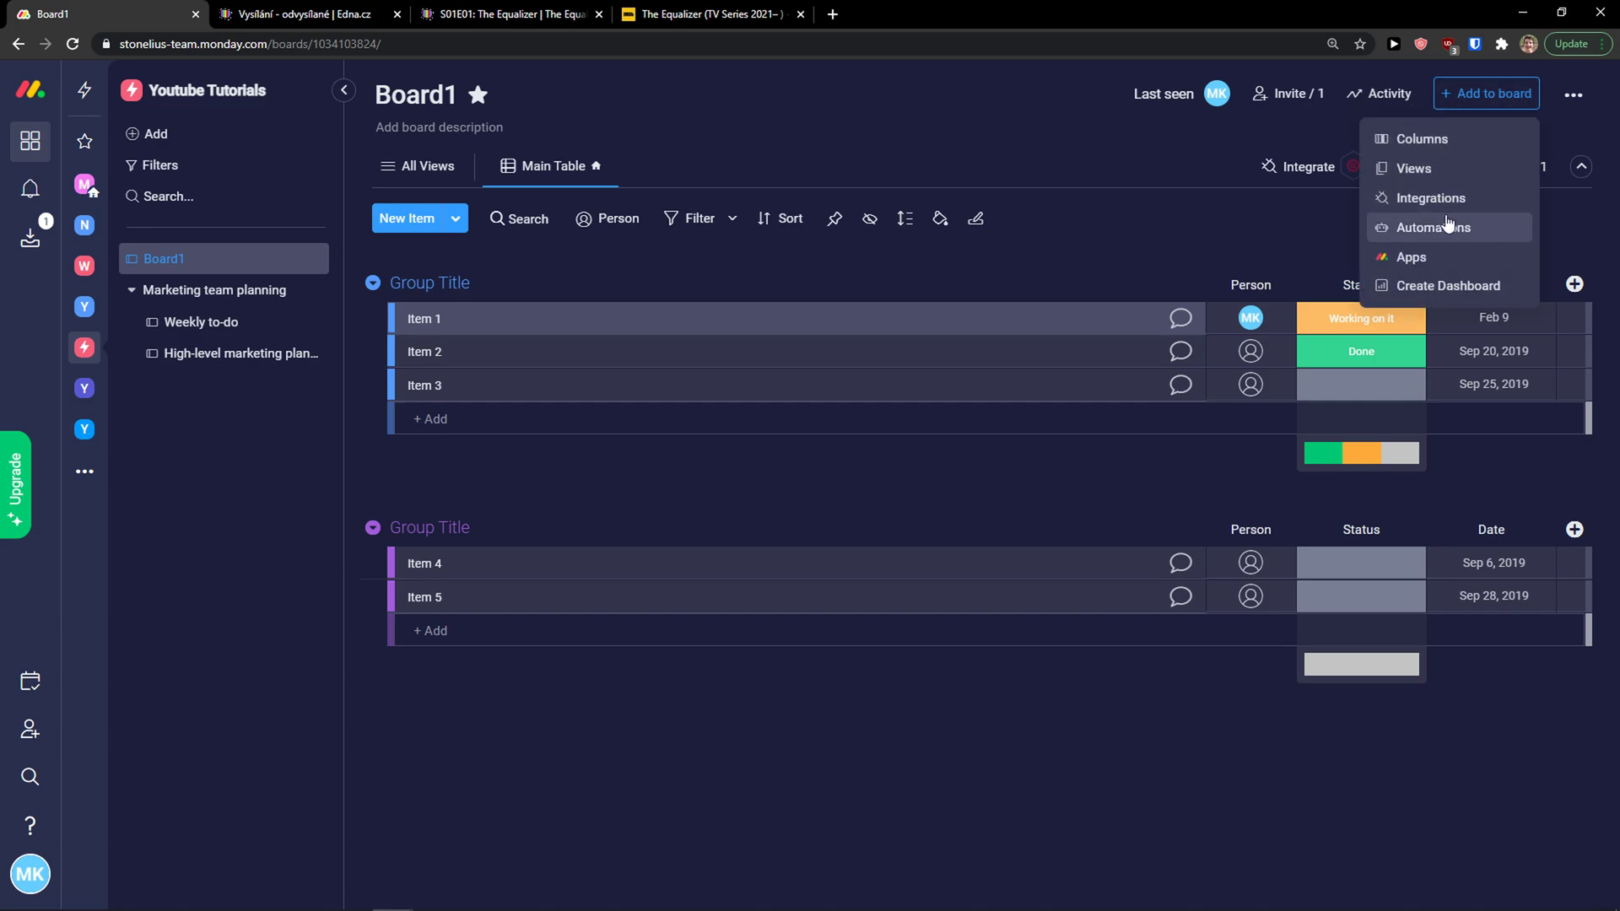
pyautogui.click(1575, 95)
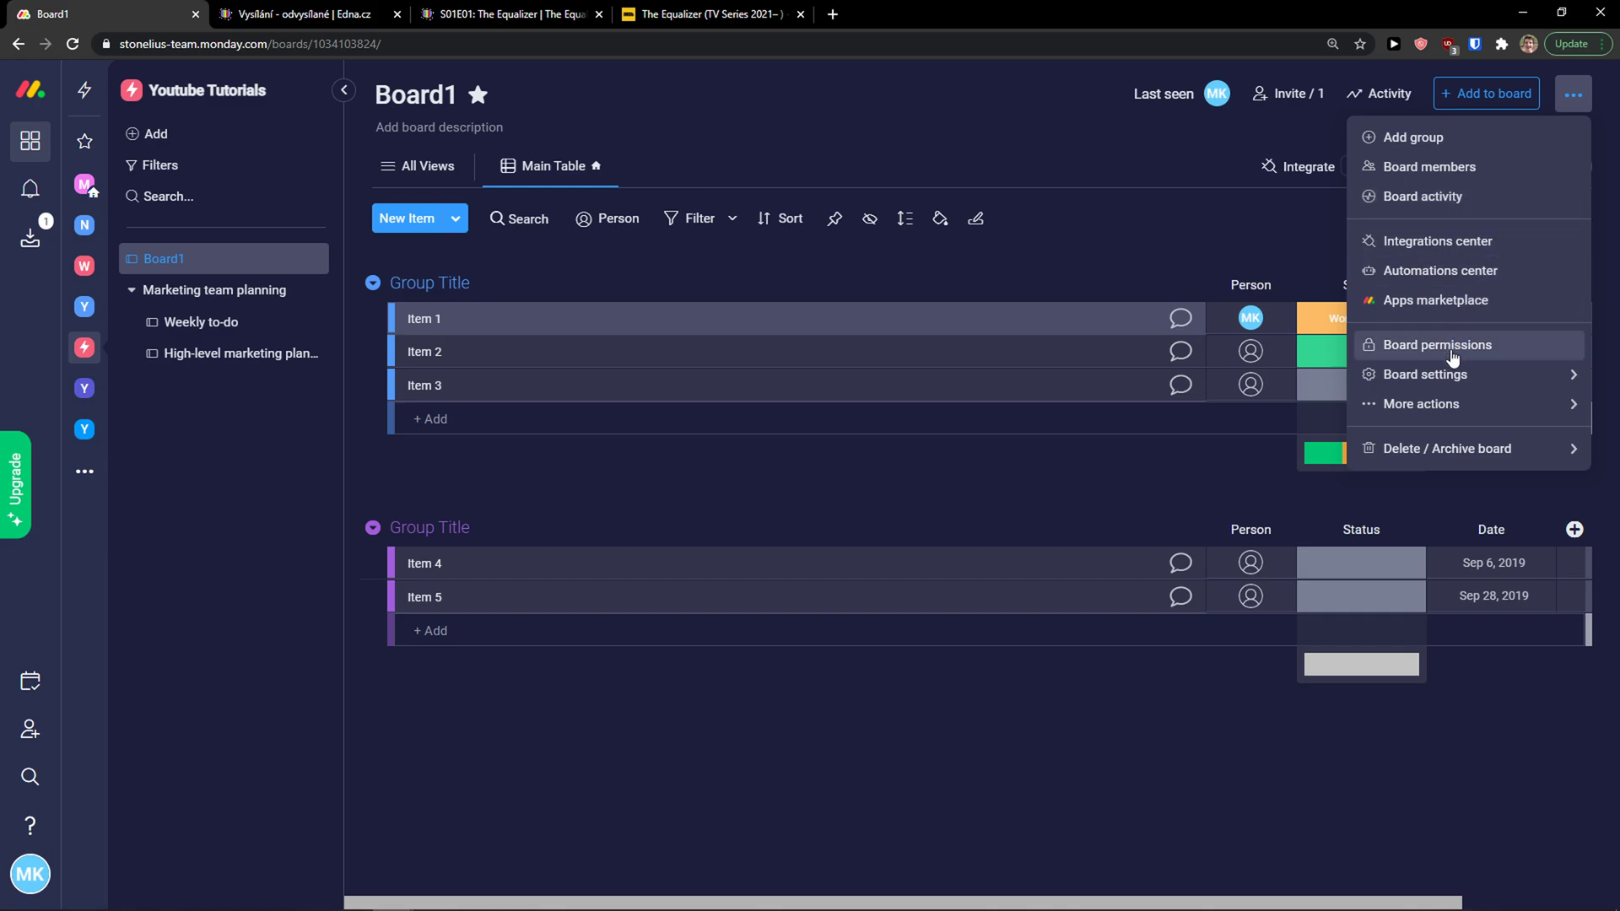
pyautogui.moveTo(1451, 378)
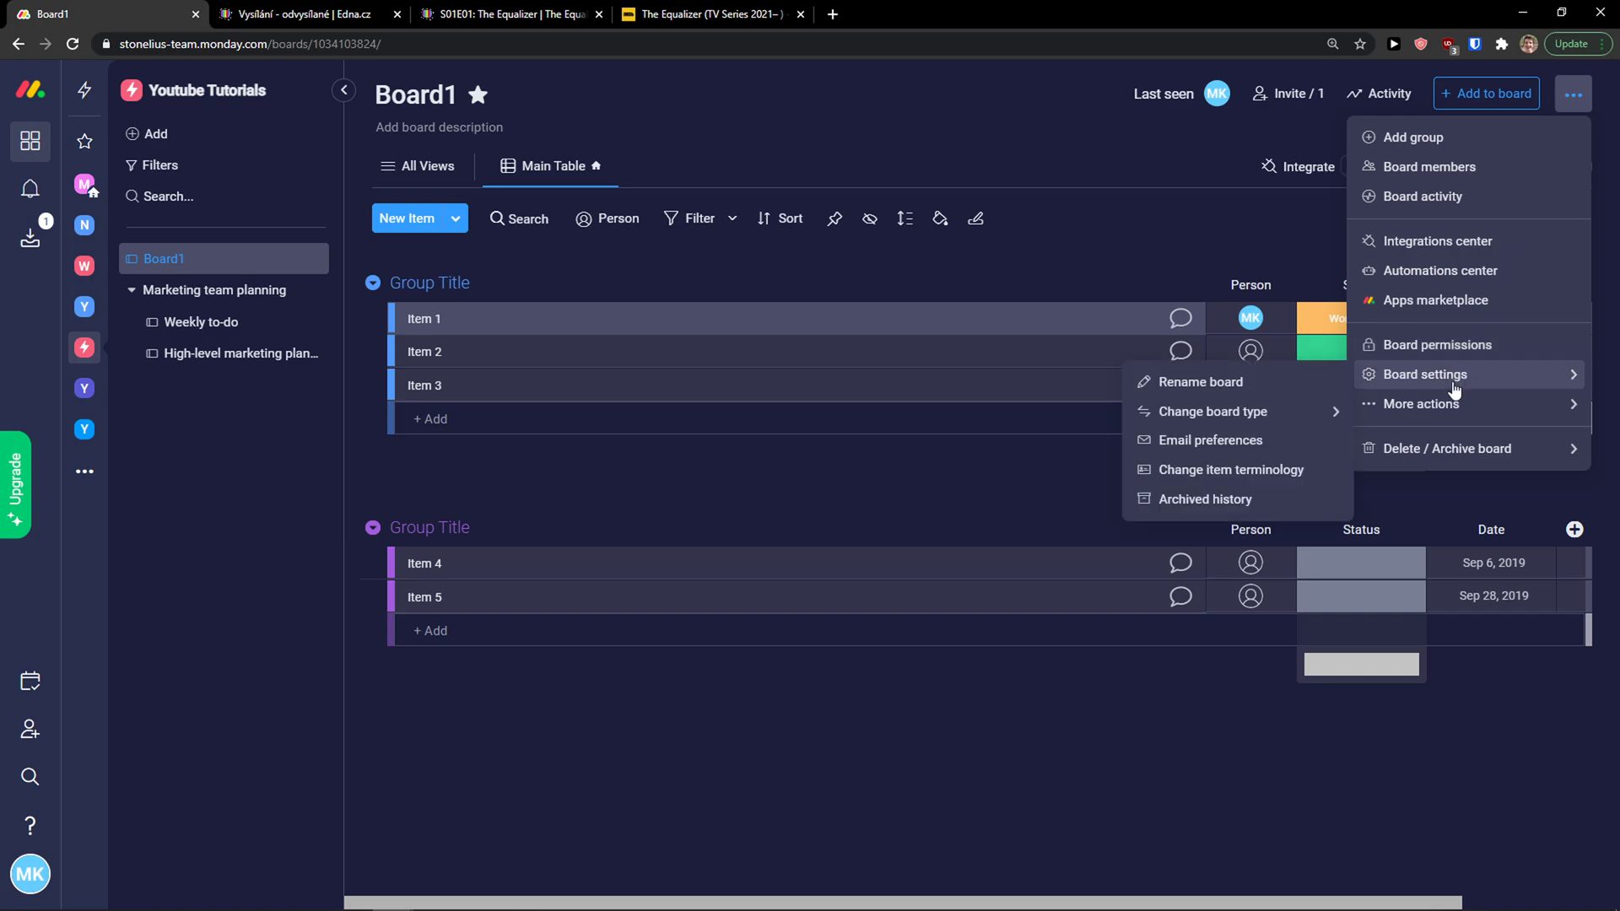
pyautogui.moveTo(1281, 422)
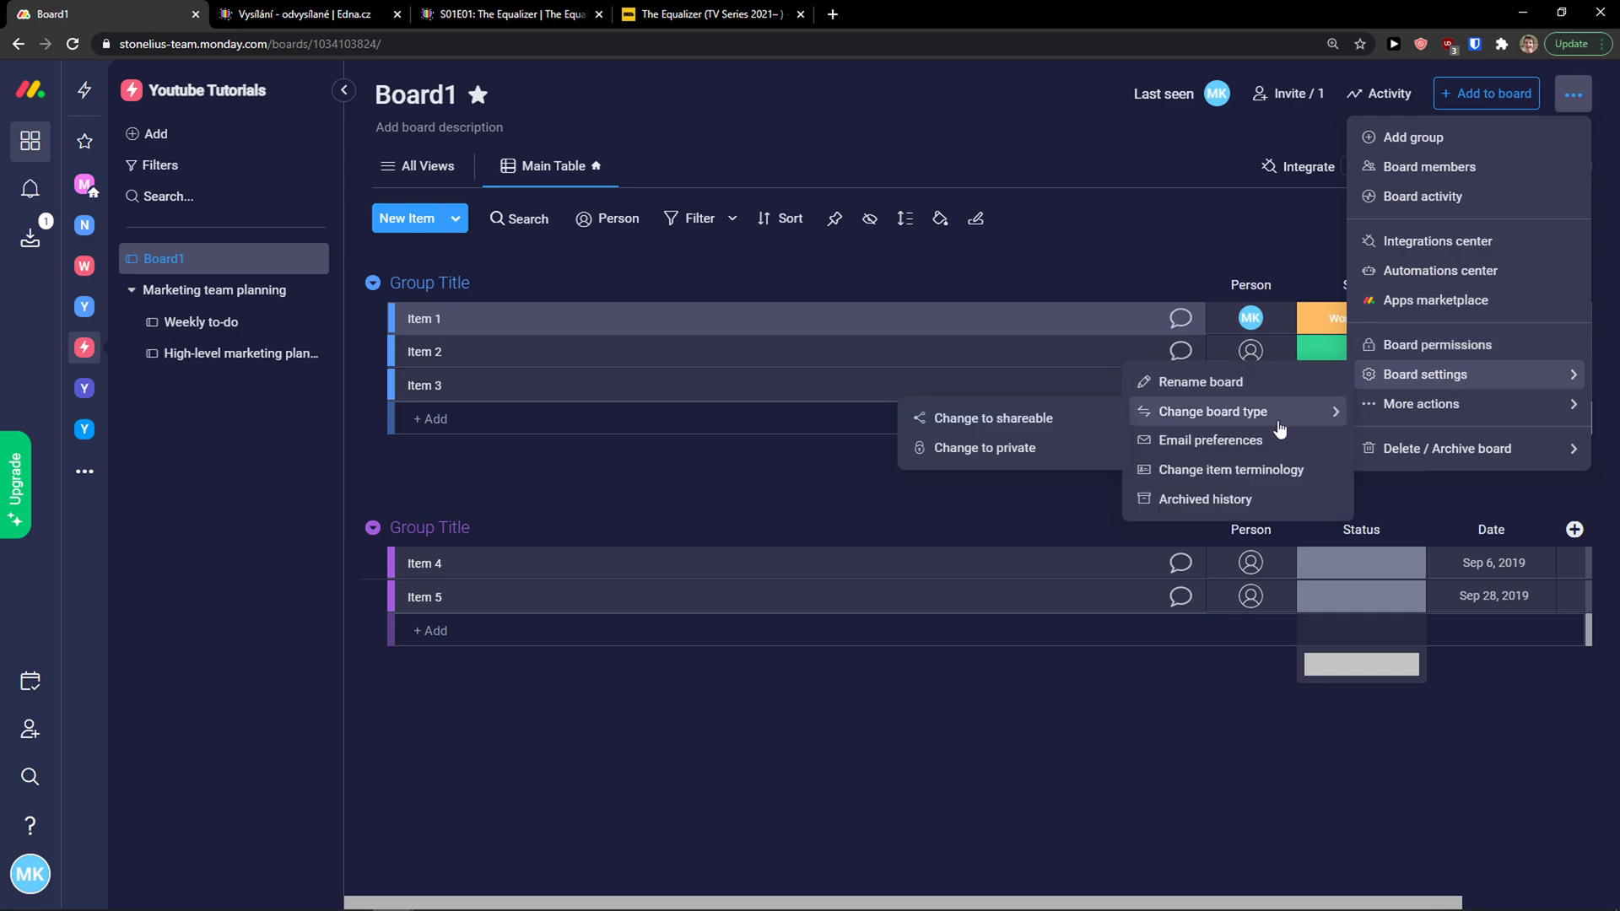
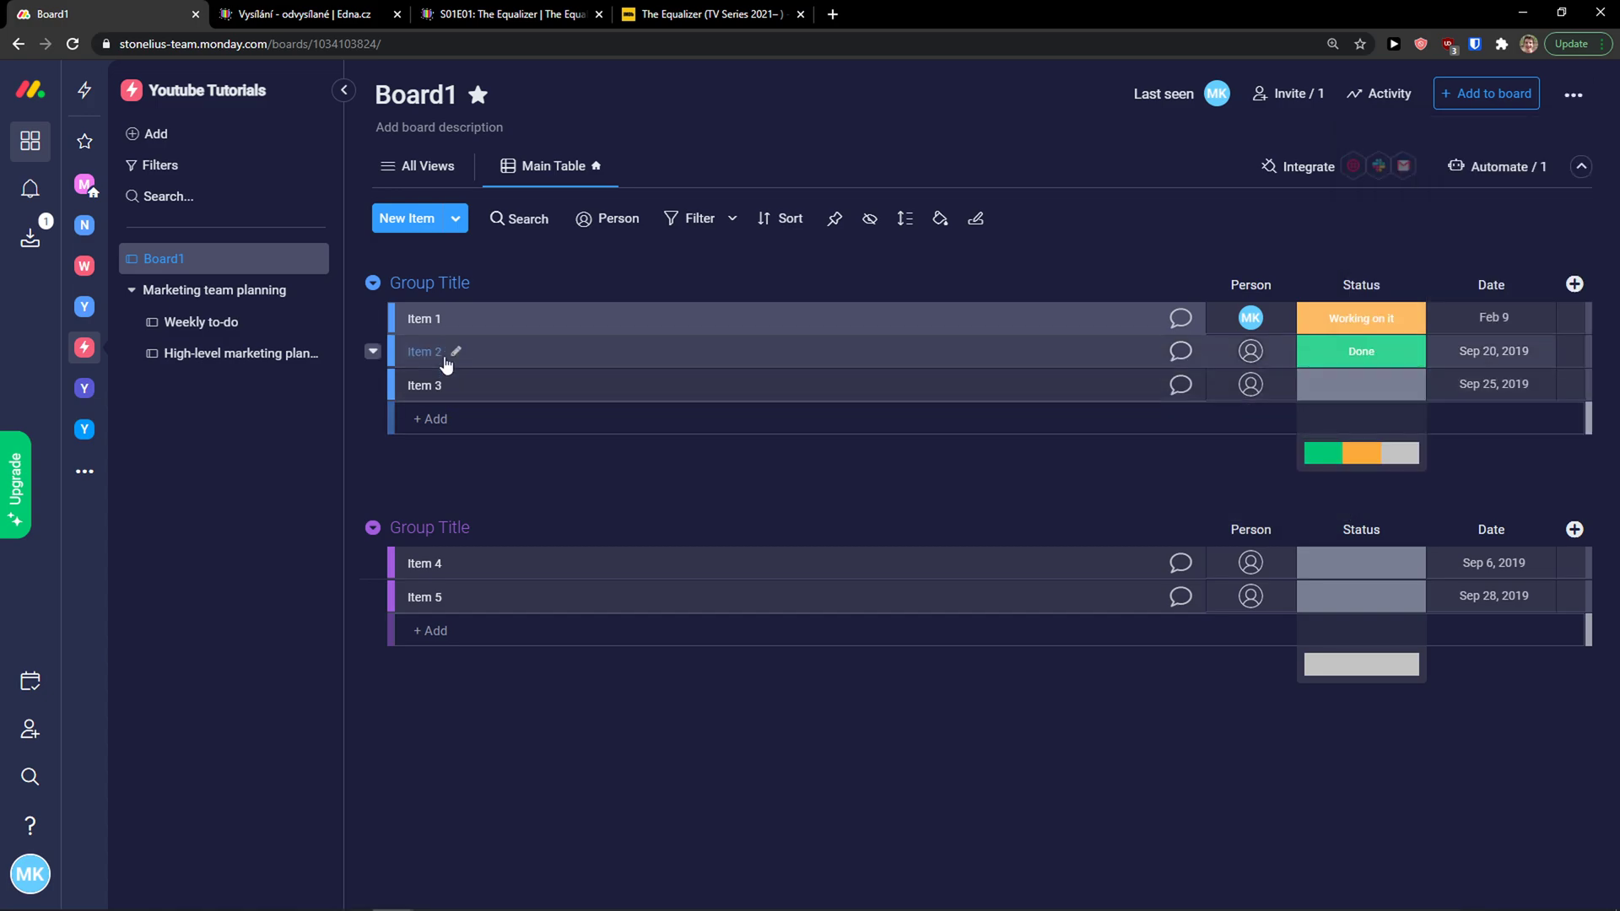
# Step: Create a new green group named Youtube Videos at the top of Board1
pyautogui.click(453, 221)
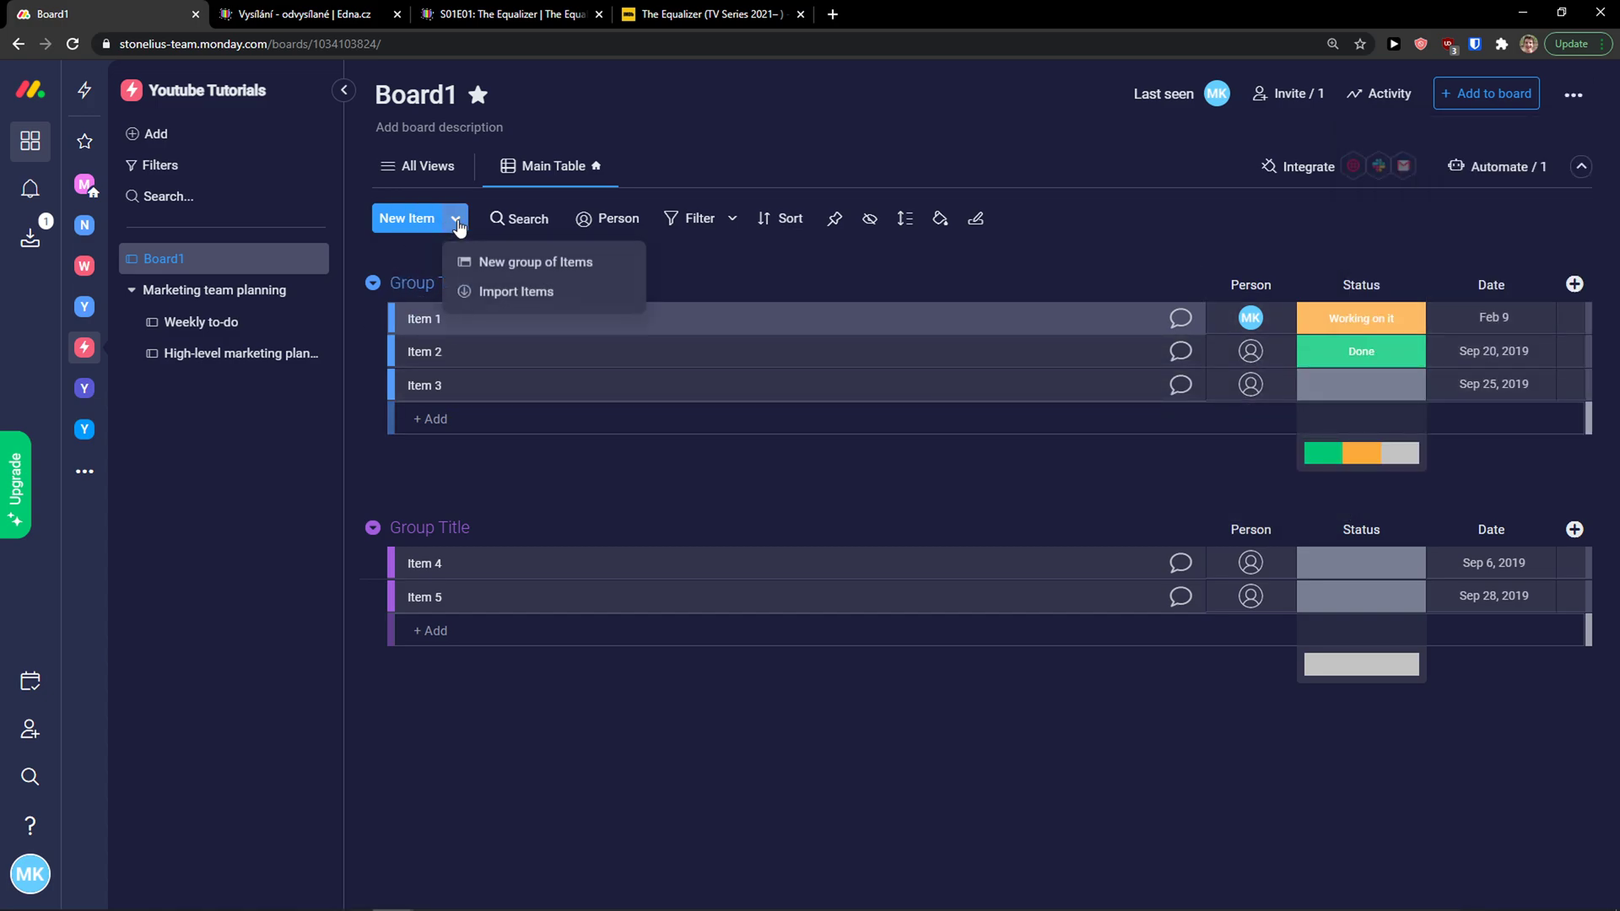
pyautogui.click(517, 277)
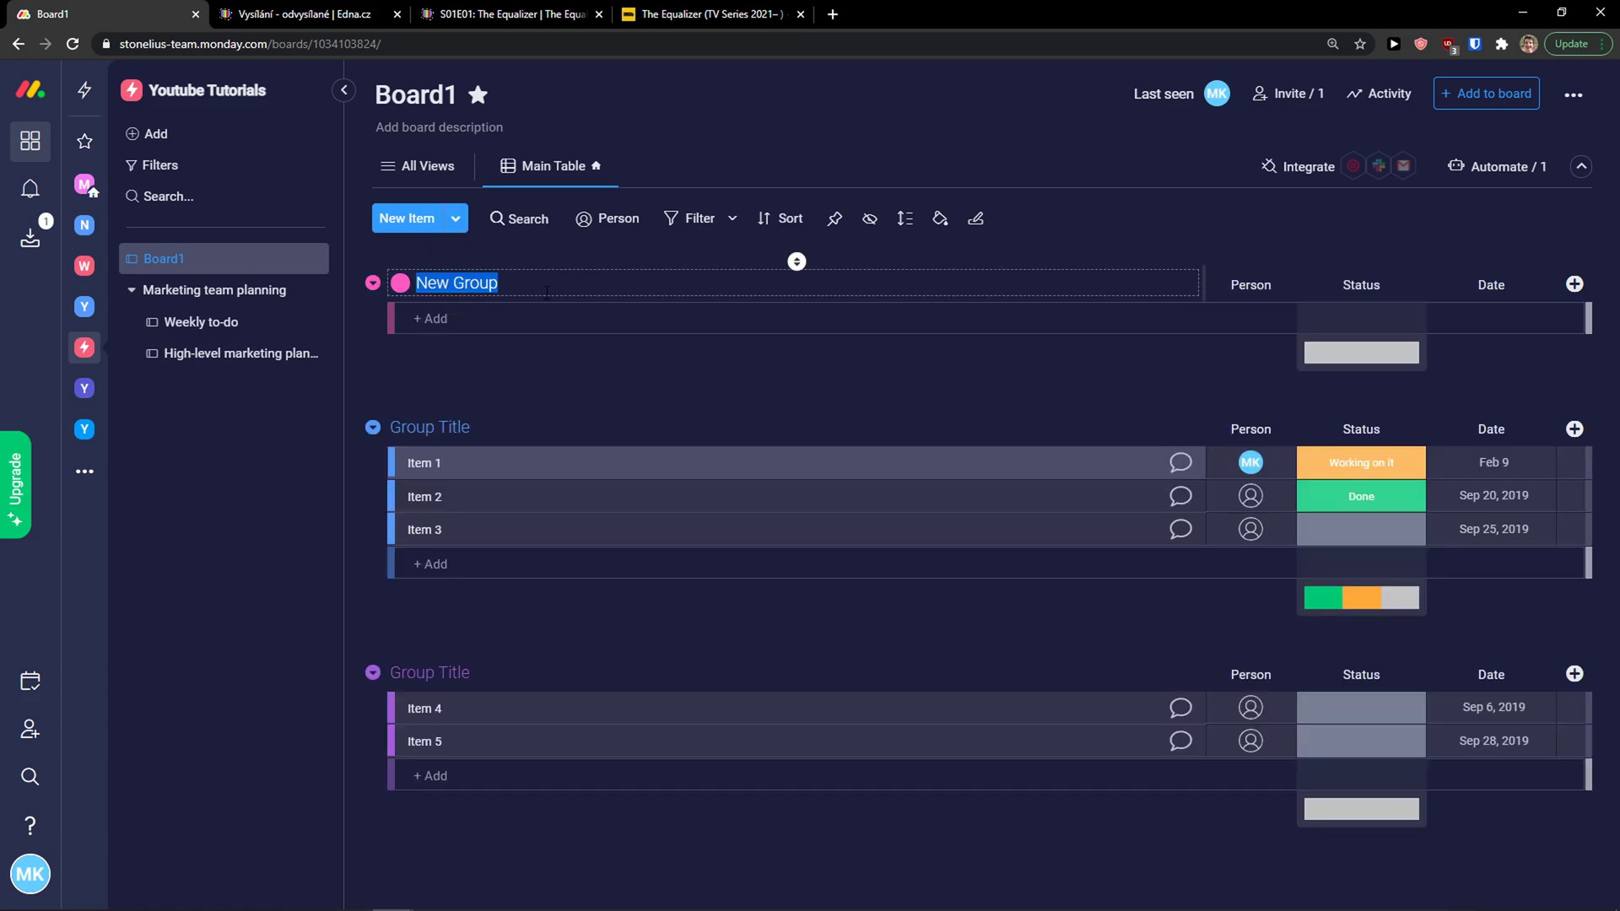
pyautogui.write('Youtube Videos')
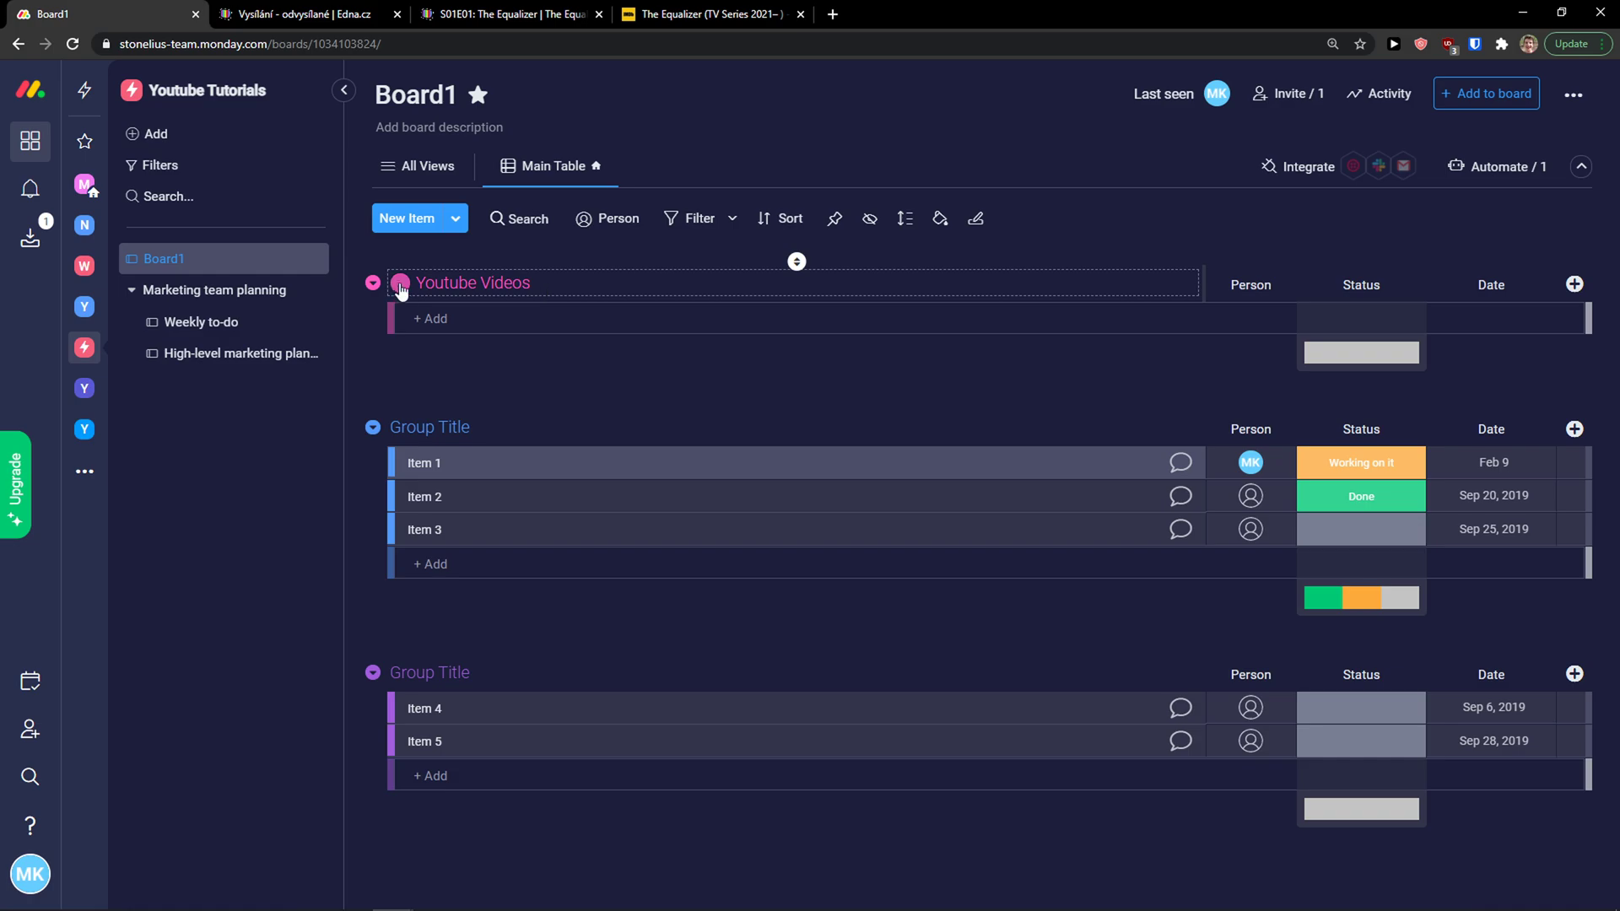
pyautogui.click(401, 289)
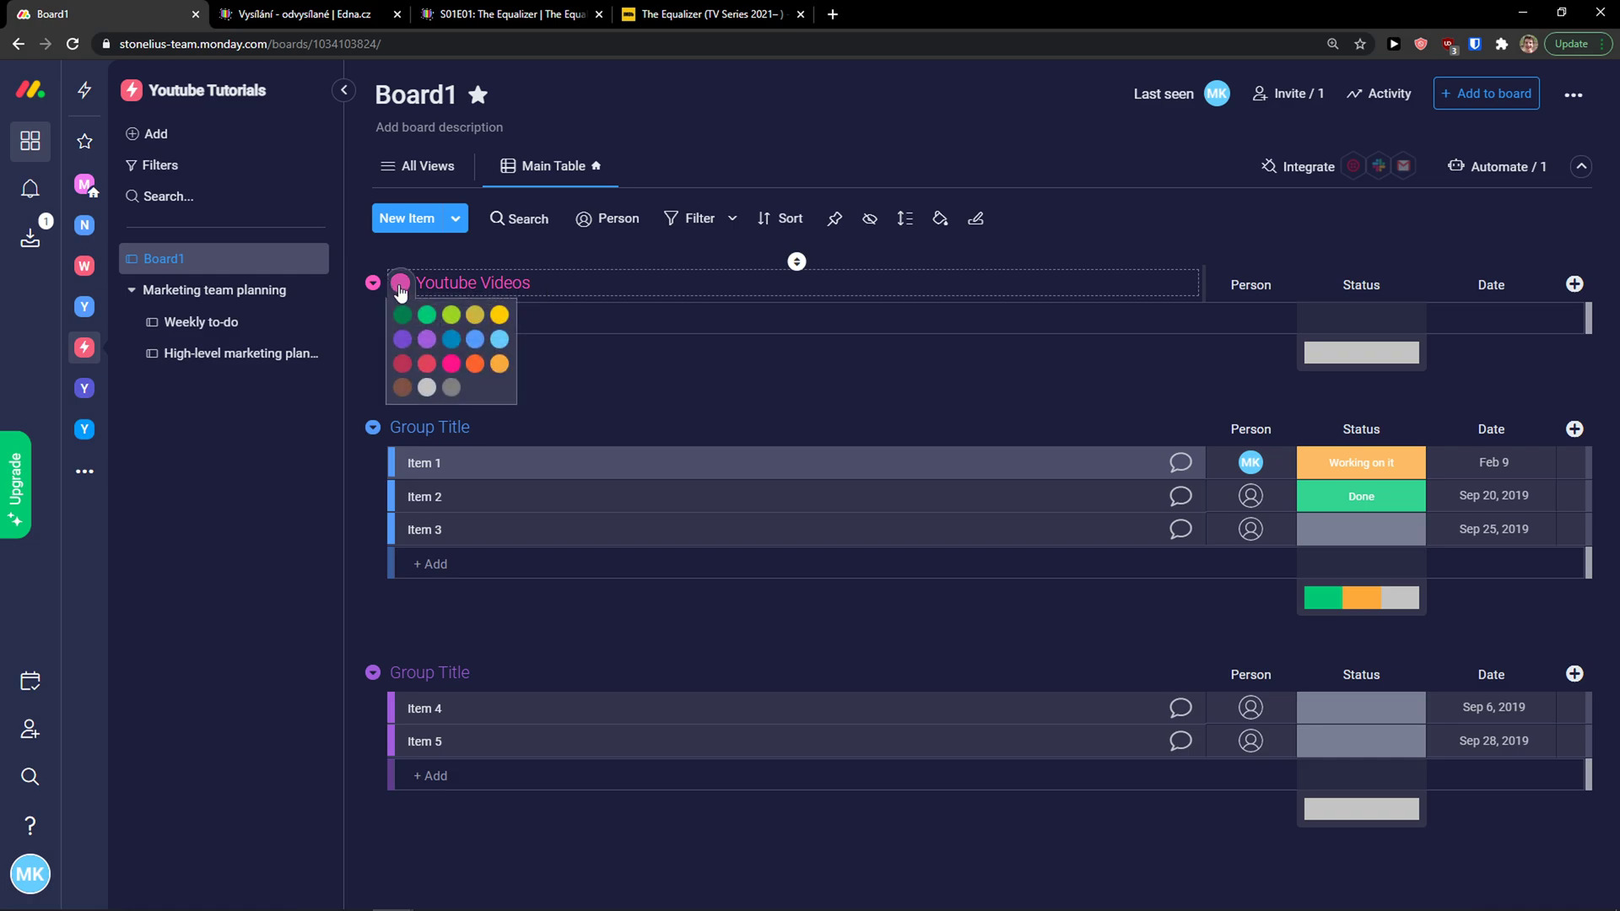
pyautogui.click(413, 309)
# Step: Add the item 'Youtube Tutorial - How To Use Facebook' to the Youtube Videos group
pyautogui.click(451, 314)
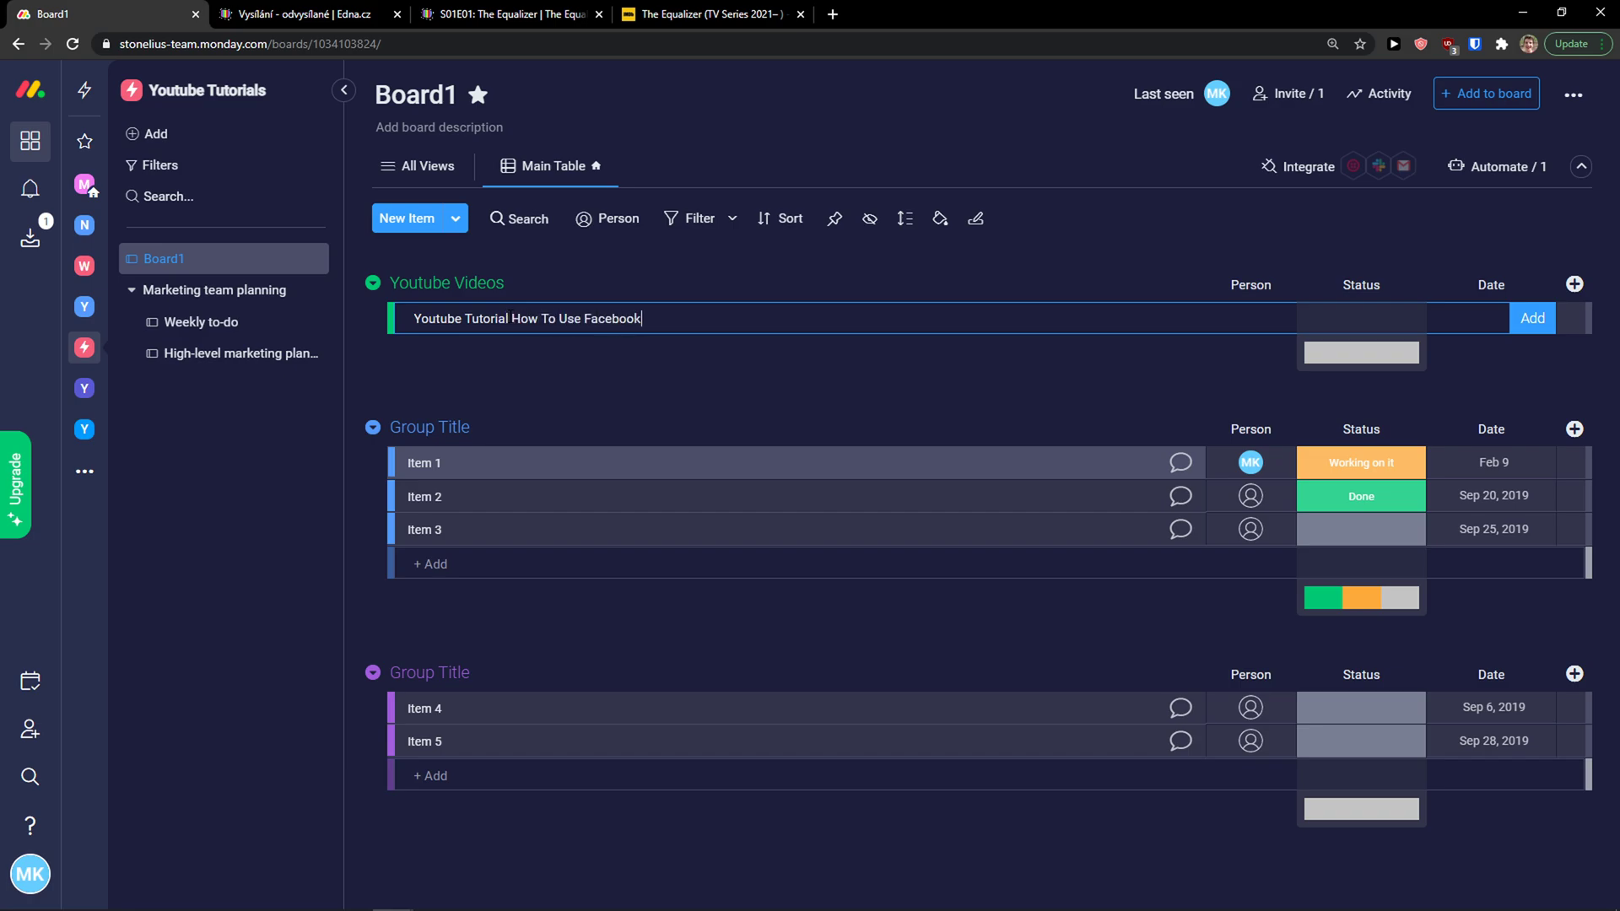
pyautogui.write('- How To Use Facebook')
pyautogui.press('Return')
pyautogui.click(670, 398)
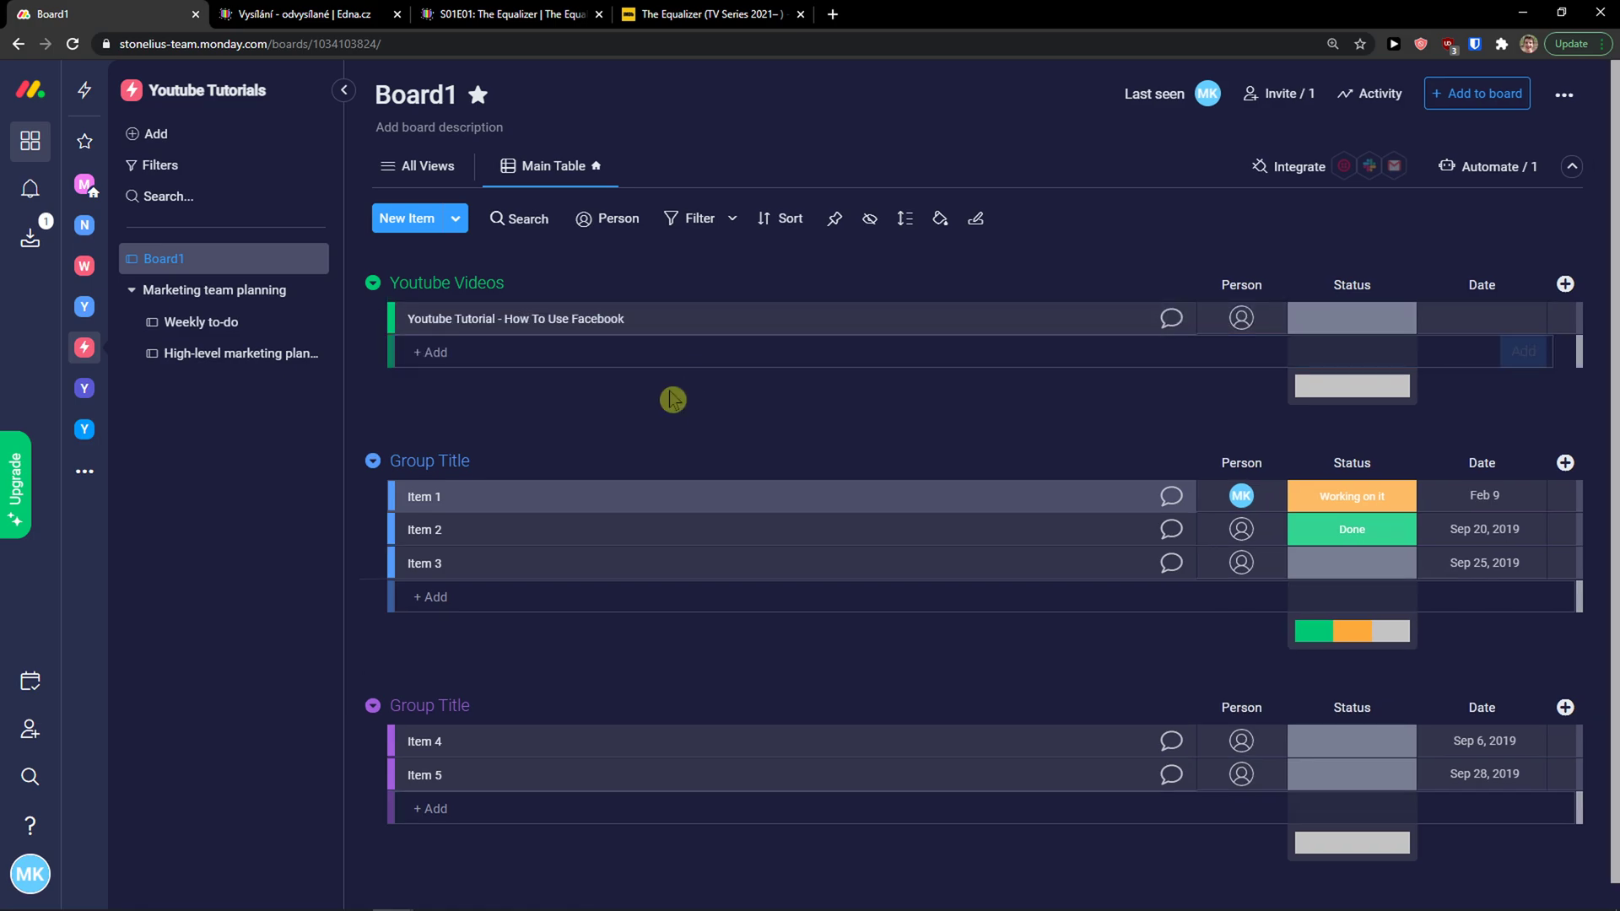
# Step: Open the tutorial item's details and review its subscribers and activity log
pyautogui.click(688, 326)
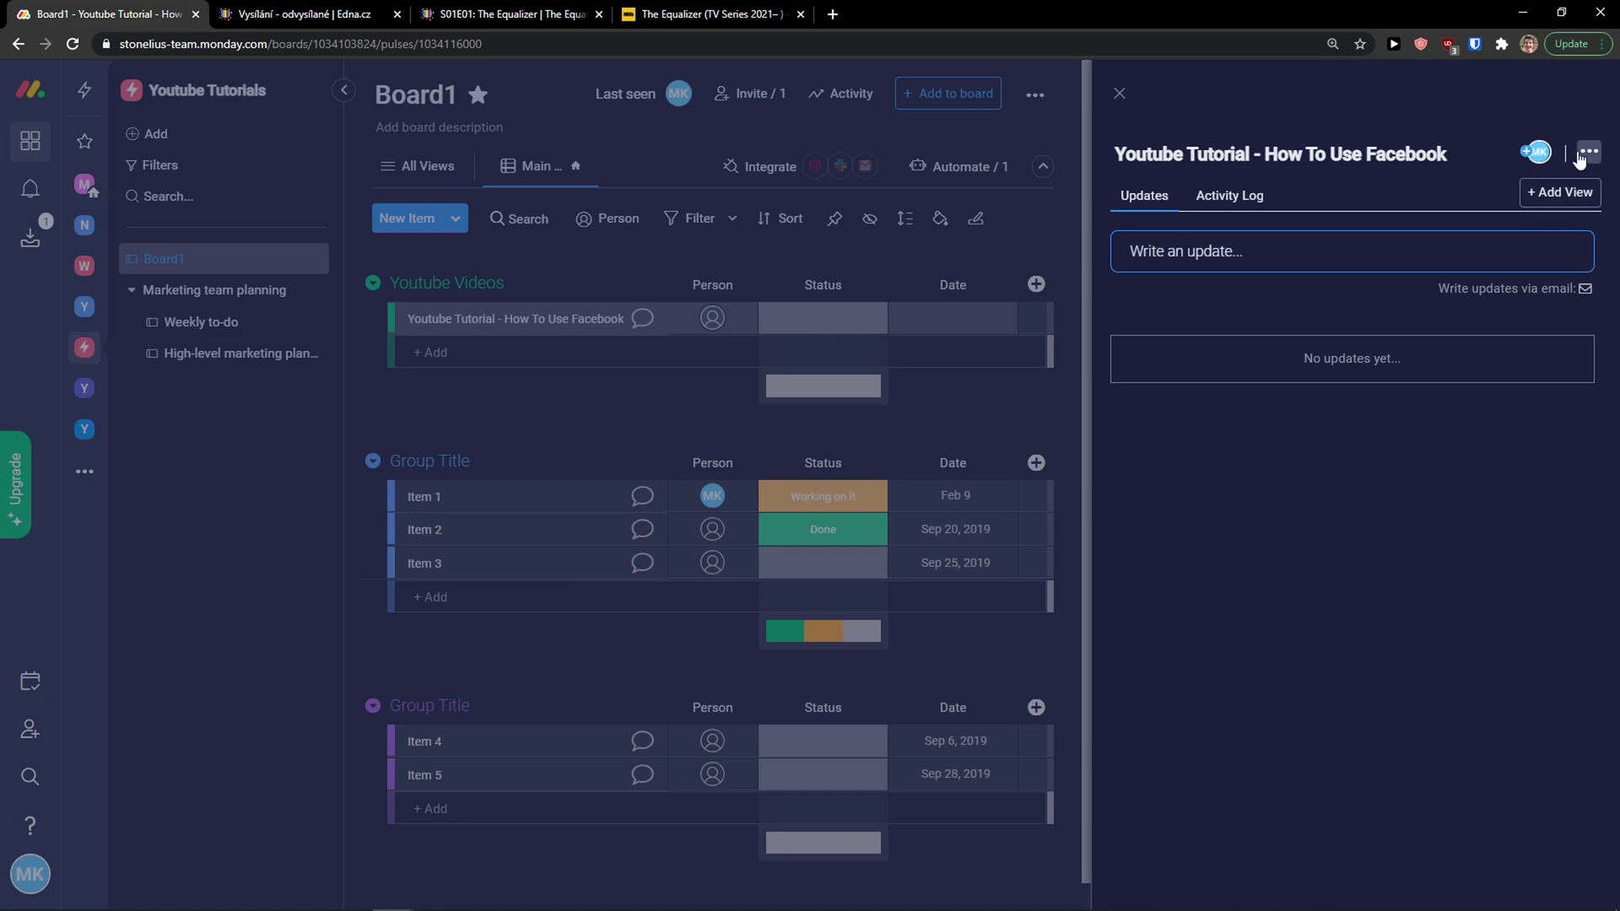
pyautogui.click(1535, 153)
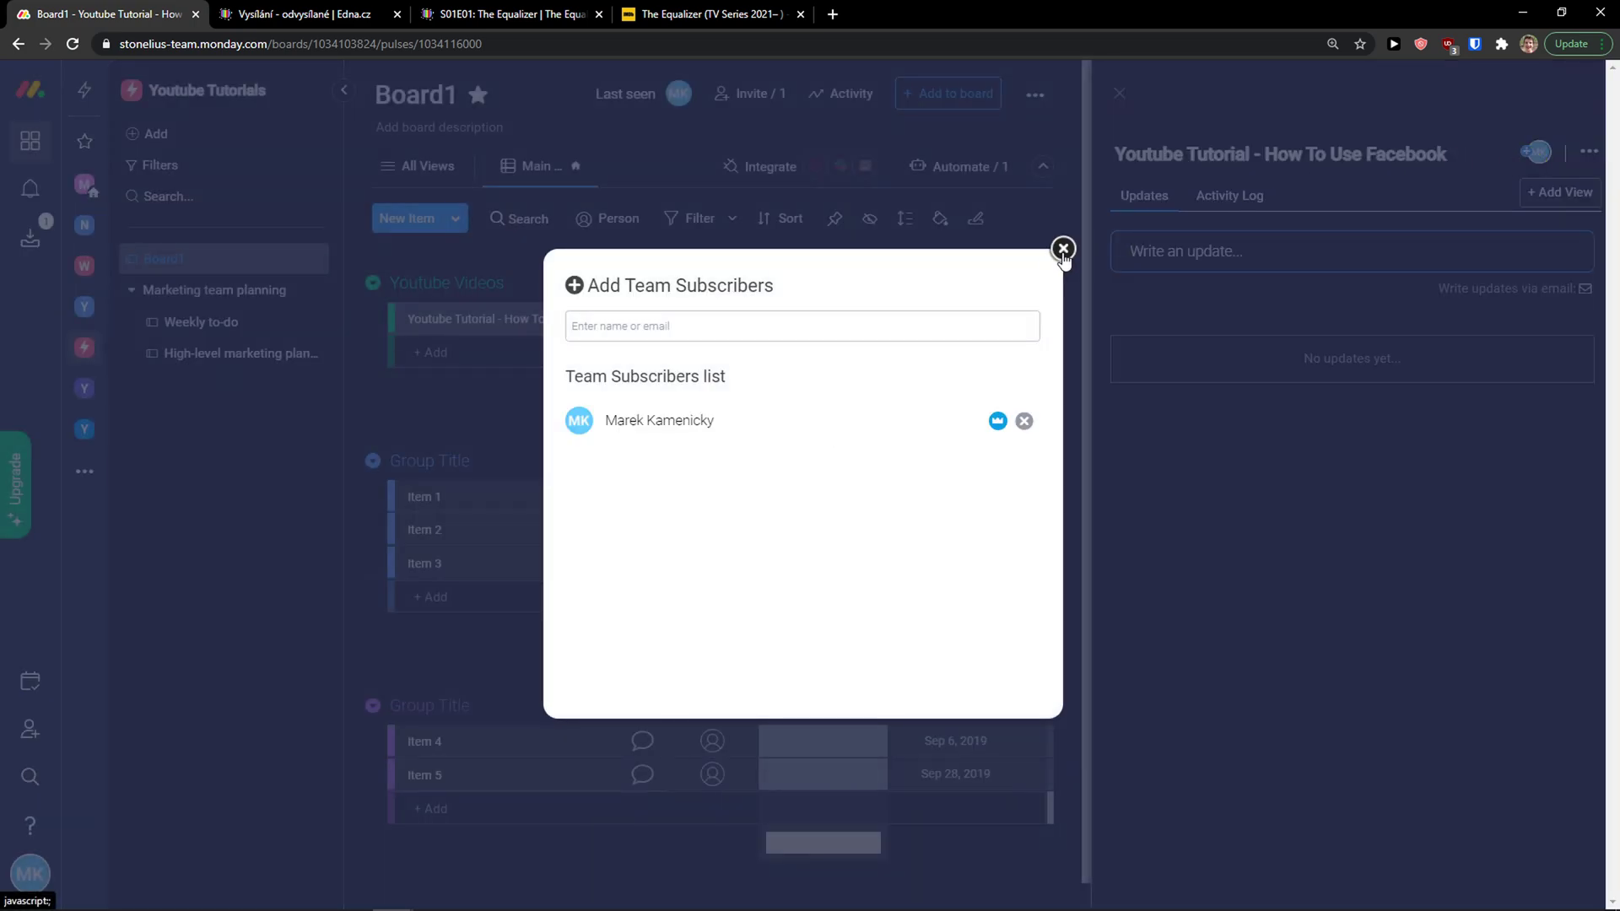
pyautogui.click(1063, 249)
pyautogui.click(1230, 197)
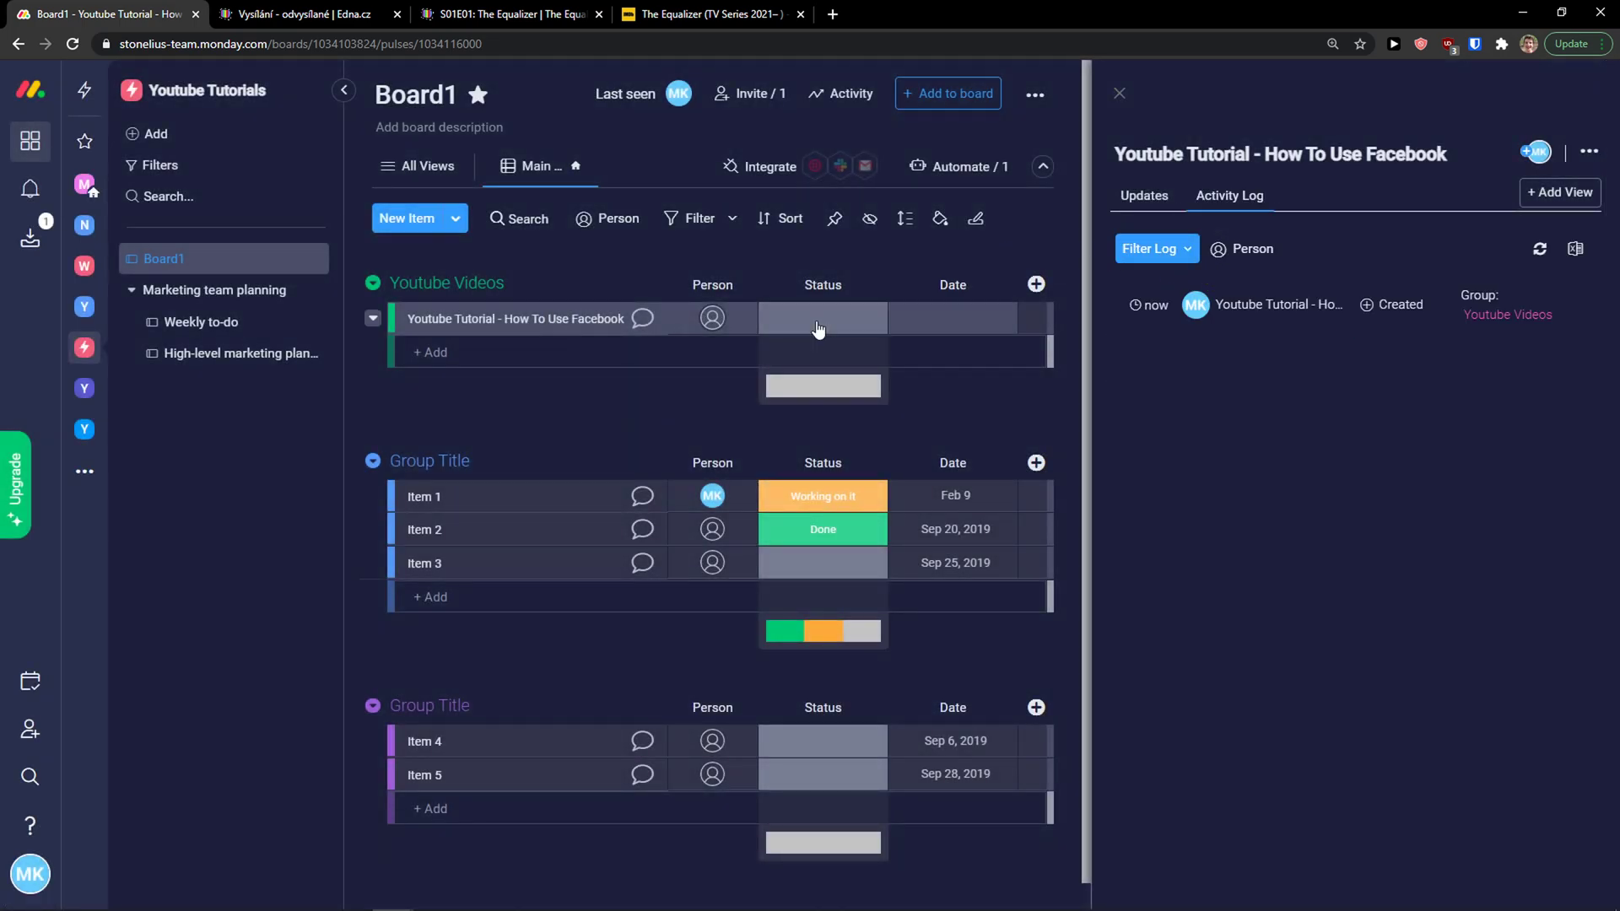
# Step: Add an Item Card view to the item's details panel
pyautogui.click(1556, 194)
pyautogui.moveTo(538, 451)
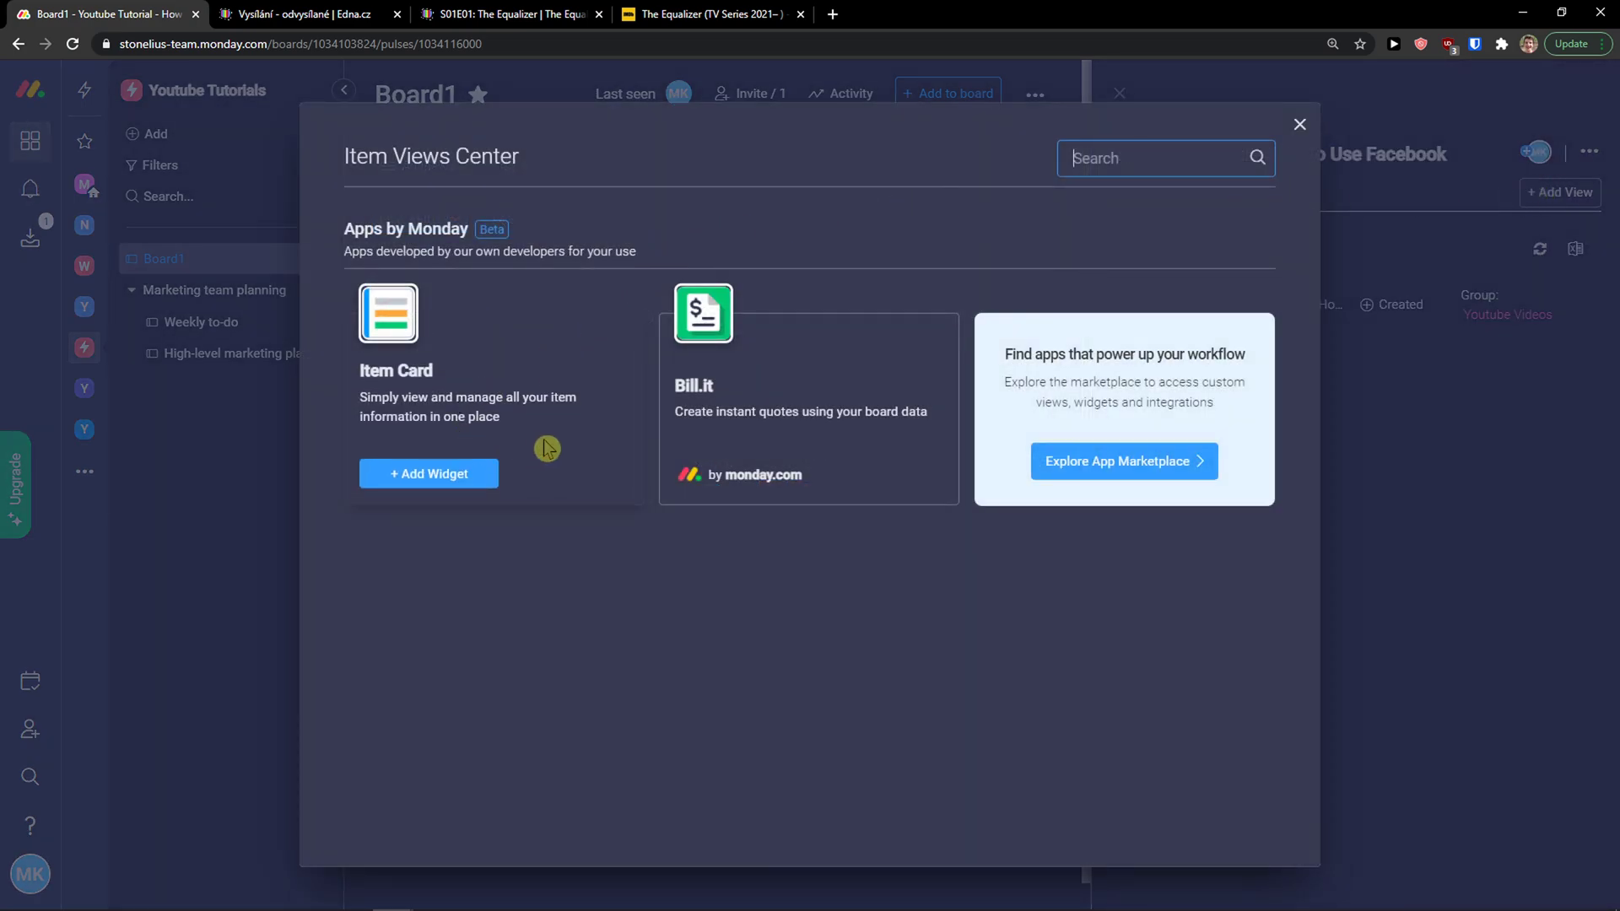
pyautogui.moveTo(509, 421); pyautogui.dragTo(362, 397)
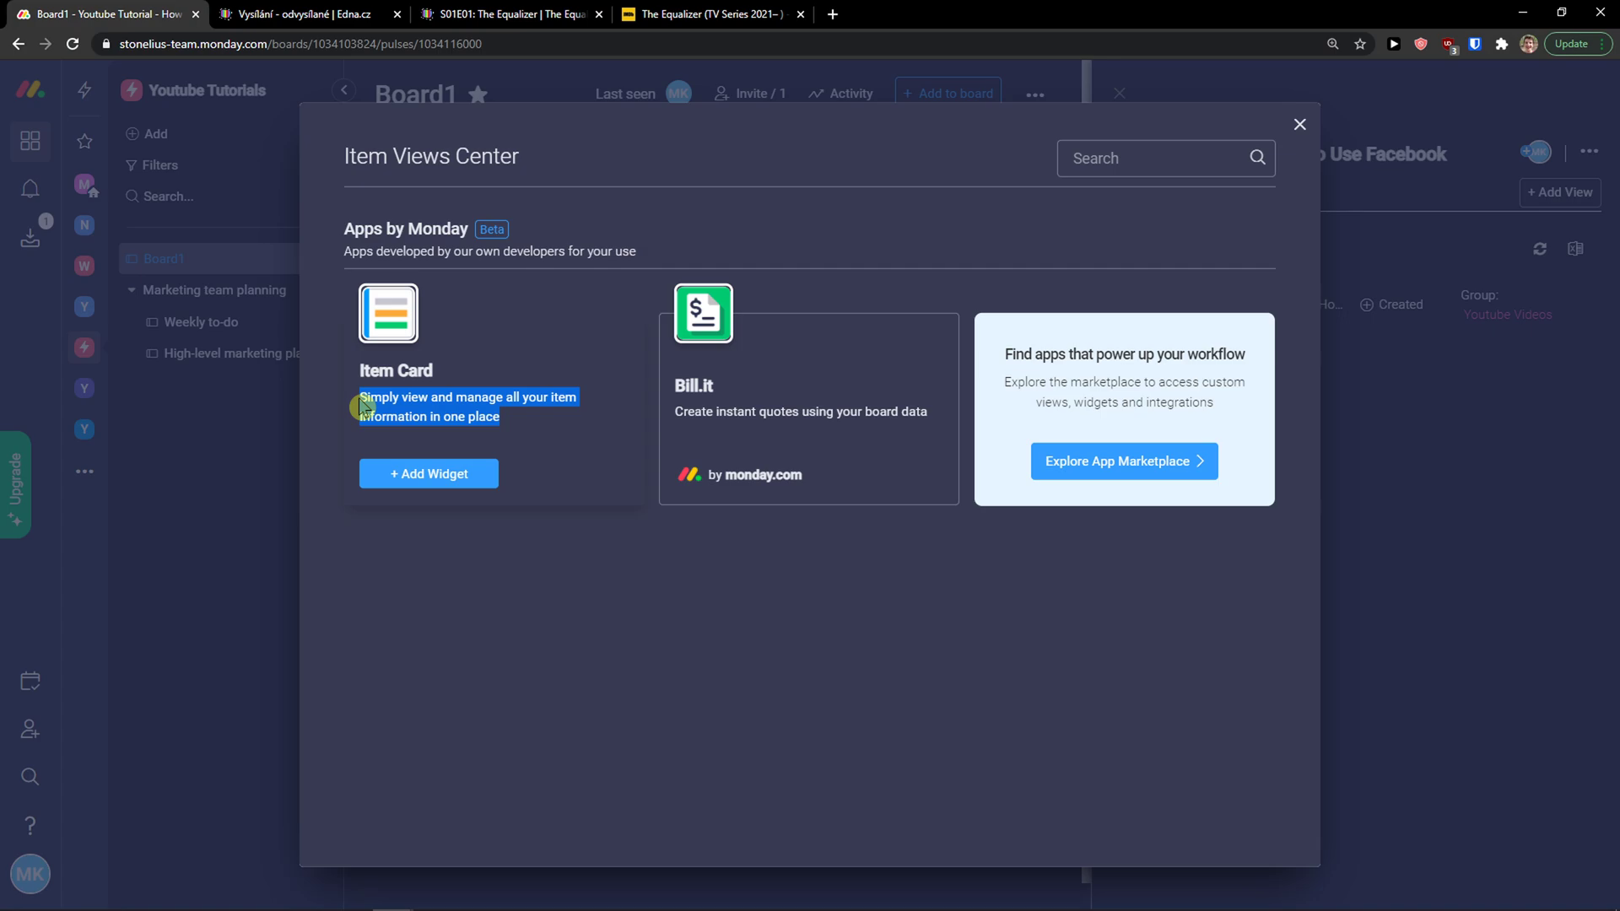
pyautogui.click(432, 473)
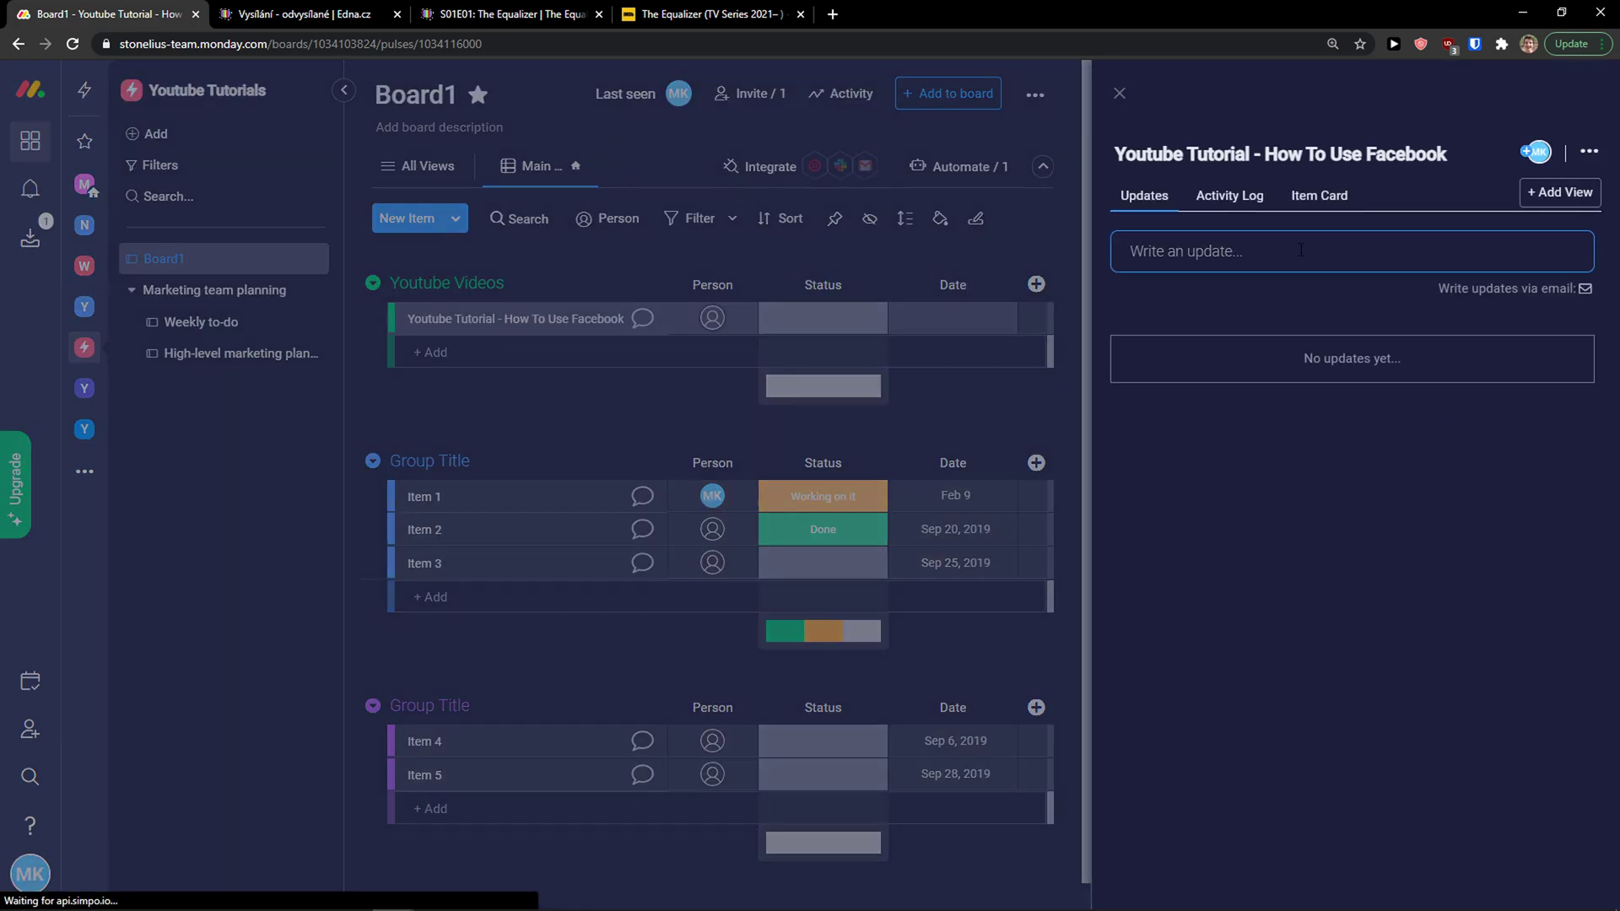
pyautogui.click(1310, 201)
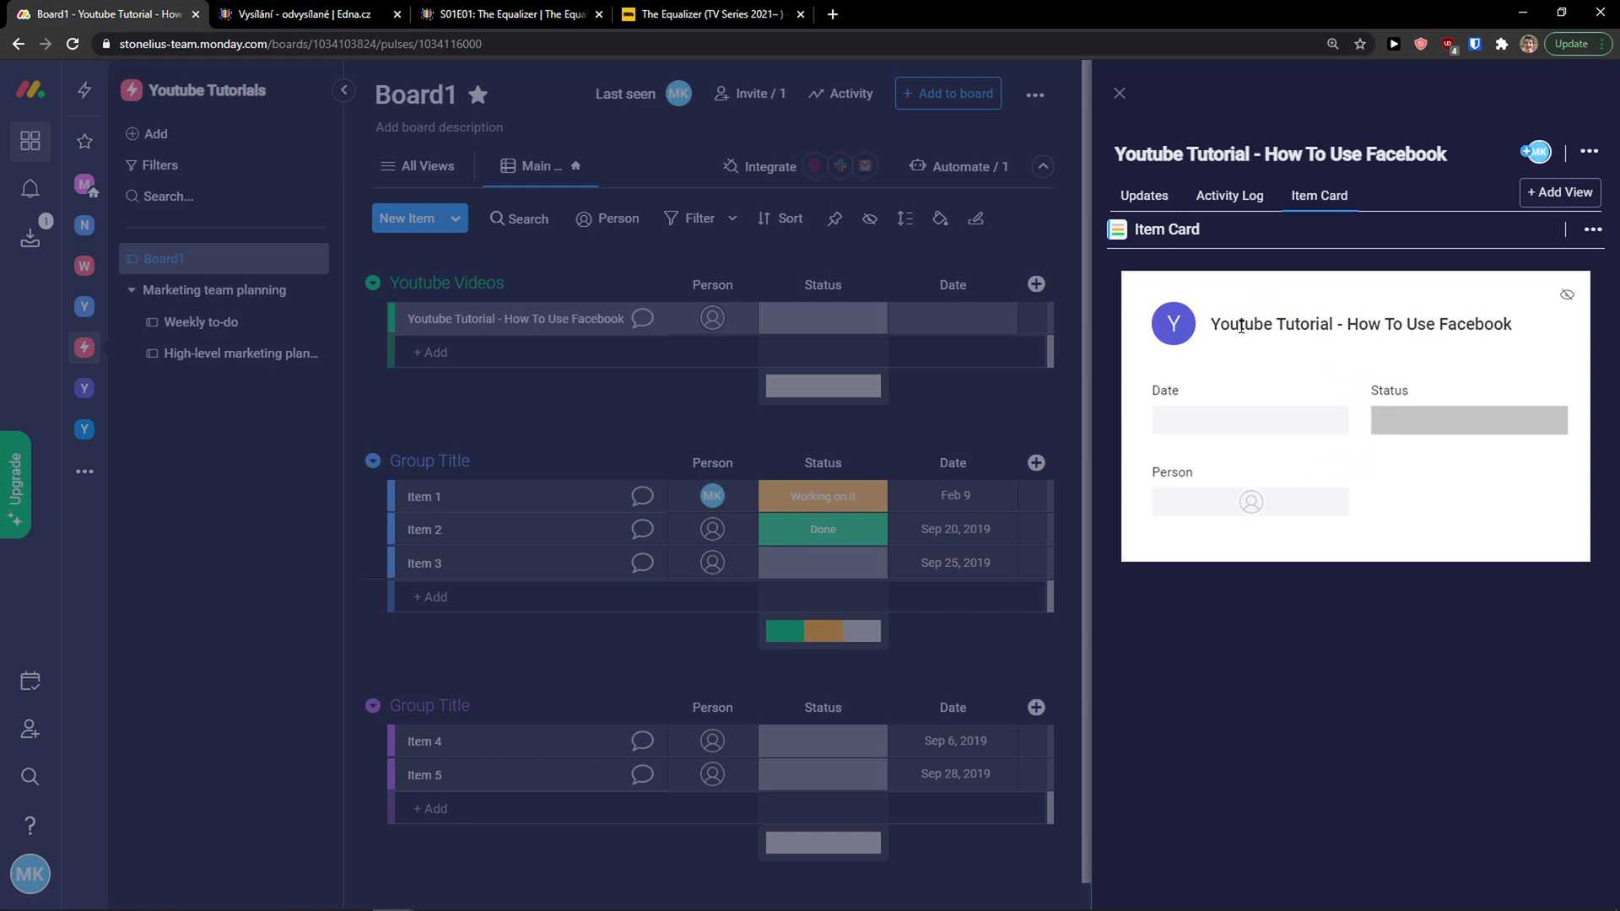
# Step: View the item's card, then close the details panel to return to the main table
pyautogui.click(935, 424)
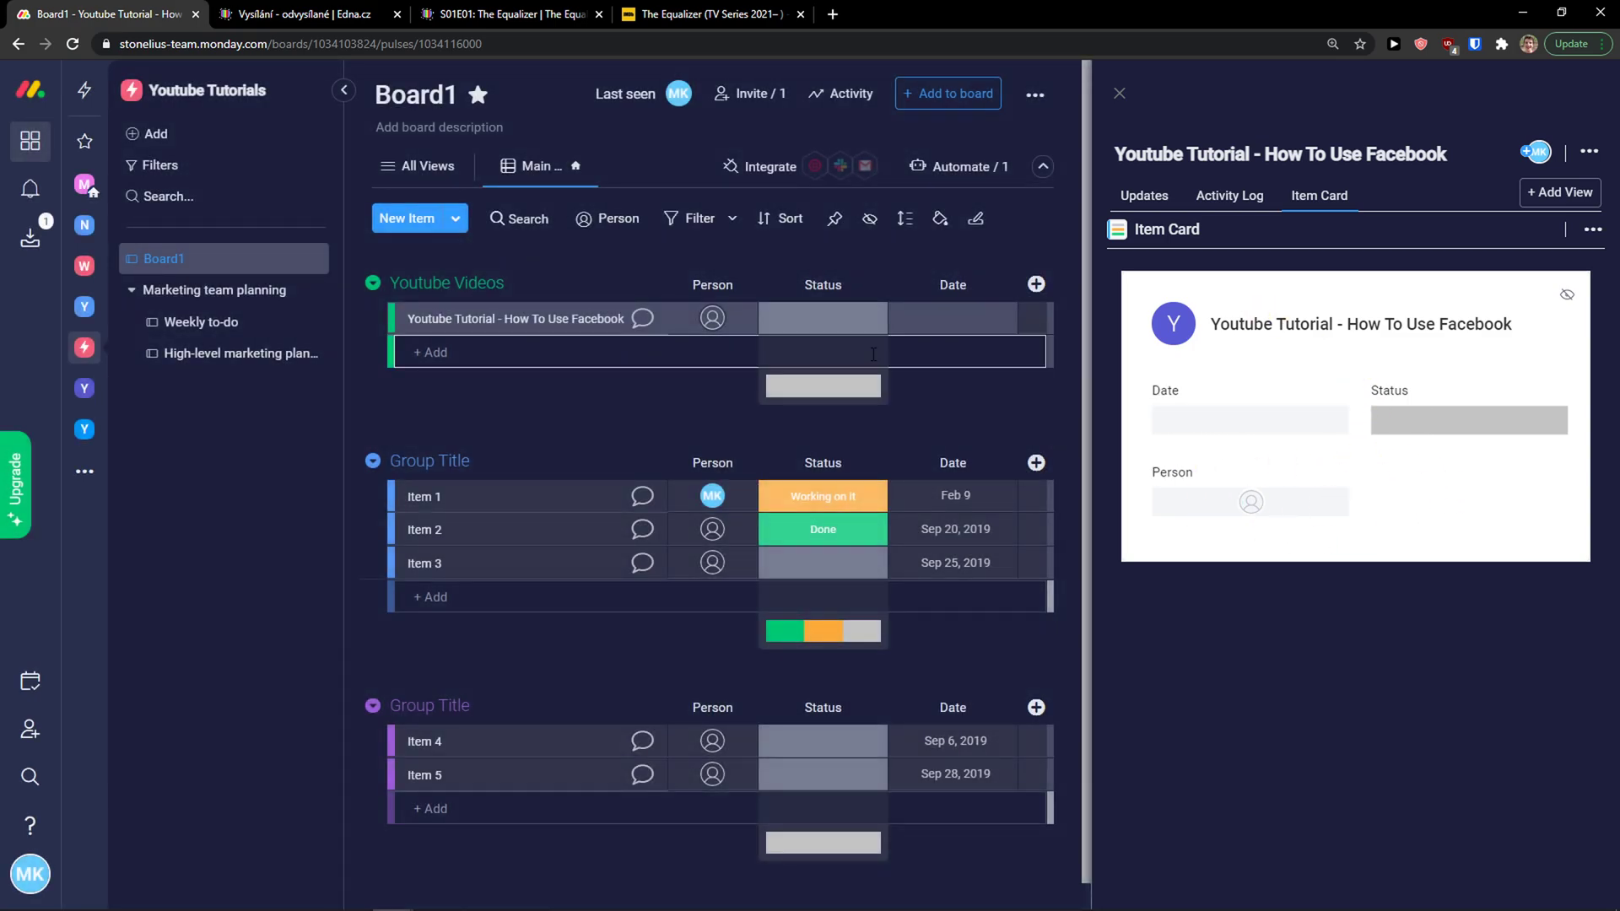
pyautogui.click(1119, 93)
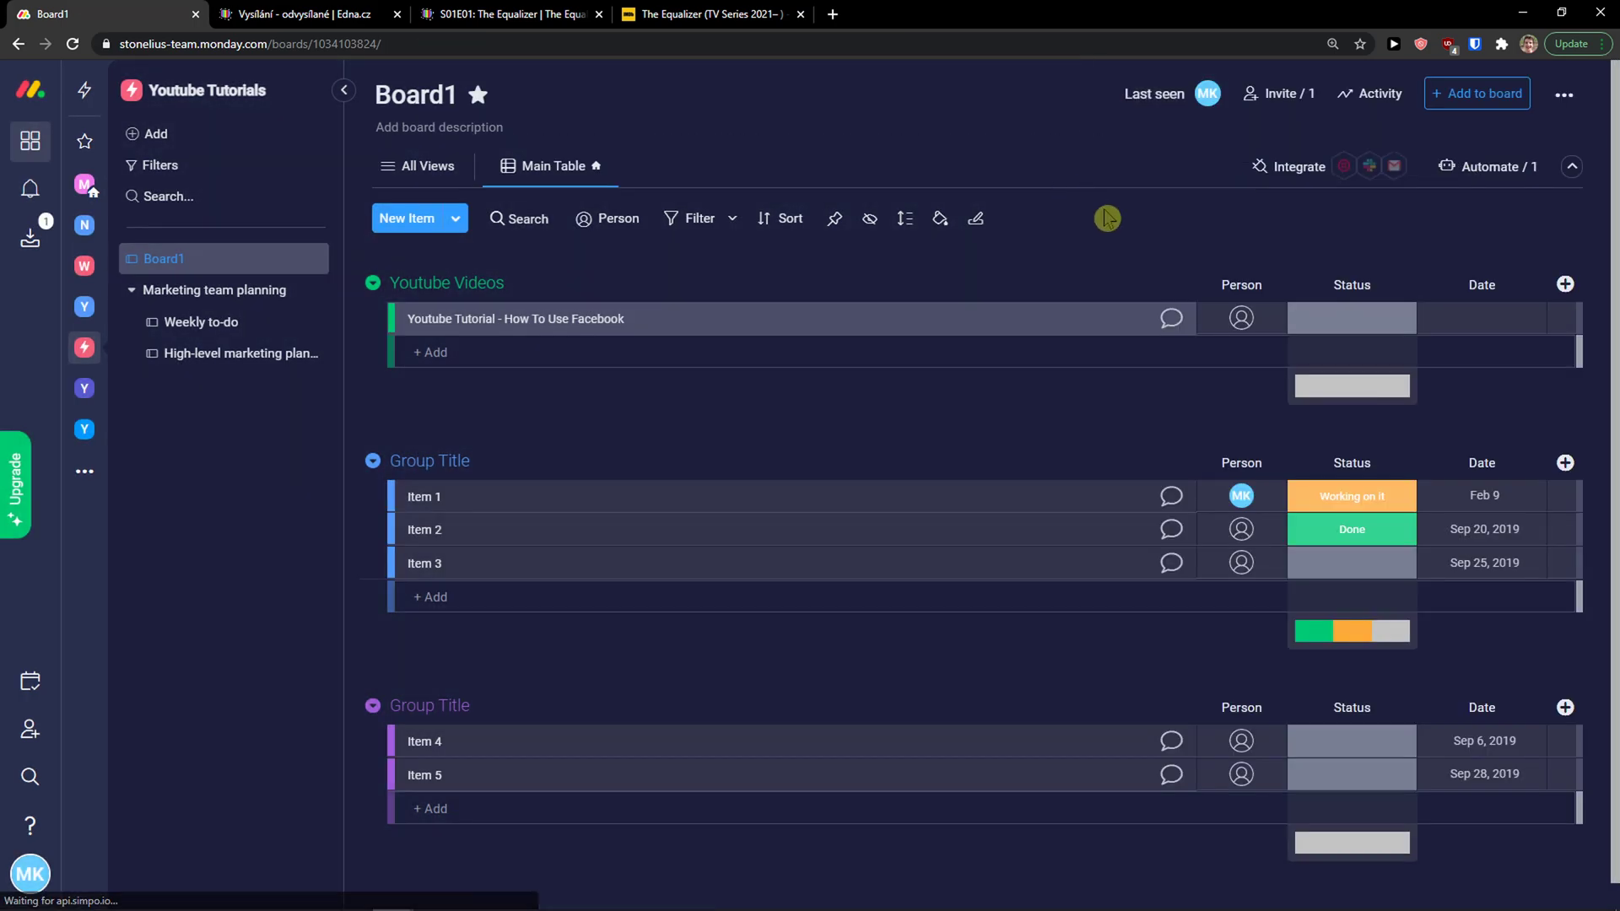
# Step: Add an Email column, then check the item card's status and date fields without changing them
pyautogui.click(1565, 286)
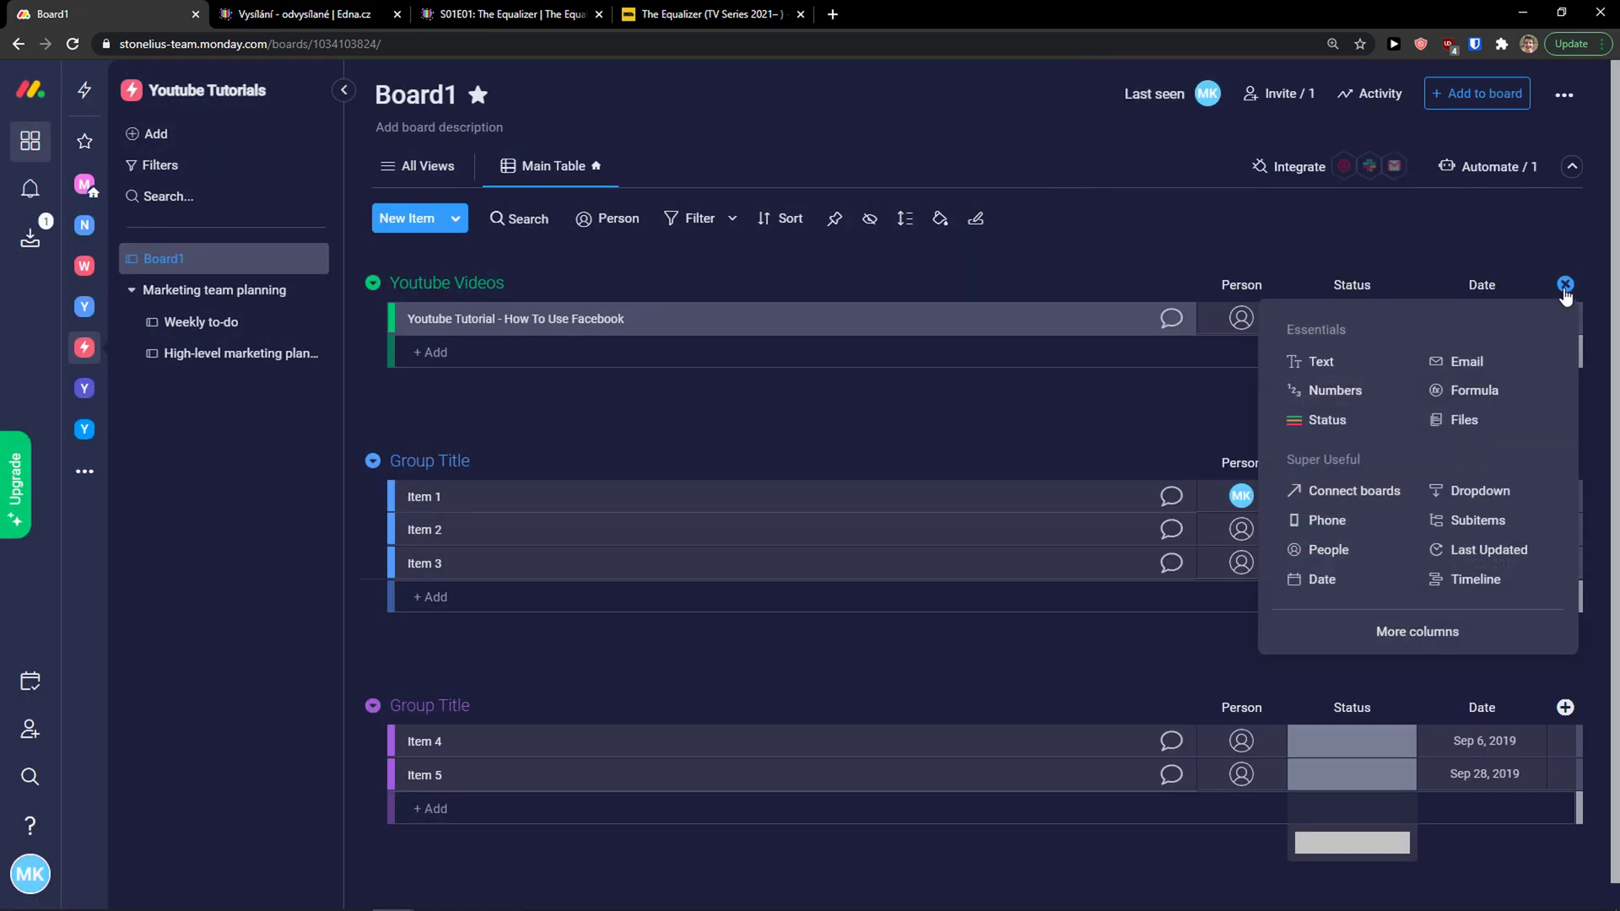
pyautogui.click(1463, 363)
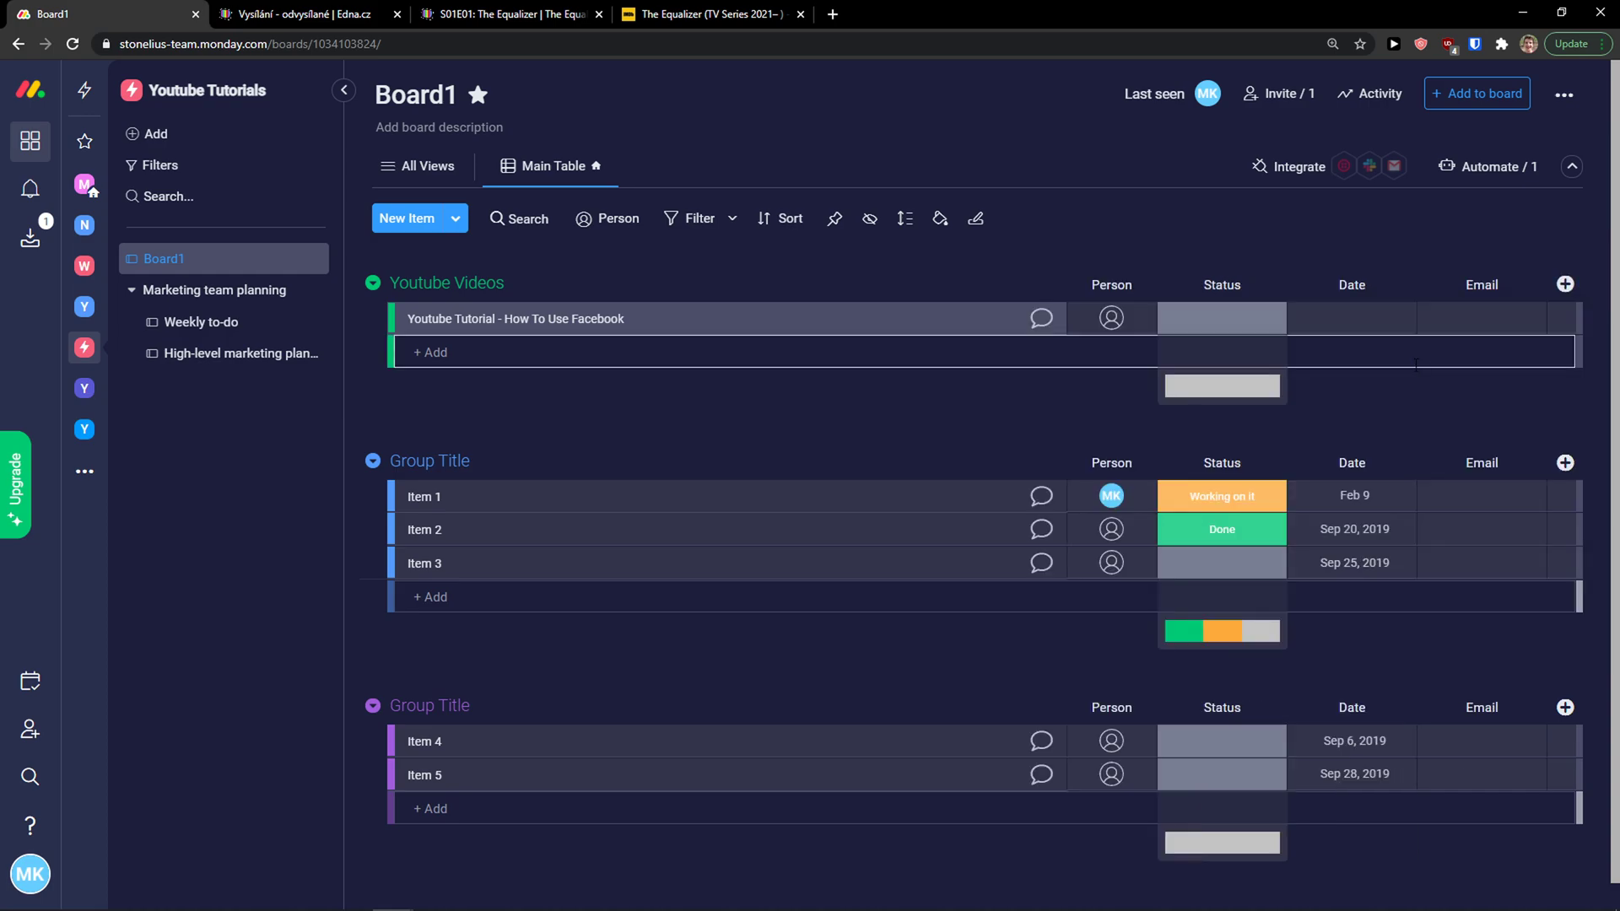
pyautogui.click(937, 327)
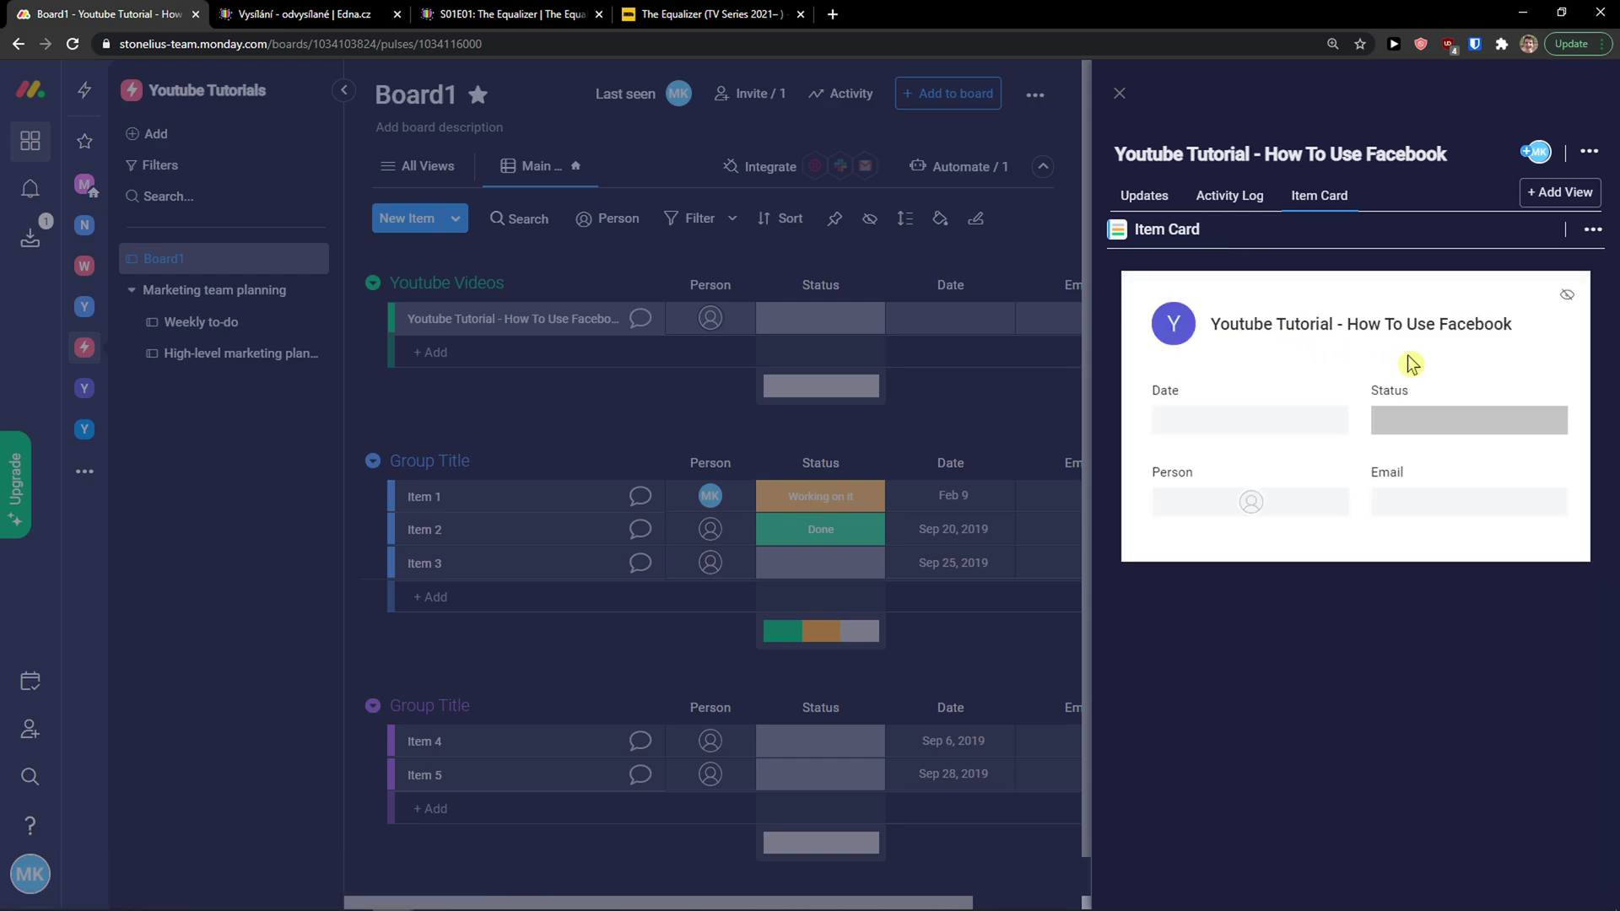
pyautogui.click(1386, 441)
pyautogui.click(1299, 428)
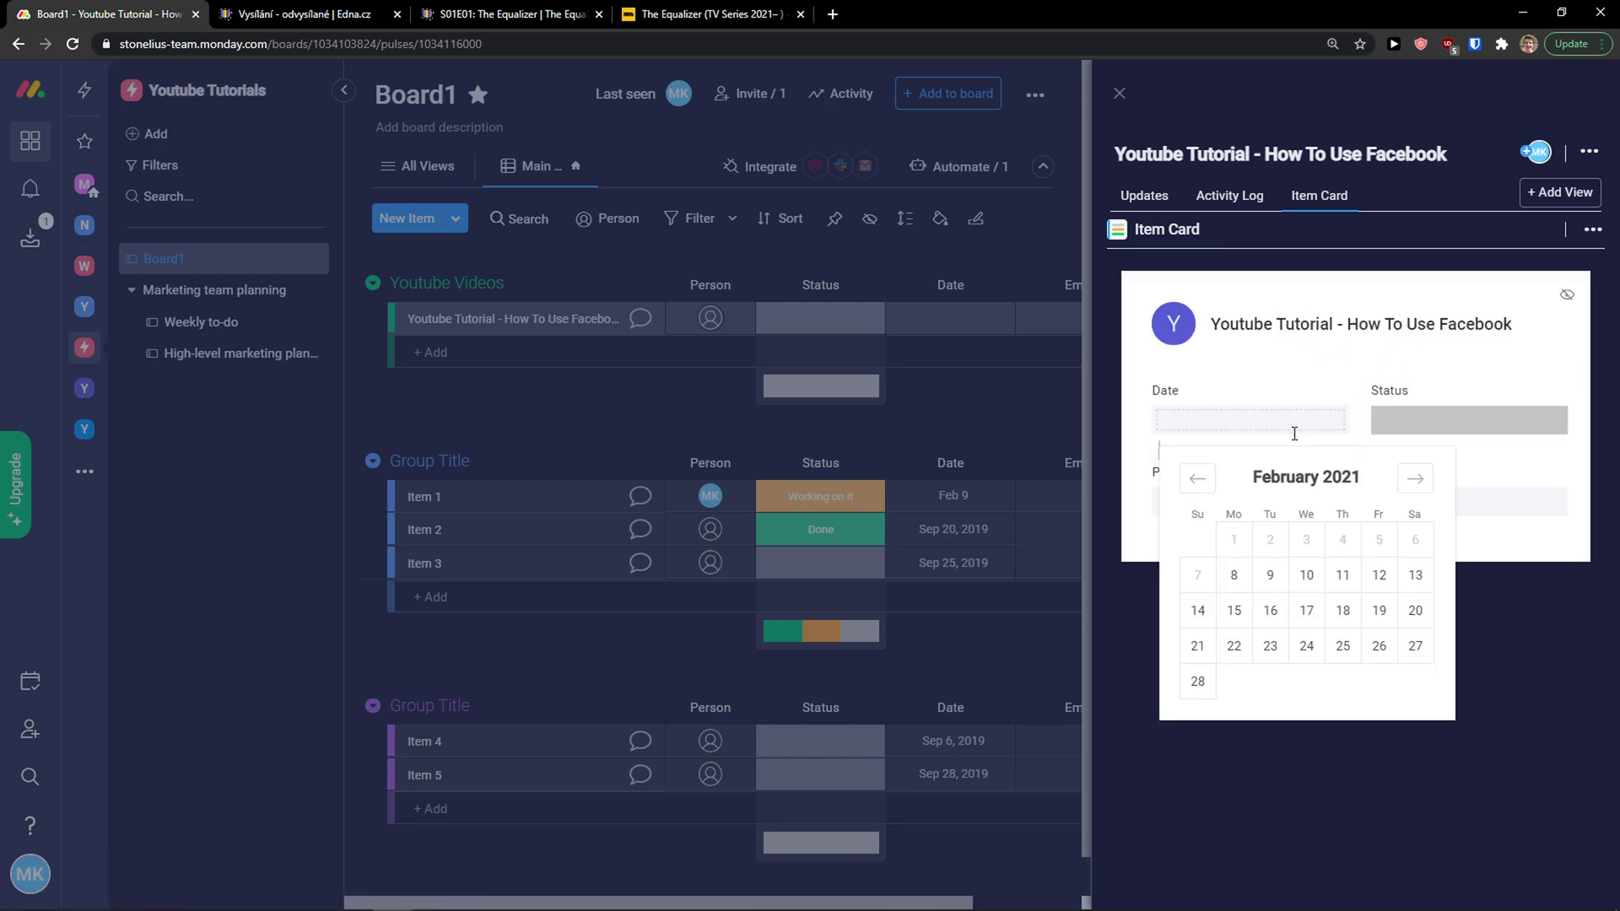
pyautogui.click(1471, 472)
pyautogui.click(1435, 431)
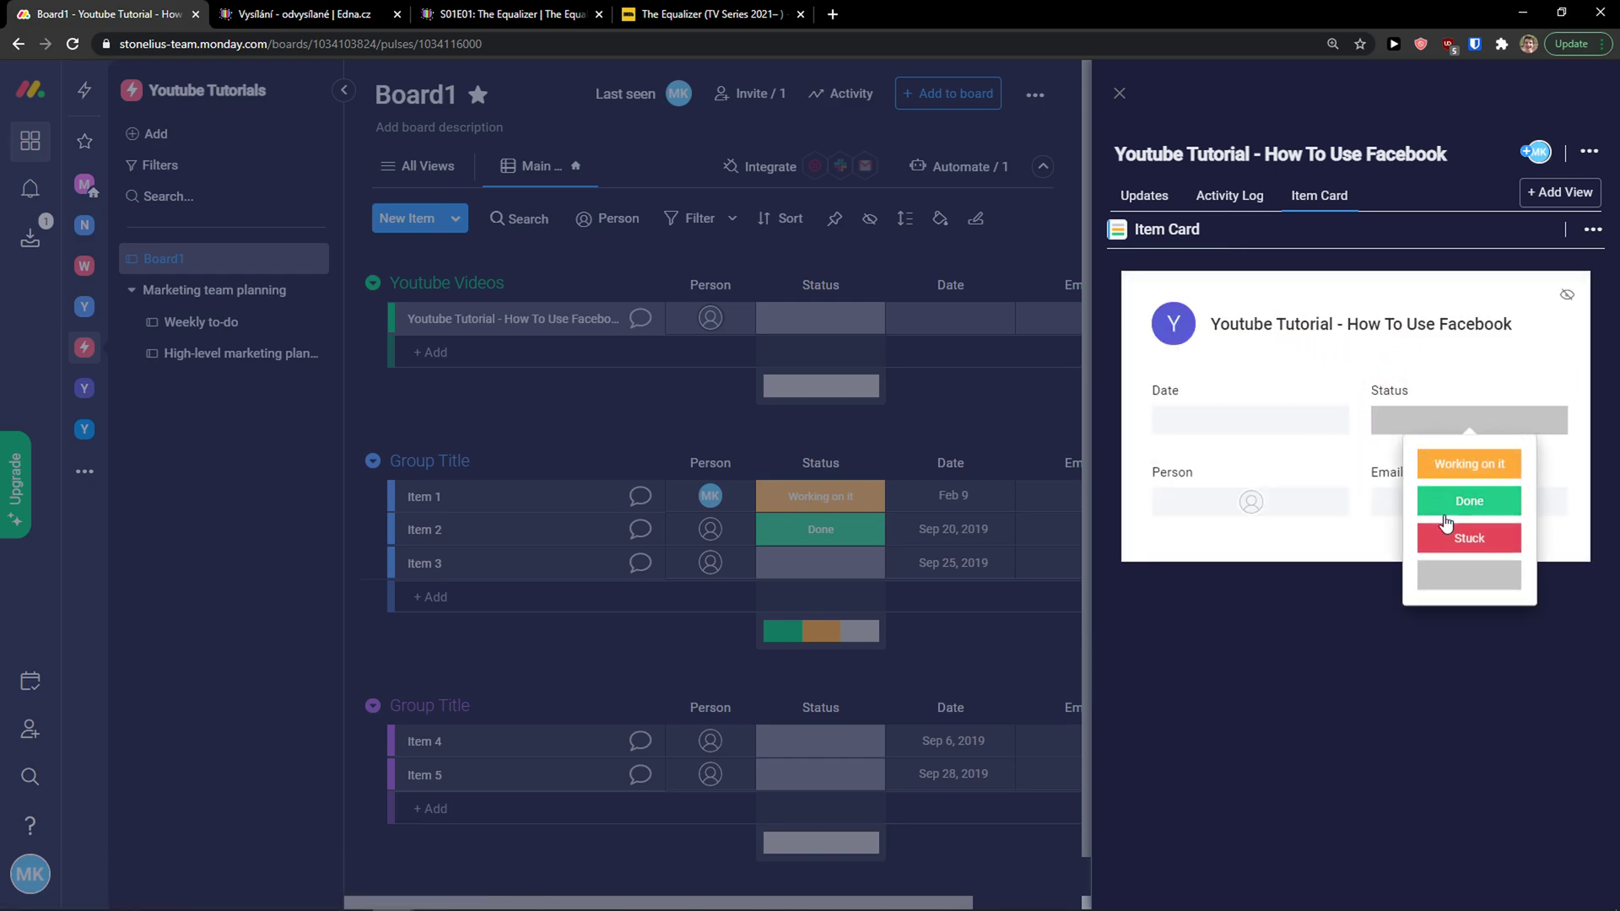
pyautogui.click(1346, 563)
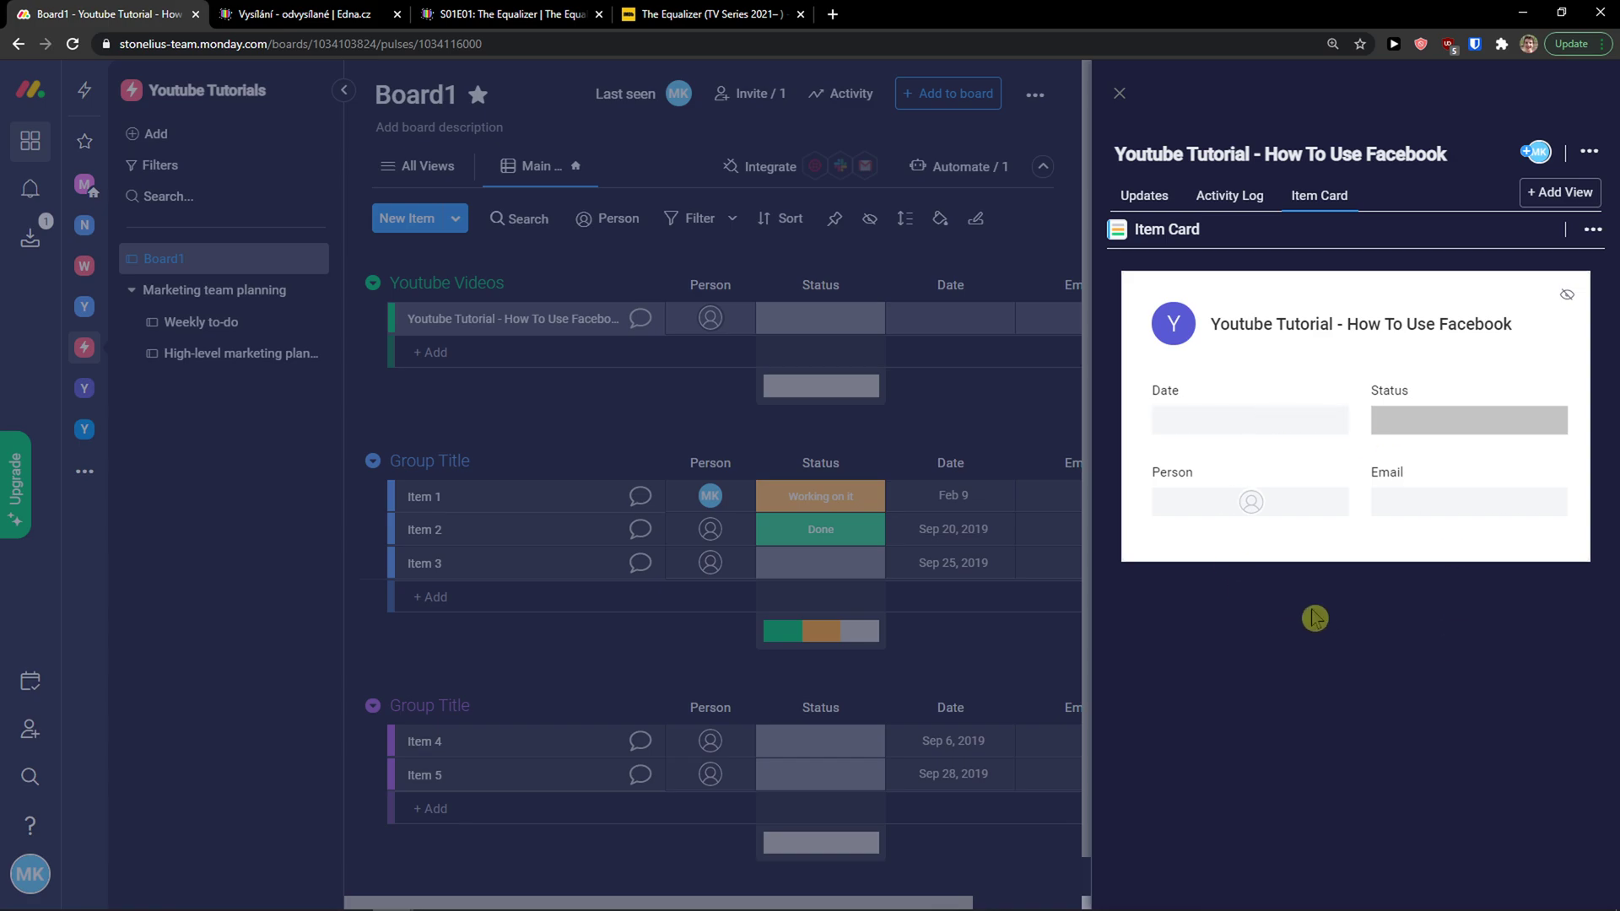
pyautogui.click(1120, 94)
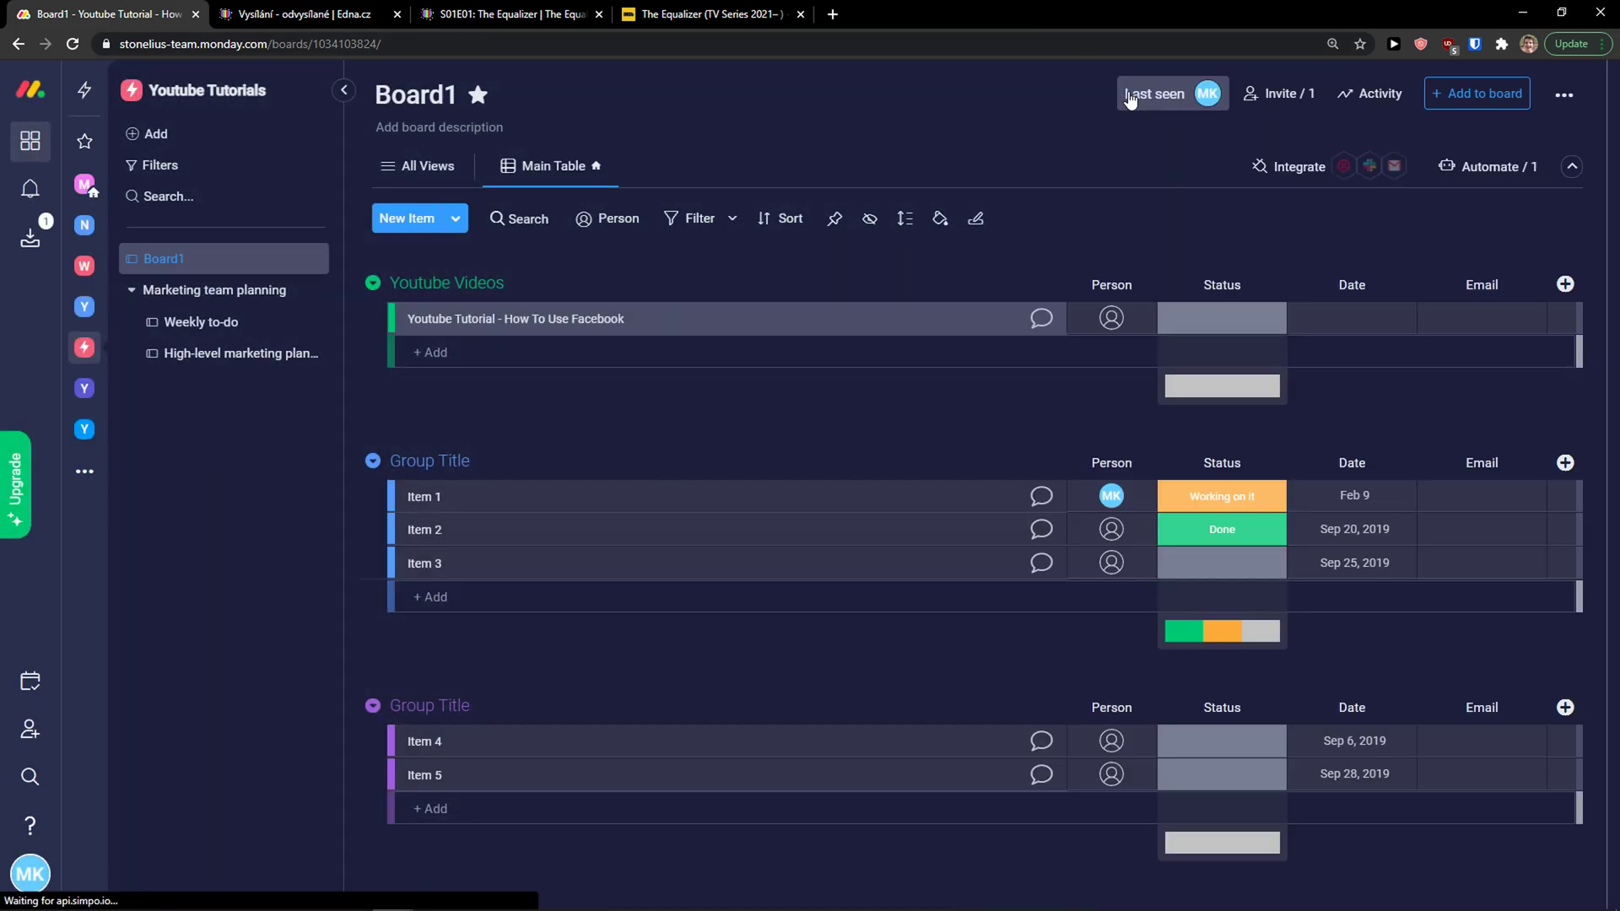
pyautogui.click(1565, 285)
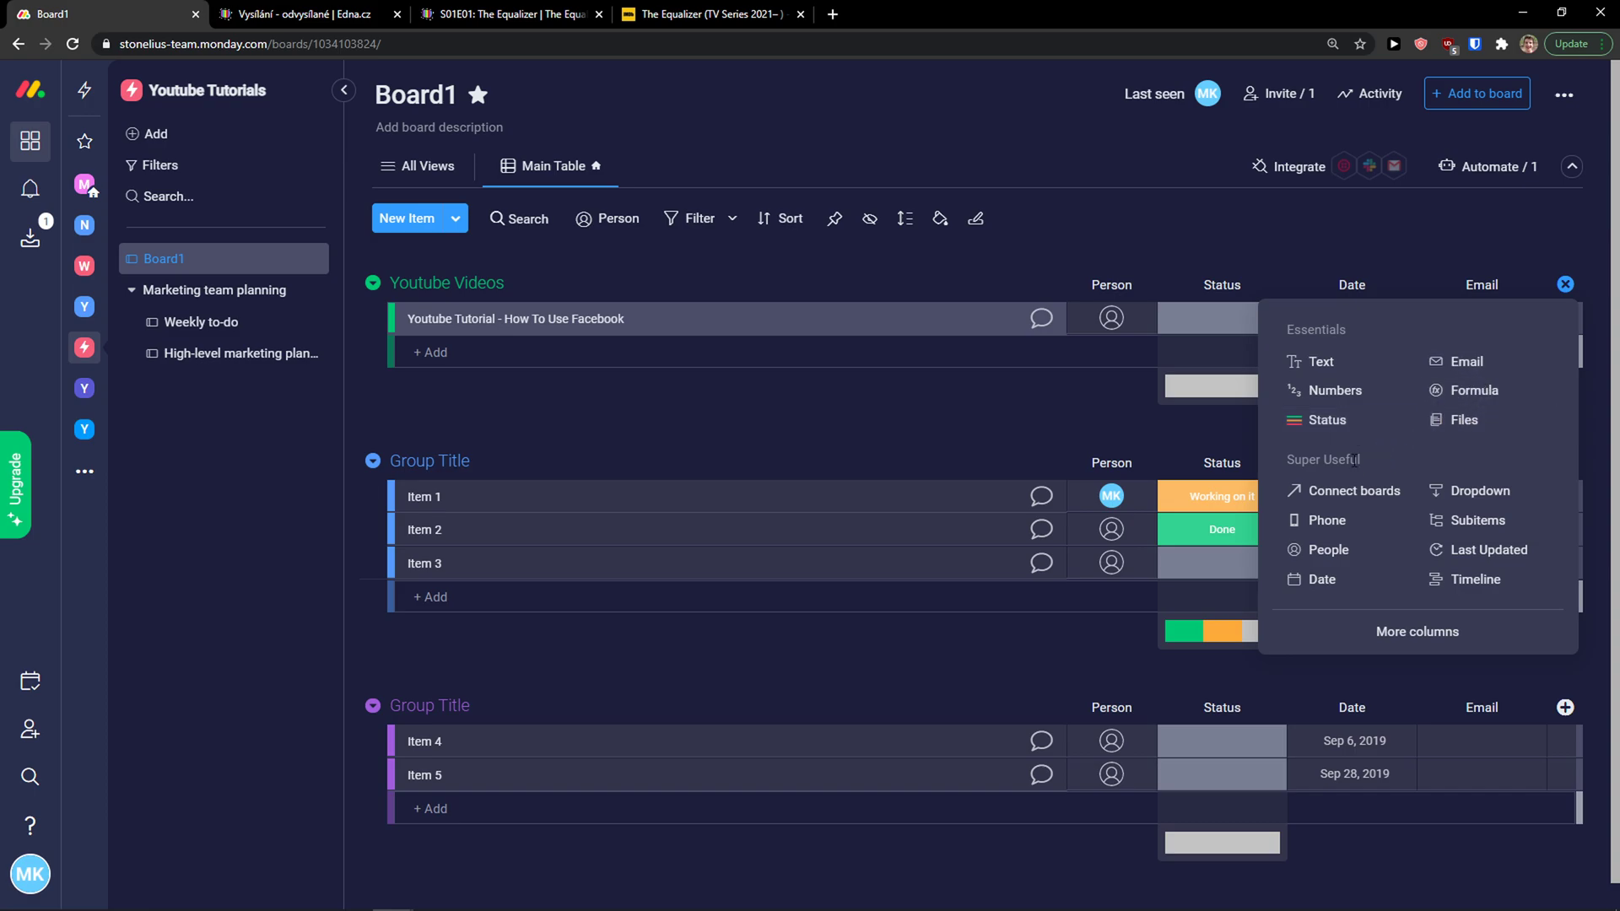
# Step: Add a Subitems column from the full column catalogue
pyautogui.click(1393, 633)
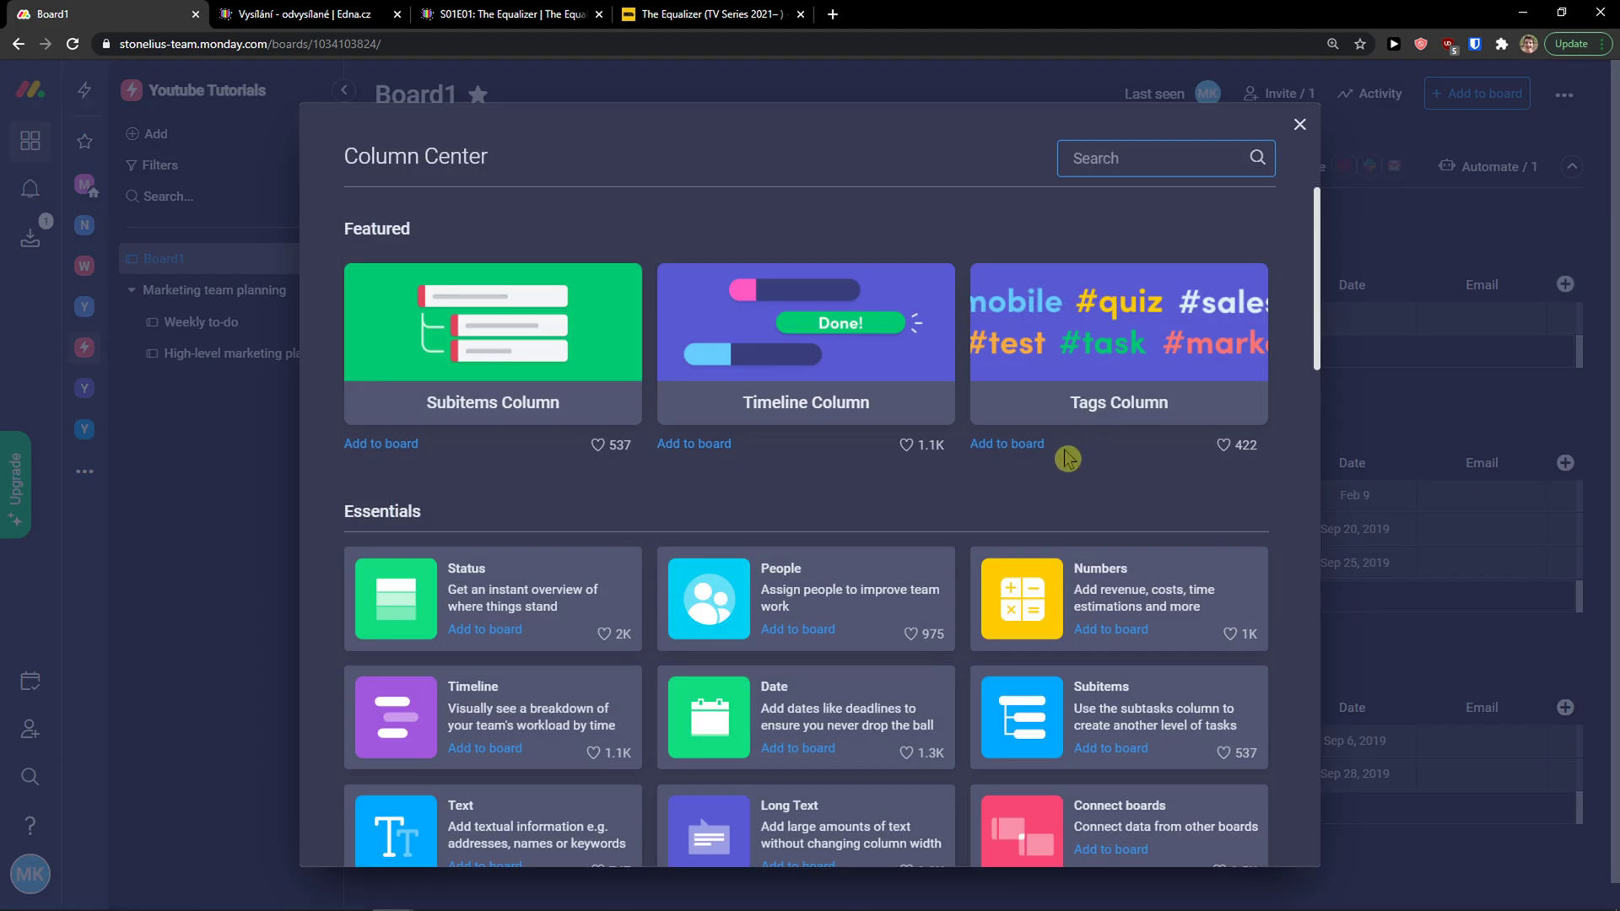
pyautogui.scroll(-2, 742, 531)
pyautogui.scroll(-4, 717, 506)
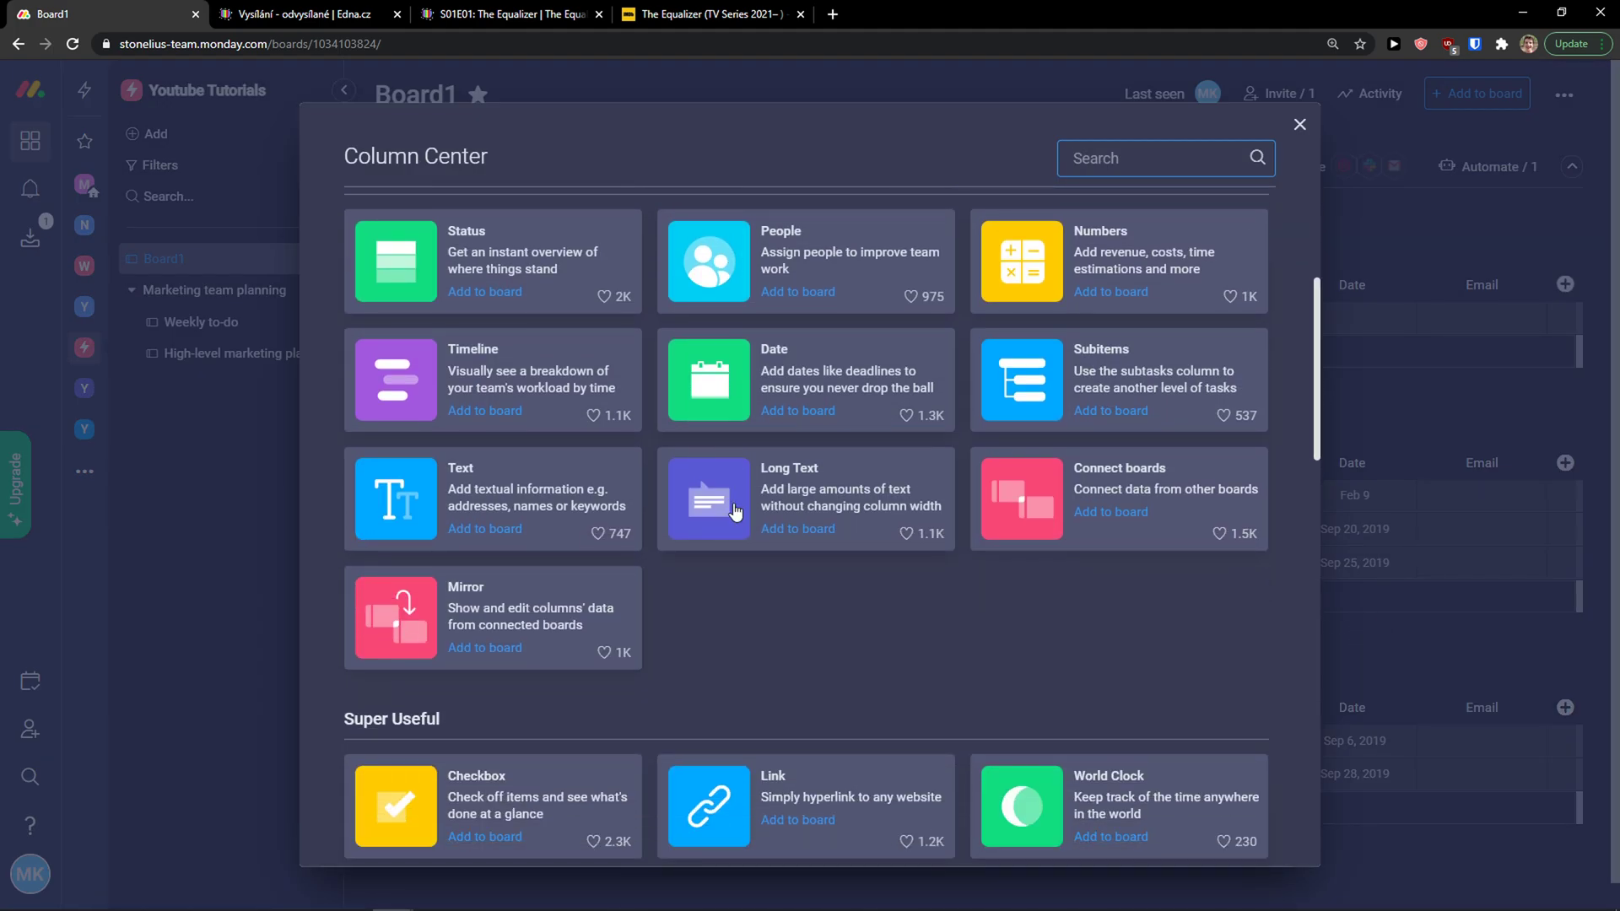
pyautogui.scroll(1, 716, 509)
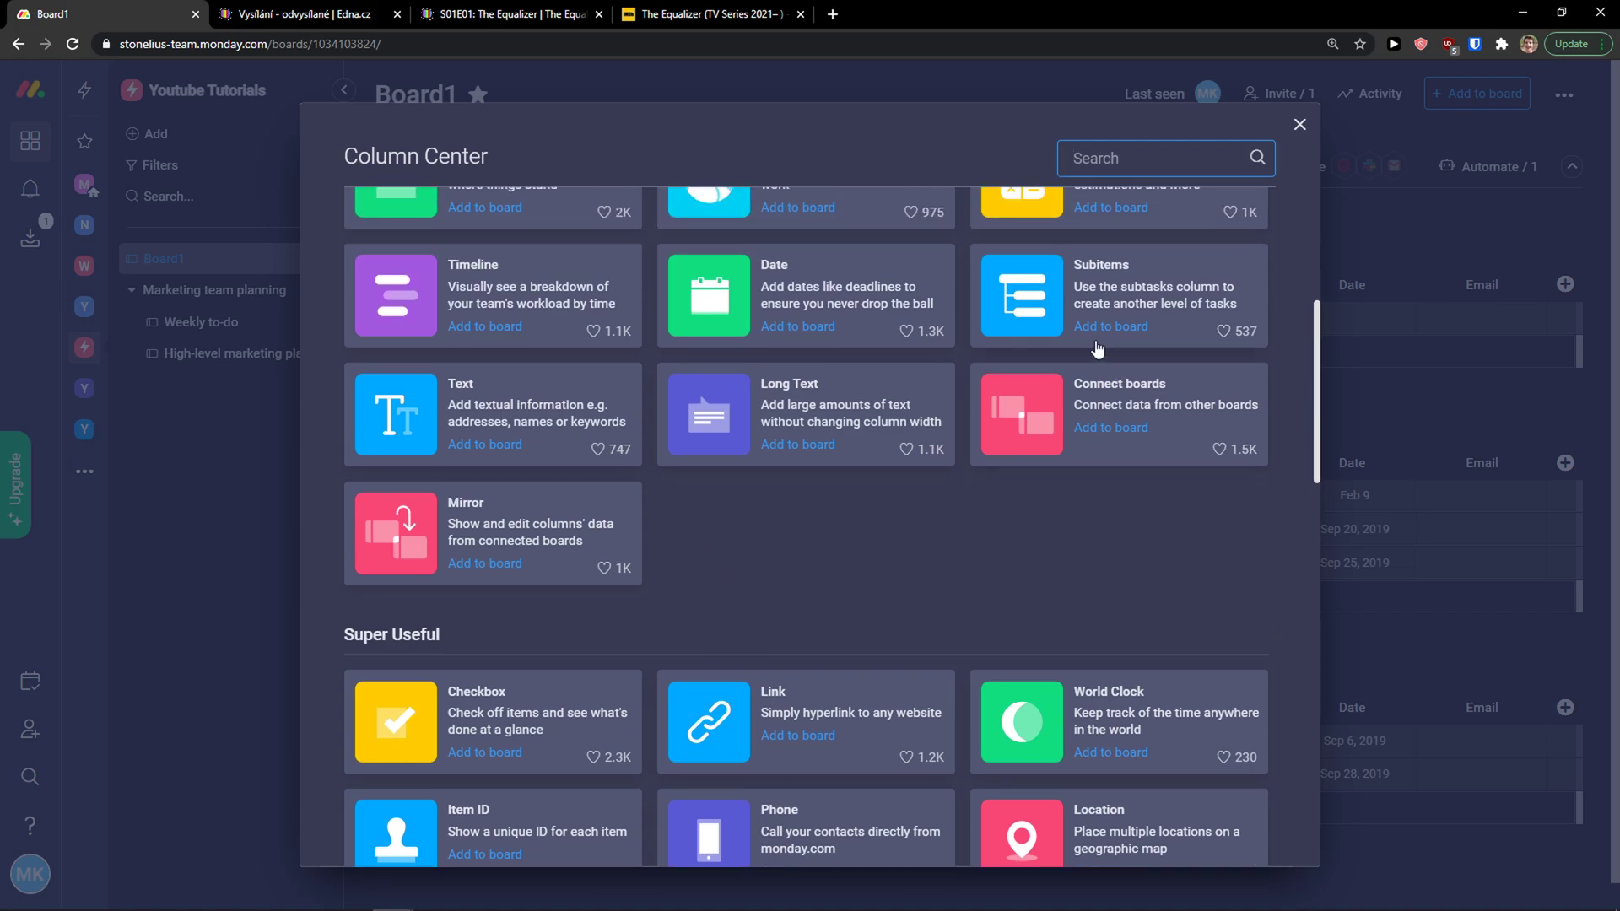
pyautogui.click(1101, 327)
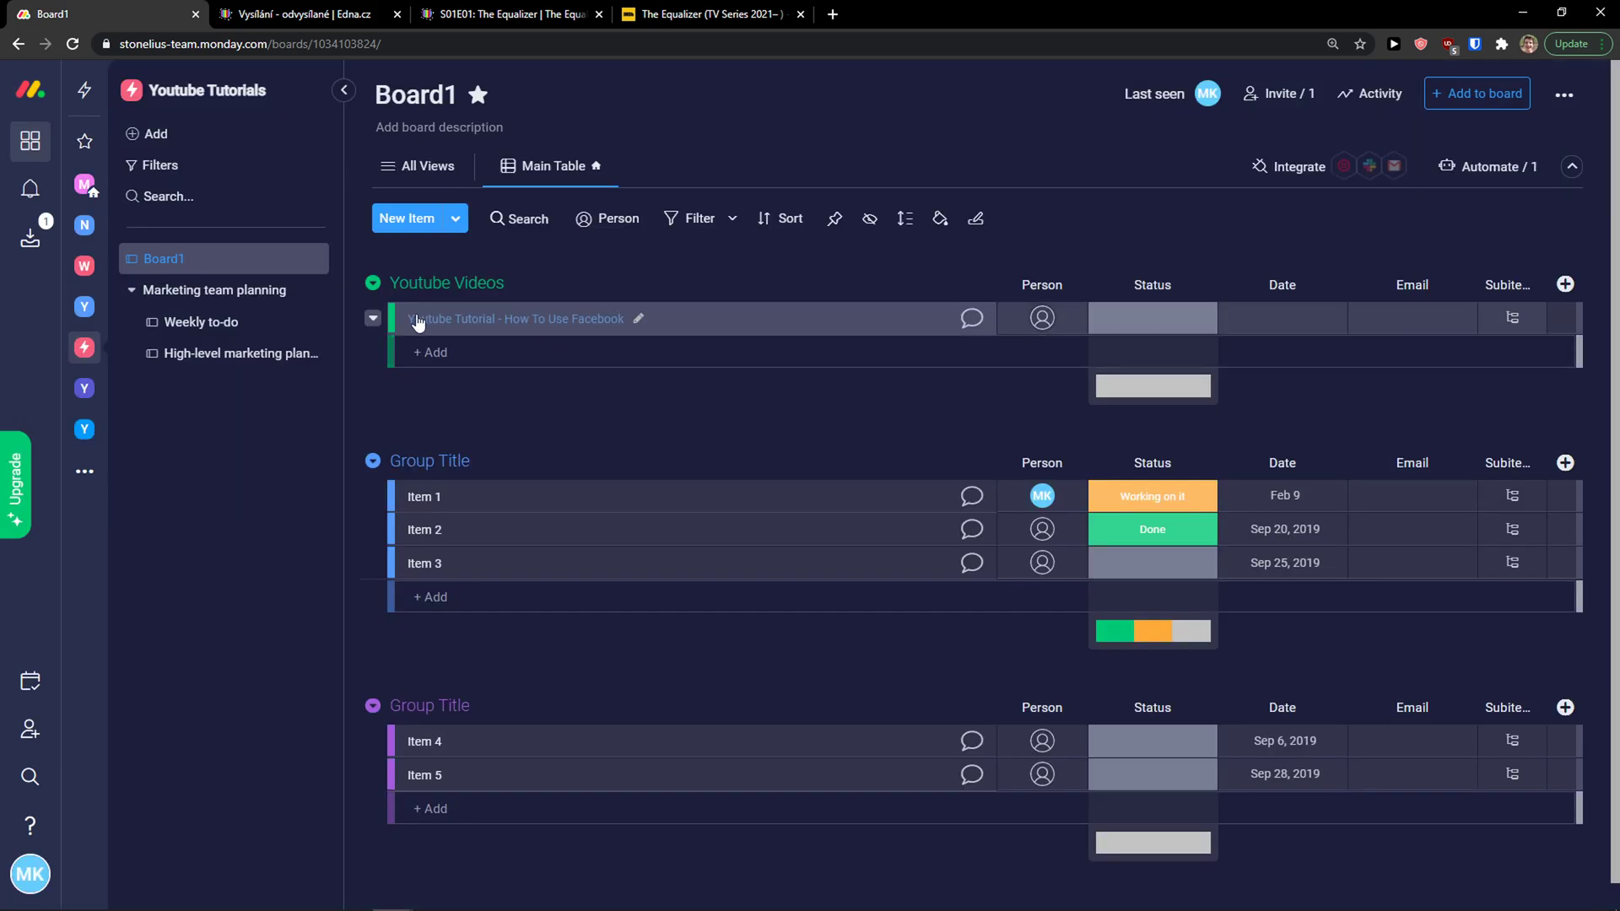
# Step: Add a Formula column to Board1 from the column catalogue
pyautogui.click(1565, 284)
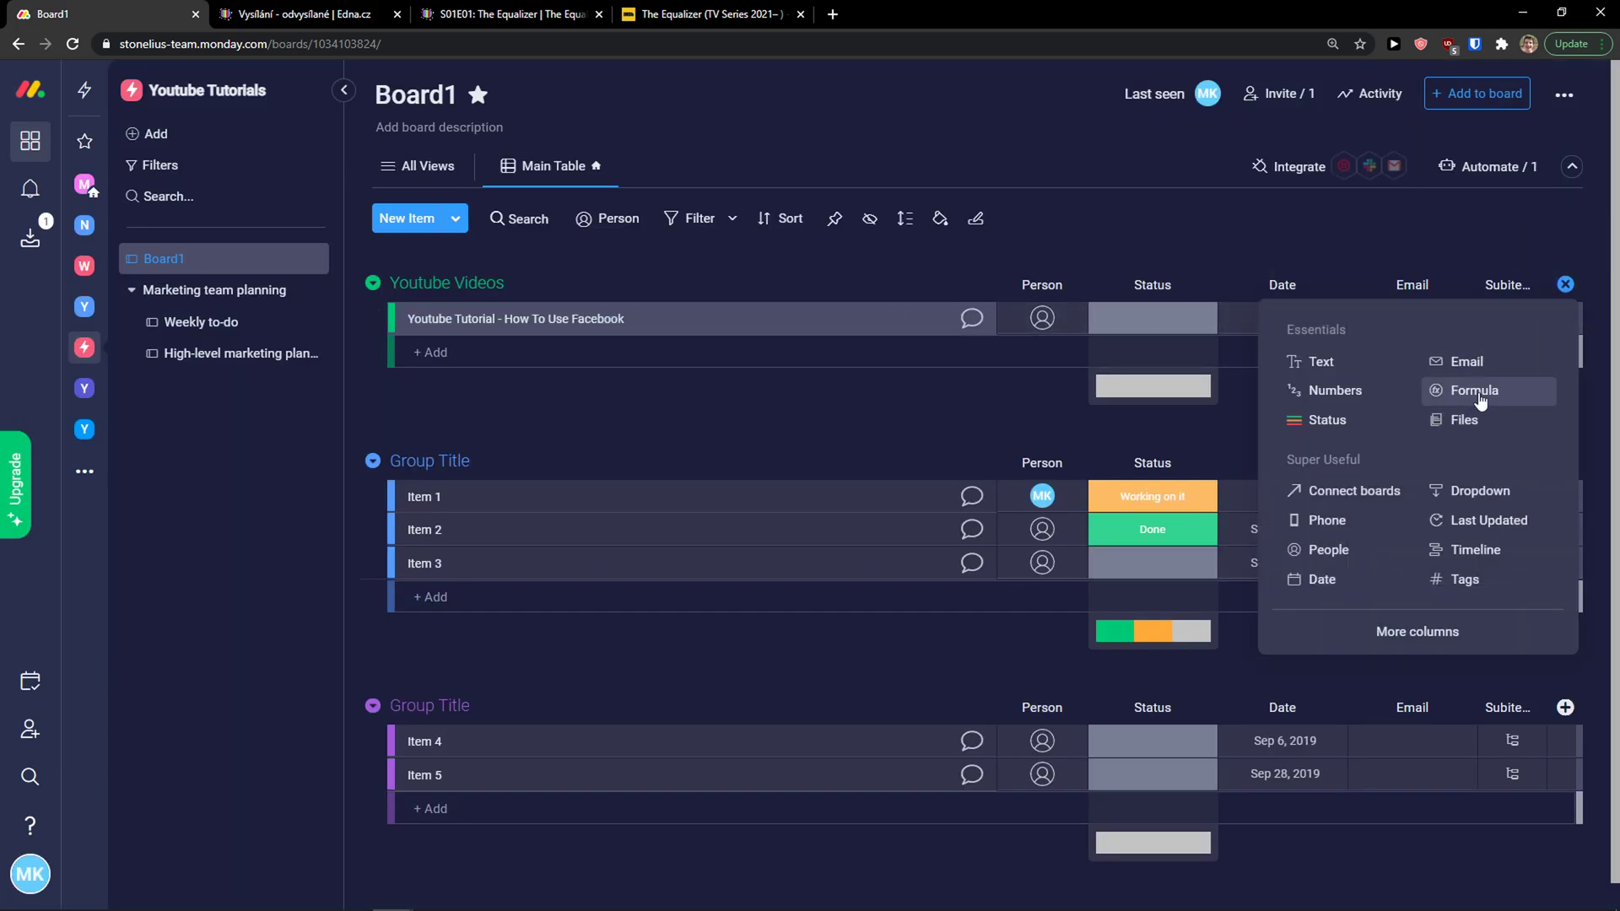
pyautogui.click(1434, 632)
pyautogui.scroll(-10, 886, 528)
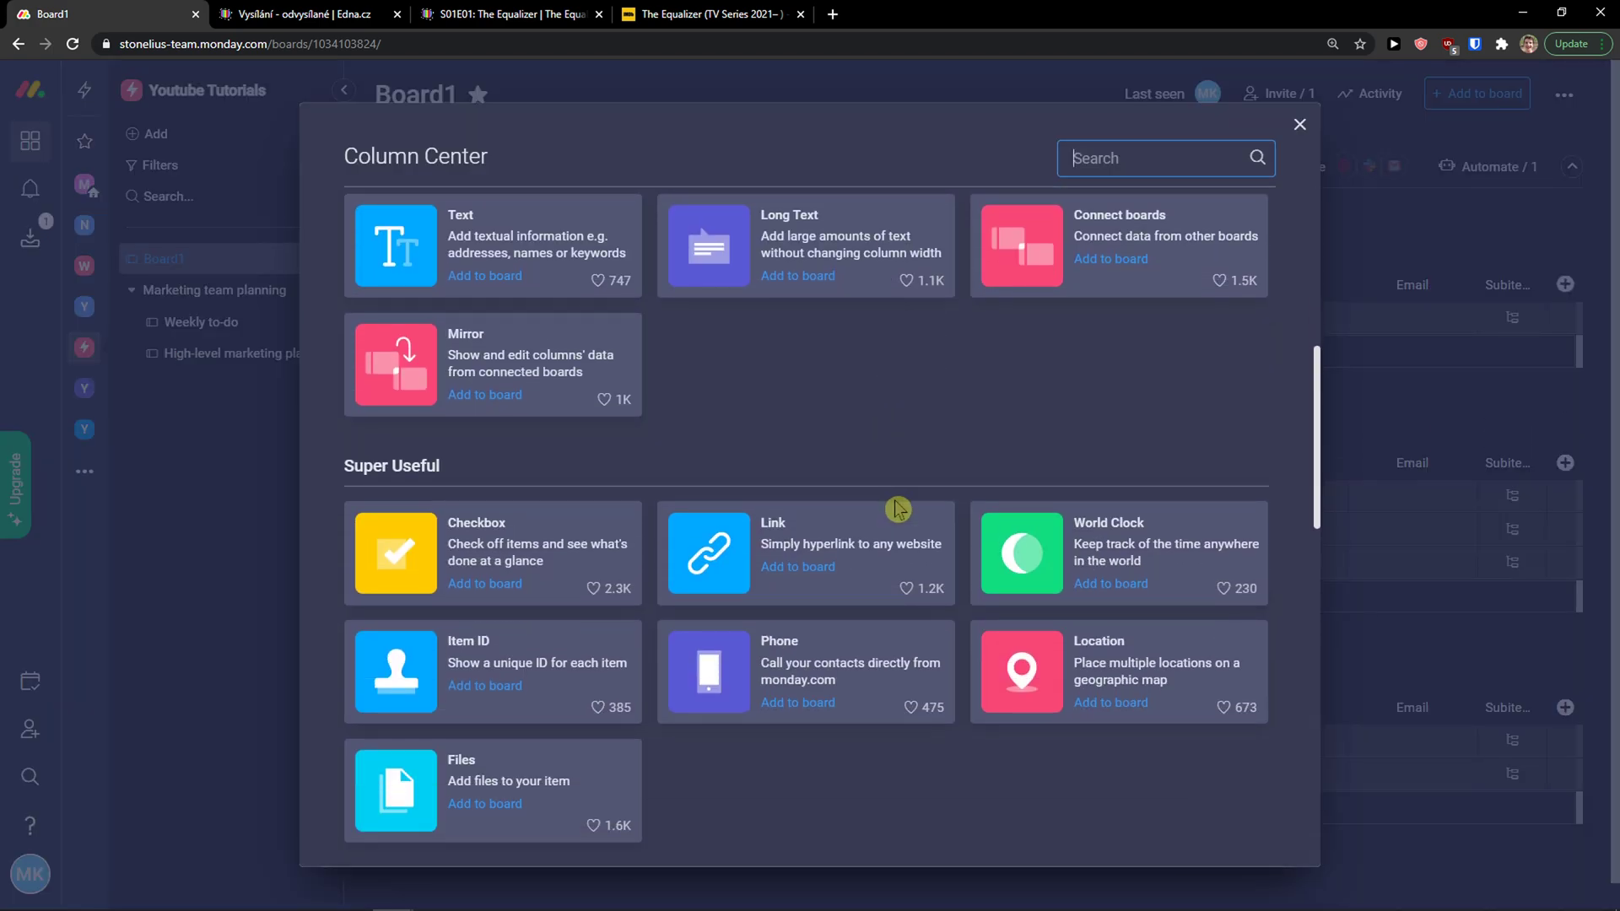
pyautogui.scroll(-6, 903, 506)
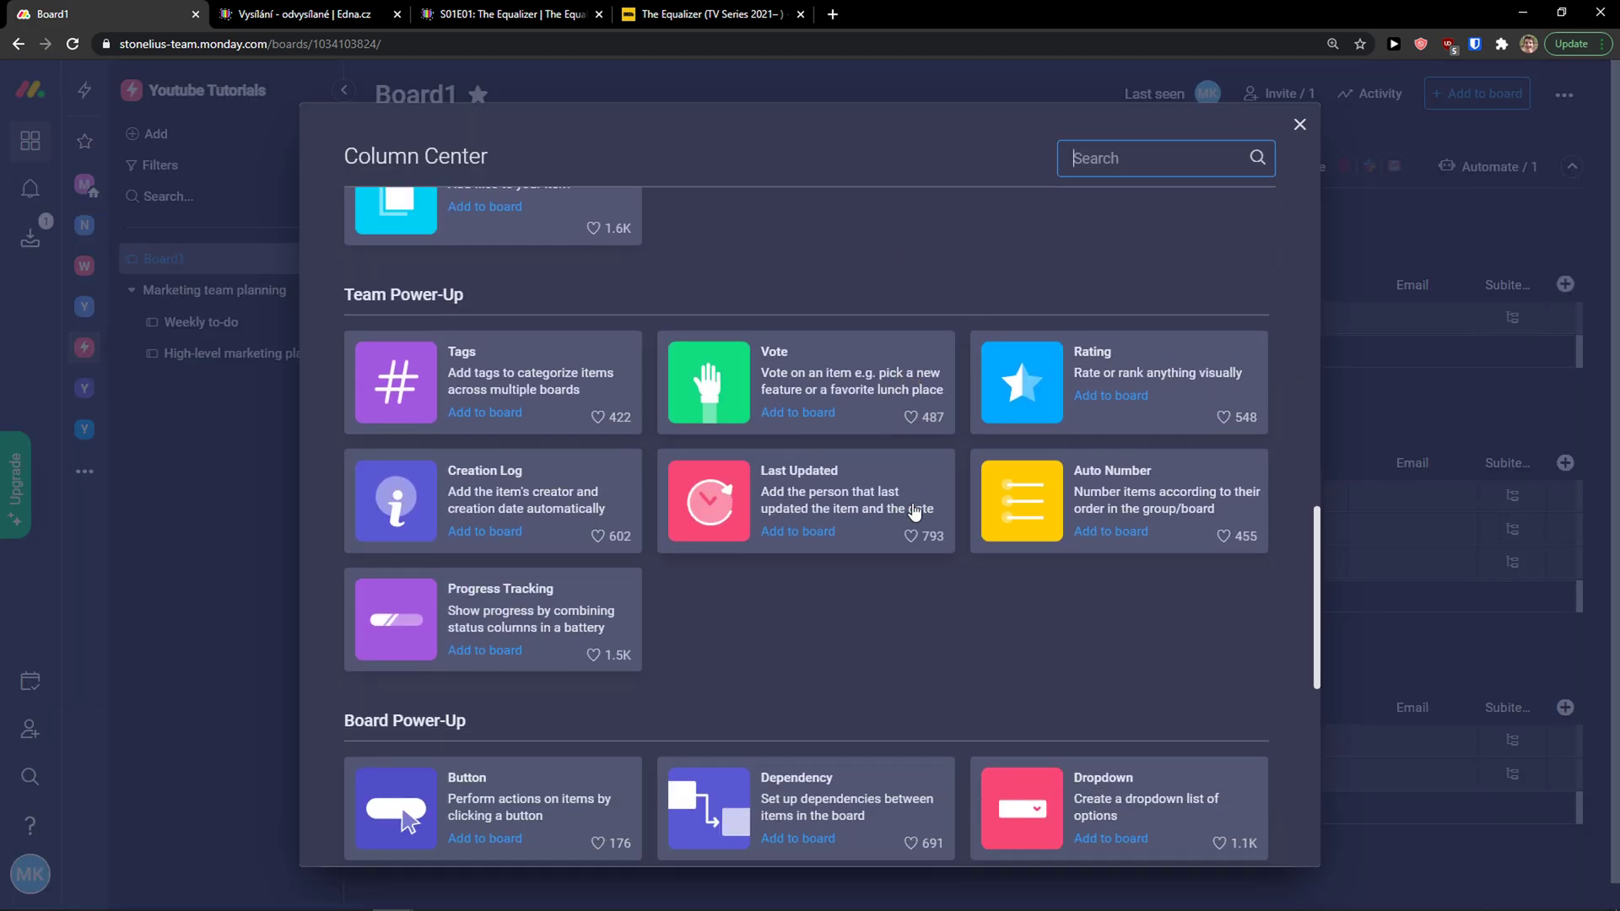
pyautogui.scroll(-3, 913, 512)
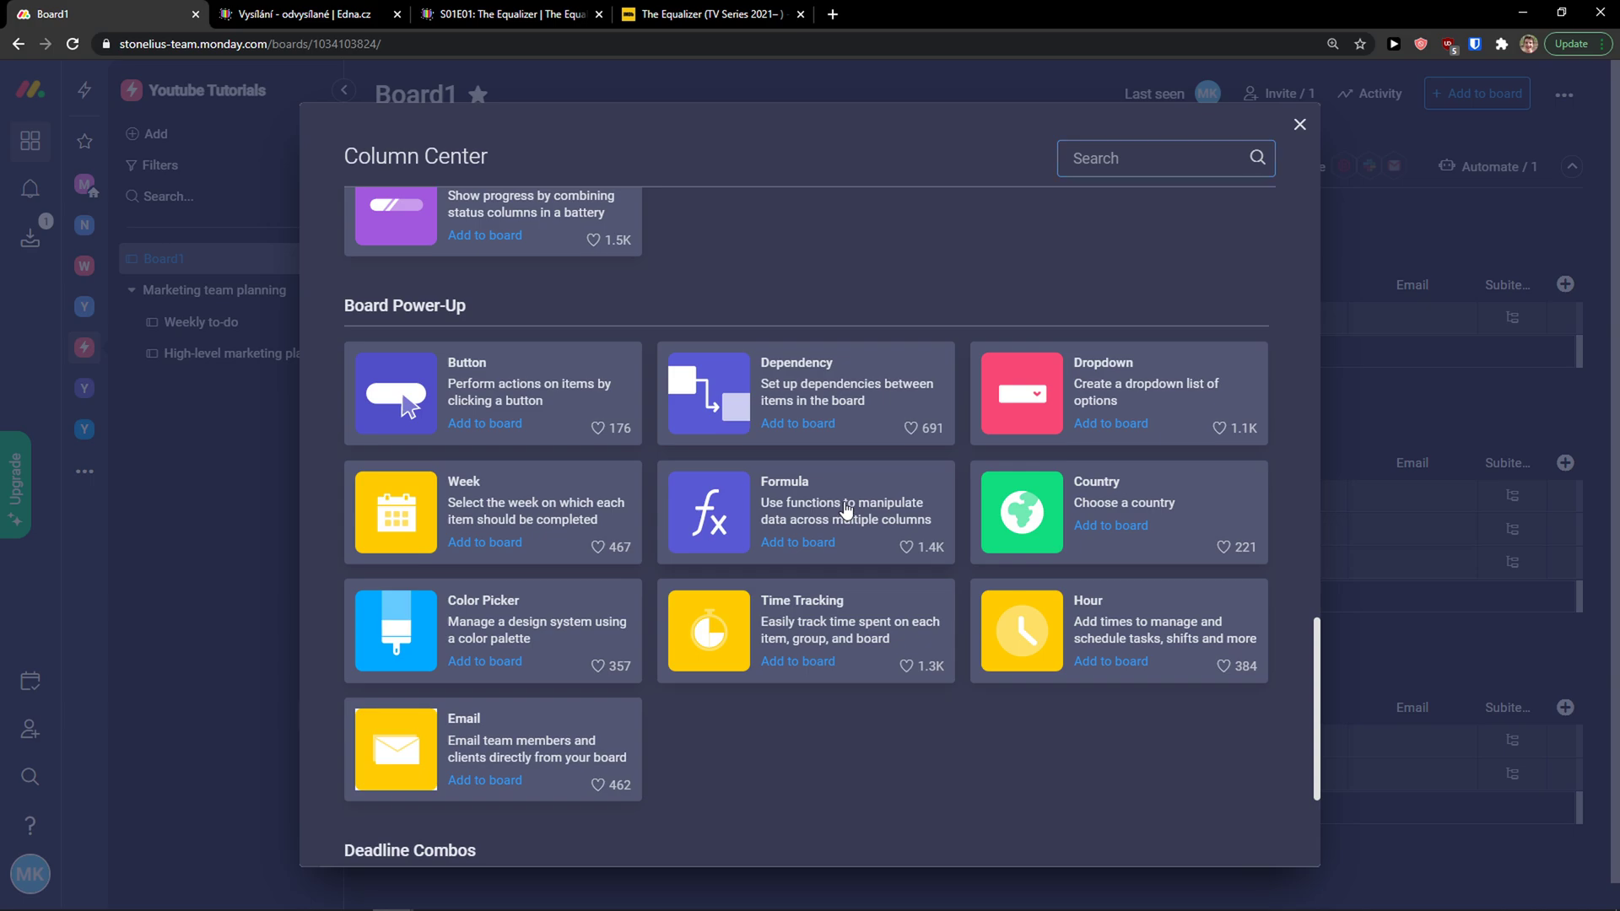
pyautogui.click(846, 511)
# Step: Search the column catalogue for 'time t' and add a Time Tracking column
pyautogui.click(1563, 285)
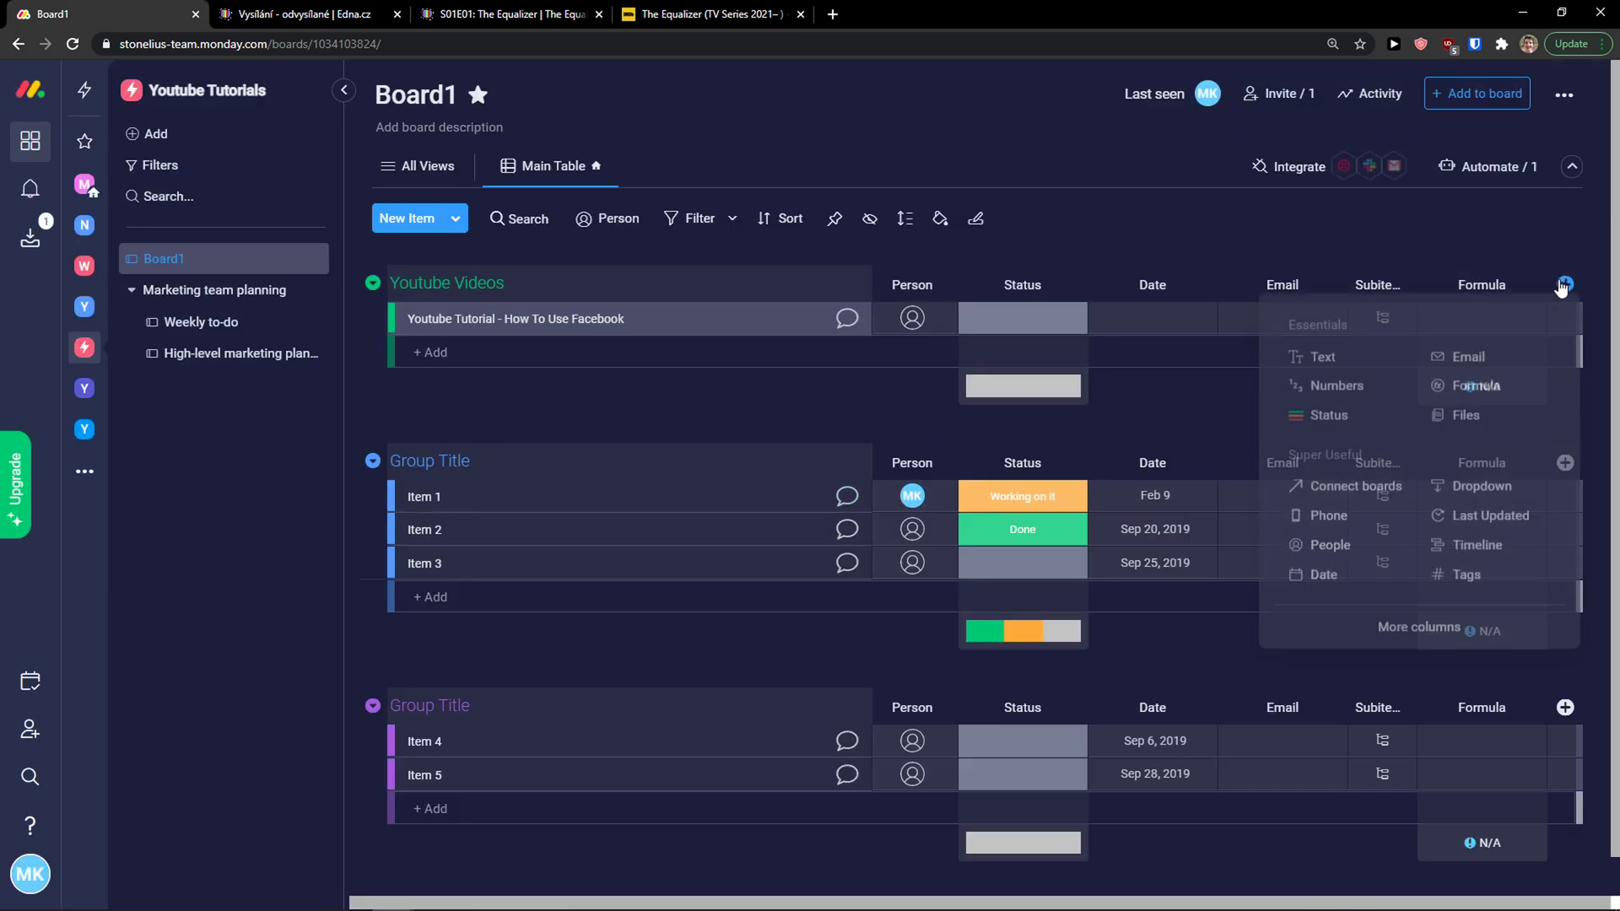
pyautogui.click(1310, 628)
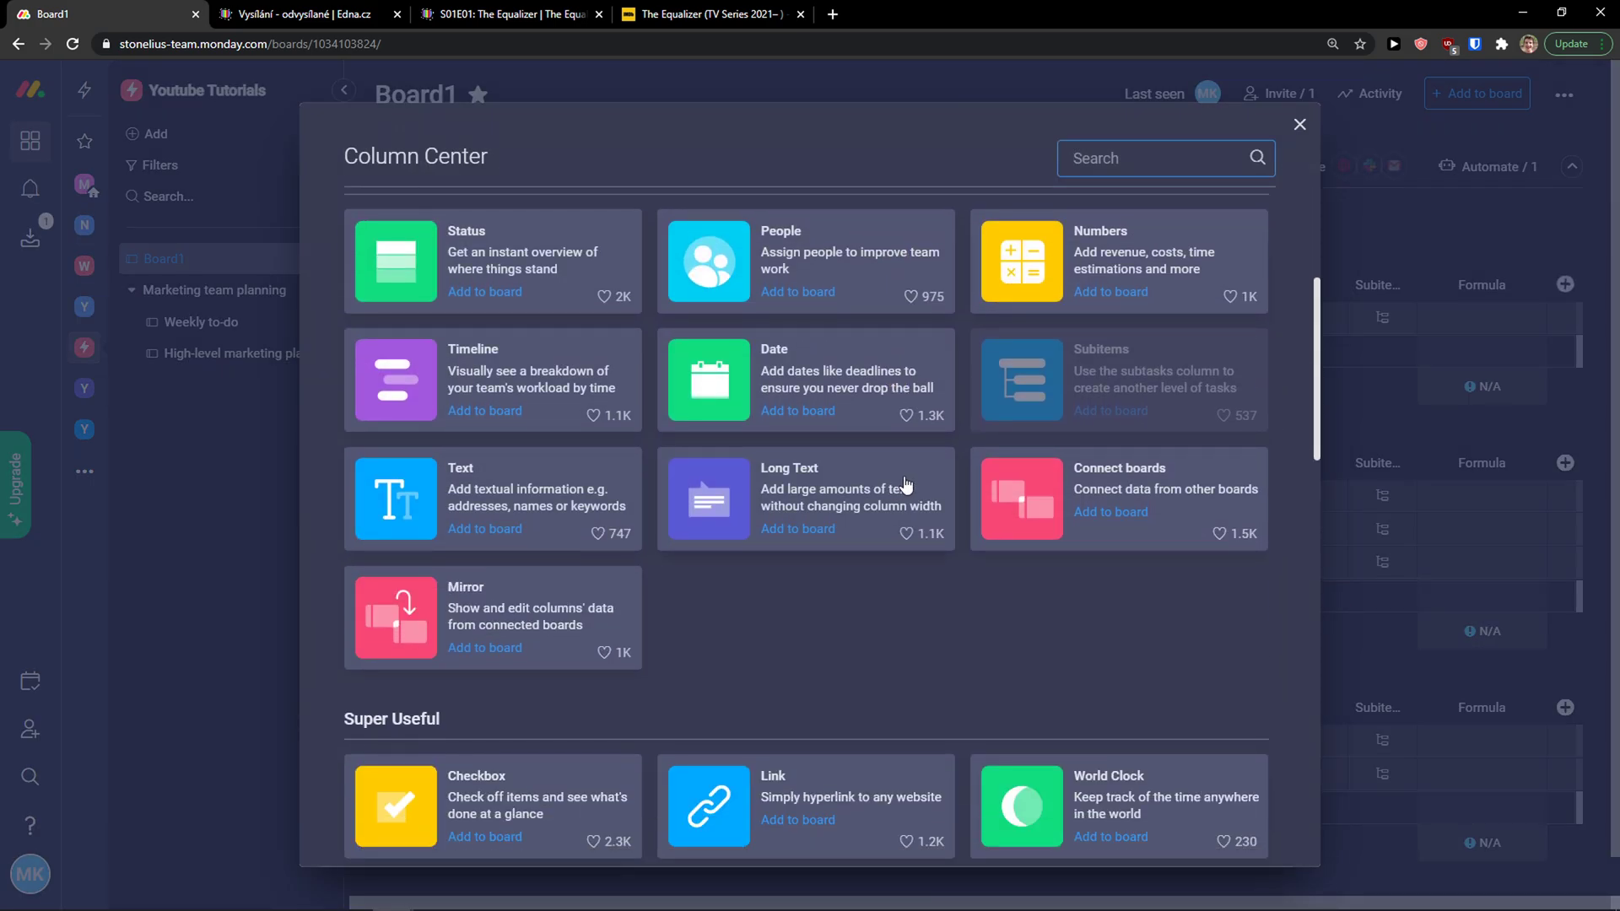
pyautogui.scroll(-3, 928, 506)
pyautogui.click(1181, 163)
pyautogui.write('time t')
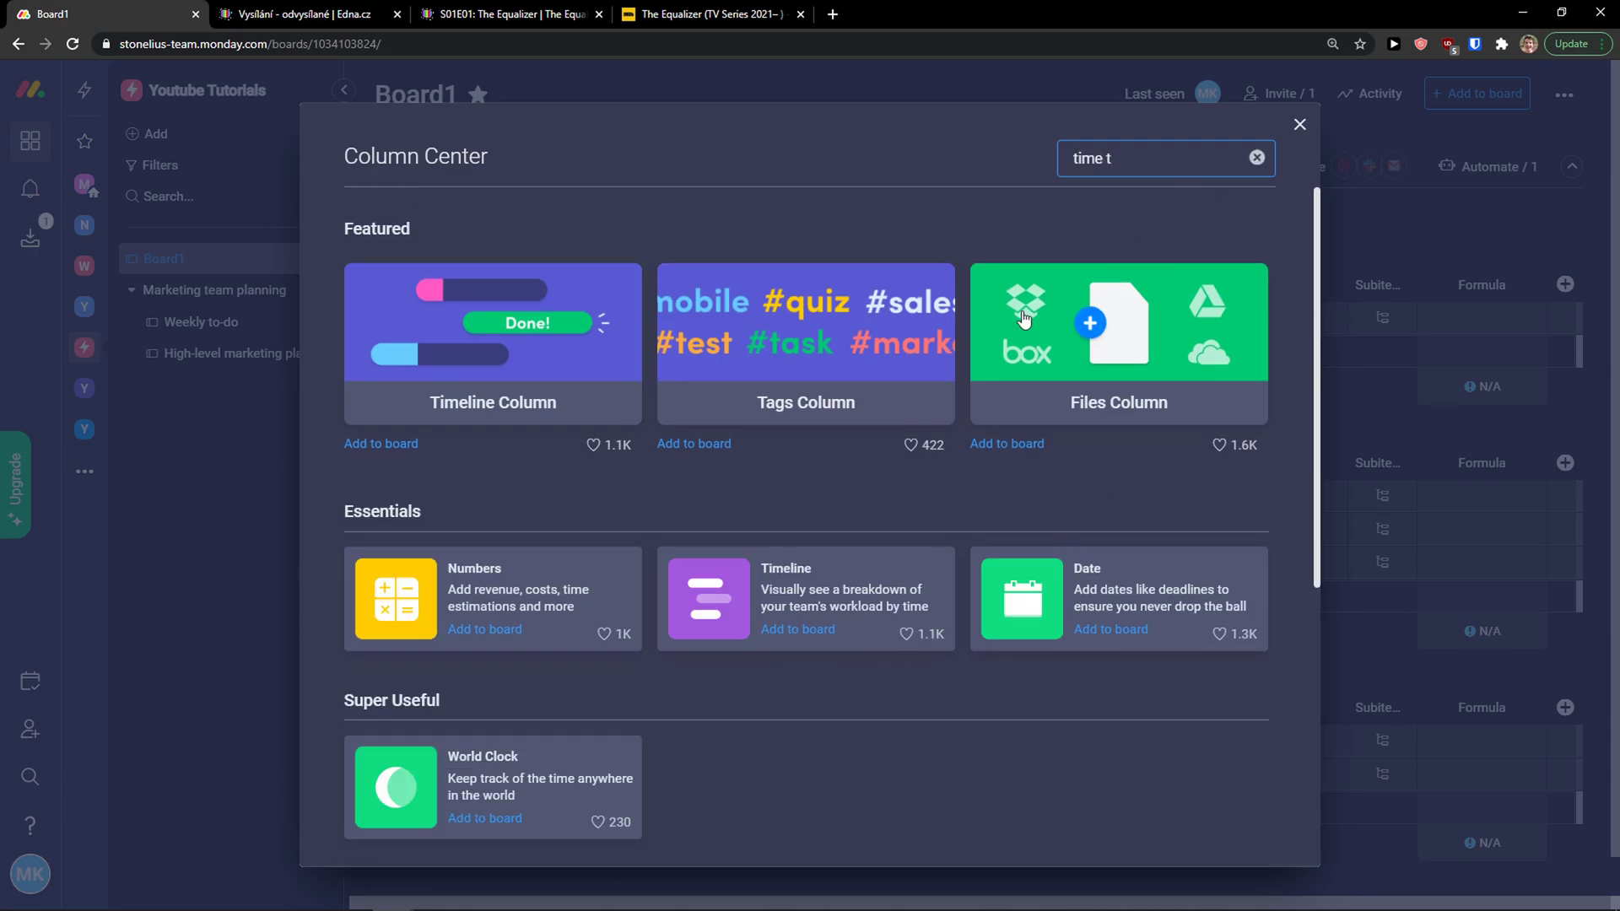
pyautogui.scroll(-4, 724, 529)
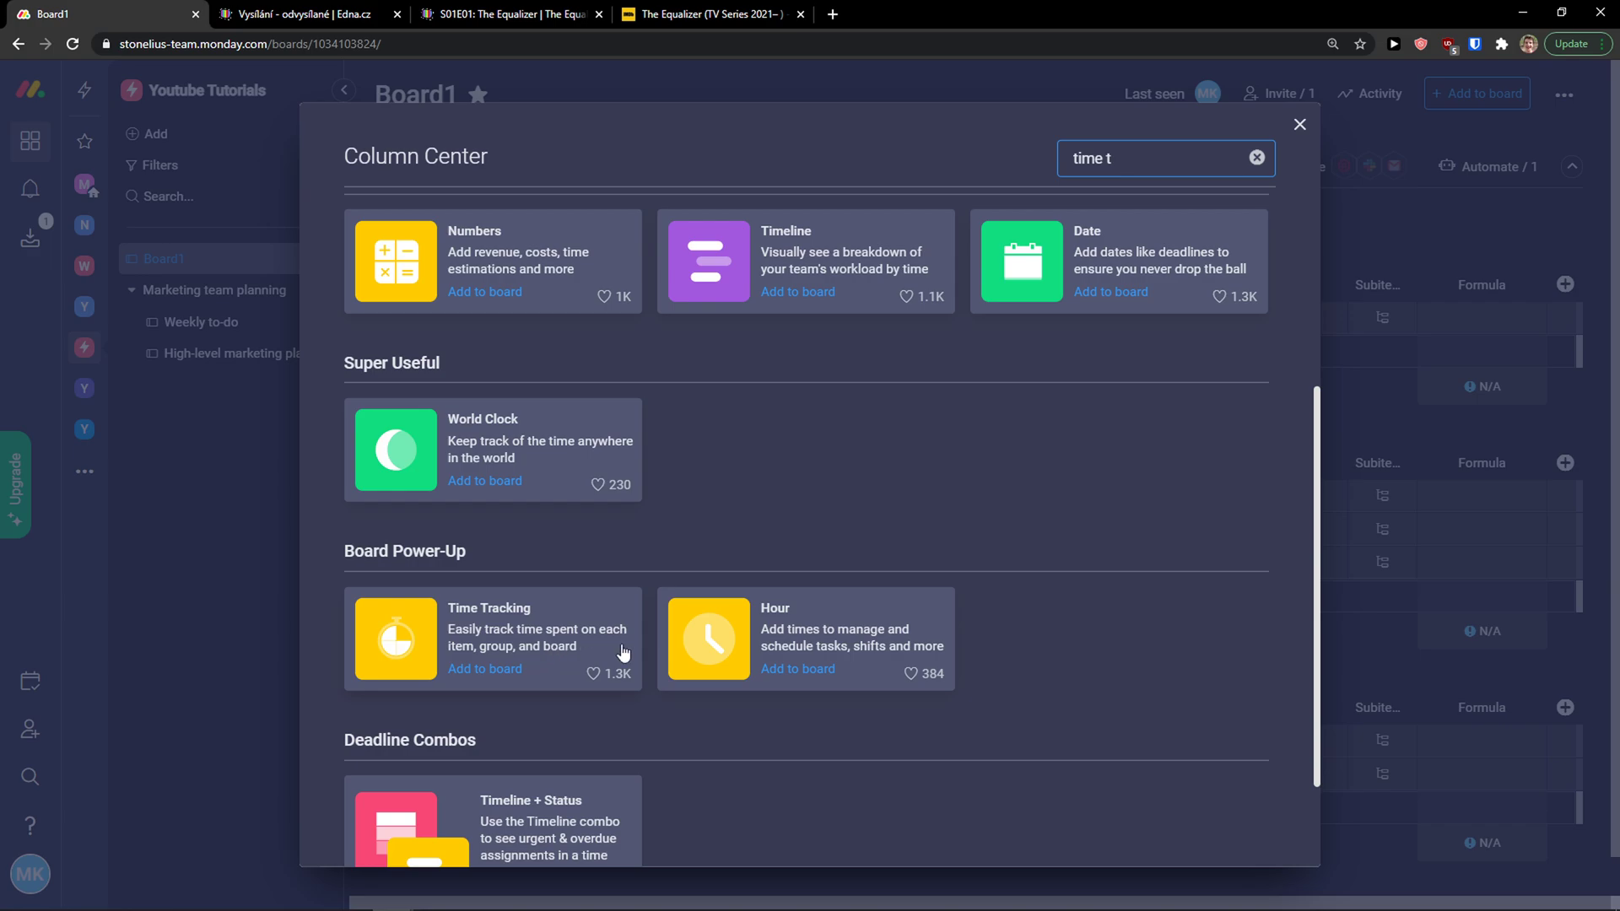
pyautogui.click(559, 629)
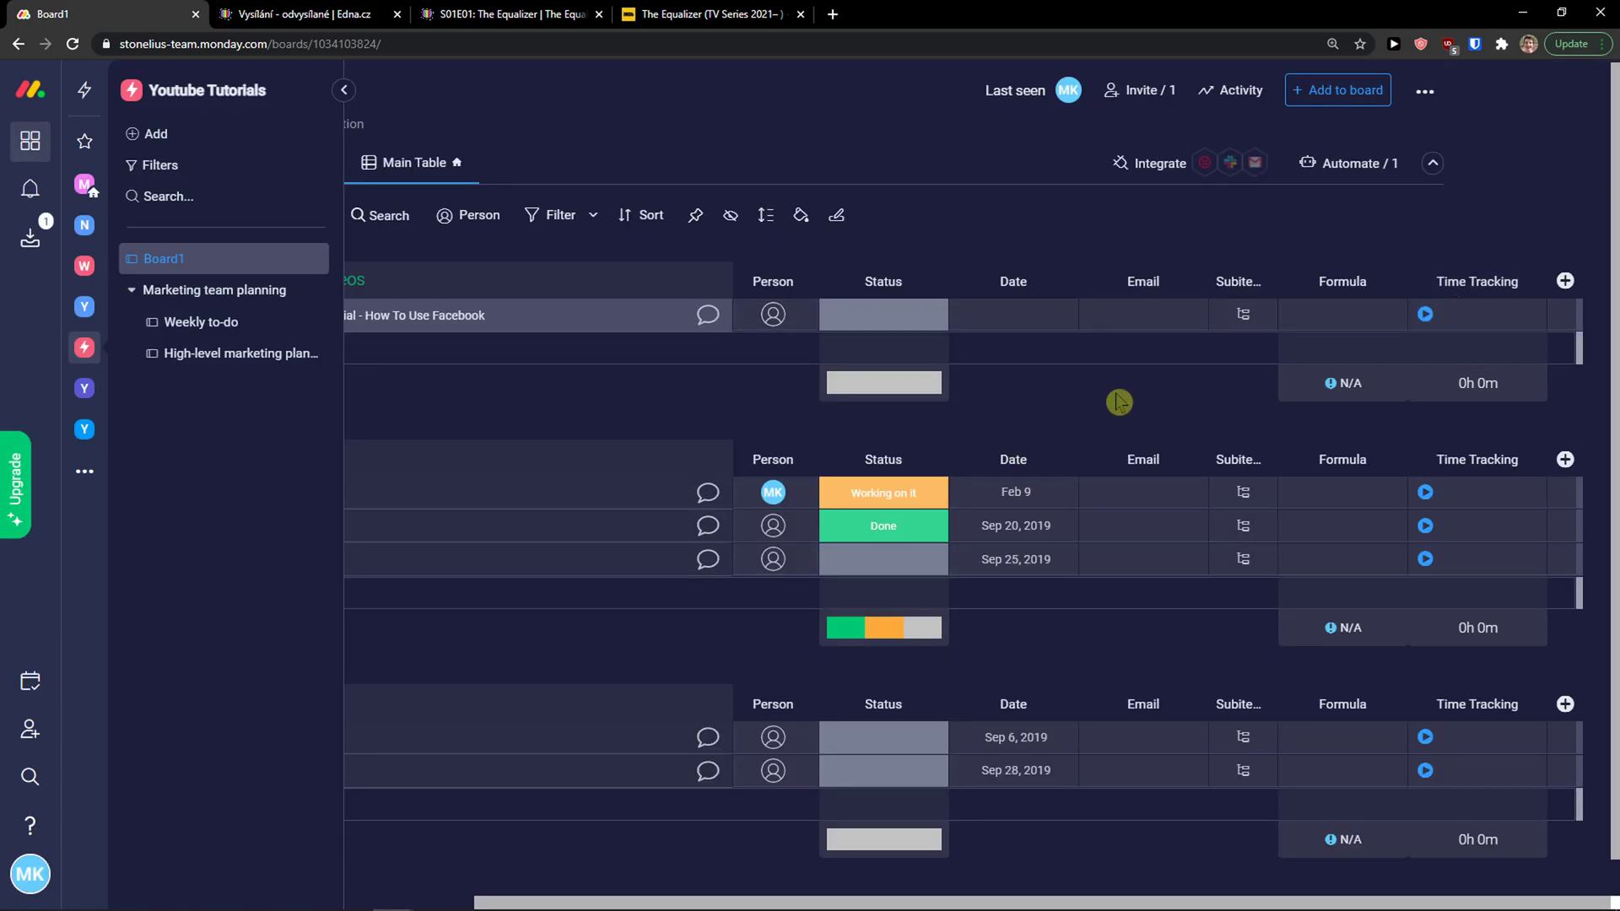
# Step: Add a new Canceled label to the Status column's labels
pyautogui.click(344, 91)
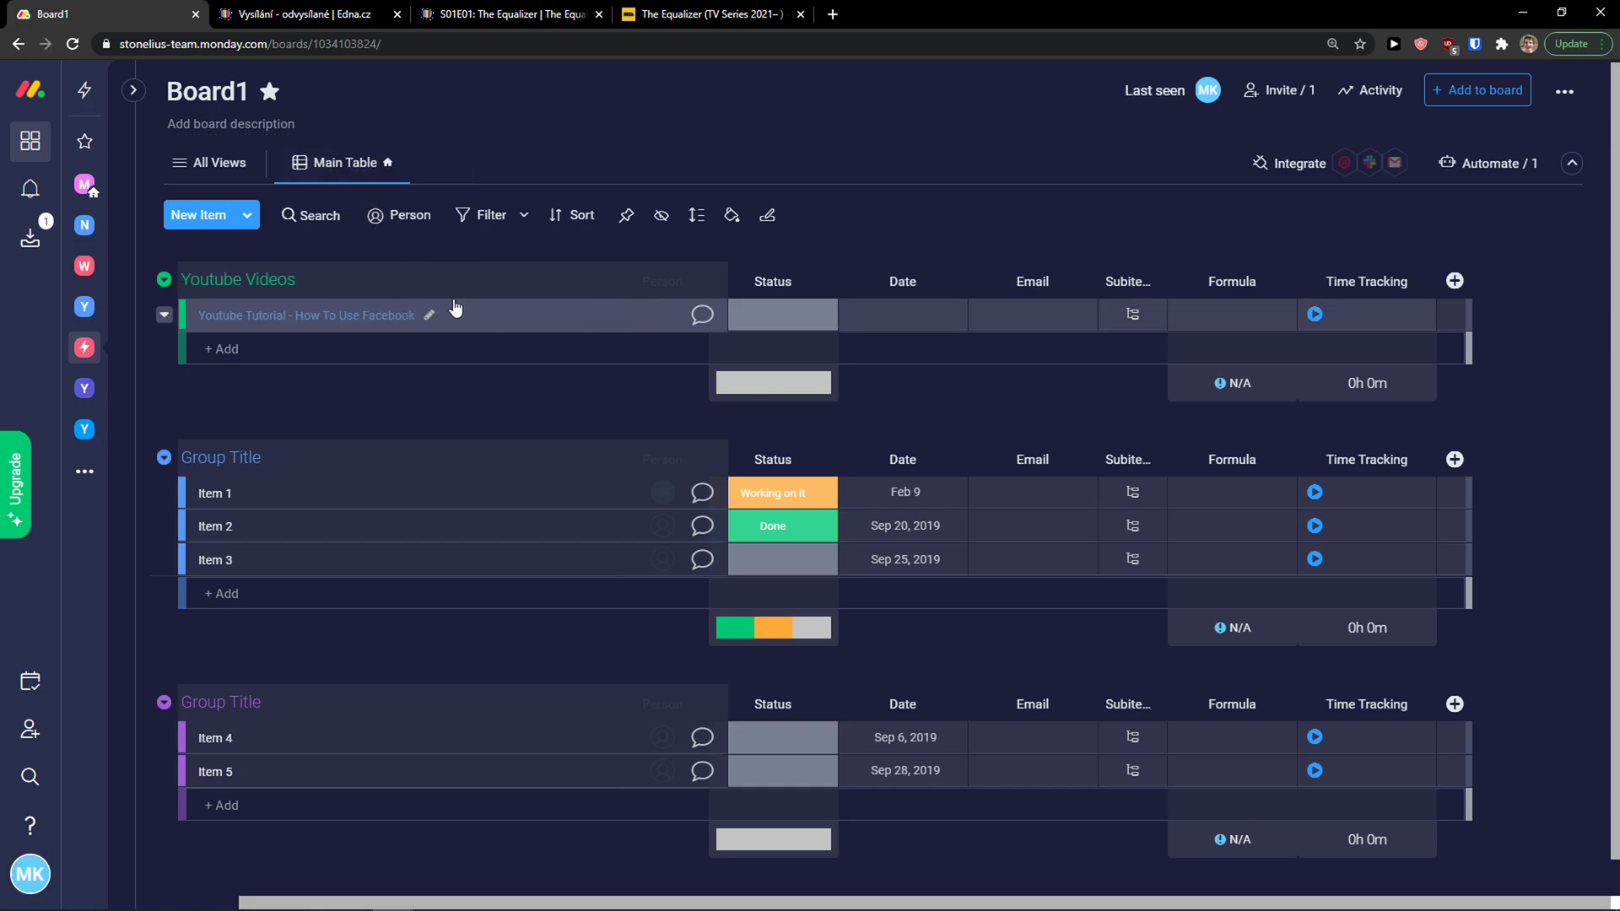
pyautogui.click(782, 316)
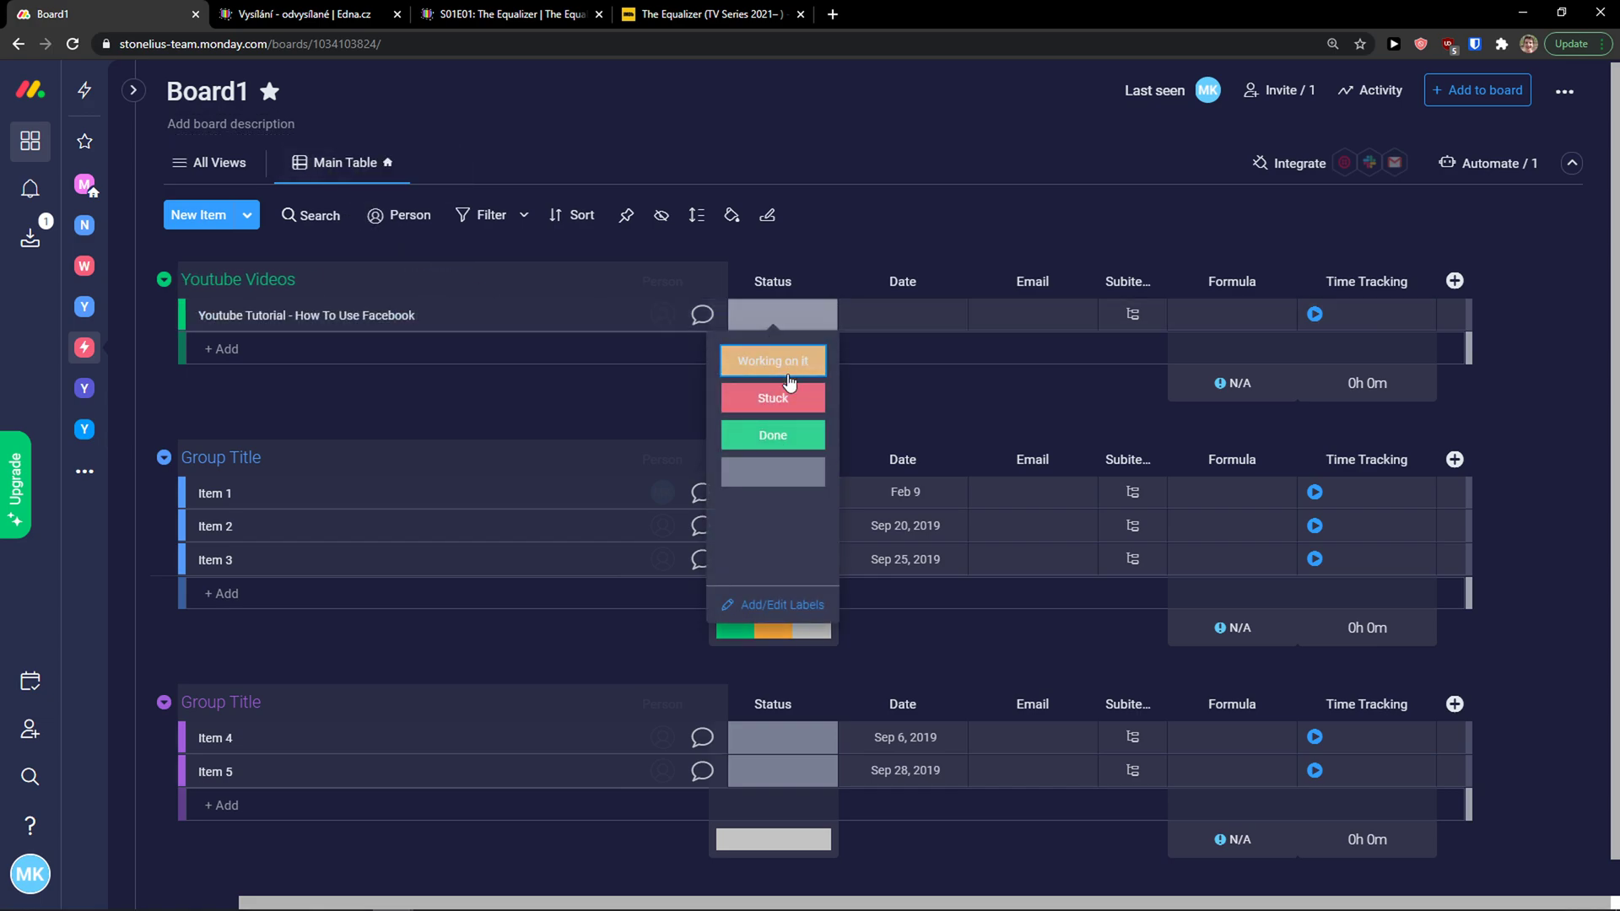
pyautogui.click(776, 605)
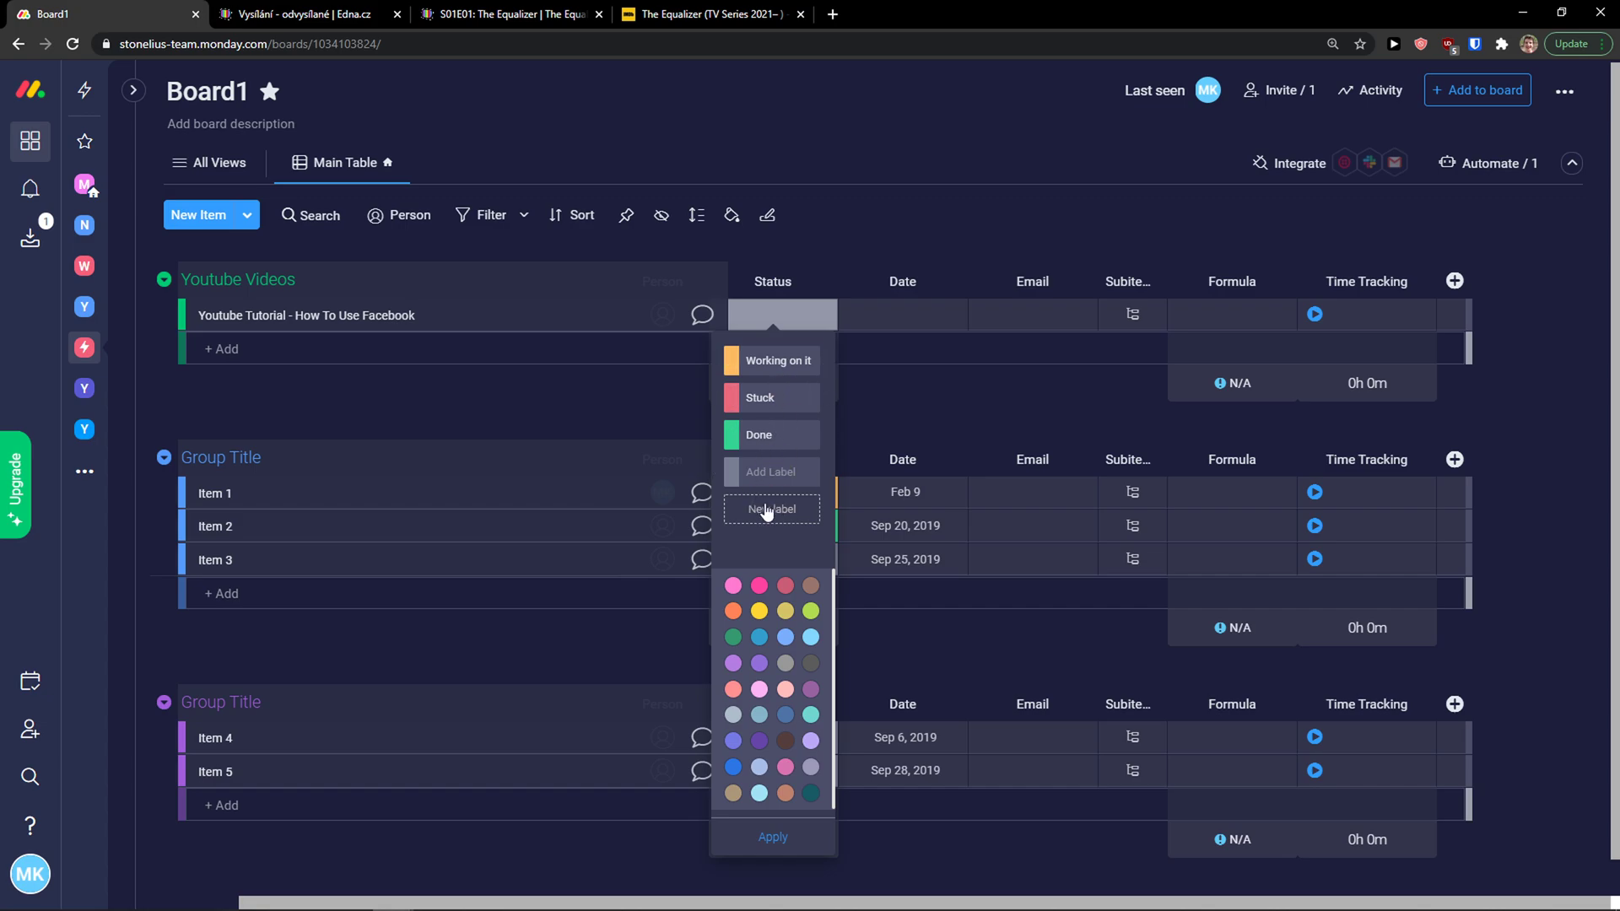
pyautogui.click(773, 476)
pyautogui.write('Canceled')
pyautogui.press('Return')
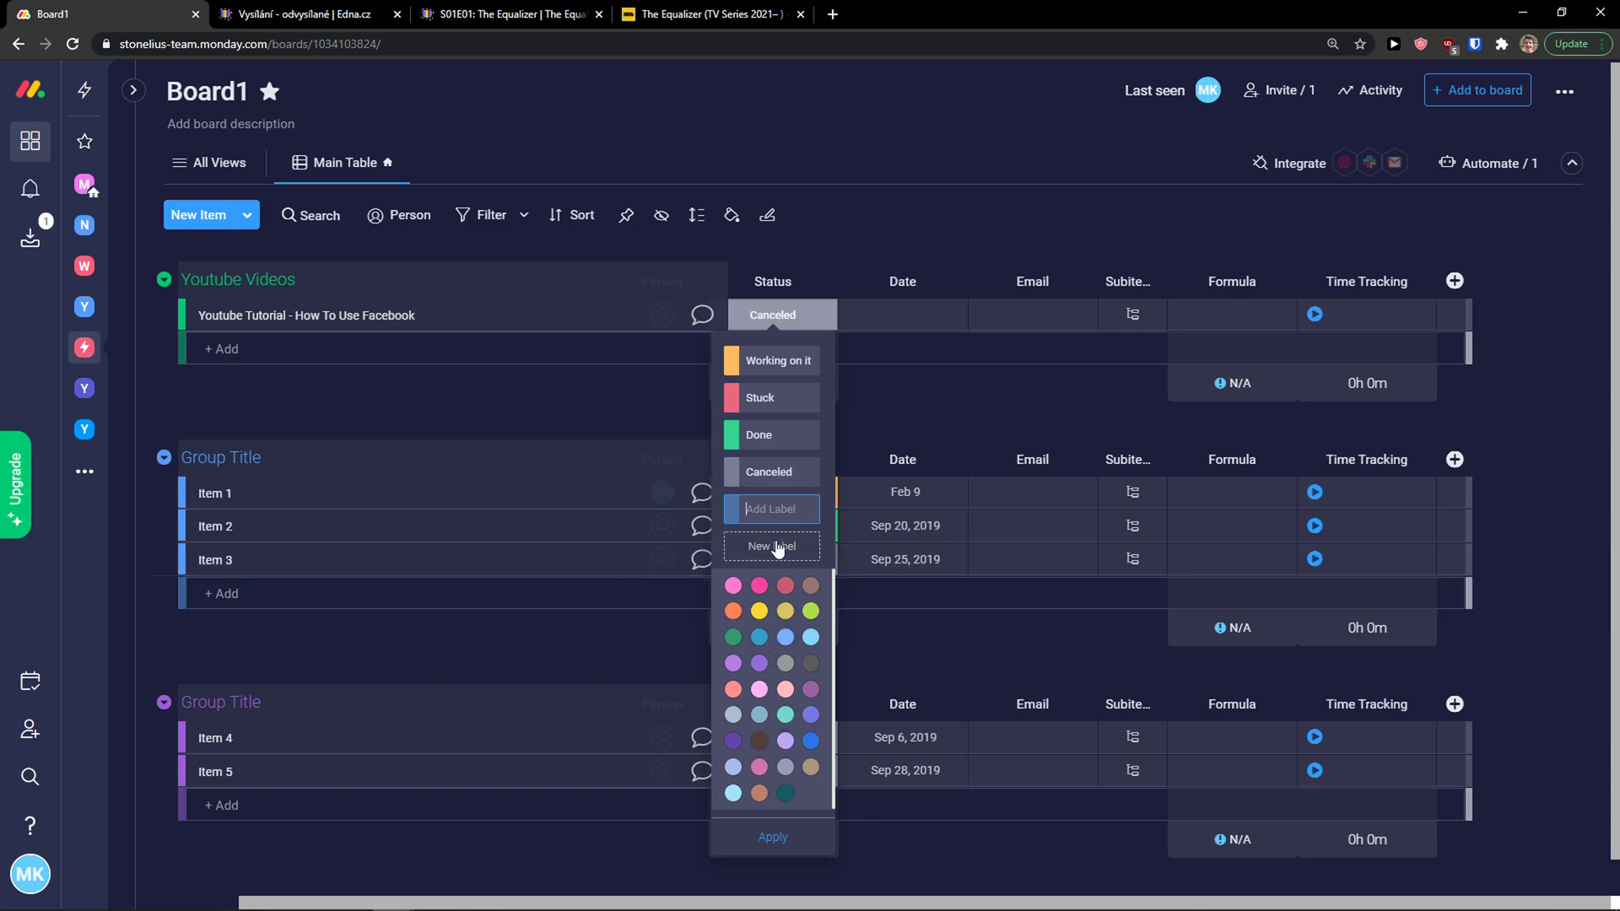
pyautogui.click(767, 473)
pyautogui.click(754, 481)
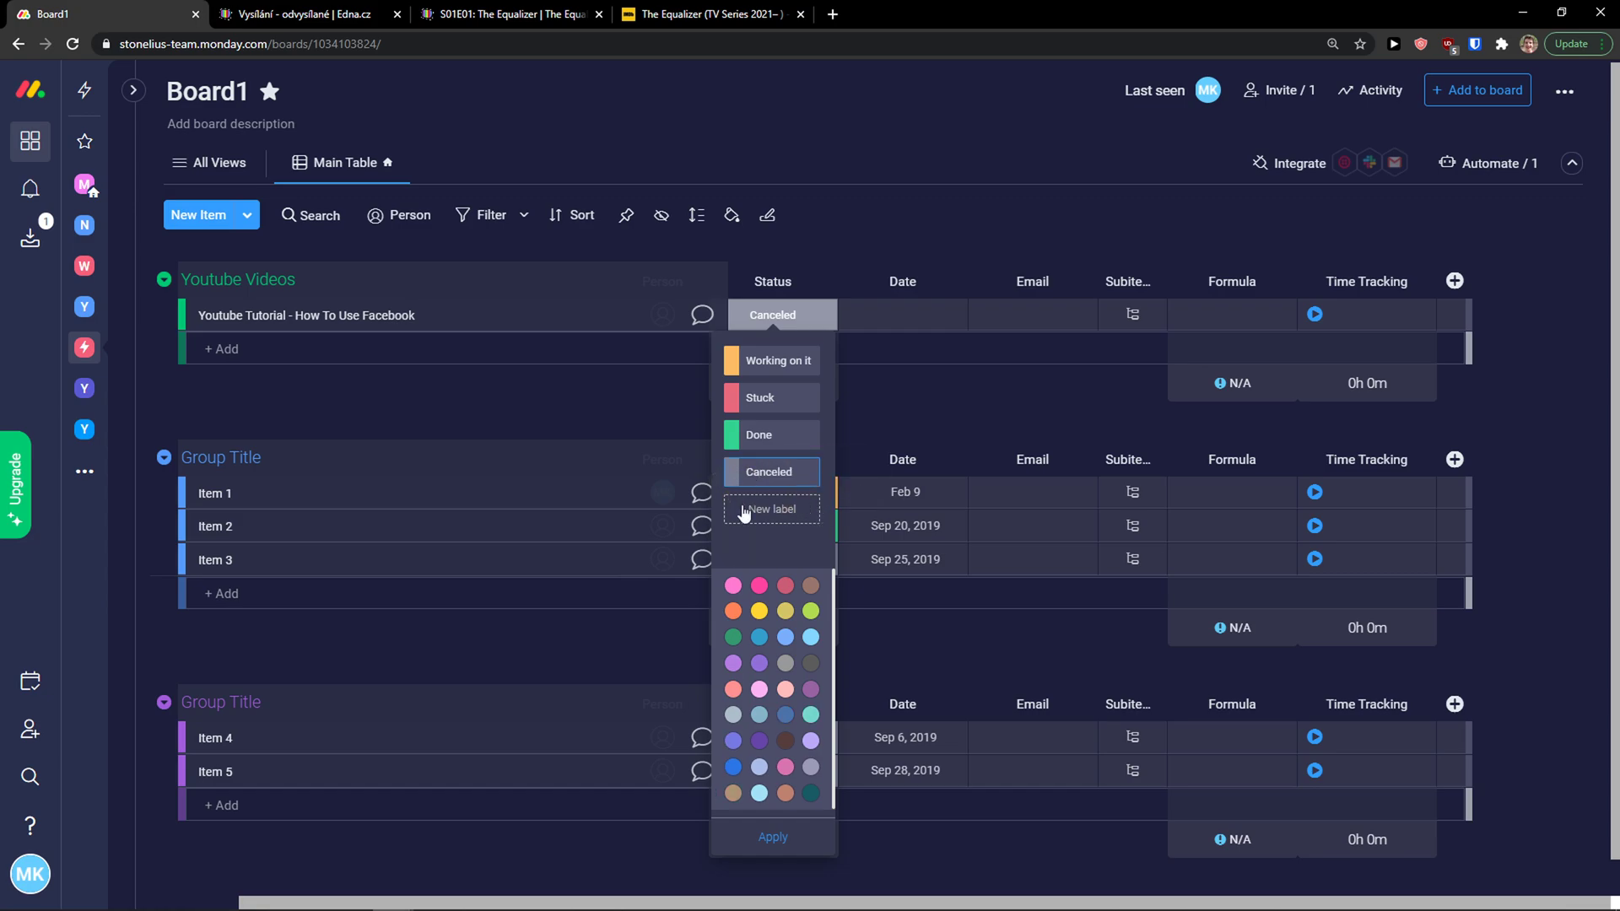
pyautogui.click(662, 409)
# Step: Set the tutorial item's status to Working on it and its date to Feb 25
pyautogui.click(815, 318)
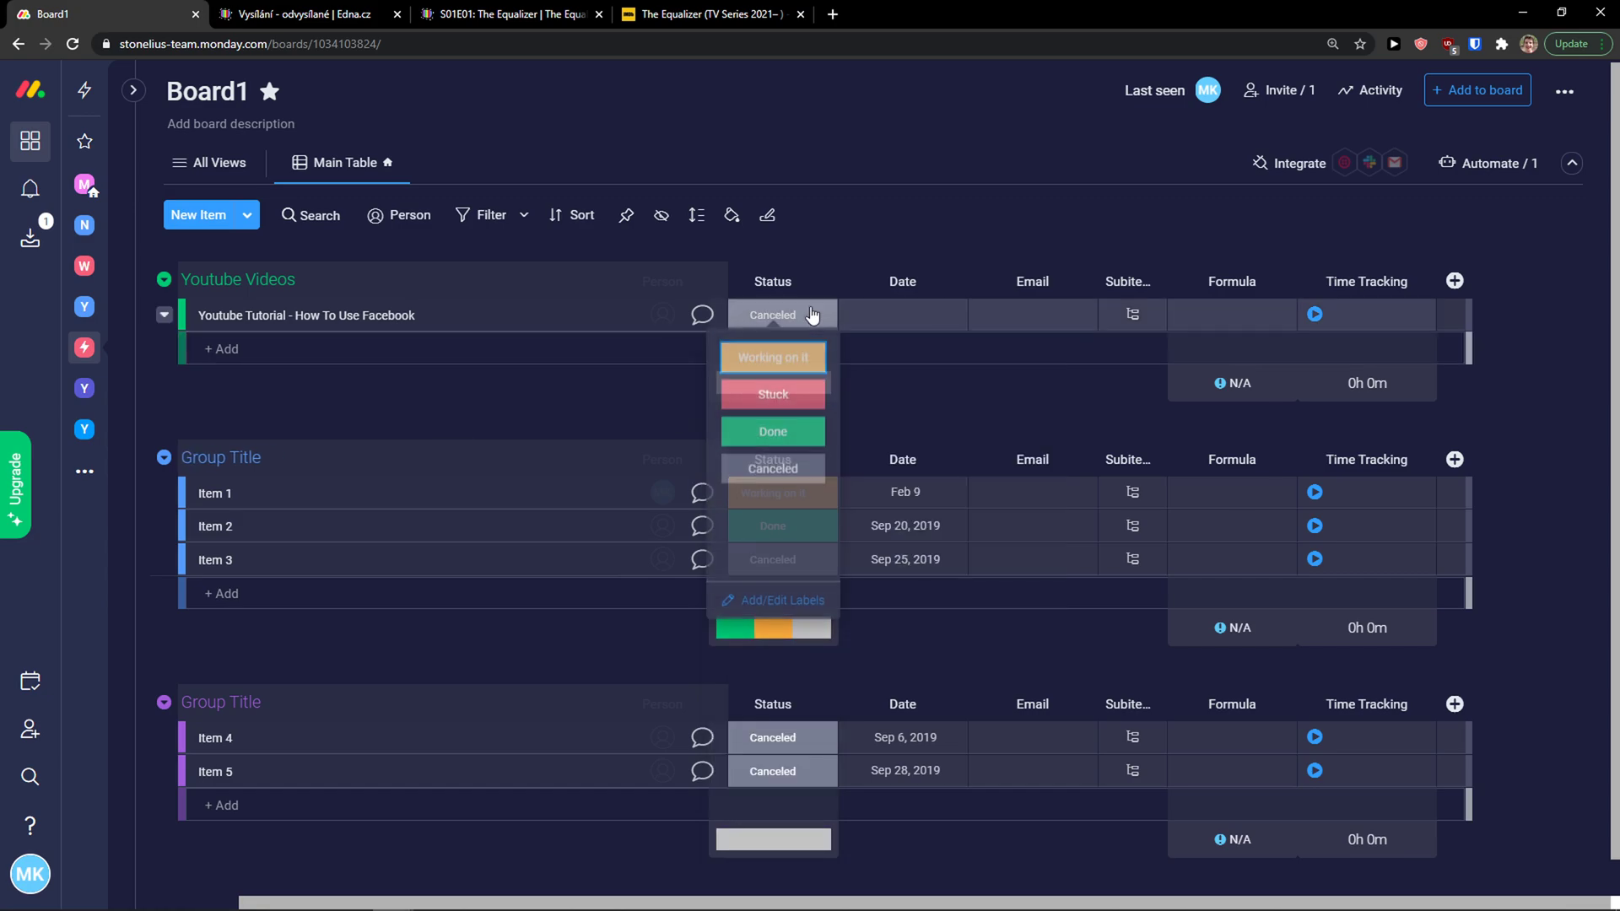
pyautogui.click(768, 357)
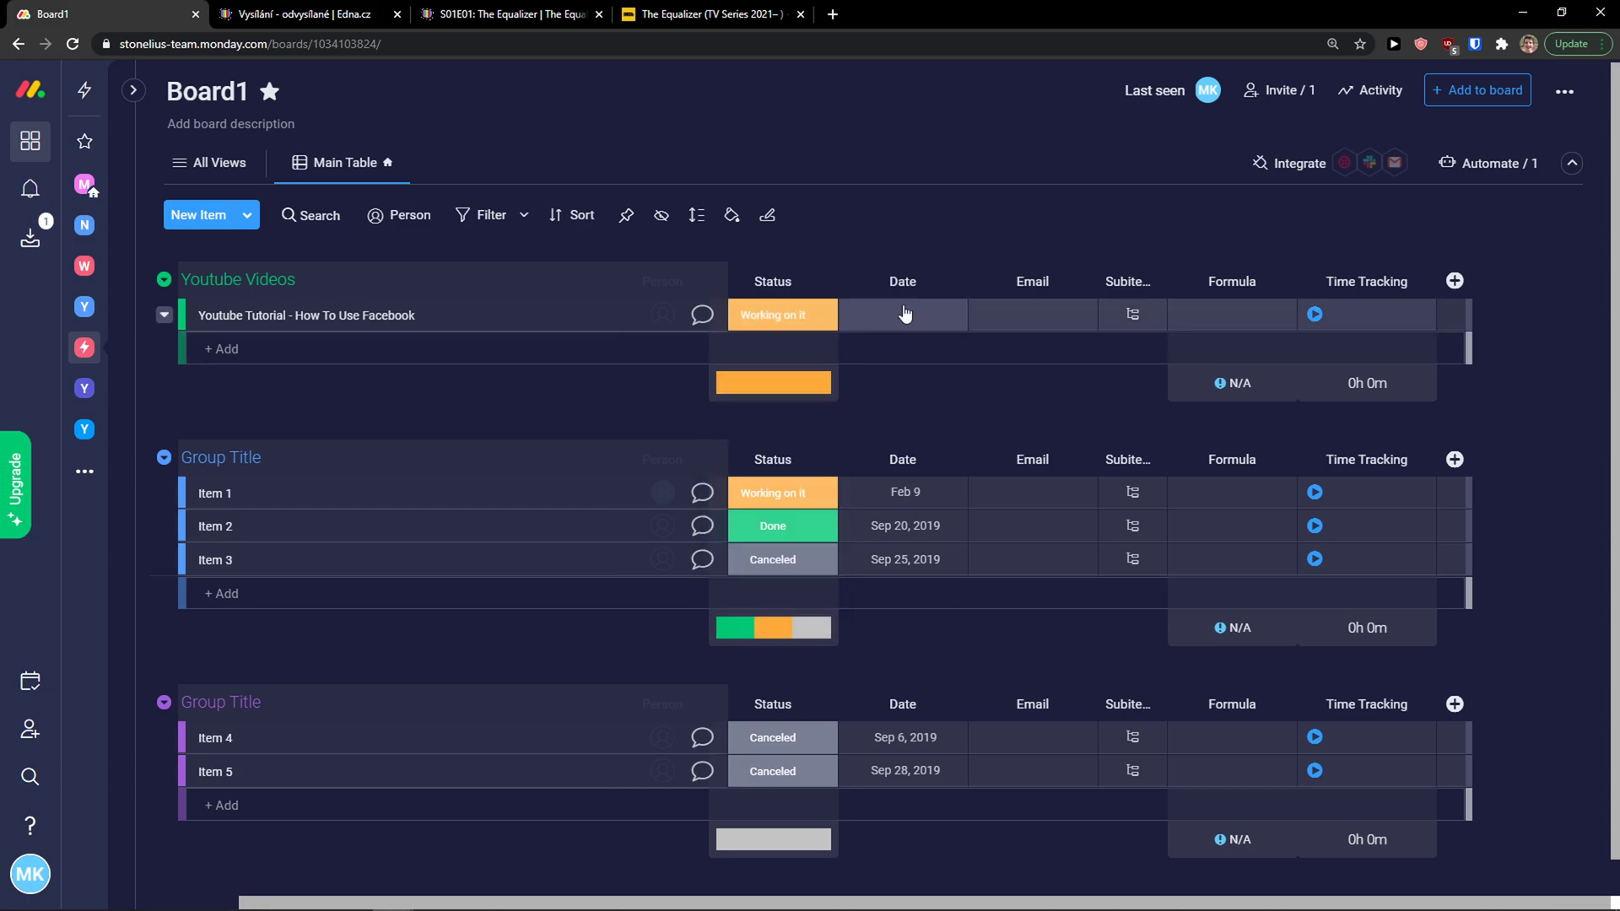
pyautogui.click(904, 315)
pyautogui.click(905, 565)
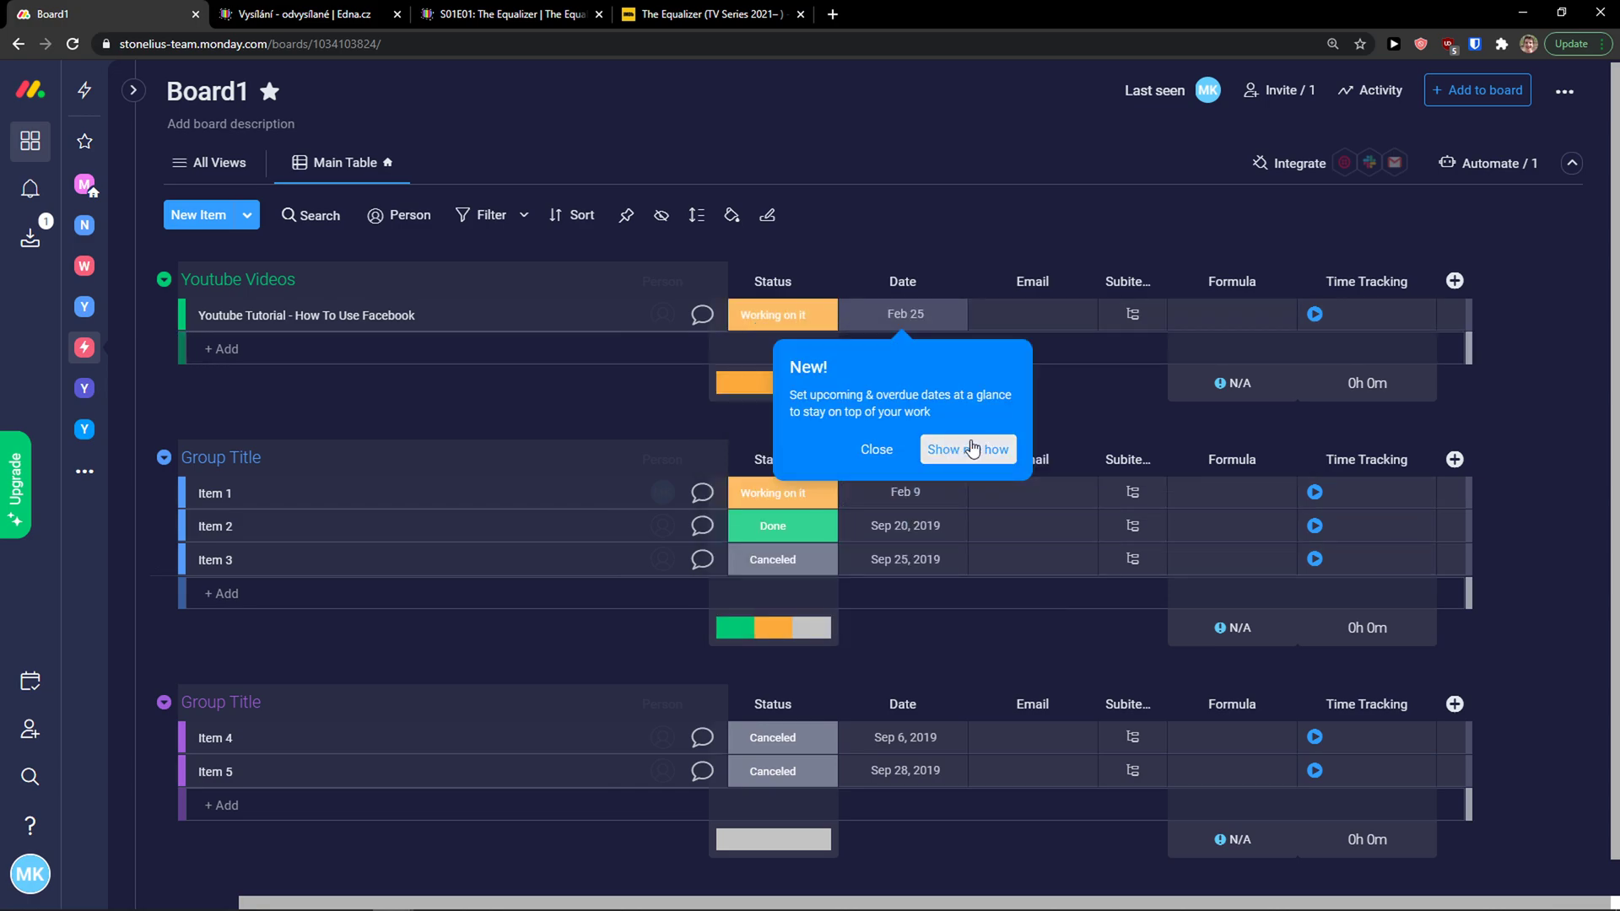
pyautogui.click(876, 456)
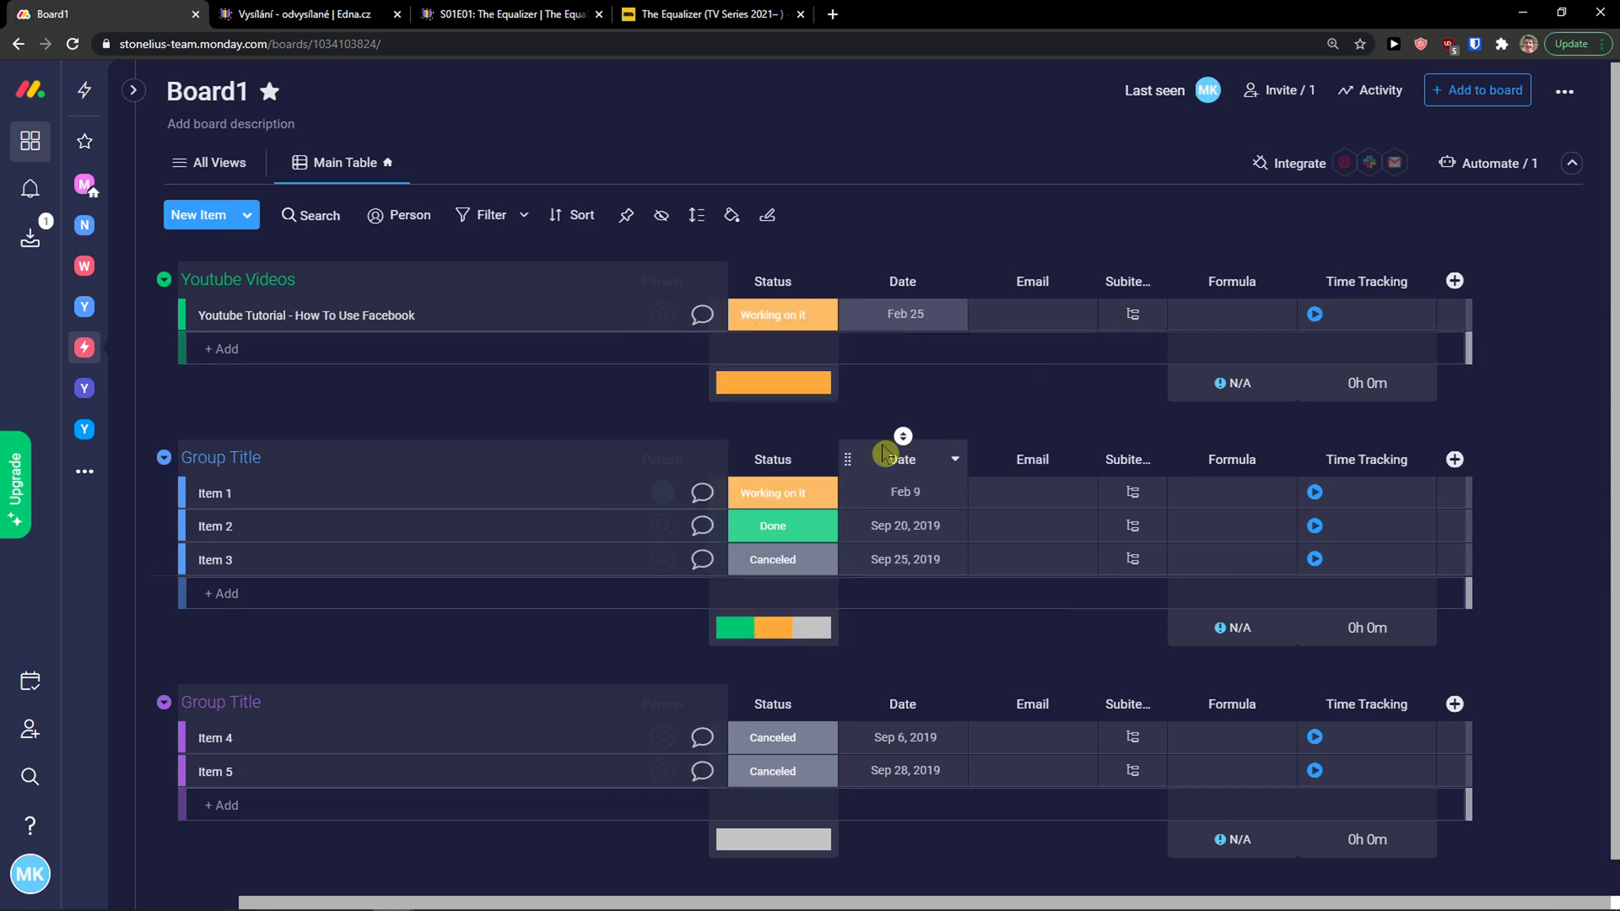
# Step: Enter an email address in the tutorial item's Email cell
pyautogui.click(1006, 310)
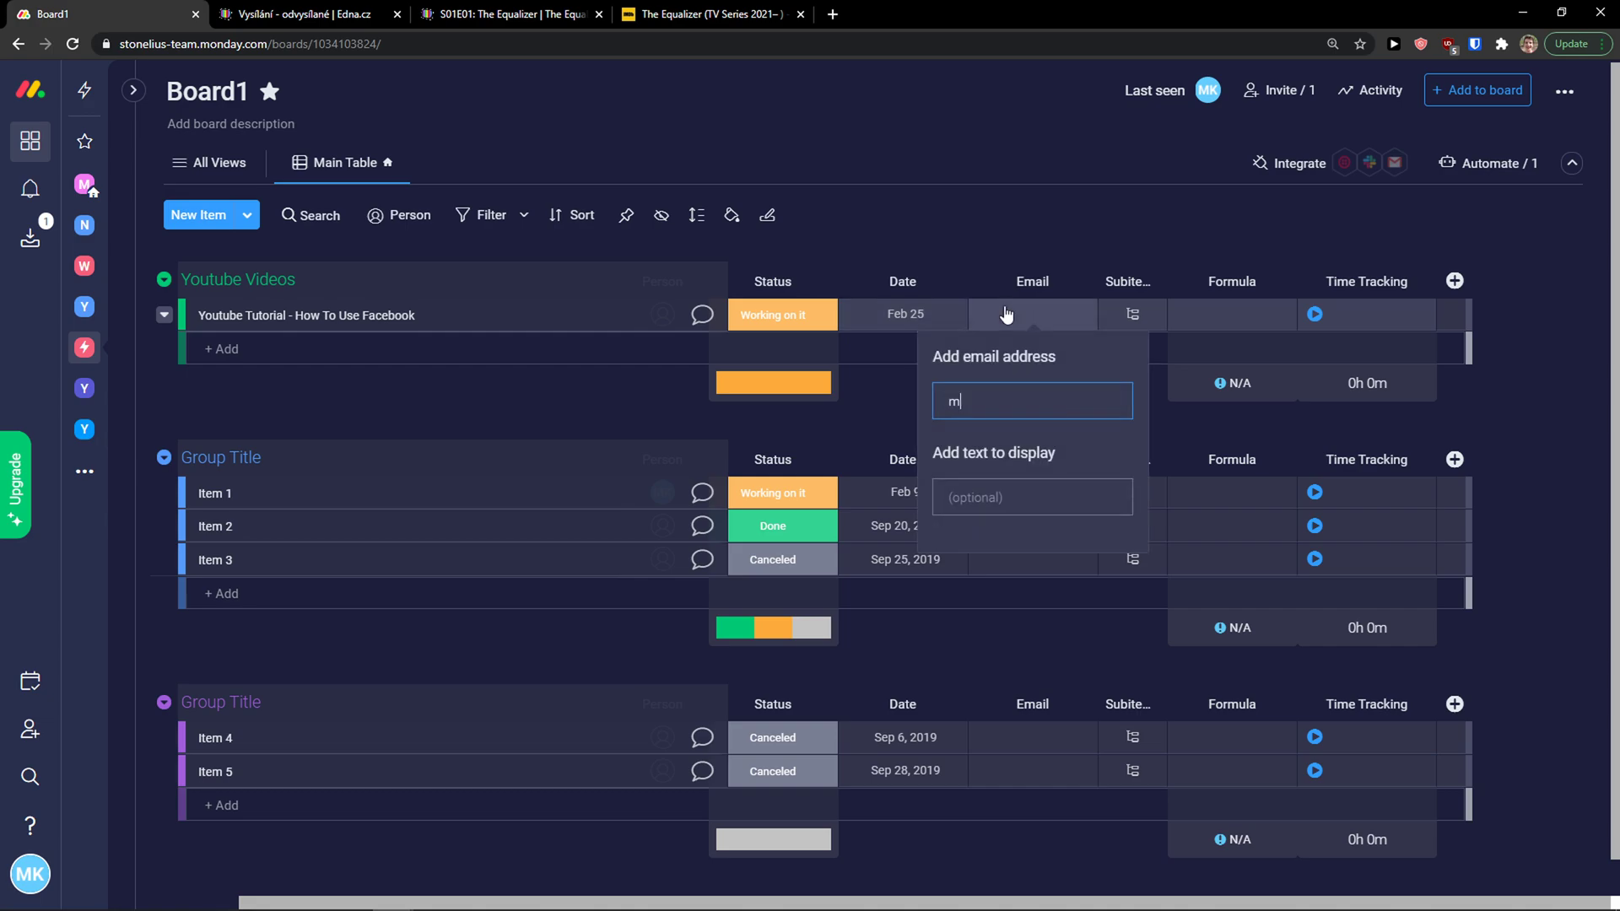
pyautogui.press('Return')
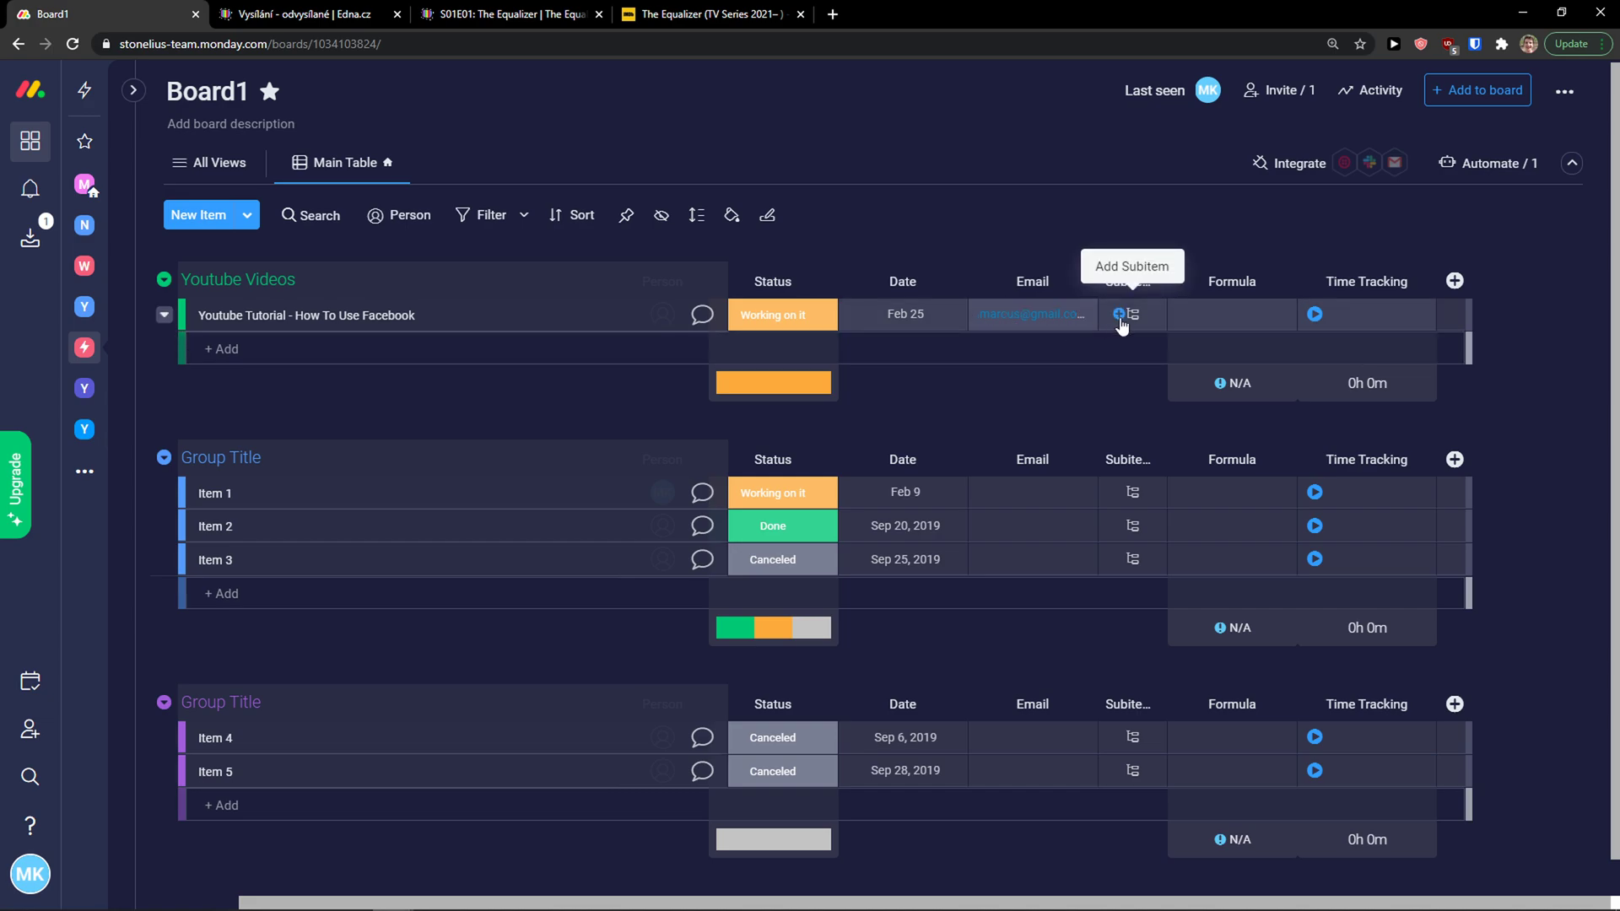
# Step: Add a subitem named 'First sub item' to the tutorial item
pyautogui.click(1132, 314)
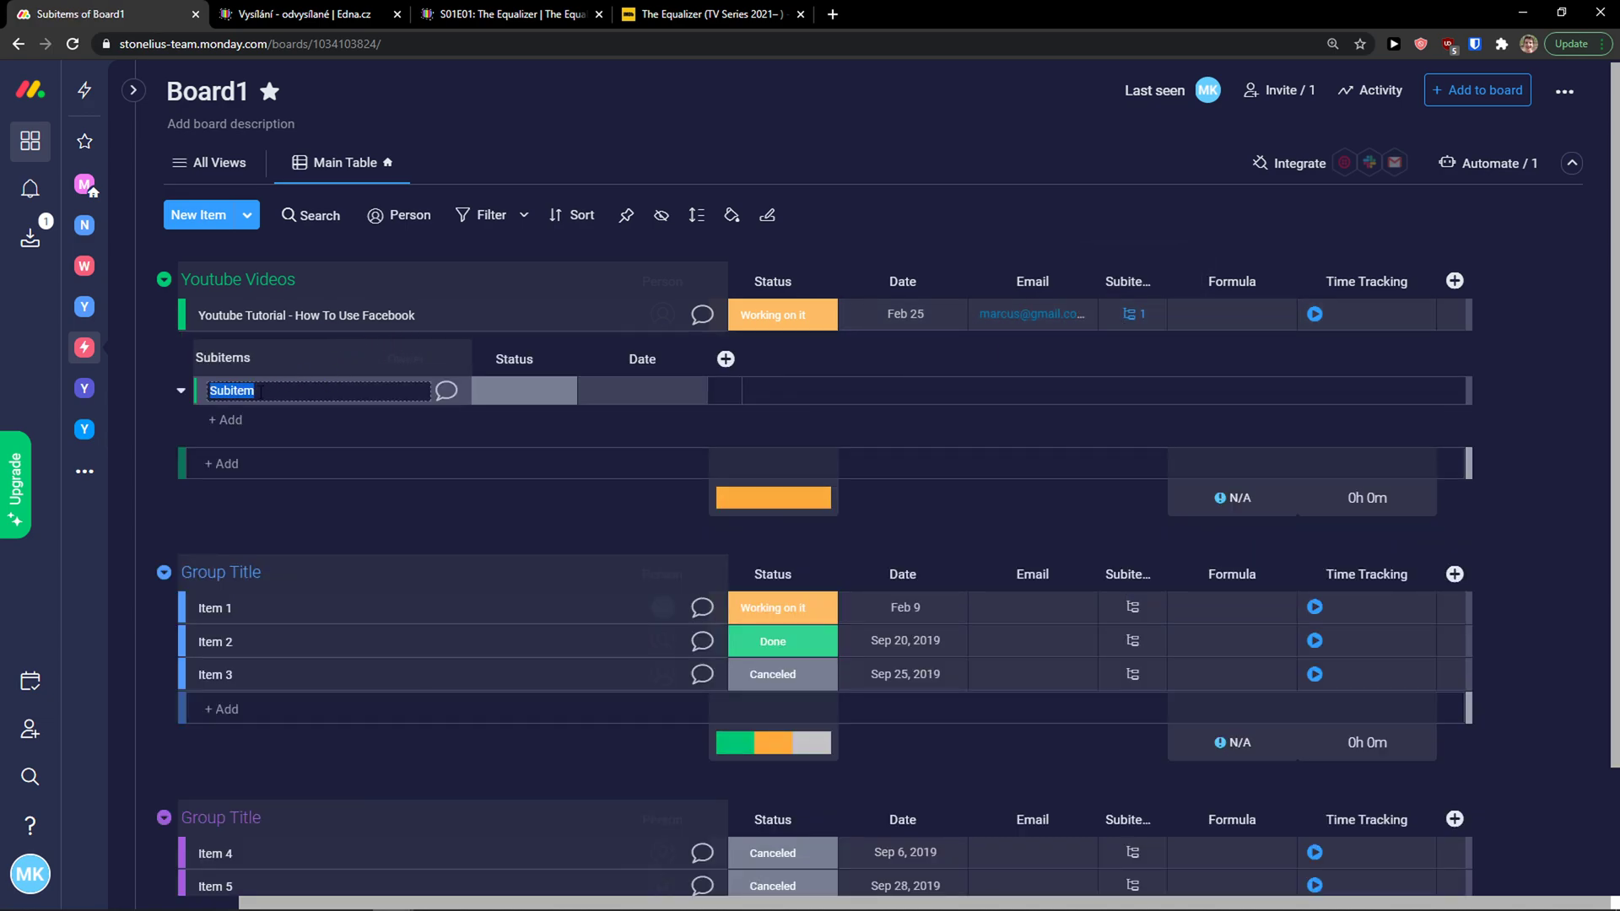
pyautogui.write('First sub item')
pyautogui.press('Return')
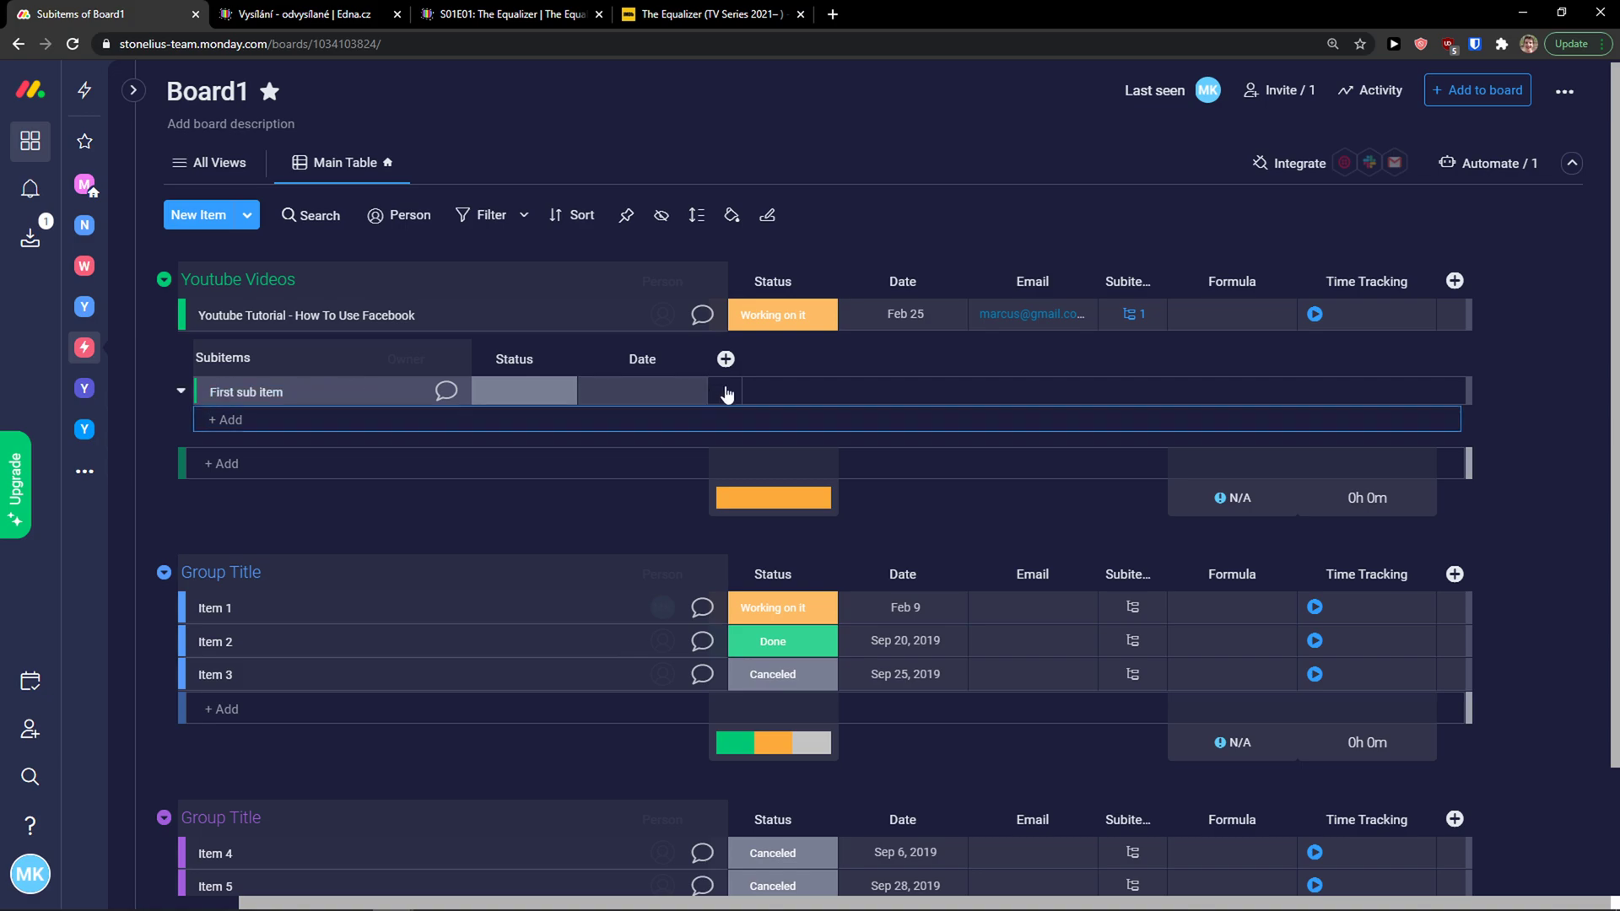
pyautogui.moveTo(774, 904); pyautogui.dragTo(667, 903)
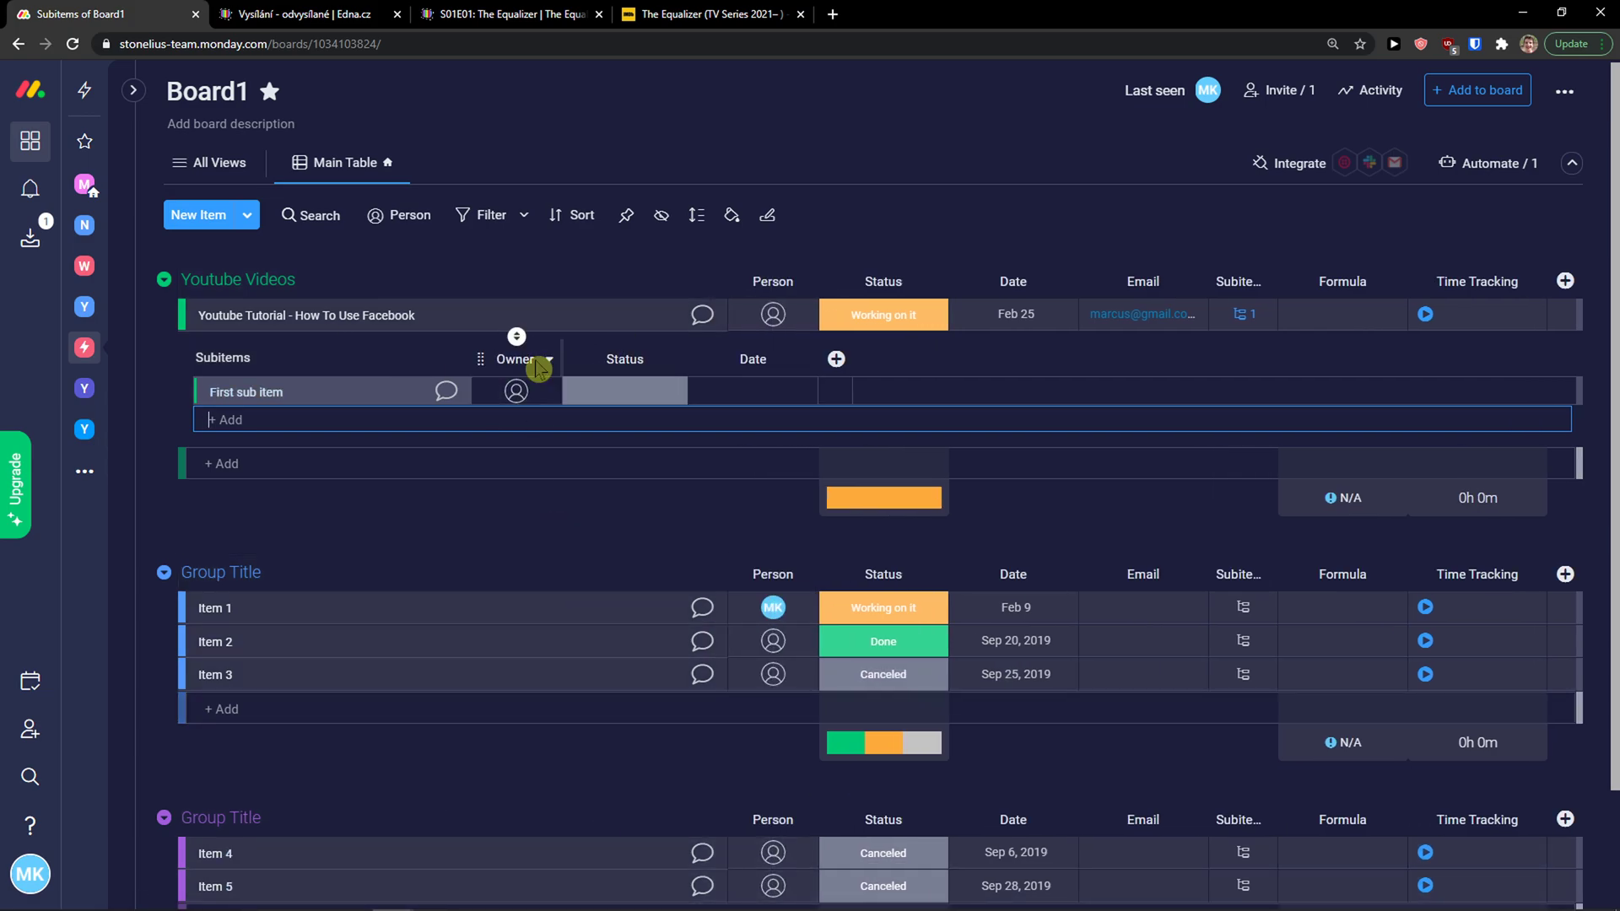
# Step: Open First sub item's options and close them without choosing anything
pyautogui.click(164, 280)
pyautogui.click(163, 279)
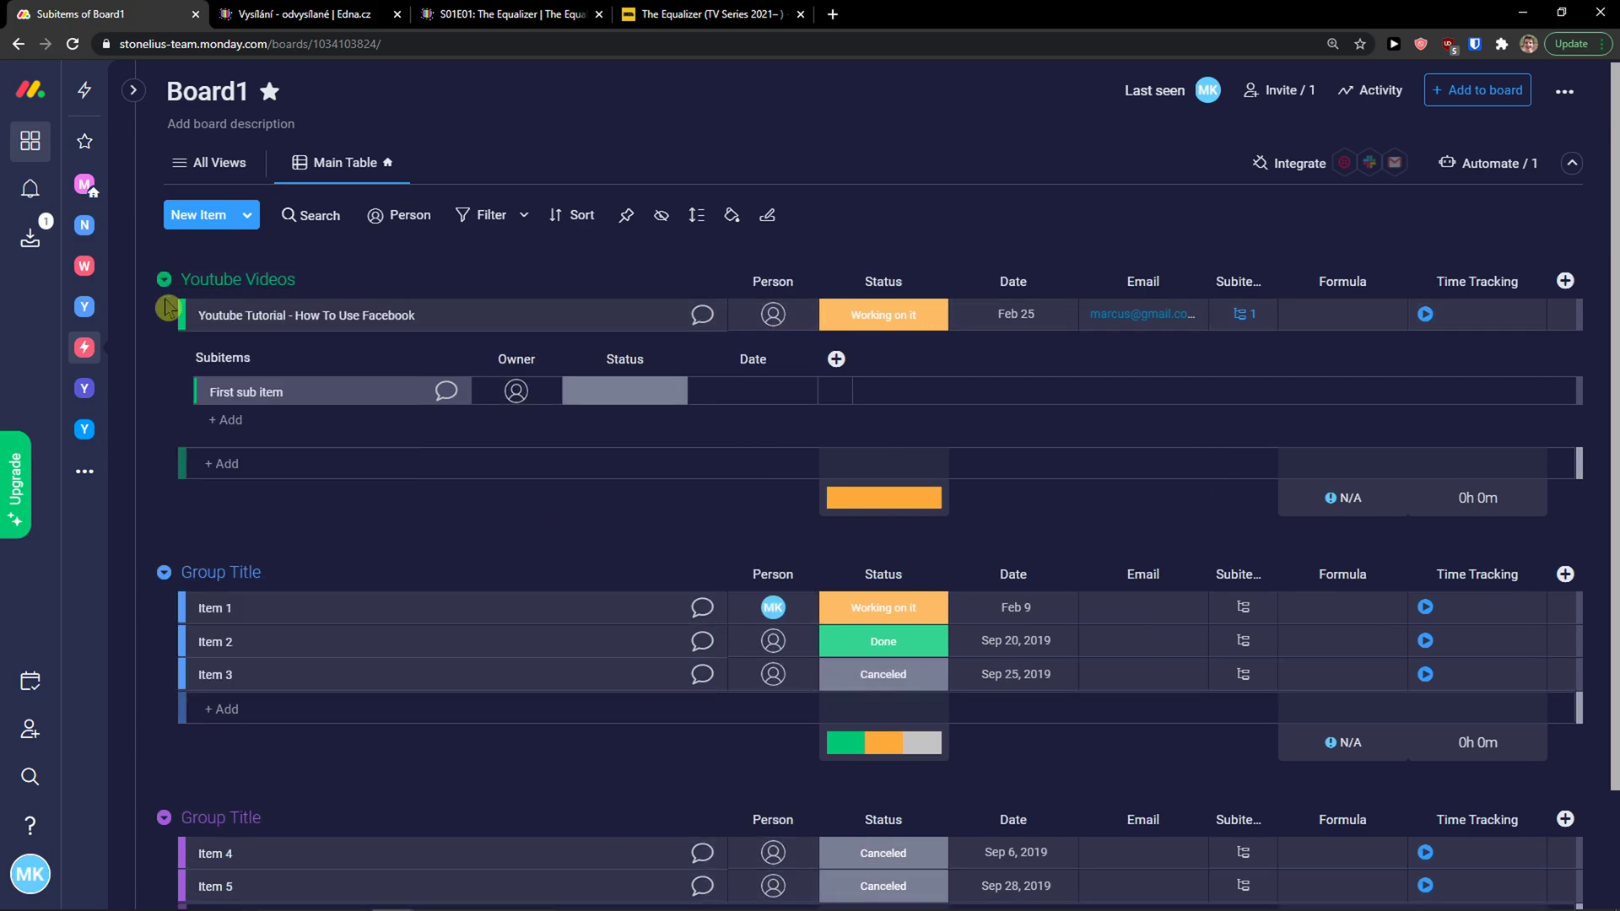
pyautogui.click(164, 315)
pyautogui.click(180, 390)
pyautogui.click(181, 391)
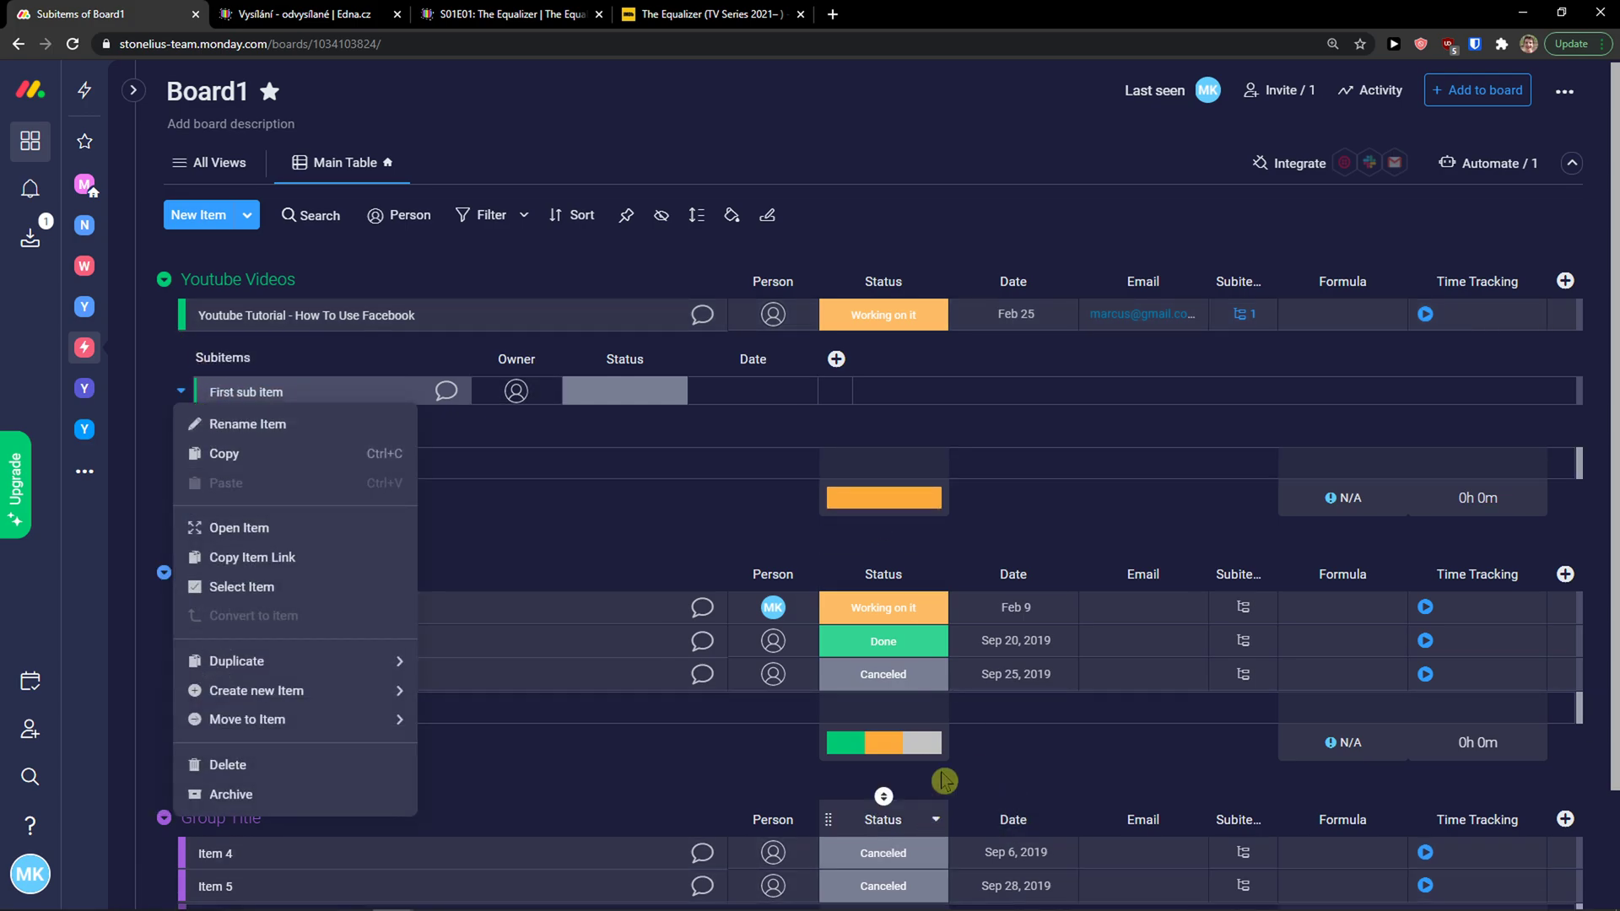
pyautogui.click(1249, 360)
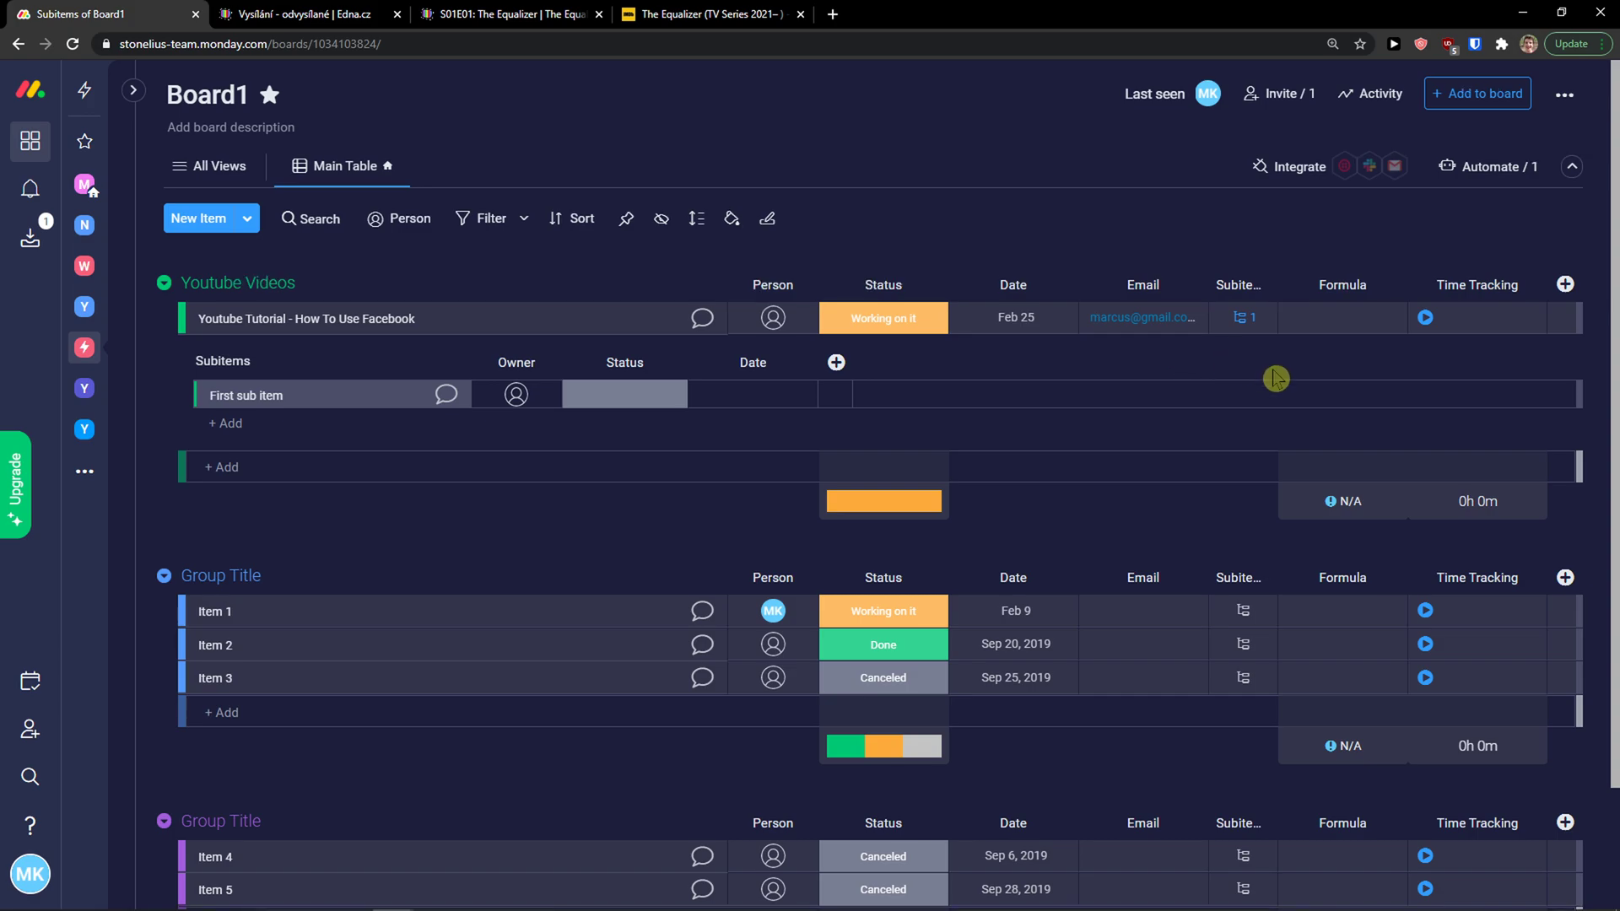
pyautogui.scroll(-2, 1259, 372)
pyautogui.scroll(2, 1067, 589)
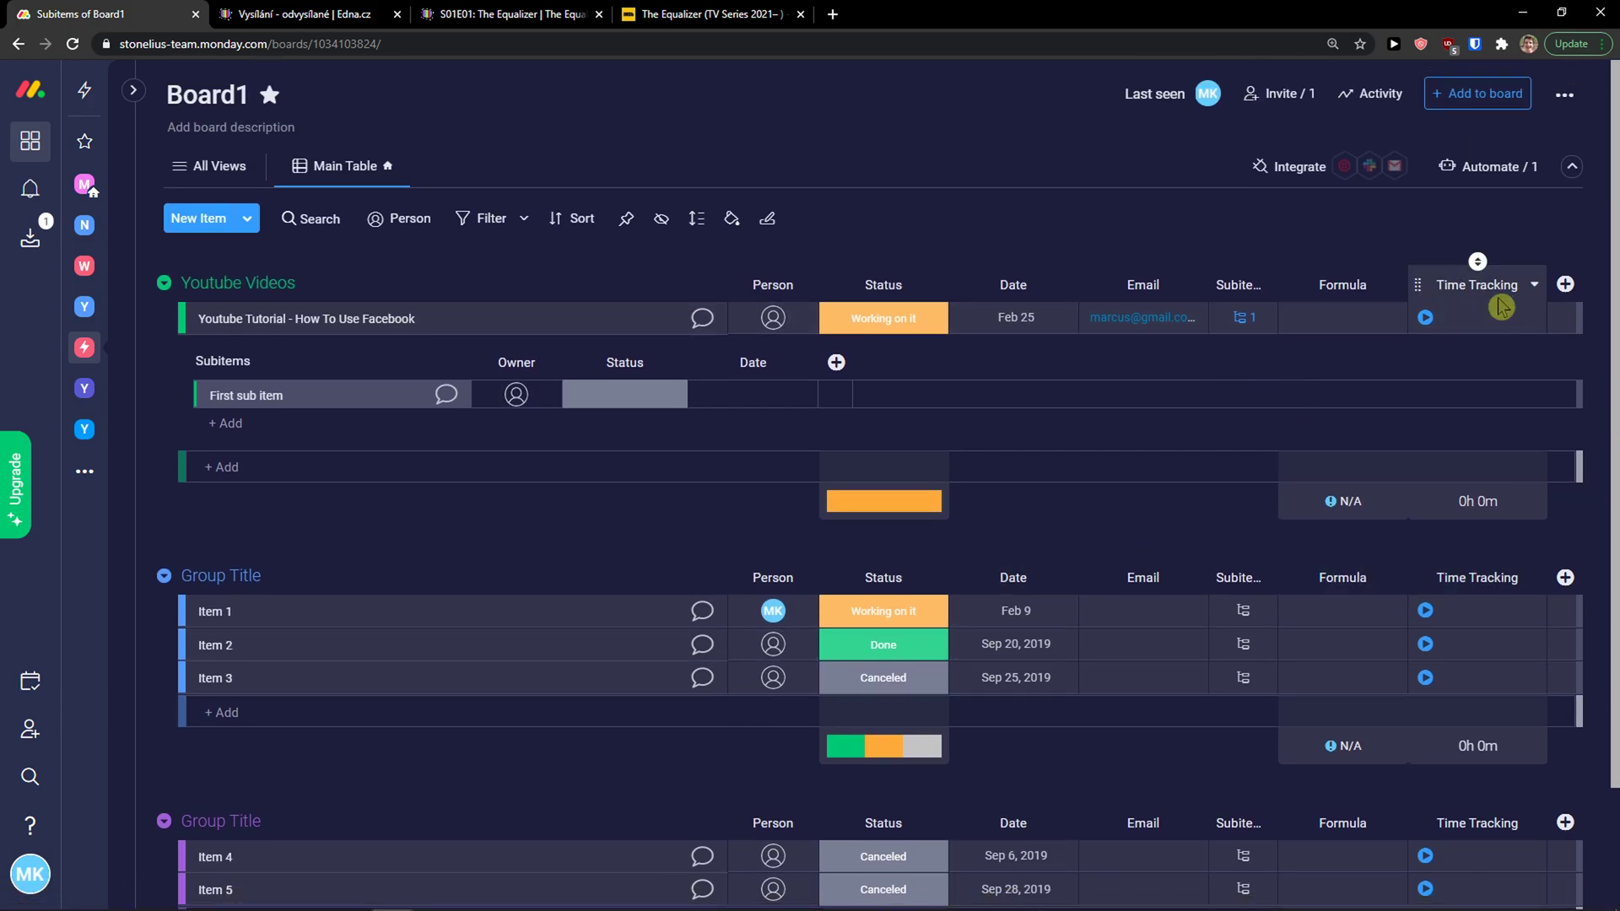
# Step: Browse the tutorial item's formula function list and close it without setting a formula
pyautogui.click(1346, 320)
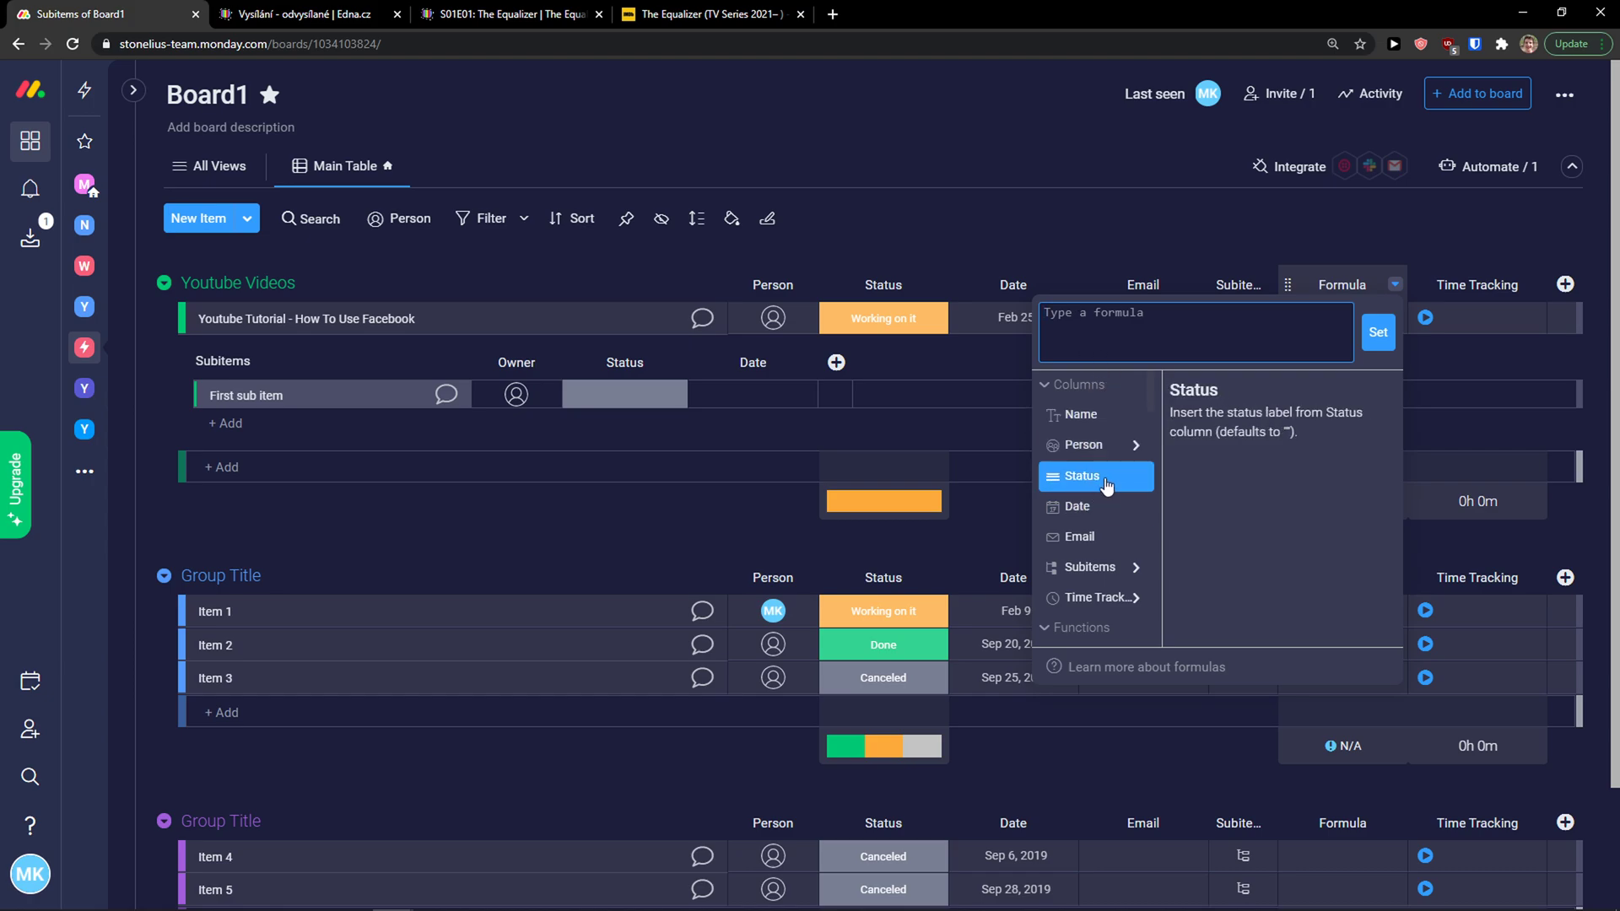
pyautogui.scroll(-3, 1097, 472)
pyautogui.scroll(-1, 1094, 516)
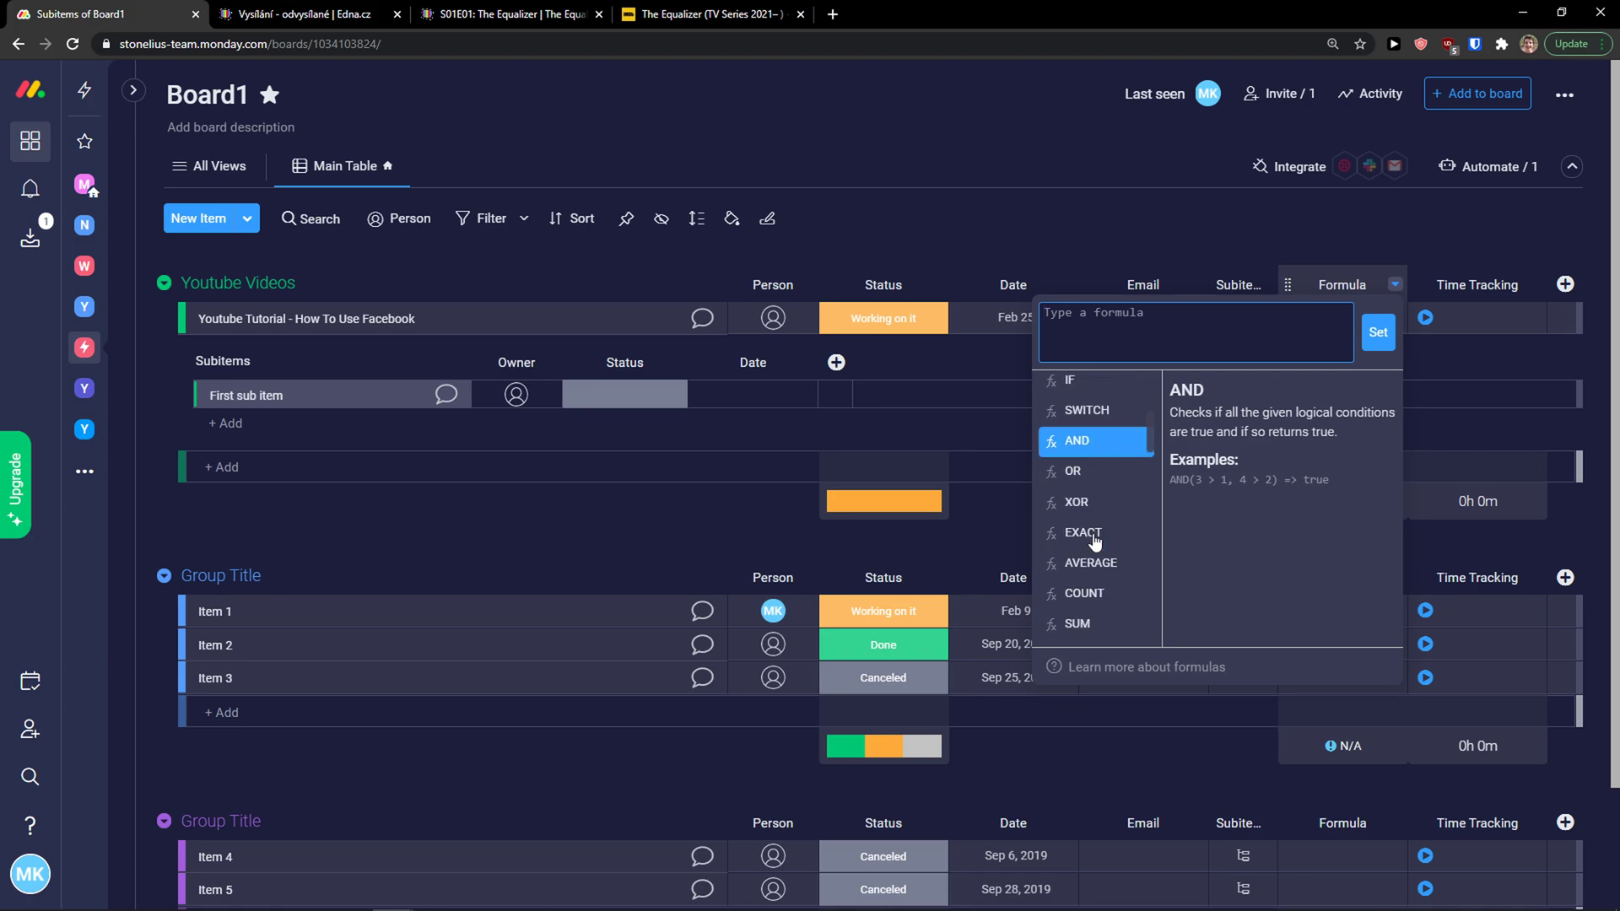
pyautogui.scroll(-1, 1086, 586)
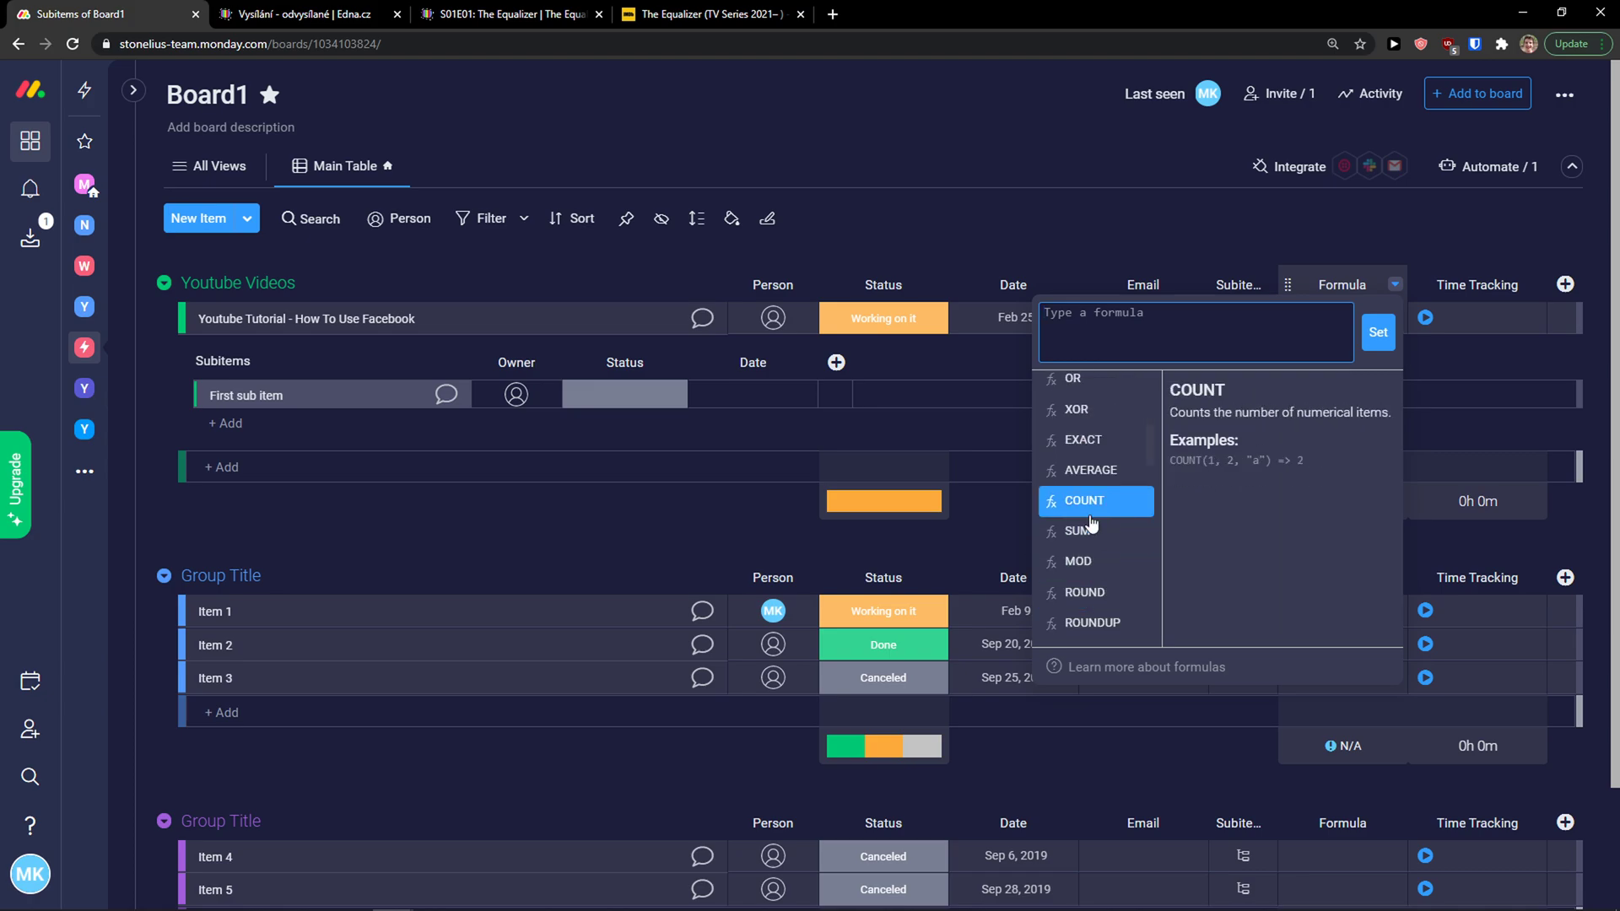
pyautogui.scroll(-1, 1093, 566)
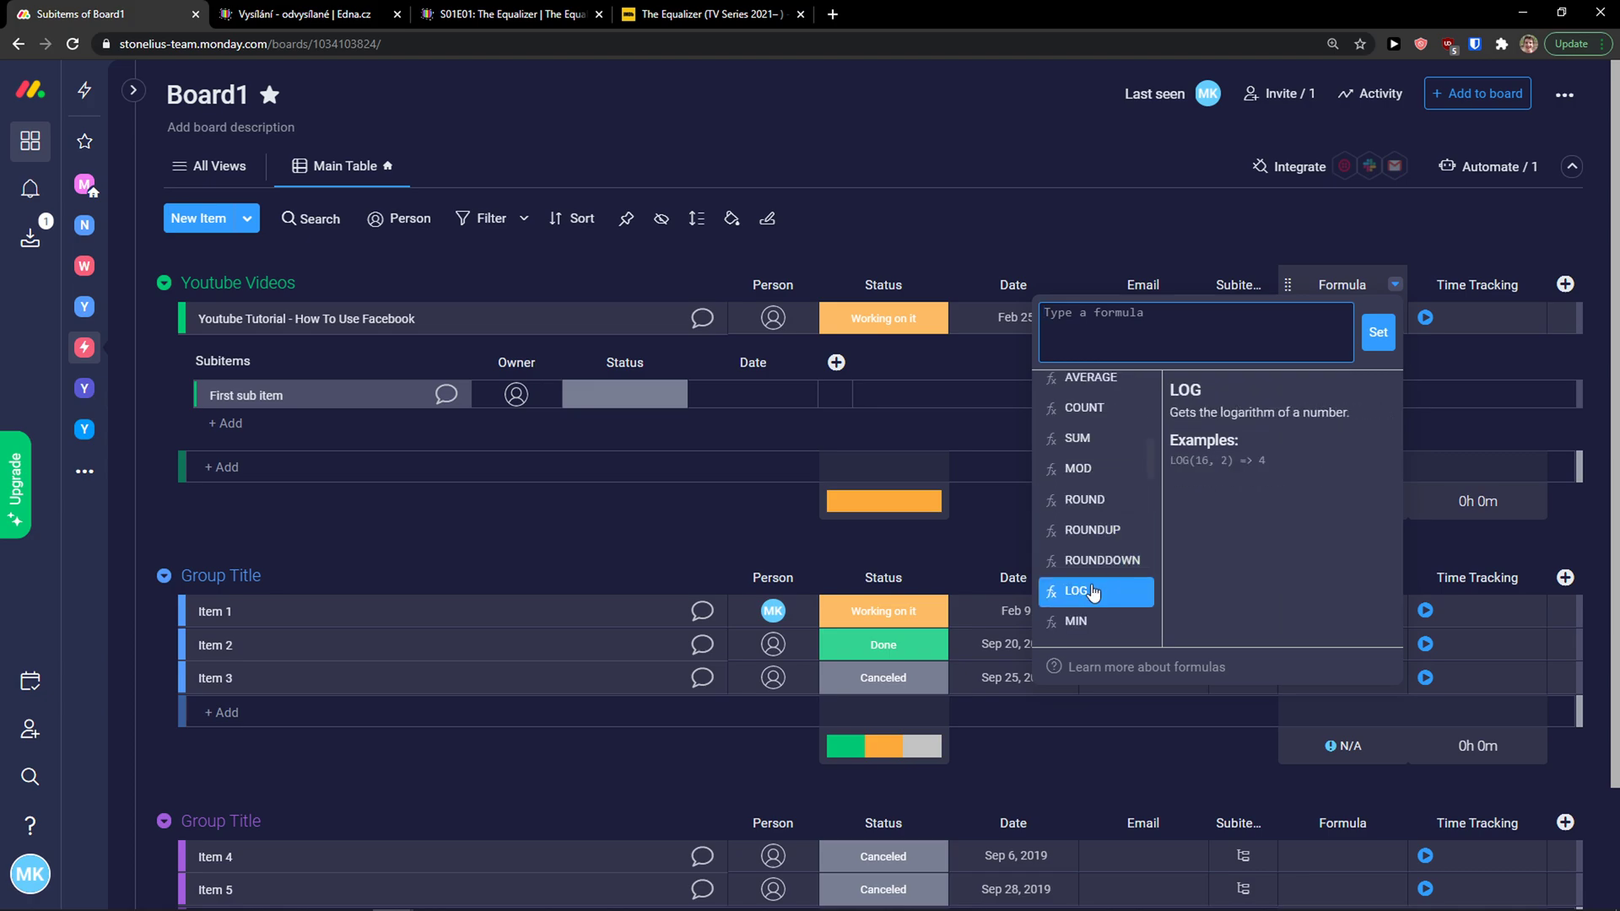
pyautogui.click(980, 367)
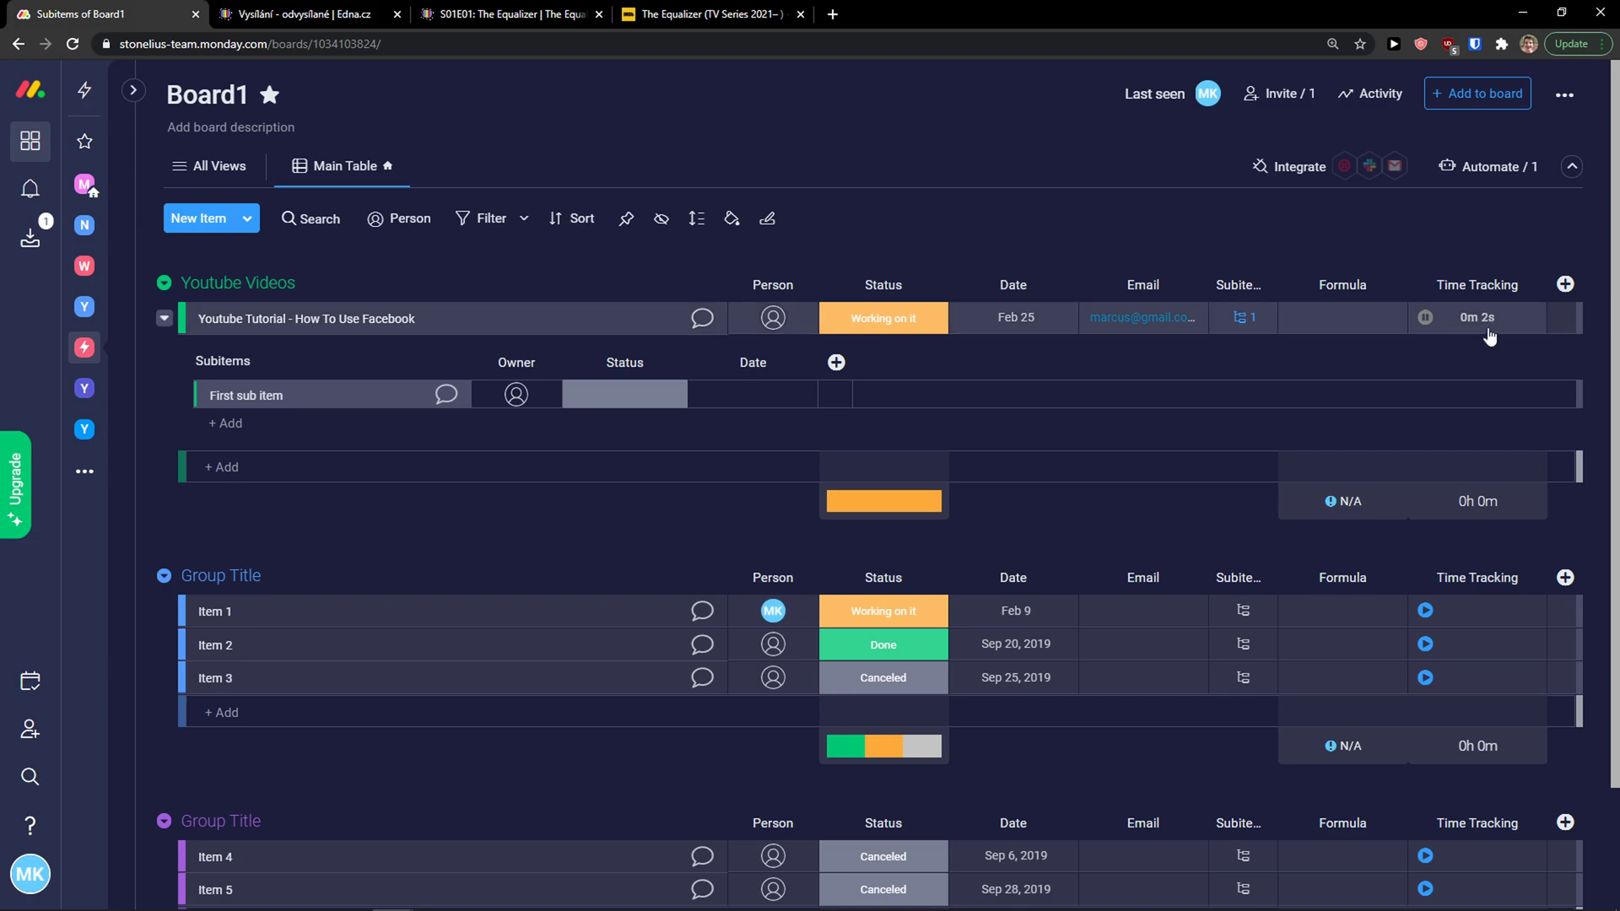
# Step: Check the item's time tracking log and add a Phone column to Board1
pyautogui.click(1476, 325)
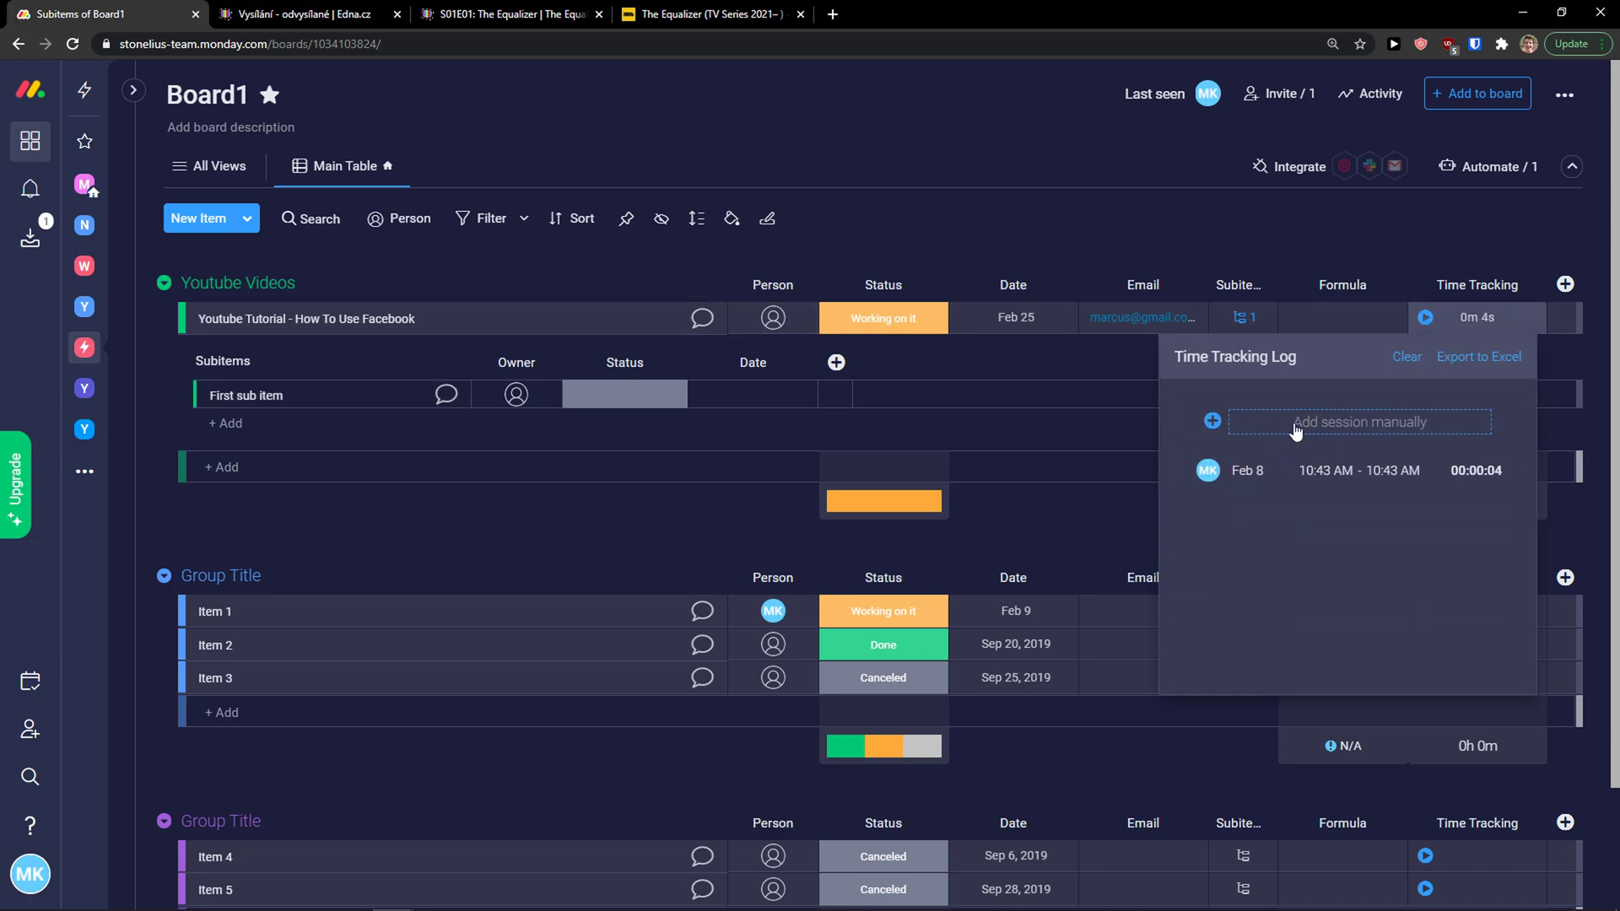
pyautogui.click(1565, 284)
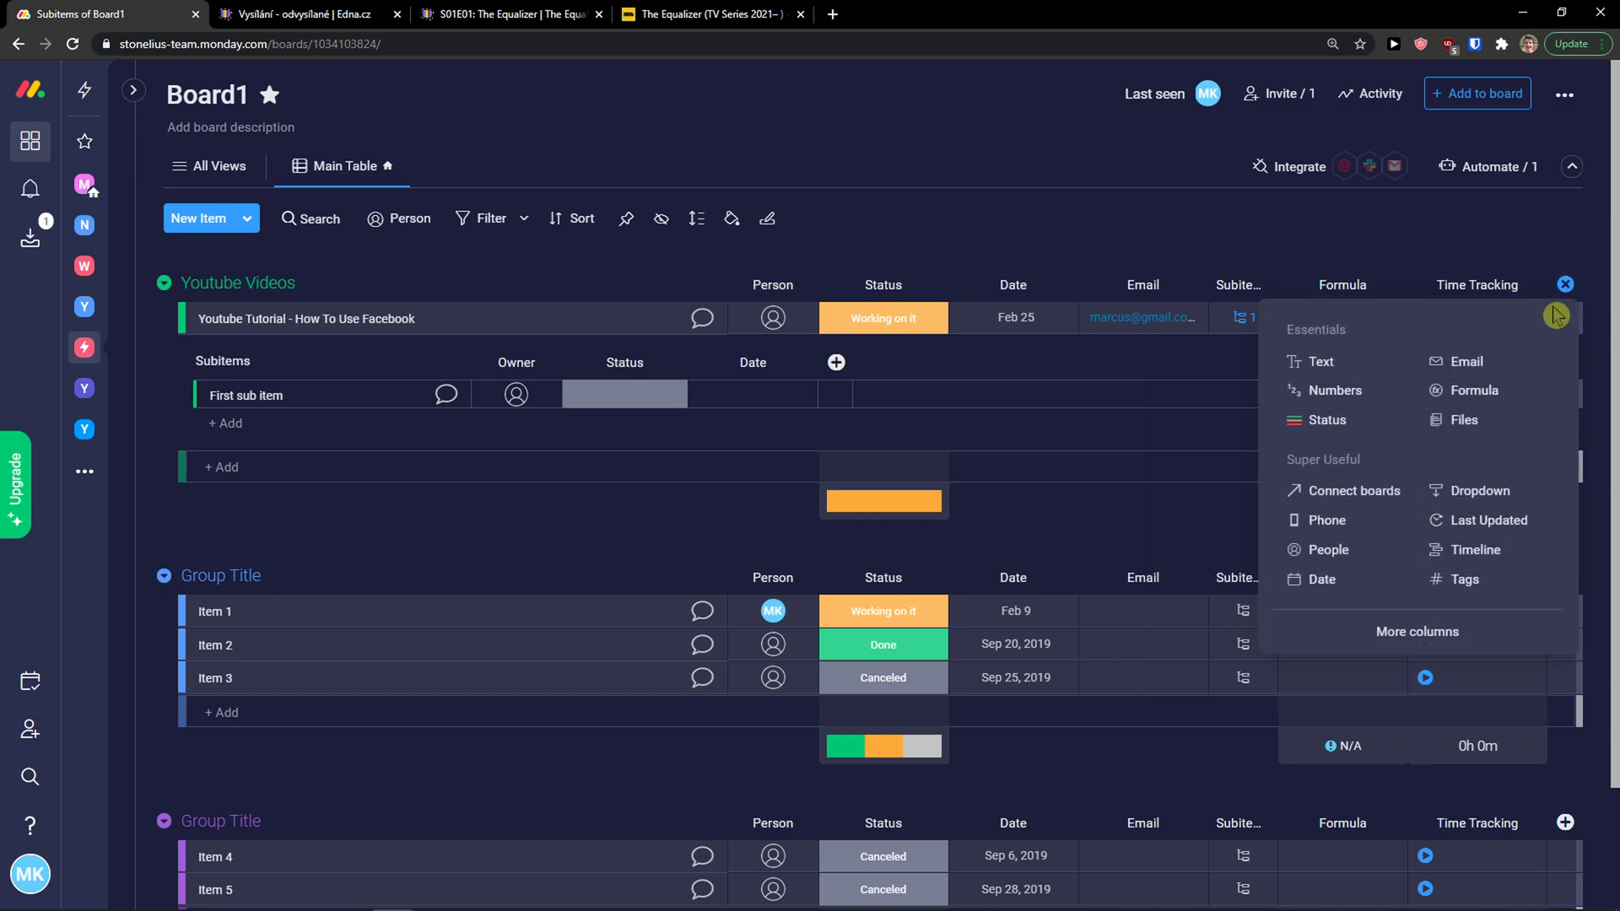
pyautogui.click(1420, 617)
pyautogui.scroll(-8, 933, 513)
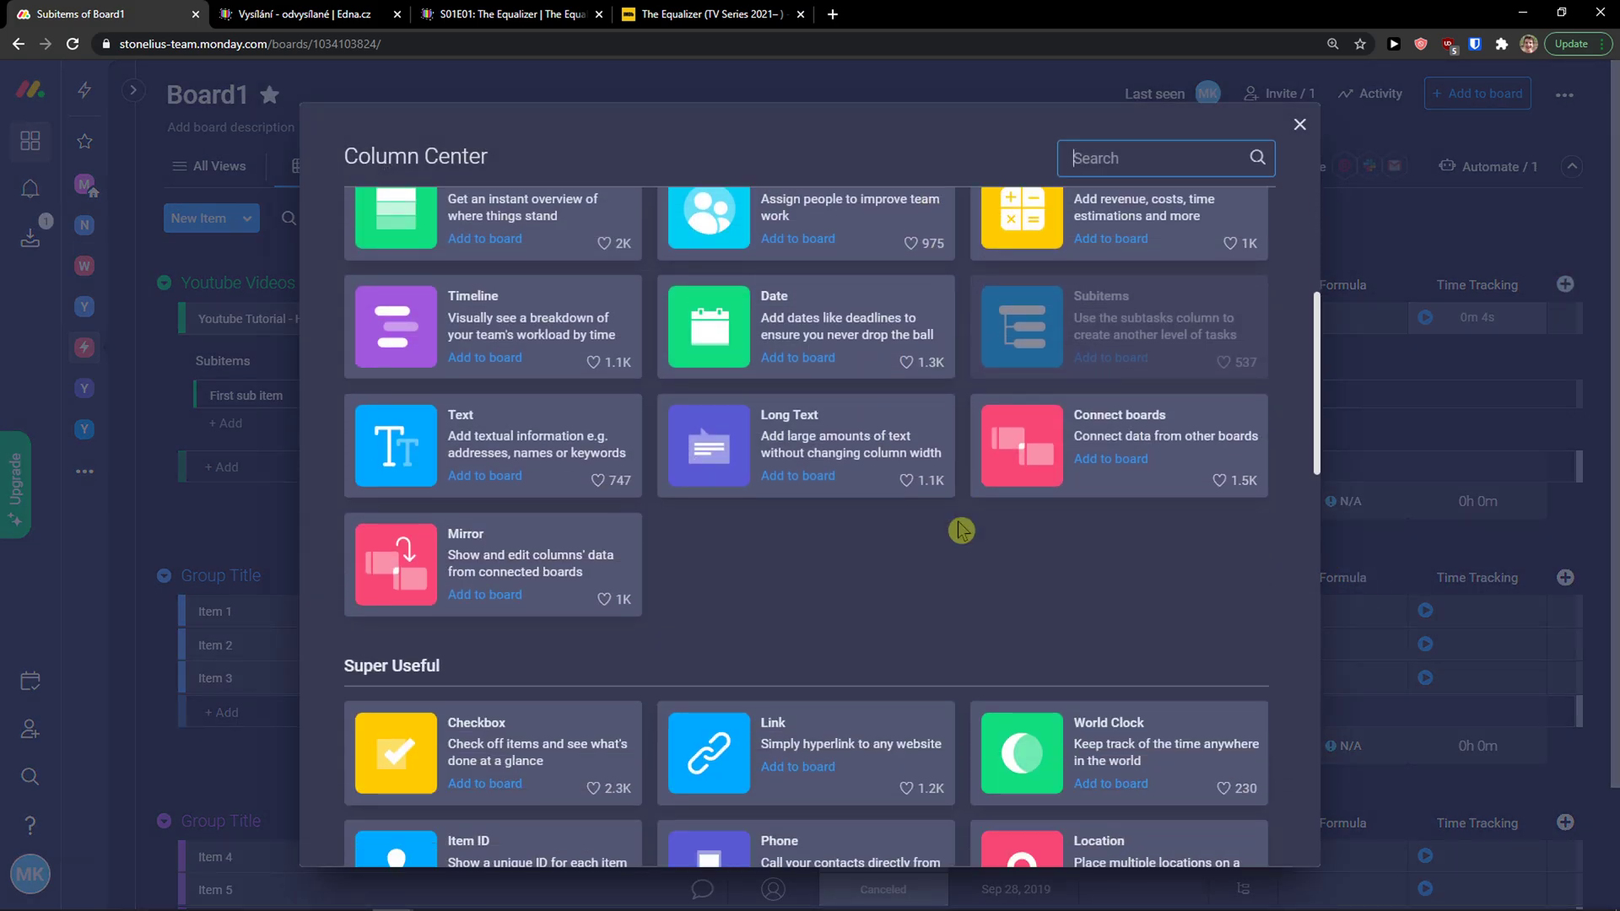
pyautogui.scroll(-3, 964, 525)
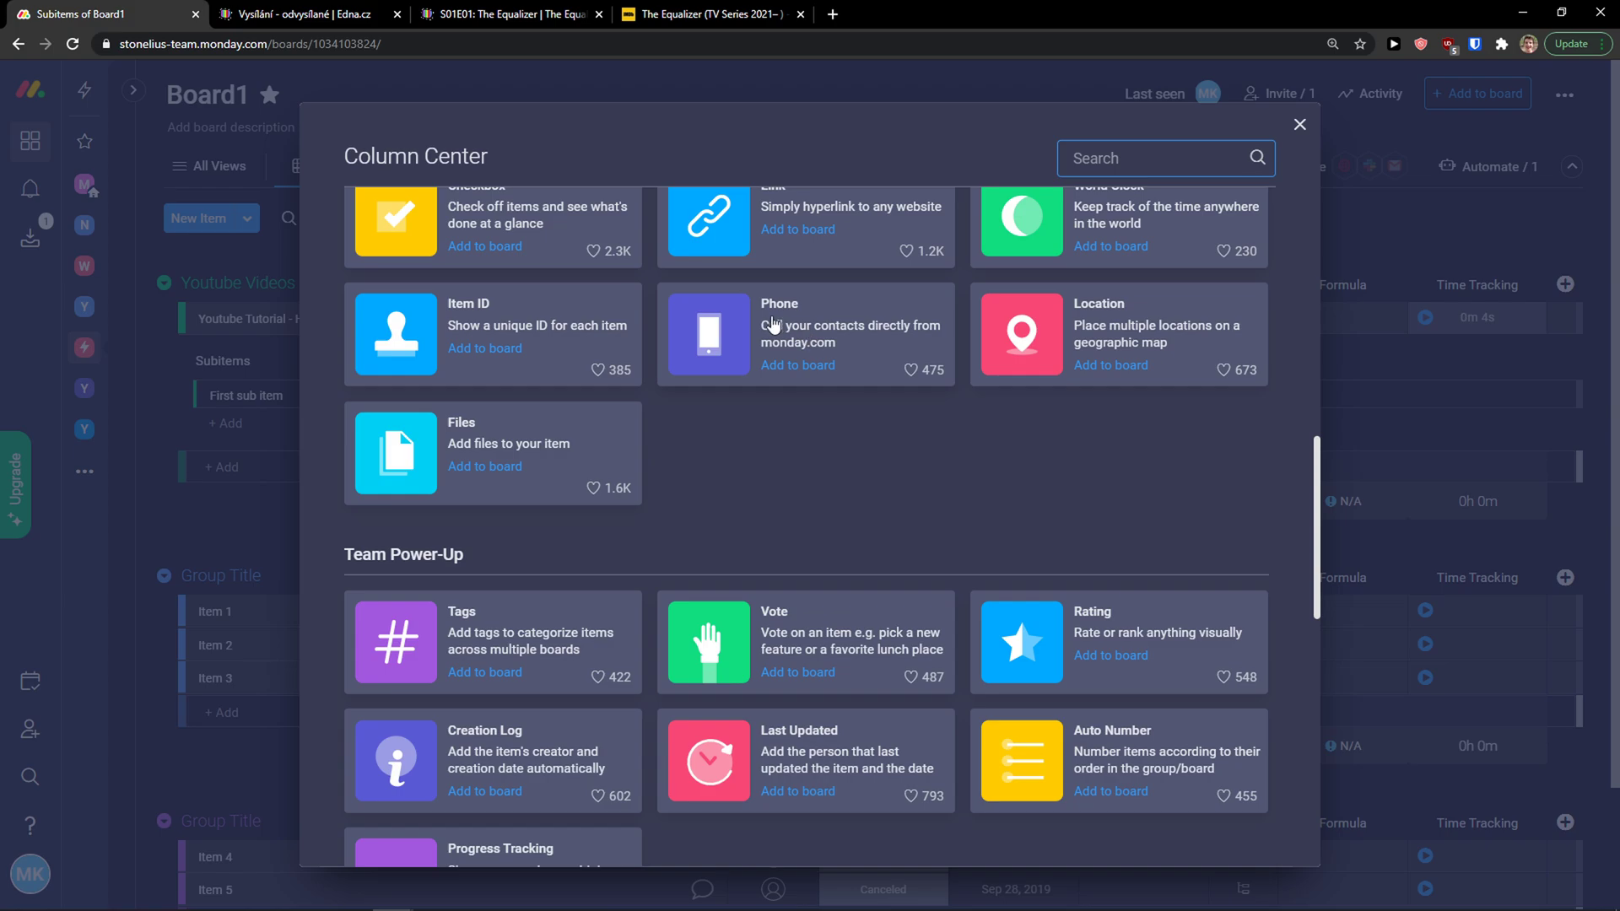
pyautogui.click(819, 321)
# Step: Narrow the Formula and Date columns
pyautogui.scroll(2, 1310, 321)
pyautogui.moveTo(1291, 901); pyautogui.dragTo(1224, 897)
pyautogui.click(1462, 317)
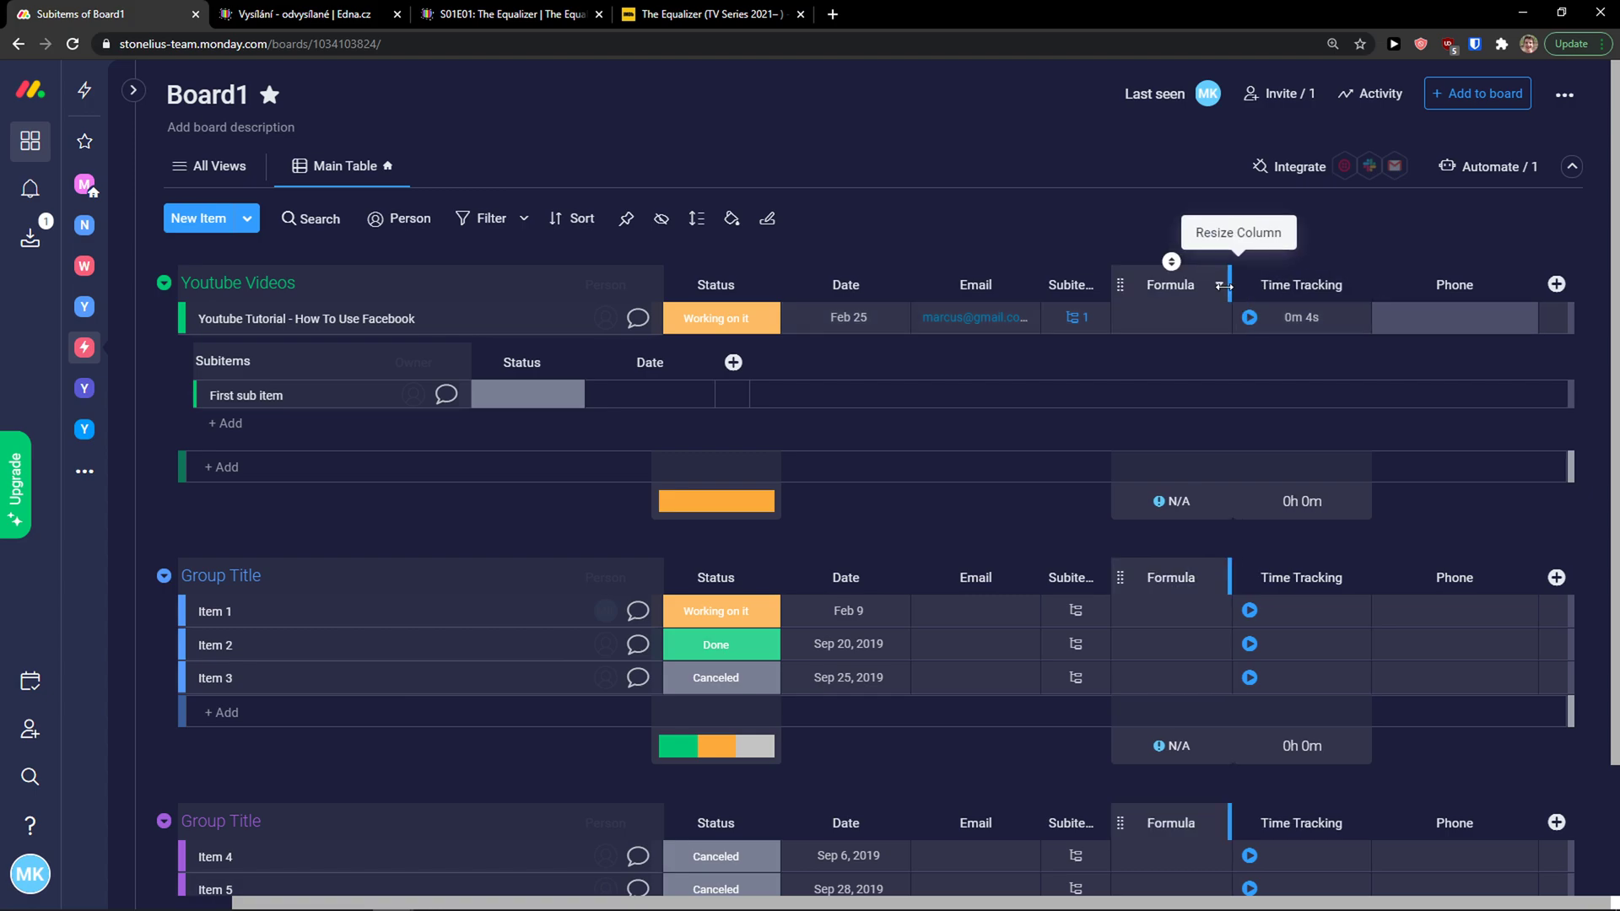
pyautogui.moveTo(1240, 285); pyautogui.dragTo(1167, 286)
pyautogui.moveTo(898, 284); pyautogui.dragTo(870, 285)
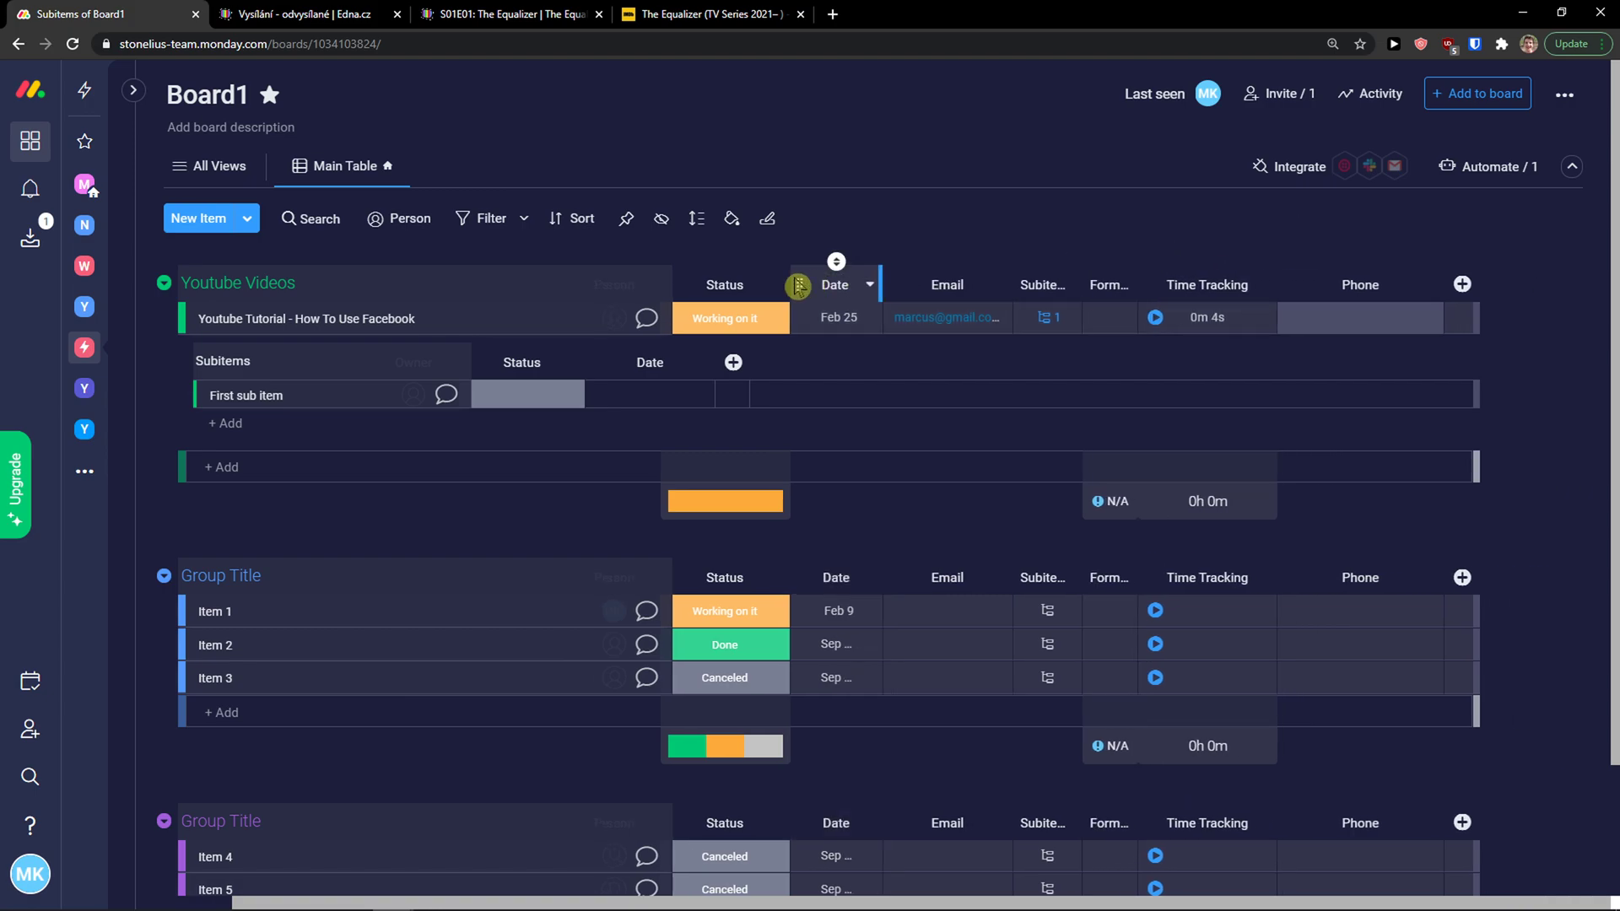
# Step: Save a Slovak phone number in the tutorial item's Phone cell
pyautogui.click(1317, 313)
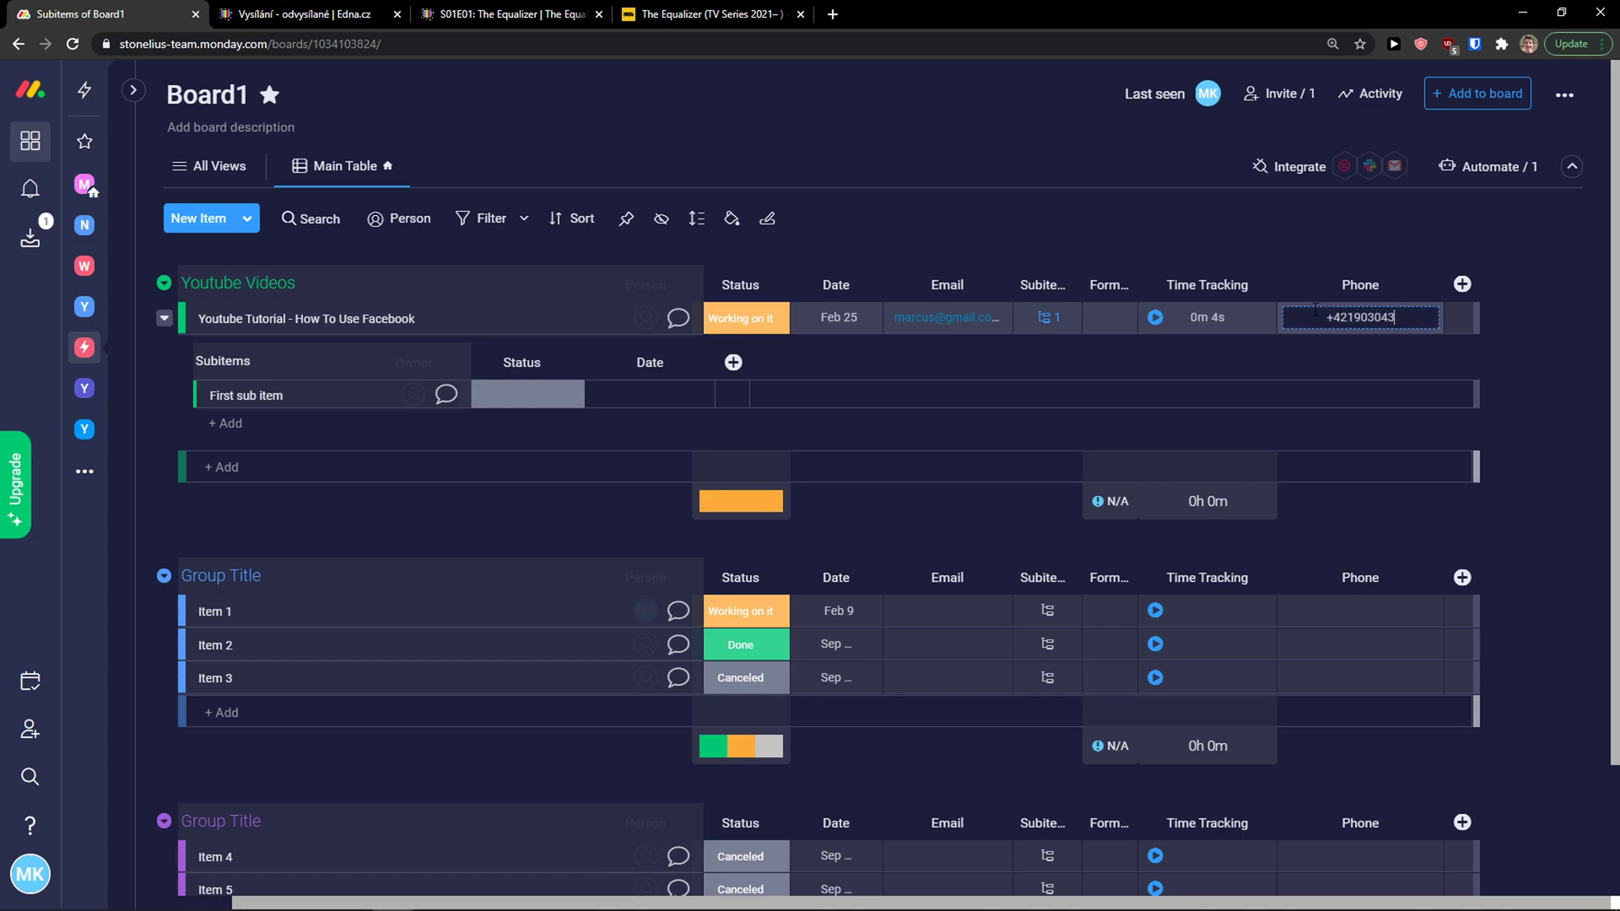
pyautogui.press('Return')
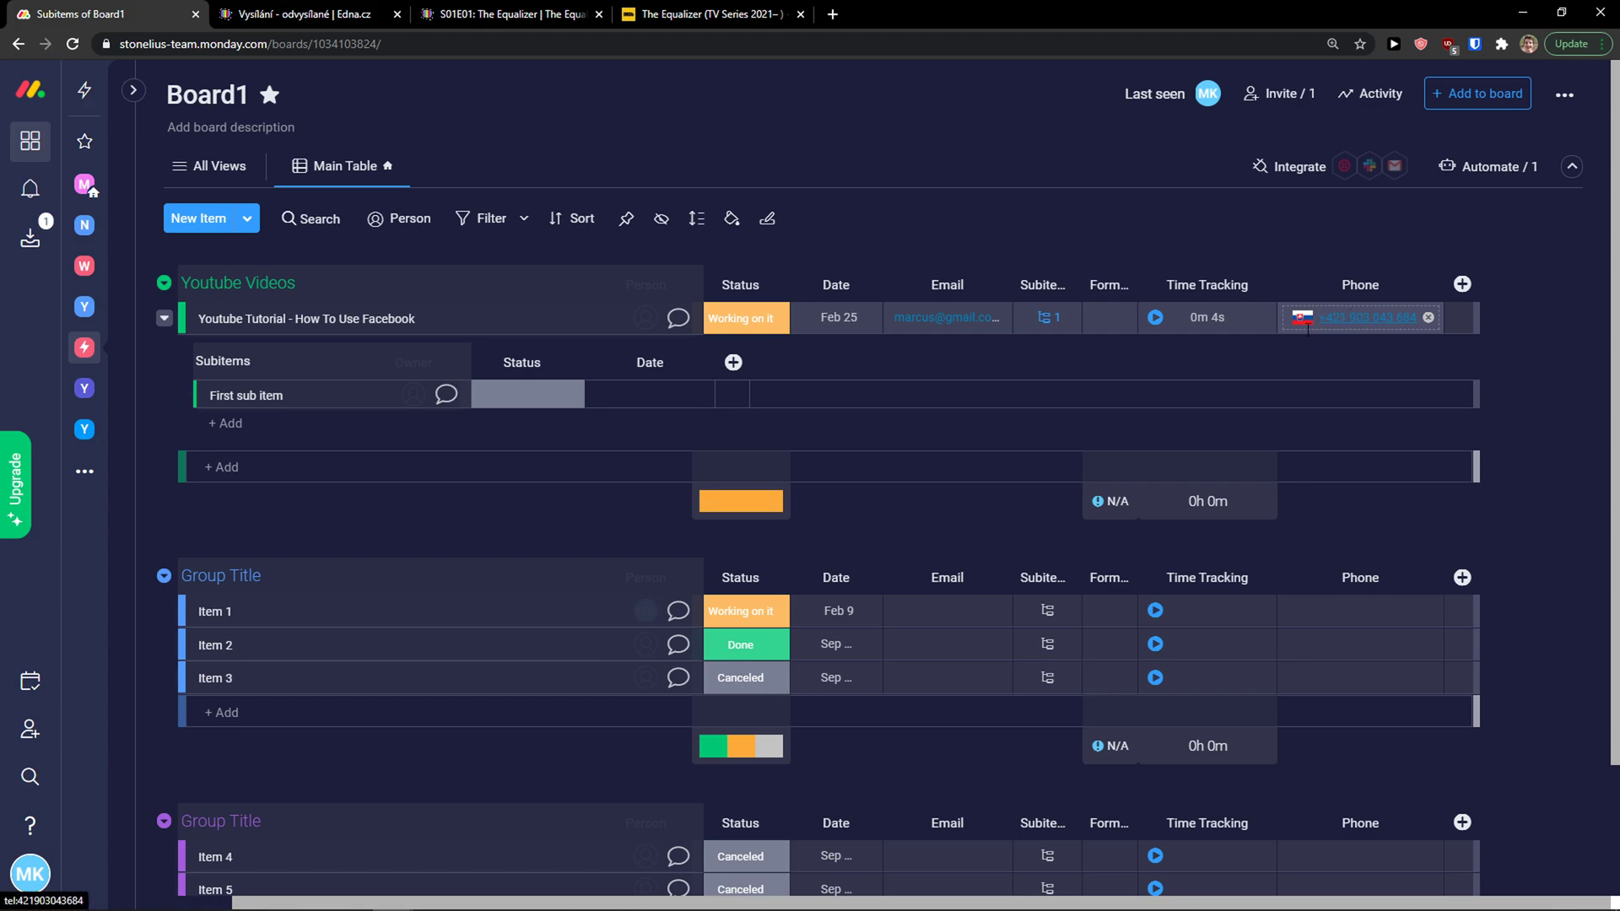
pyautogui.click(1462, 285)
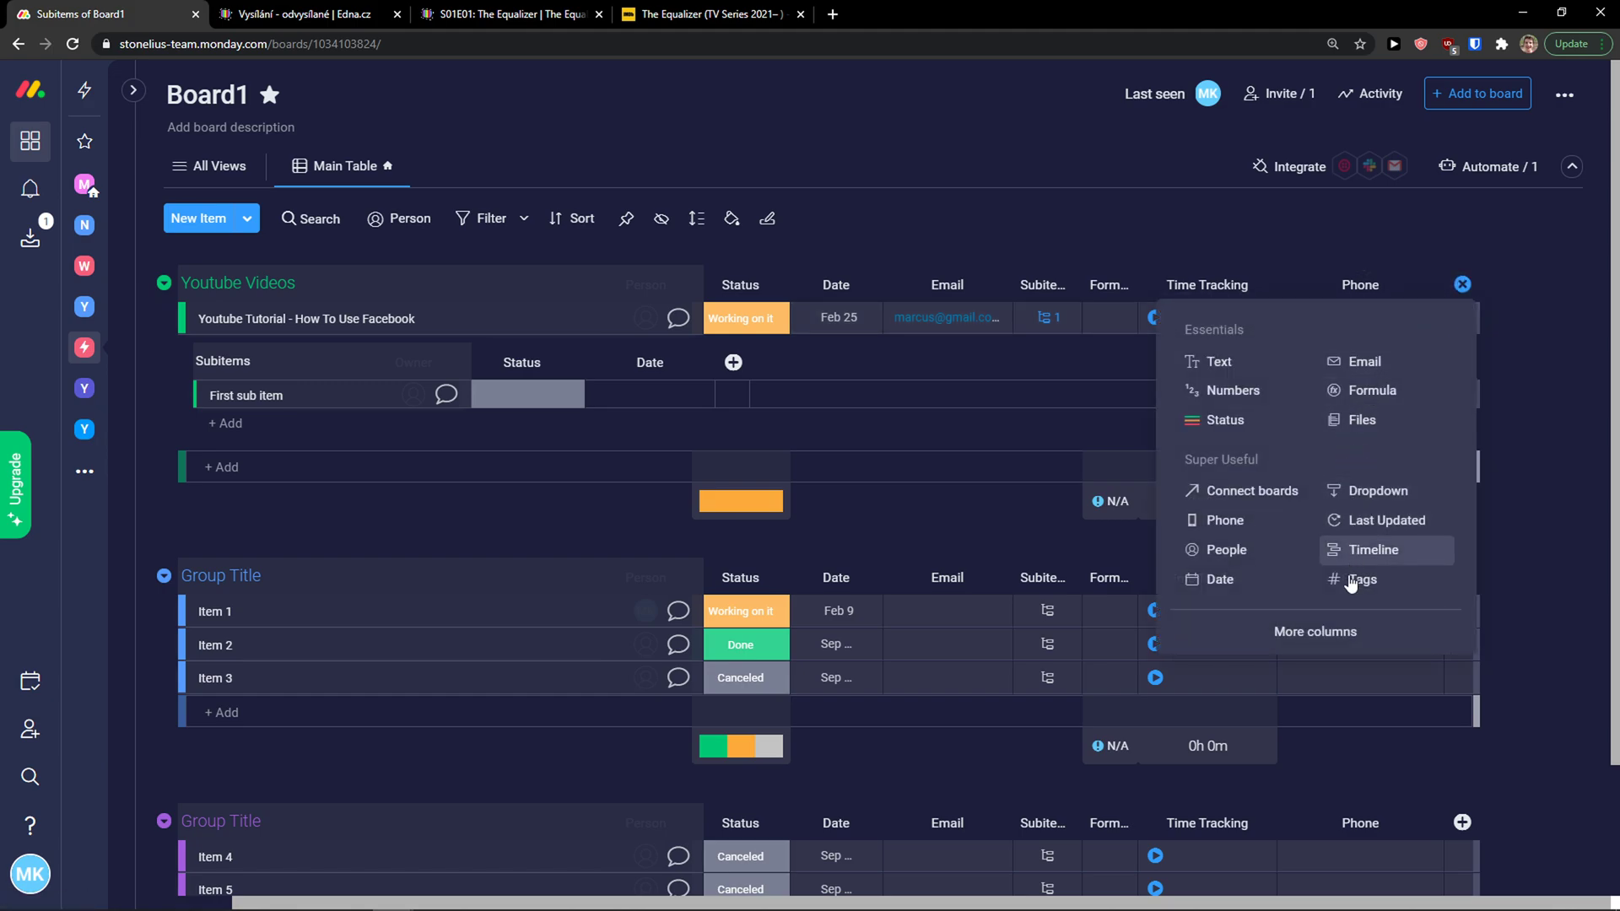
pyautogui.click(1378, 498)
pyautogui.click(1443, 319)
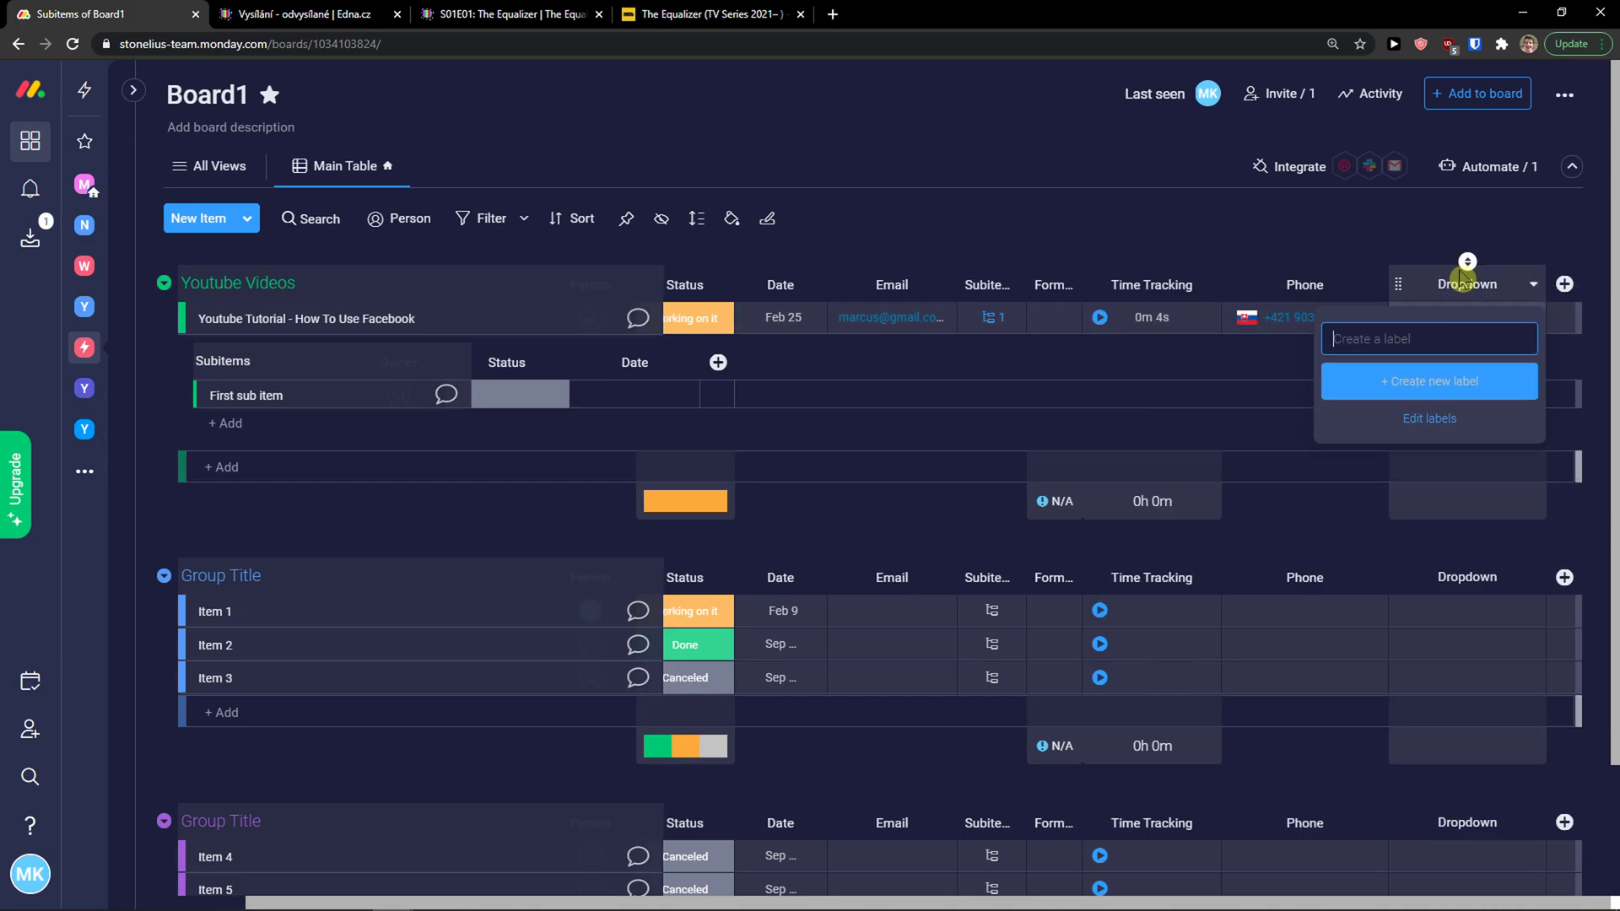
pyautogui.click(1426, 292)
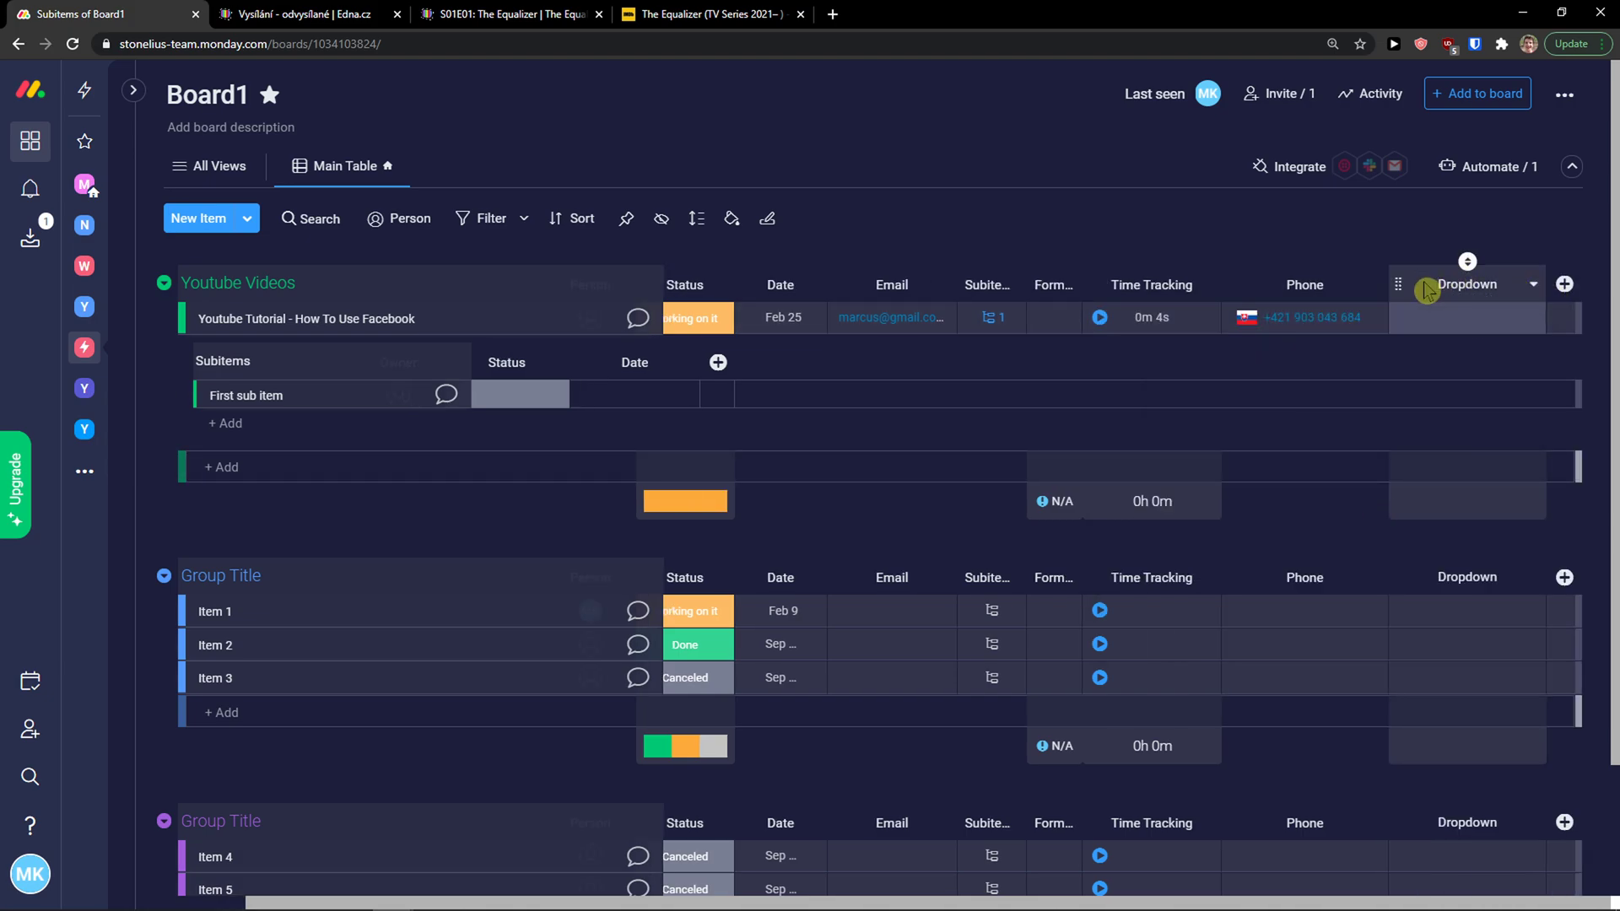
pyautogui.click(1528, 286)
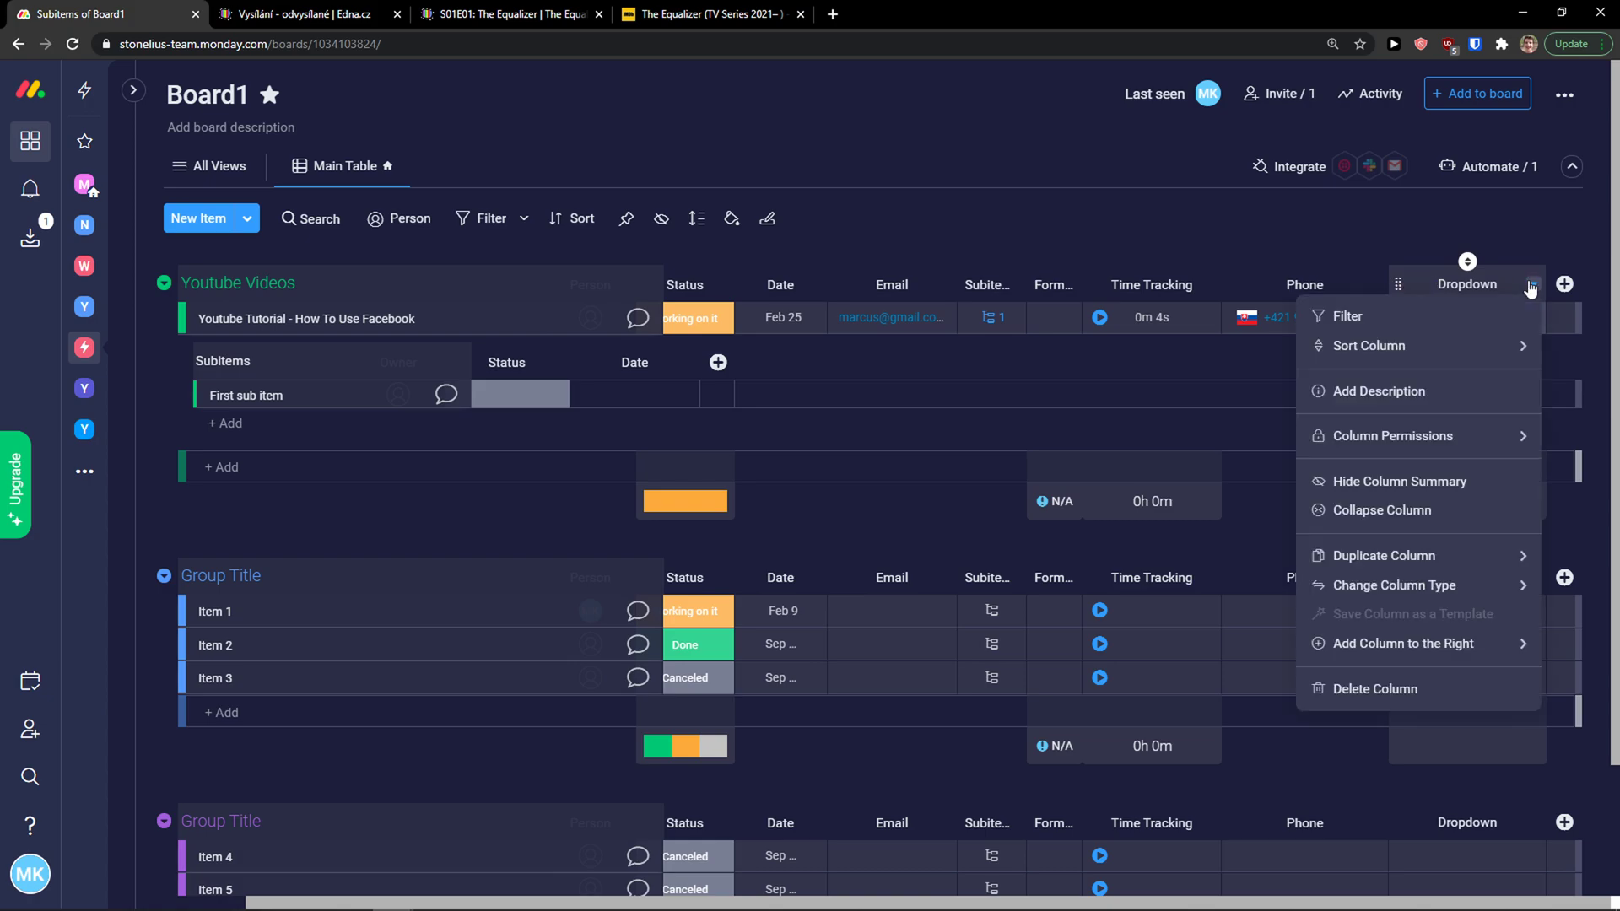
pyautogui.click(1350, 691)
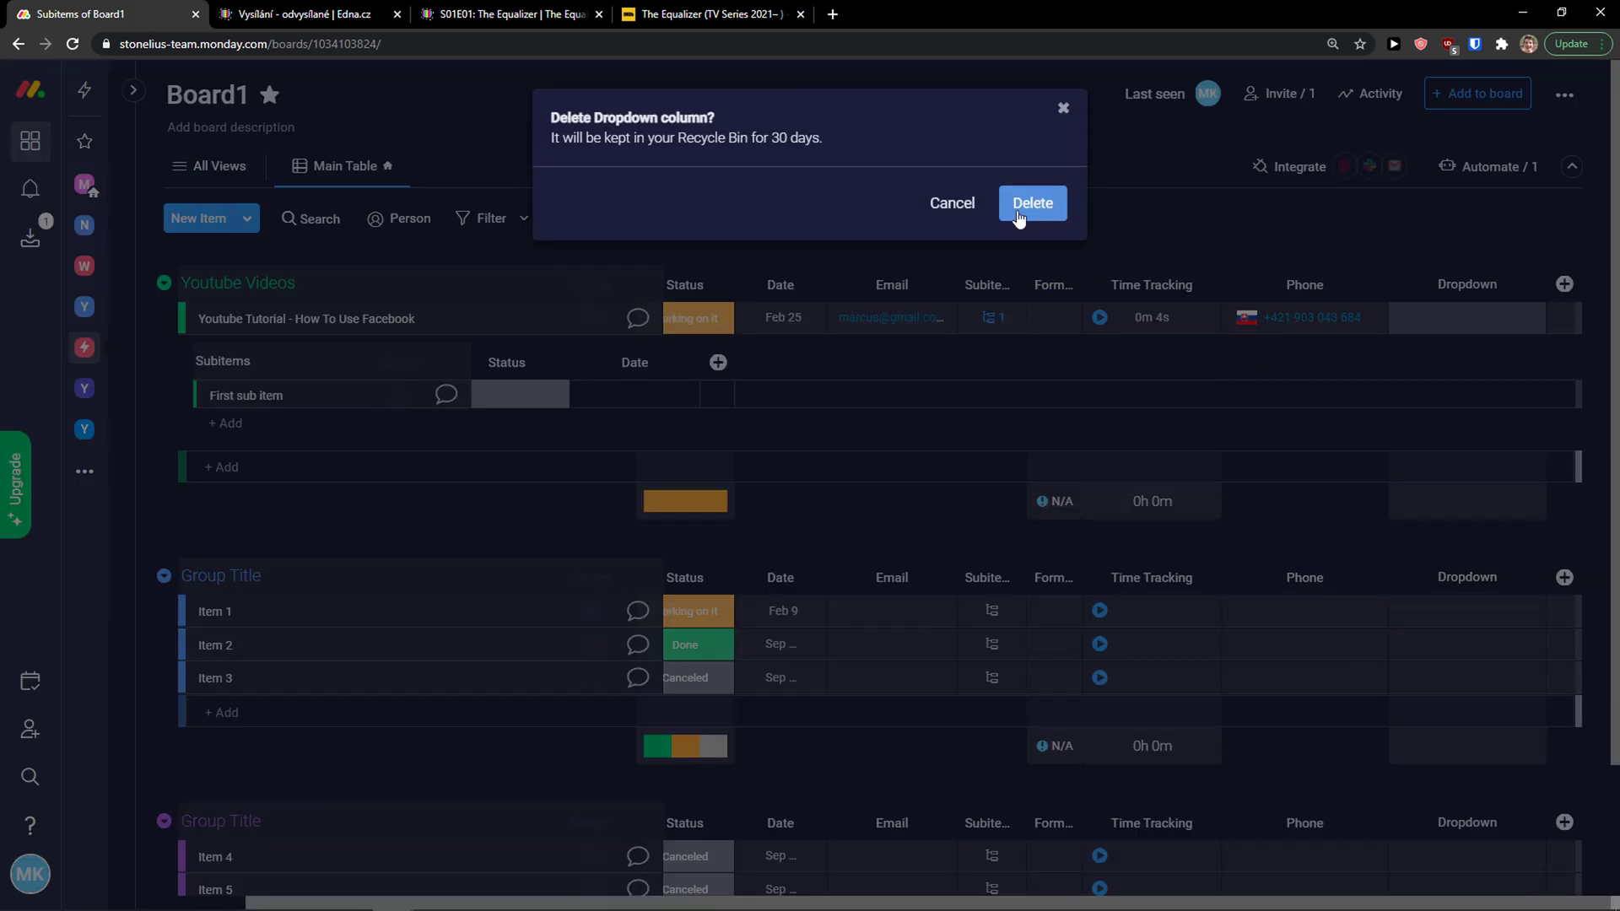
pyautogui.click(1035, 203)
pyautogui.click(1446, 285)
pyautogui.click(1300, 631)
pyautogui.scroll(-8, 1199, 489)
pyautogui.scroll(-9, 1199, 492)
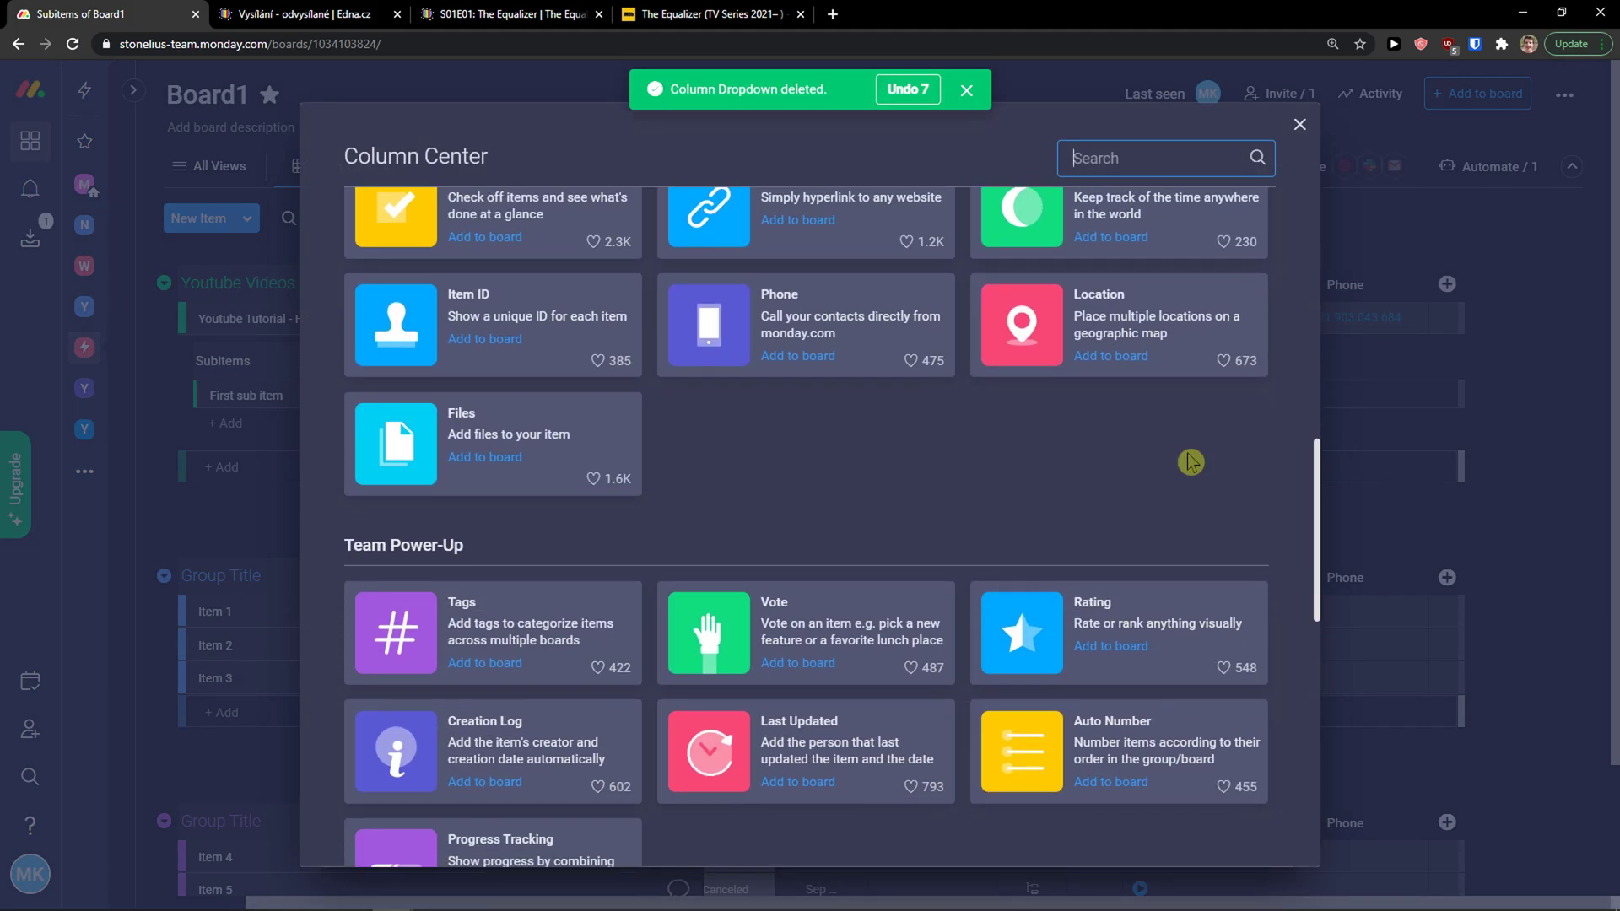
pyautogui.scroll(-3, 1190, 457)
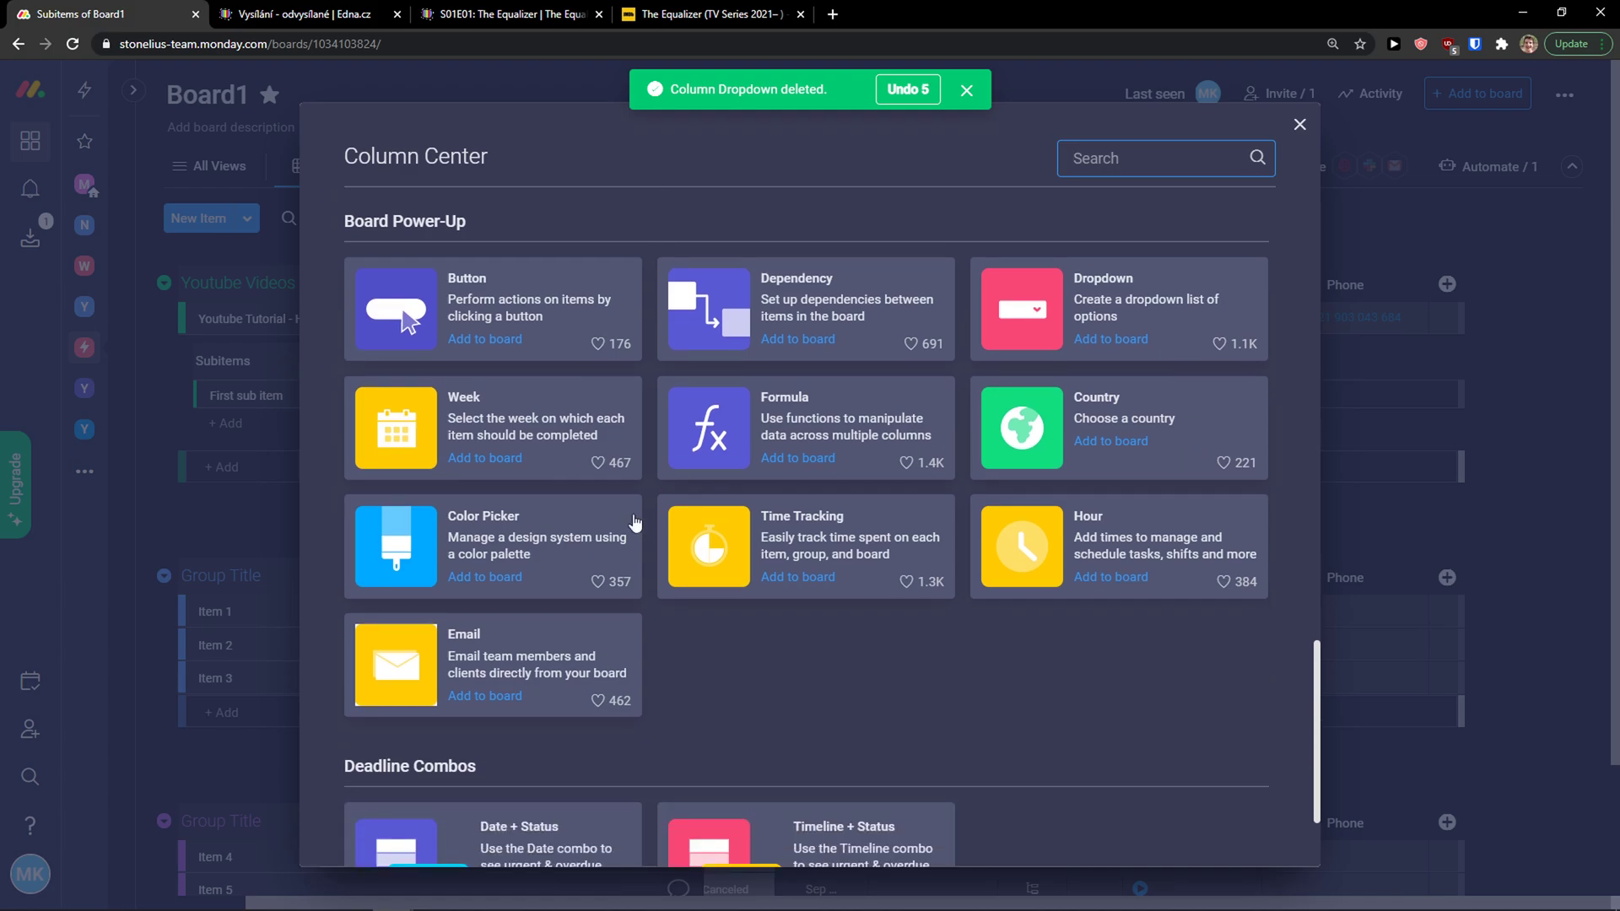
pyautogui.scroll(-2, 474, 505)
pyautogui.scroll(15, 720, 576)
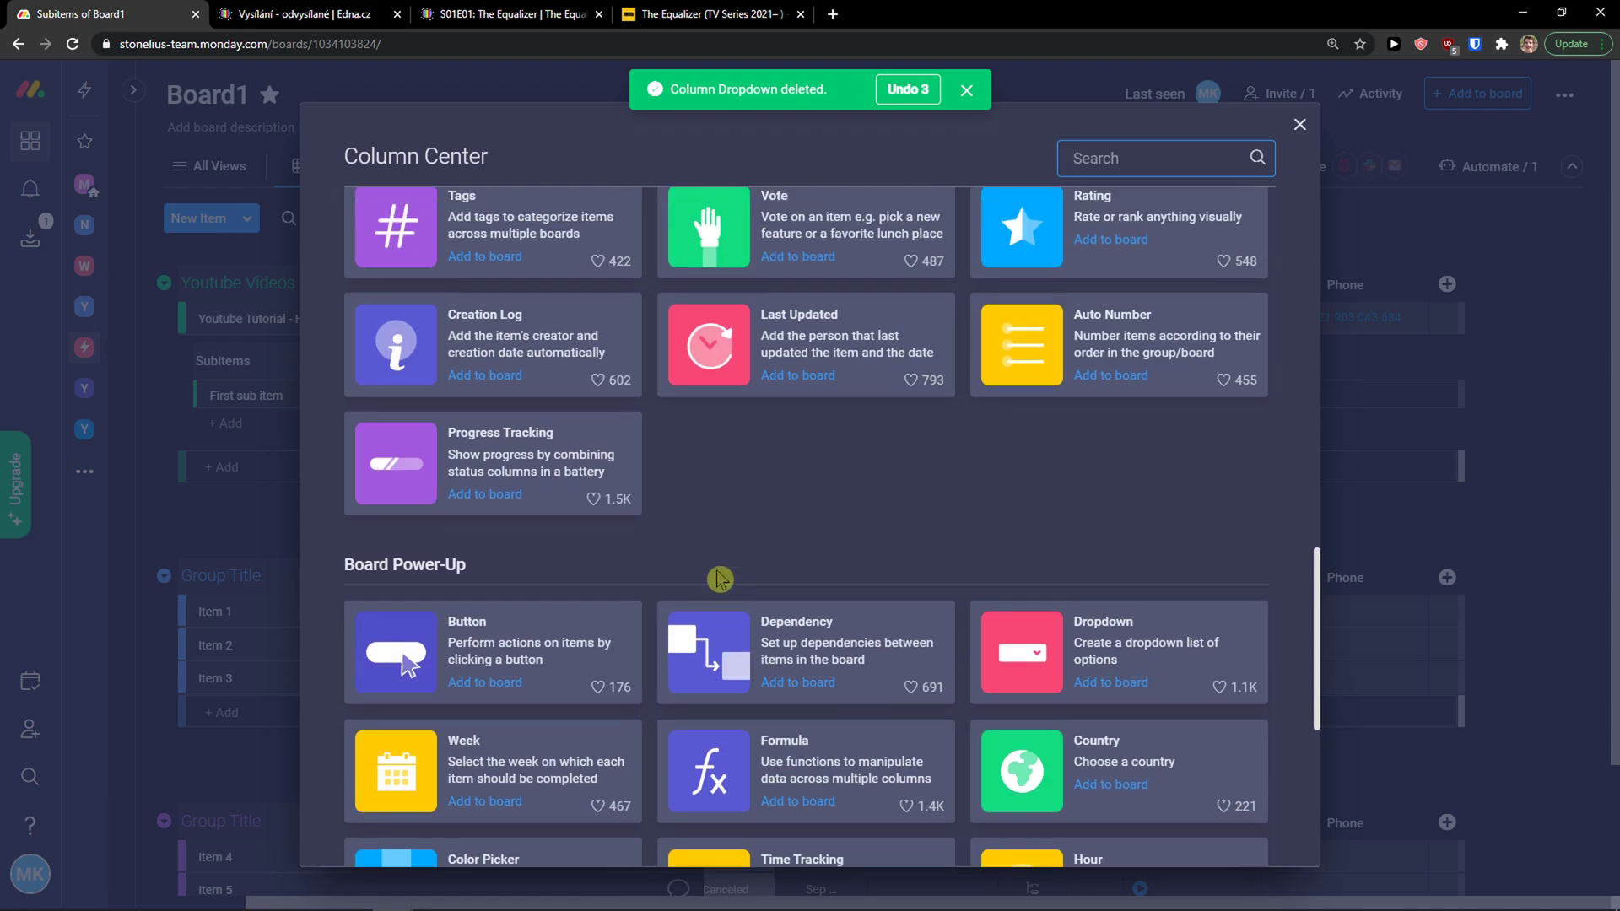
pyautogui.scroll(4, 700, 574)
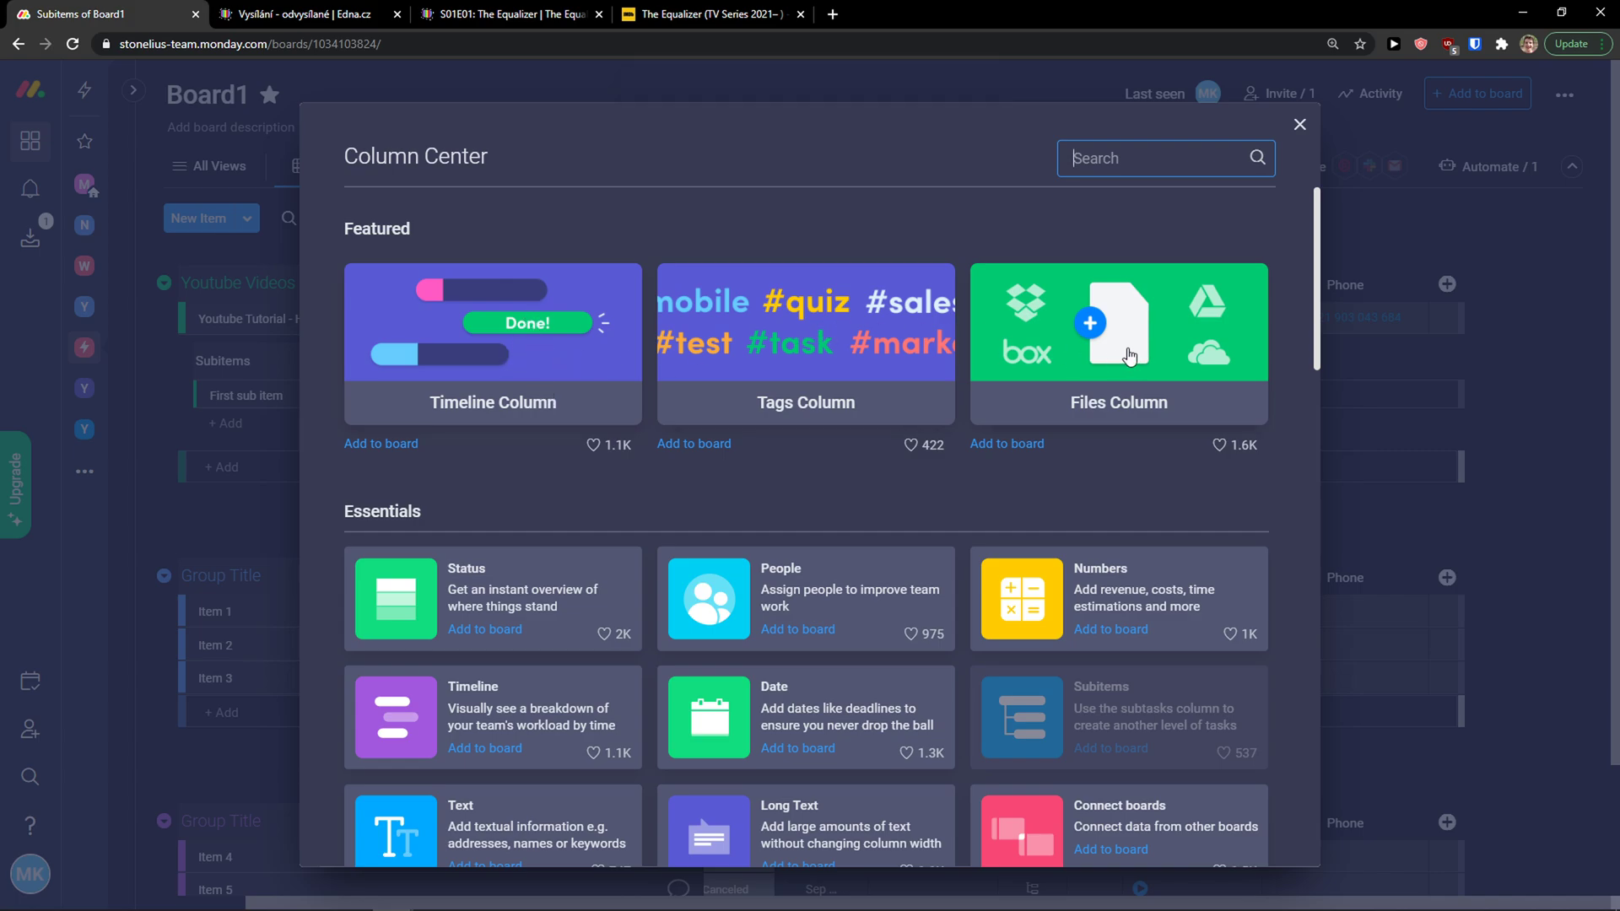
pyautogui.click(1553, 477)
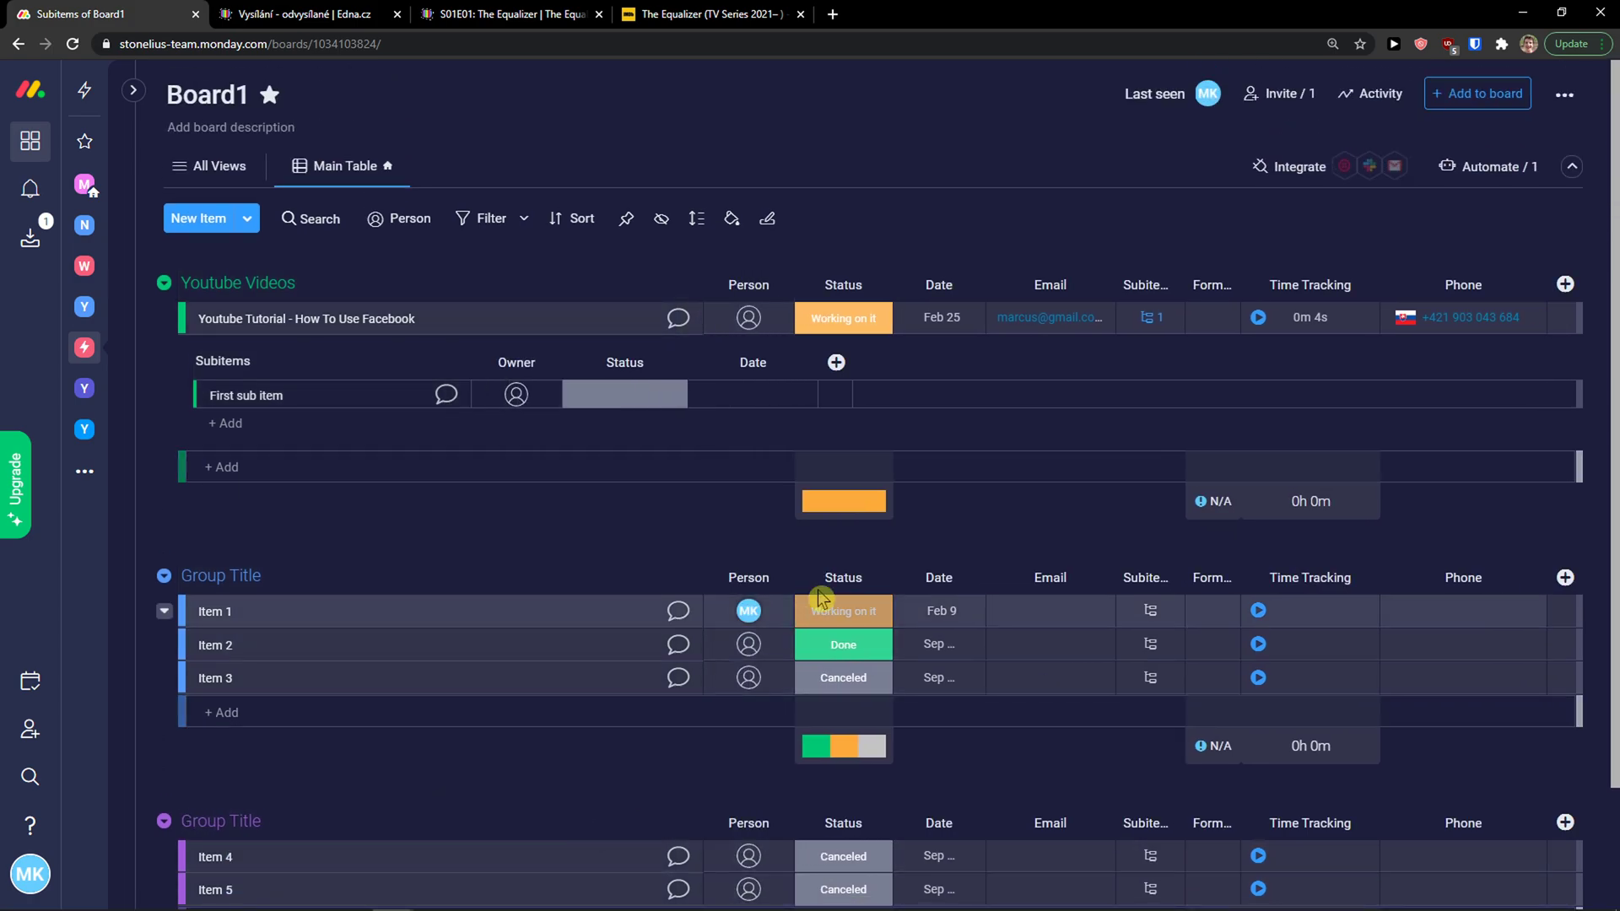
# Step: Add Calendar and Kanban views to Board1
pyautogui.click(227, 172)
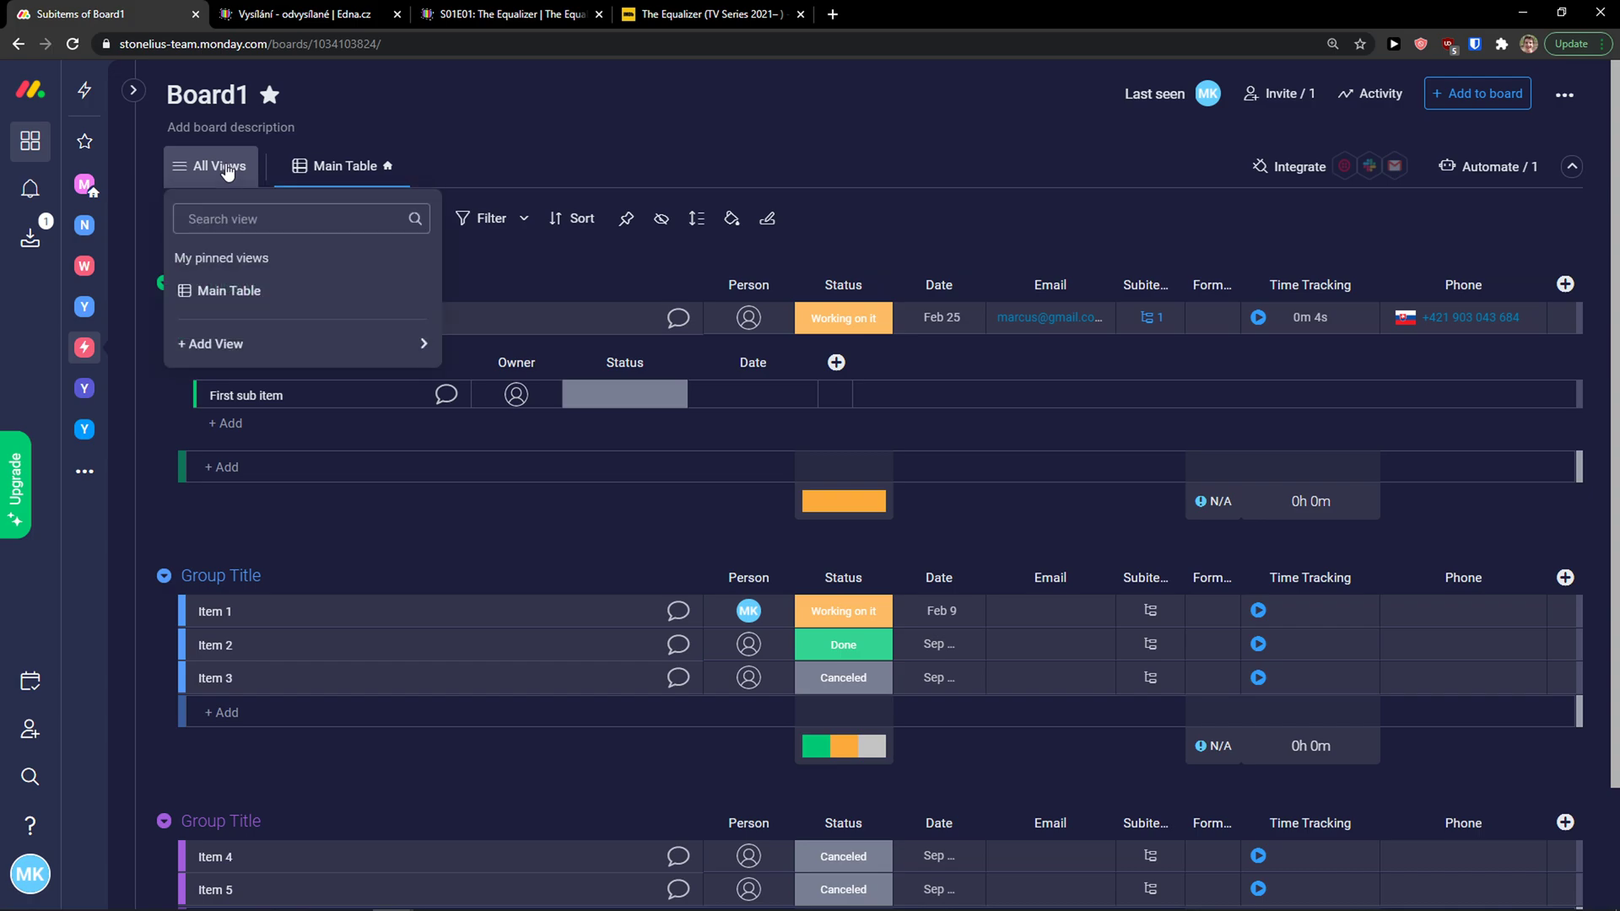
pyautogui.moveTo(287, 345)
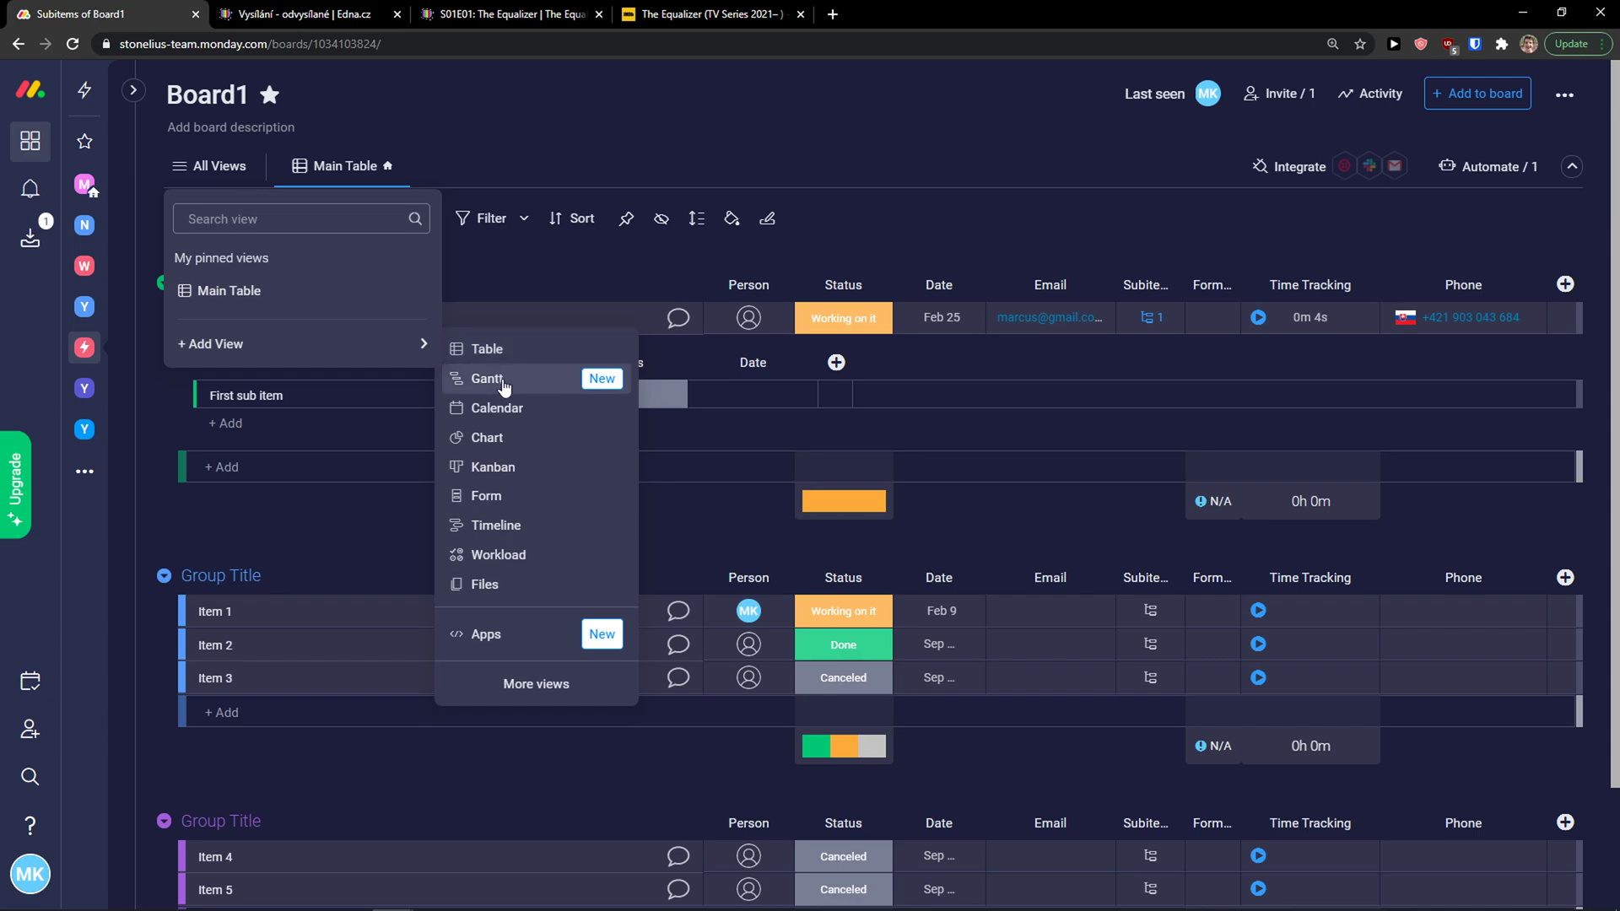
pyautogui.click(497, 408)
pyautogui.moveTo(420, 372)
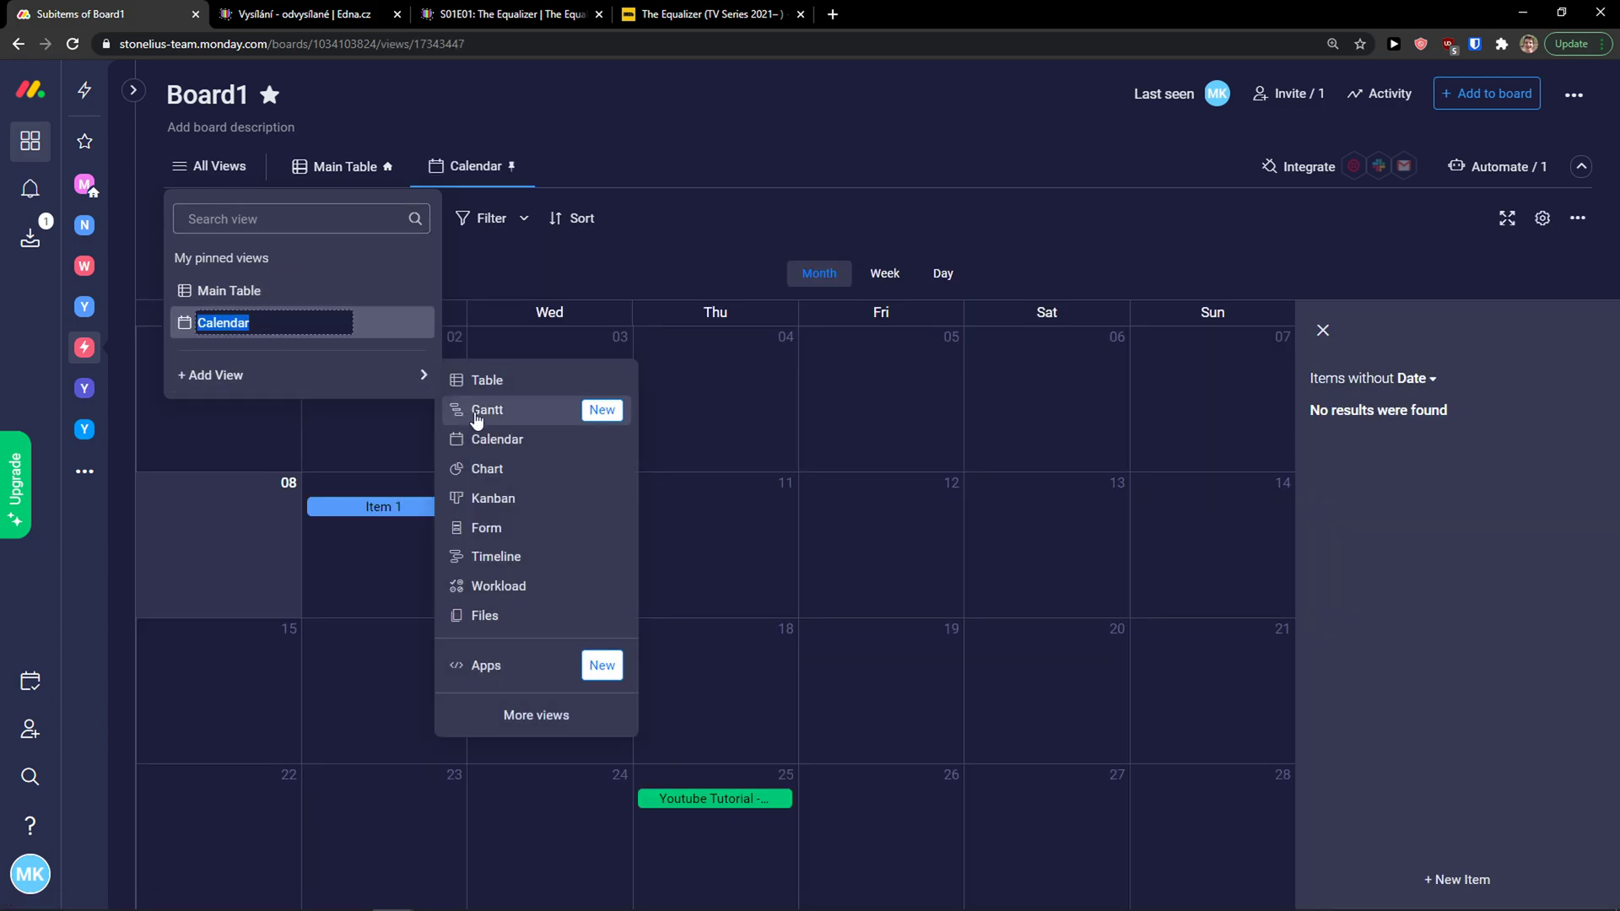
pyautogui.click(493, 499)
# Step: Add a Form view to Board1 and bring up the Views Center
pyautogui.moveTo(365, 411)
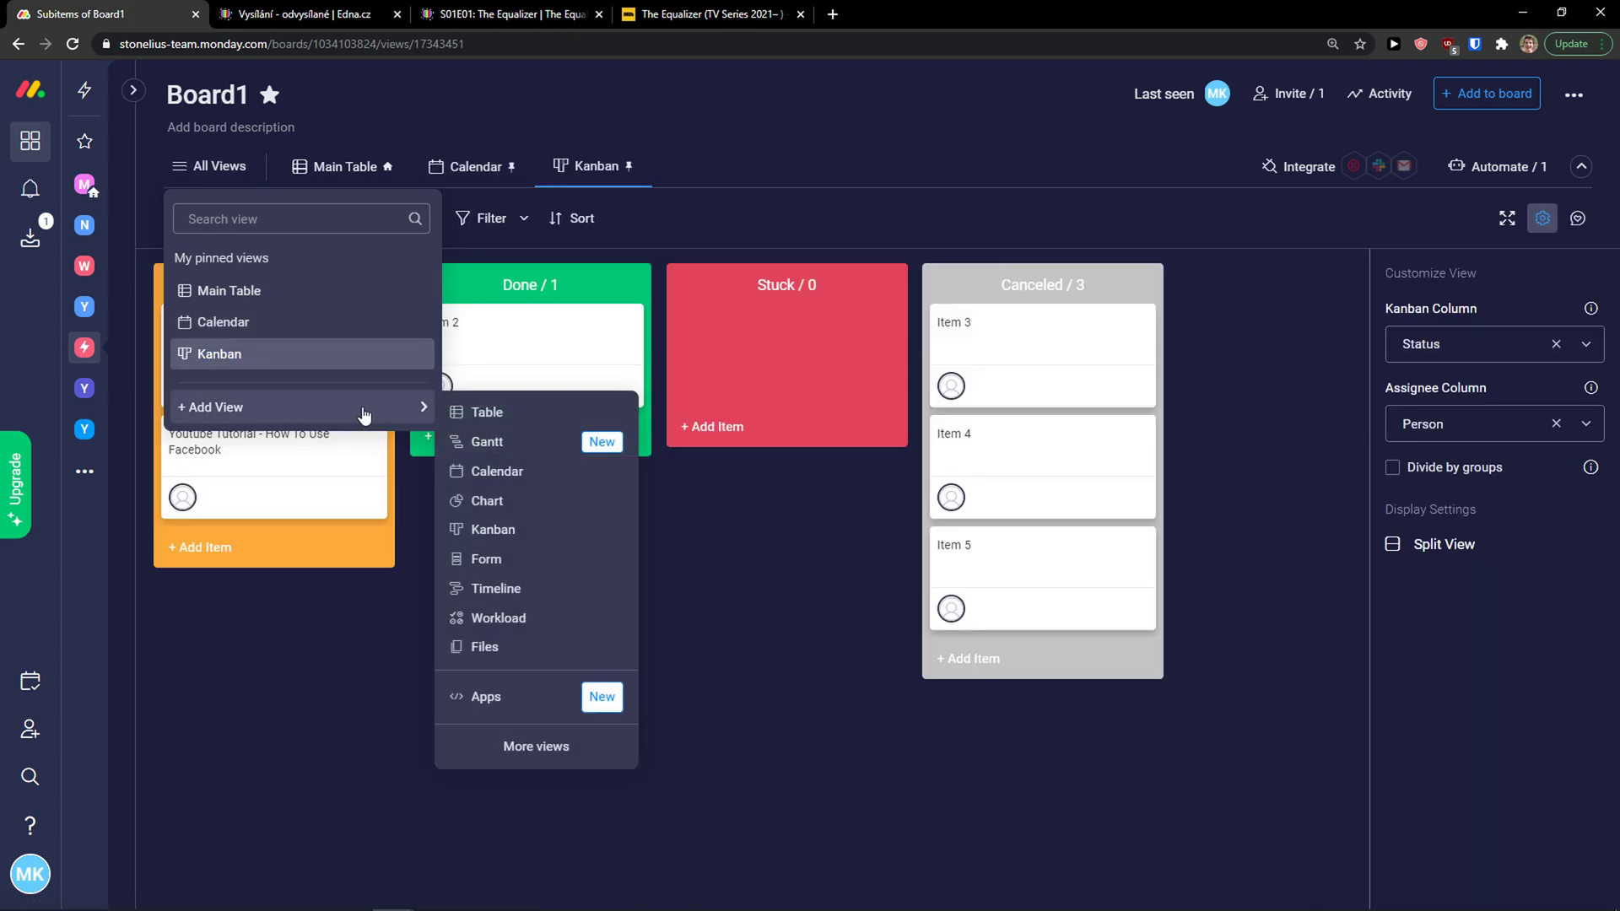
pyautogui.click(531, 572)
pyautogui.click(289, 481)
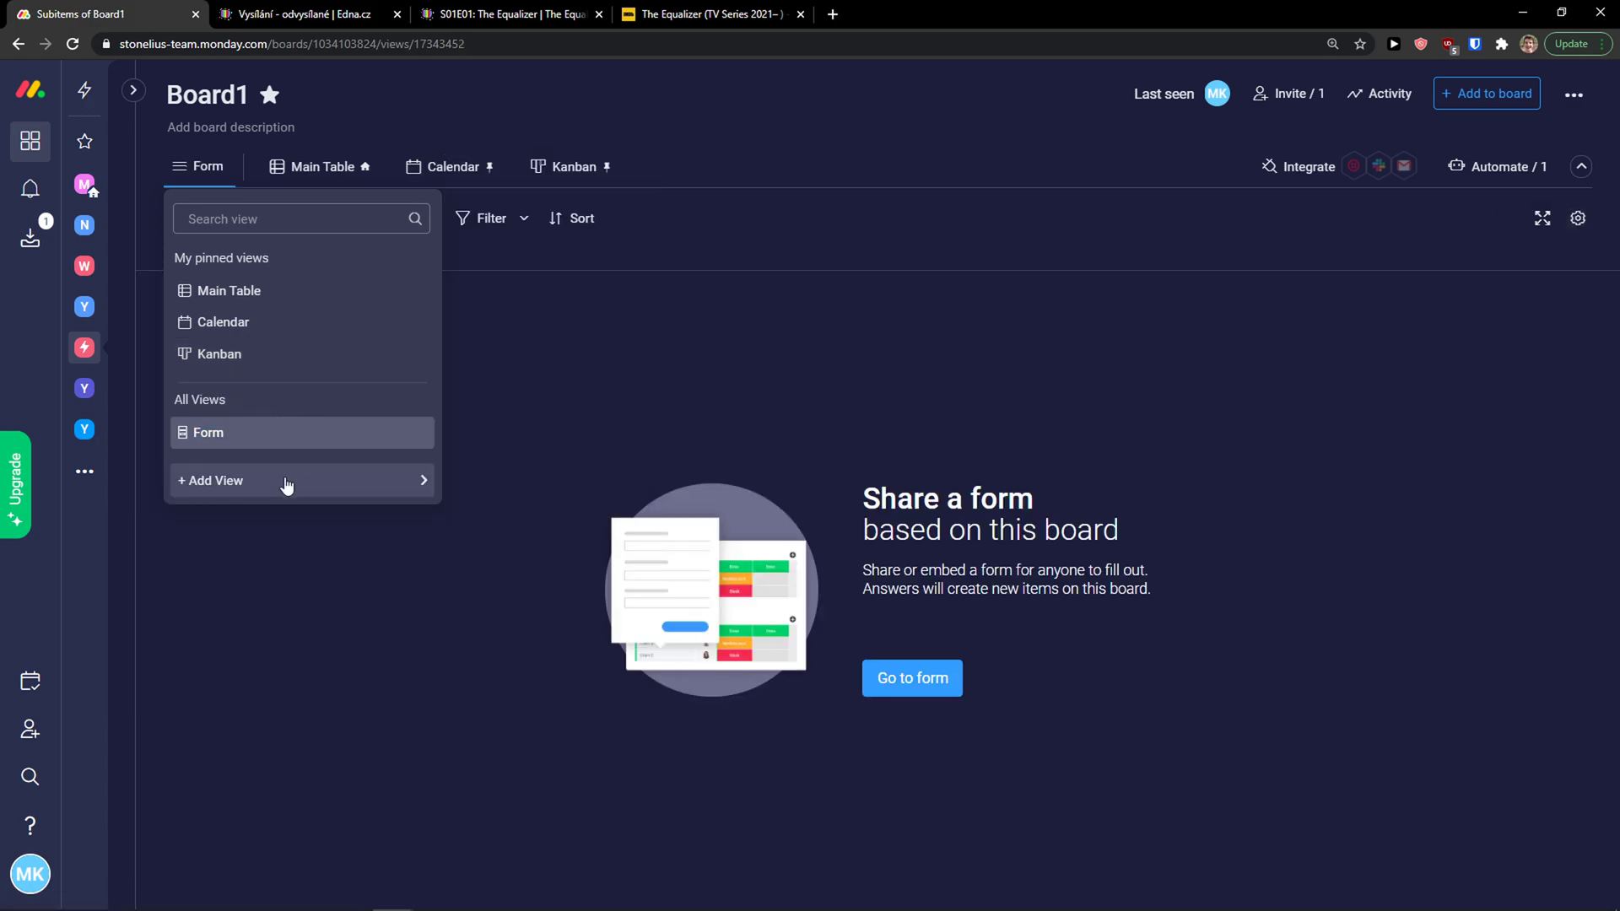
pyautogui.moveTo(289, 481)
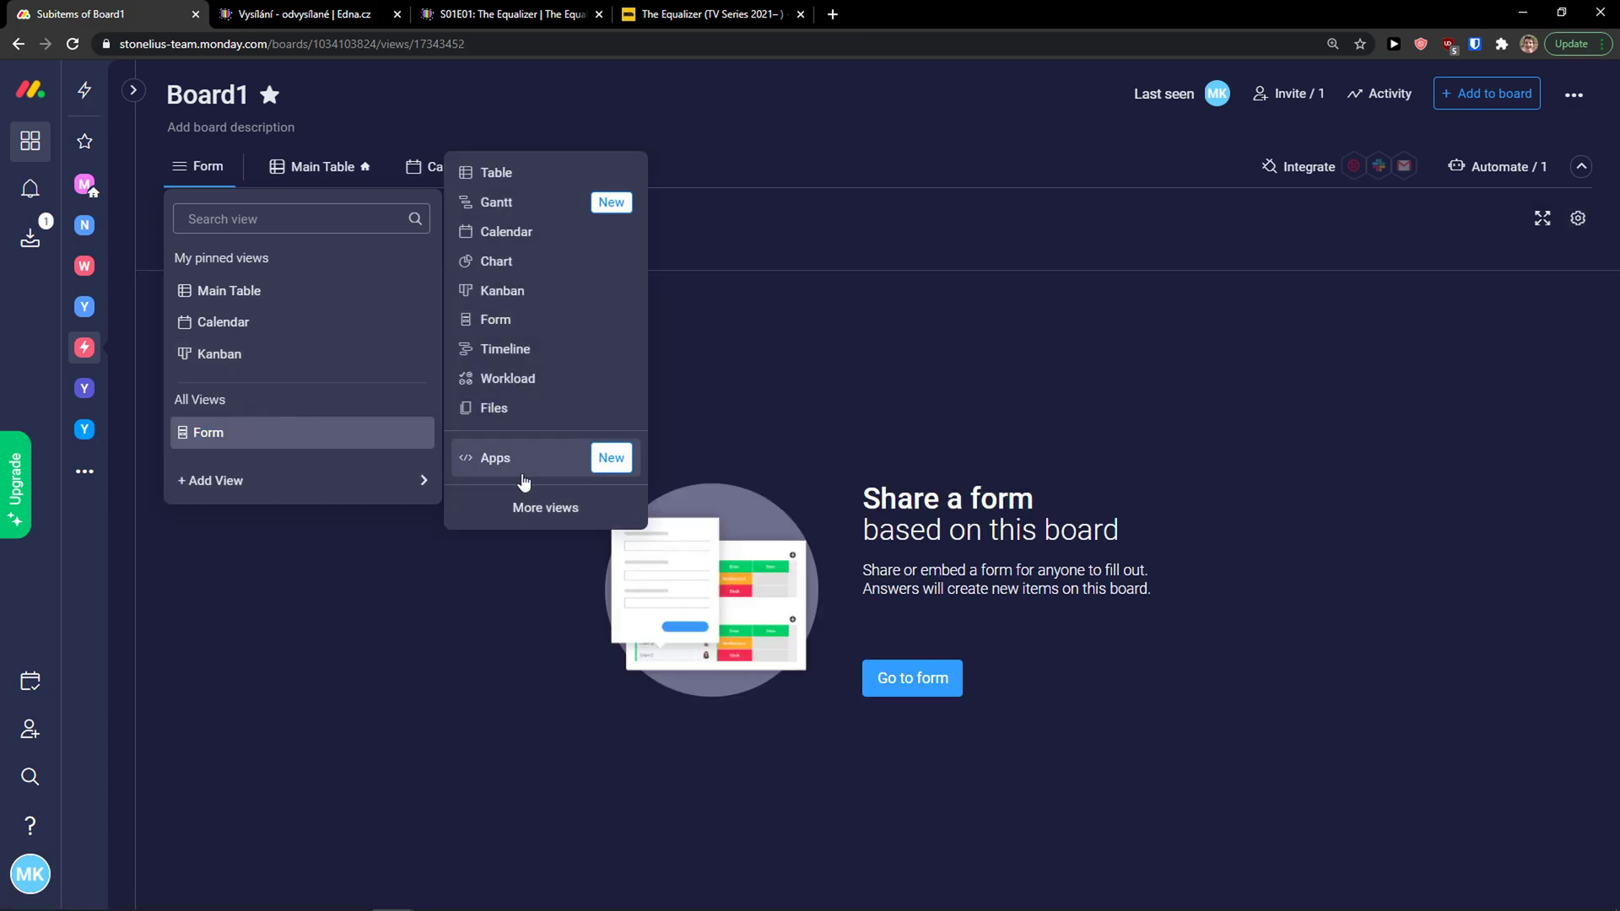
pyautogui.click(521, 474)
pyautogui.scroll(5, 920, 481)
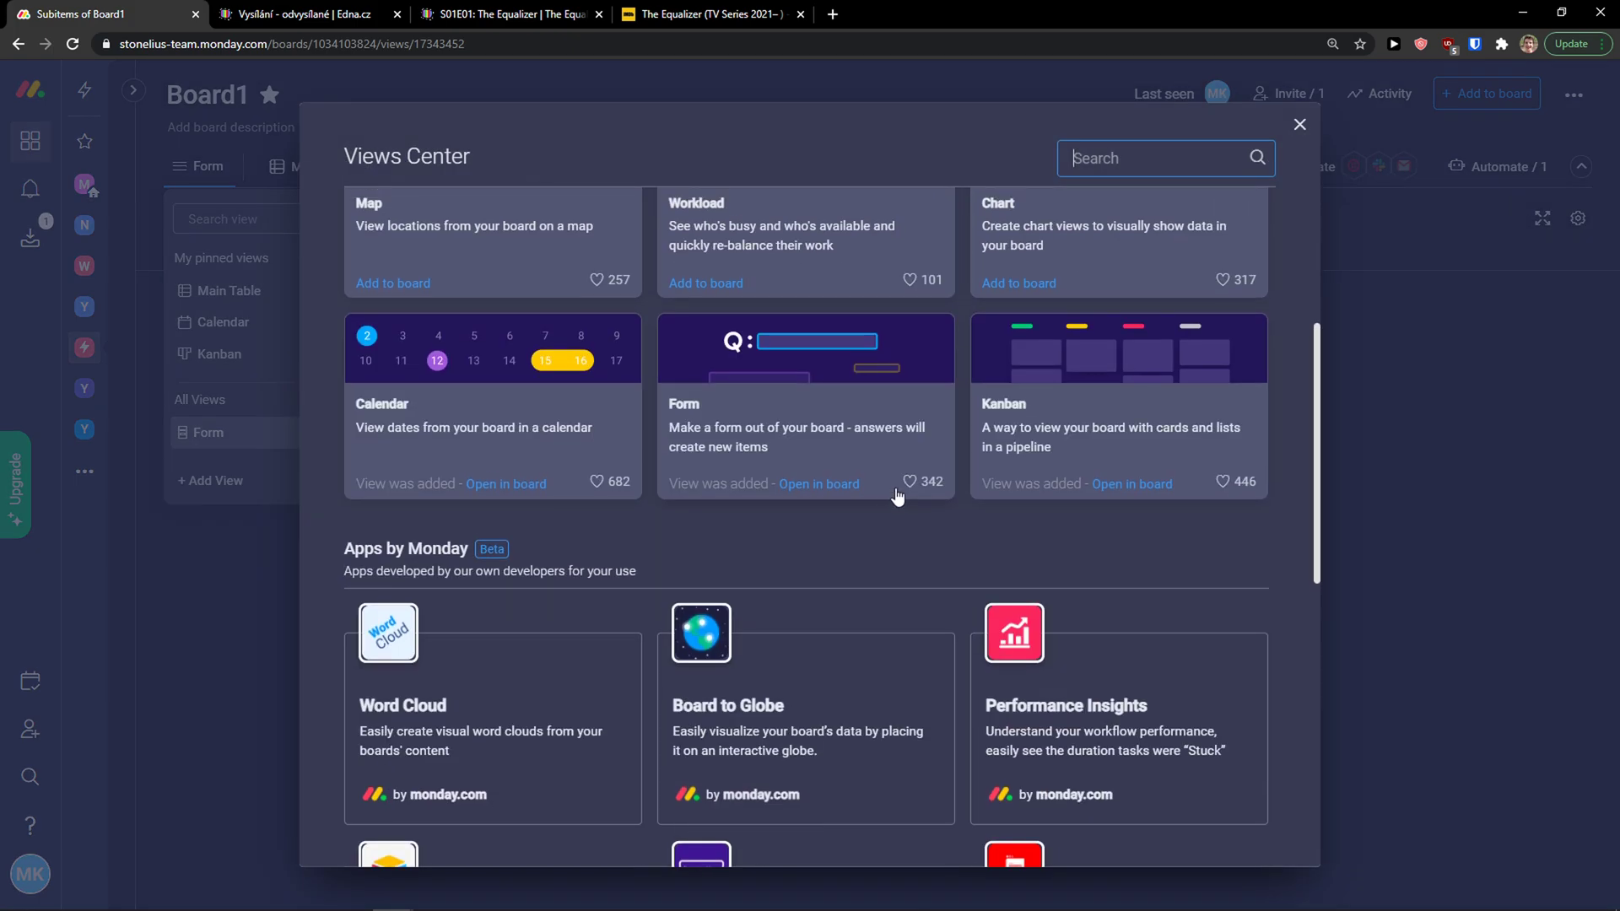
pyautogui.scroll(-1, 607, 391)
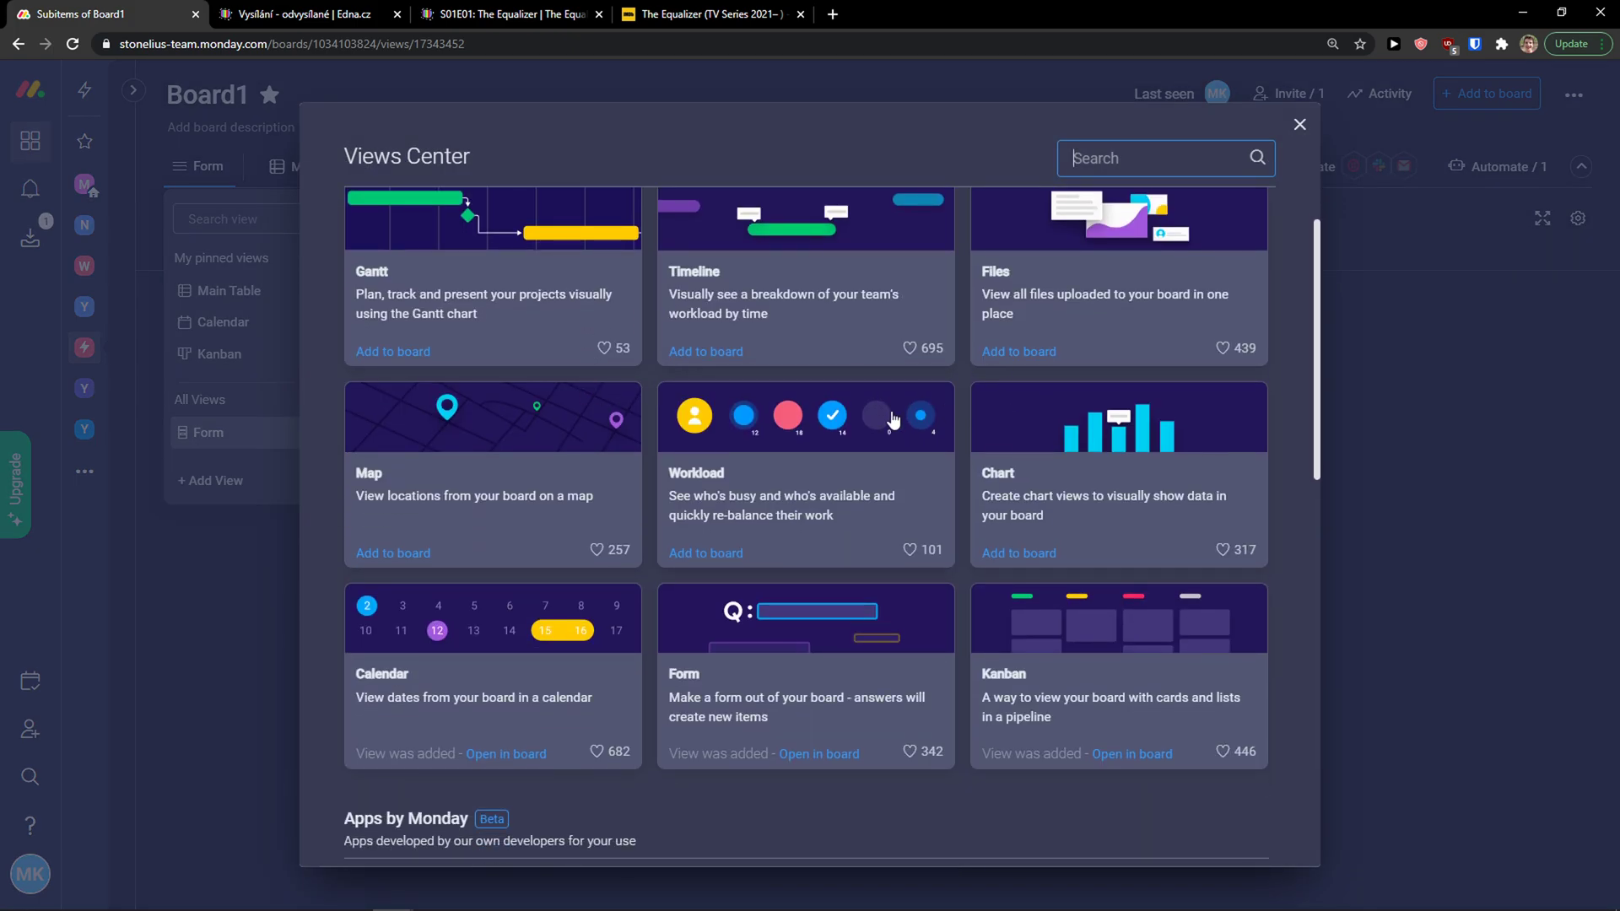
pyautogui.scroll(-4, 523, 443)
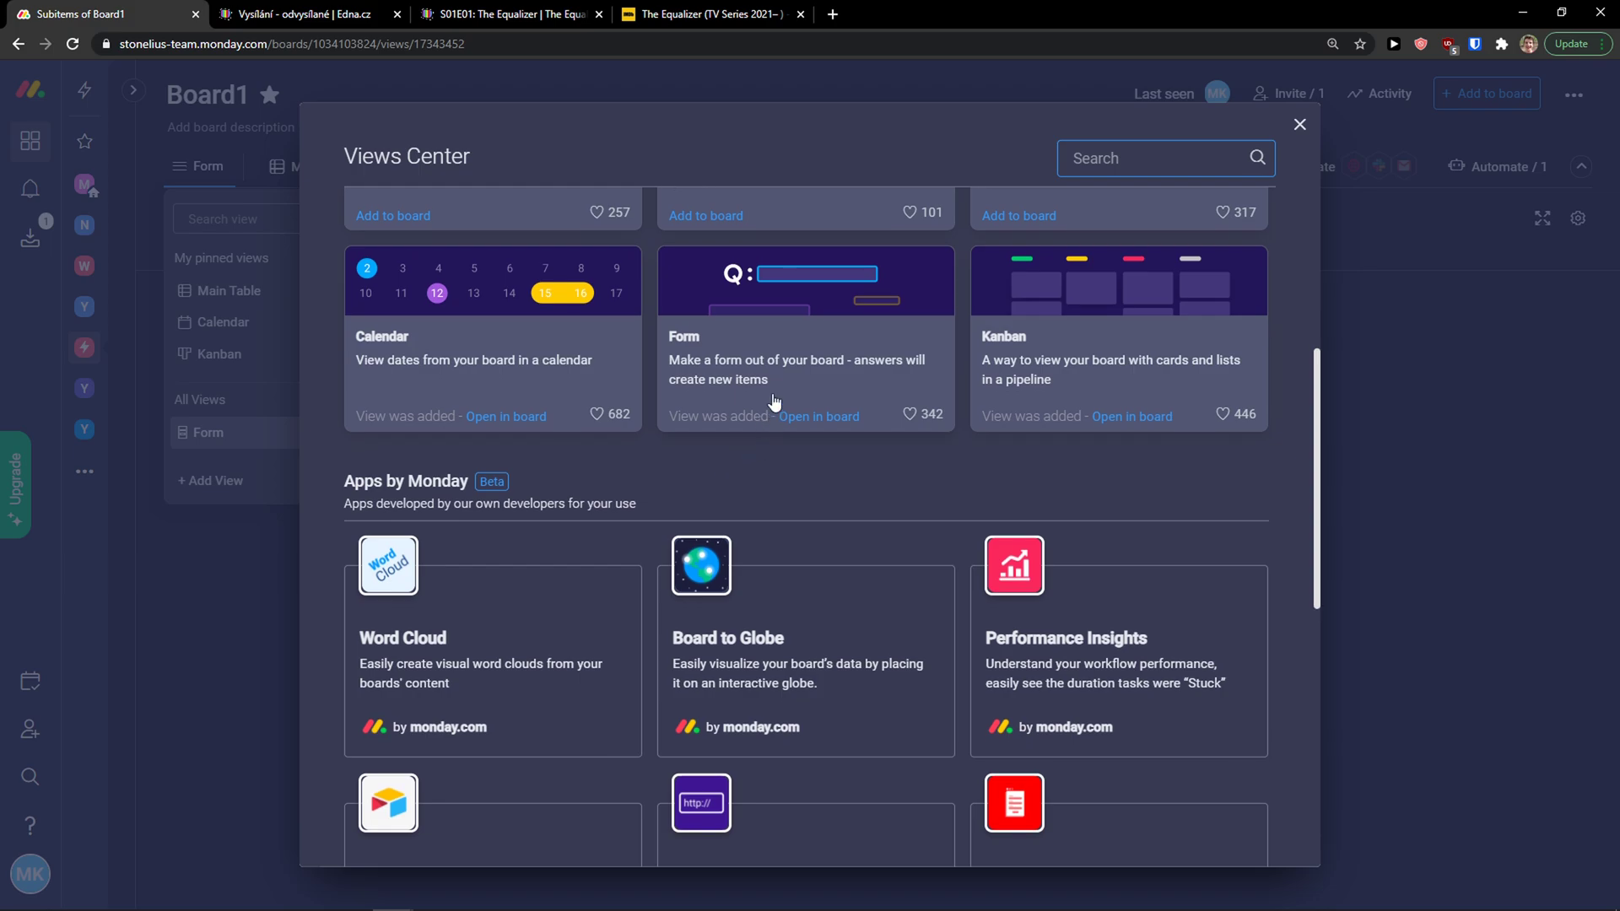
pyautogui.scroll(-2, 785, 498)
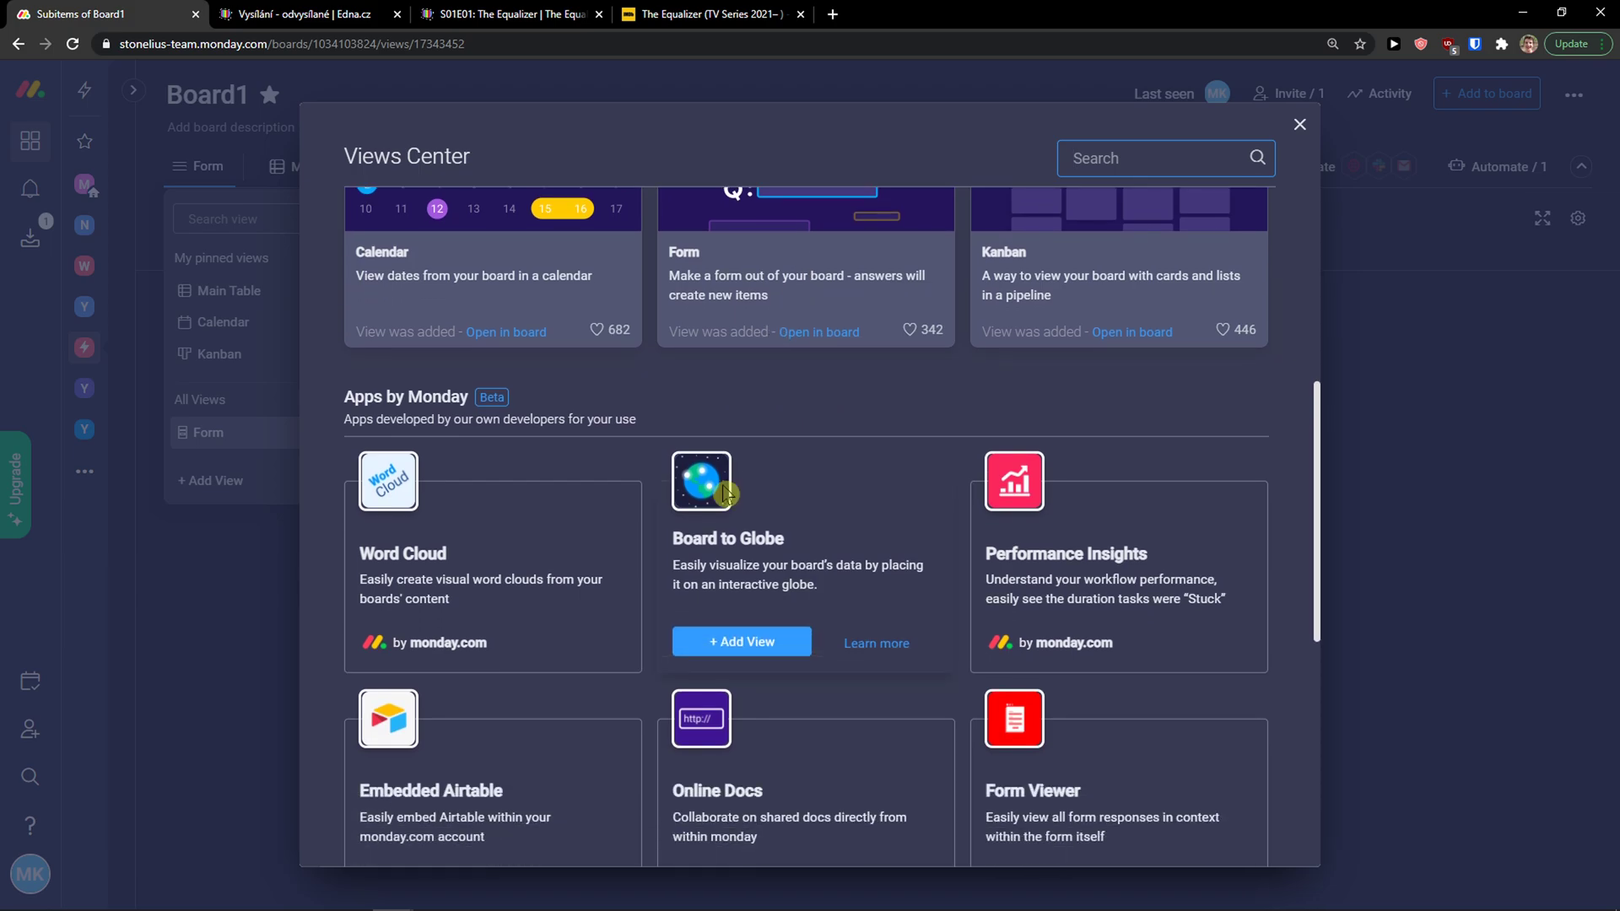
pyautogui.scroll(-2, 613, 511)
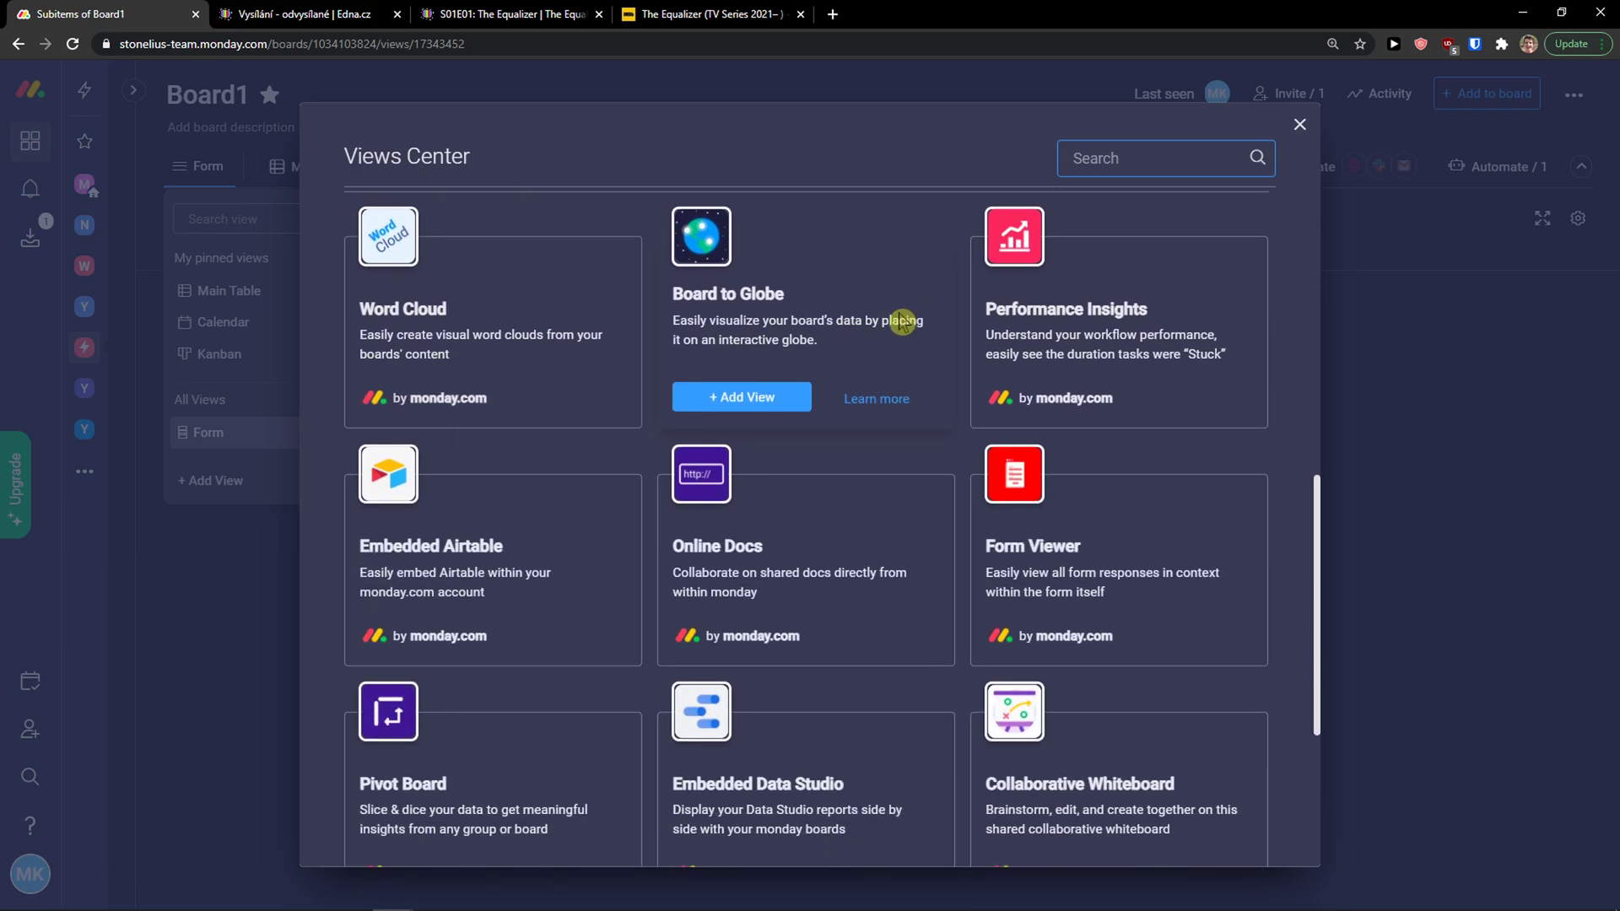
pyautogui.scroll(-1, 1274, 540)
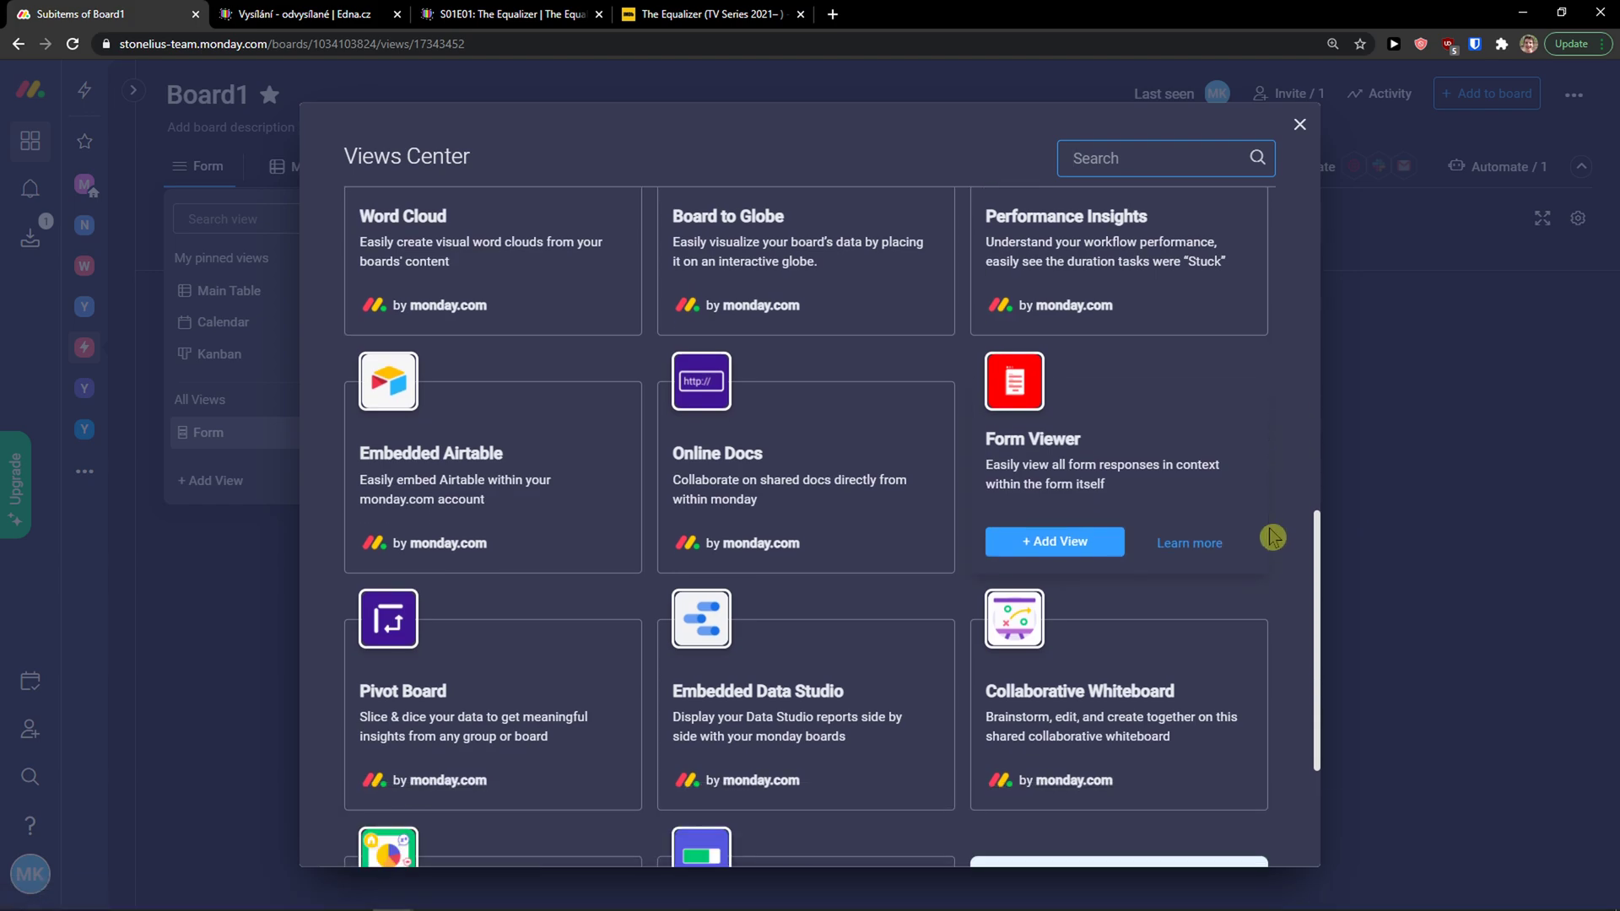
pyautogui.scroll(-1, 1296, 490)
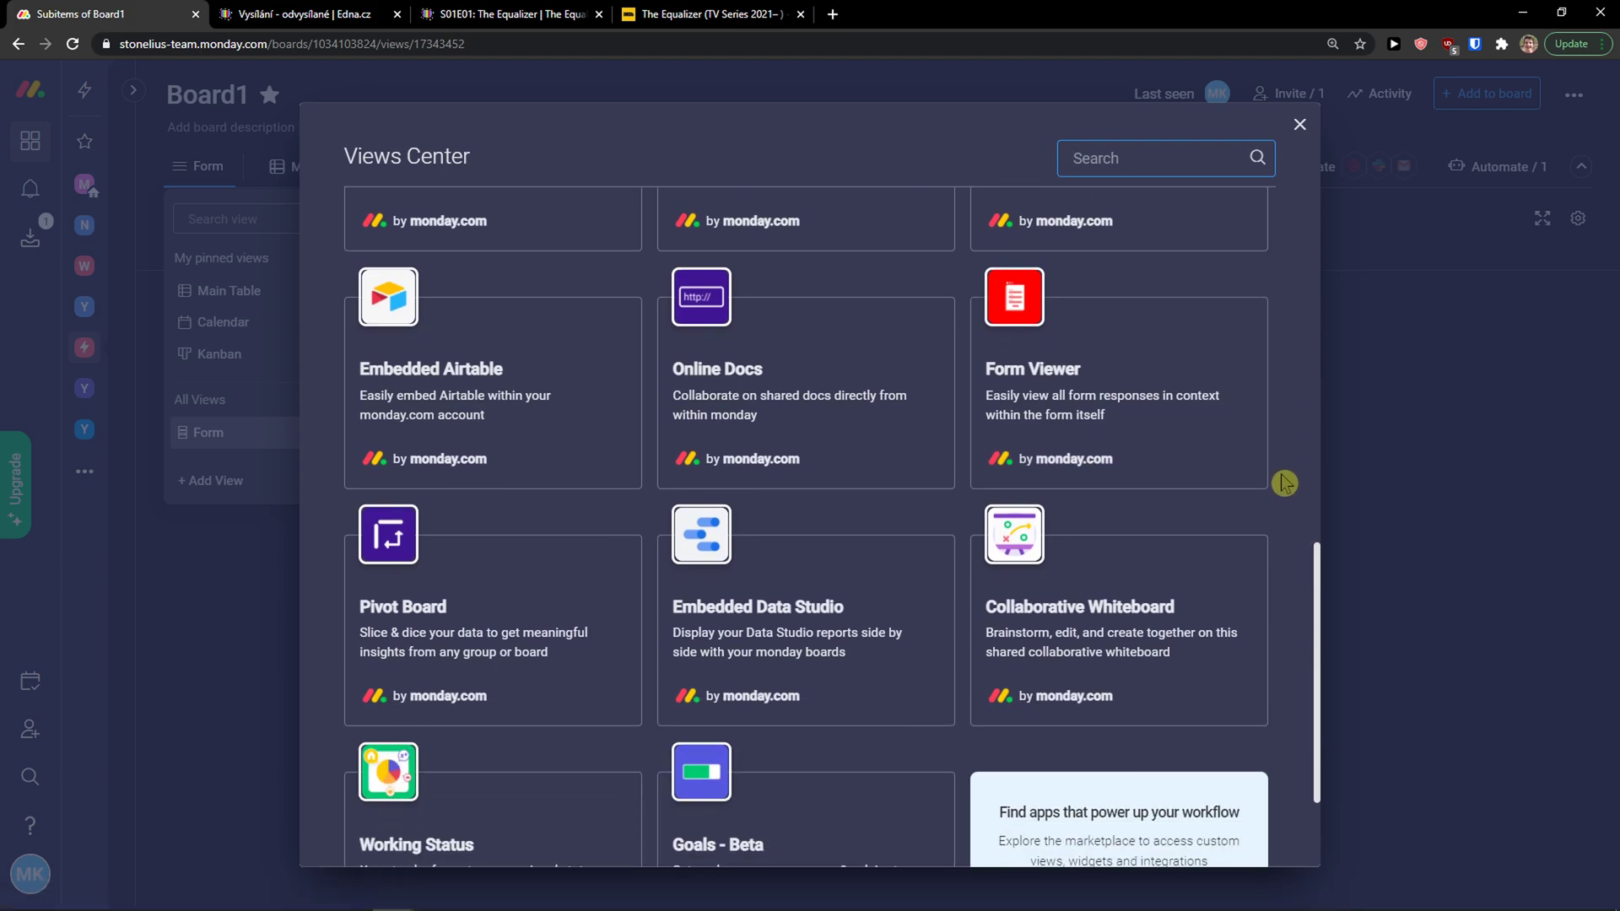
pyautogui.scroll(-2, 540, 456)
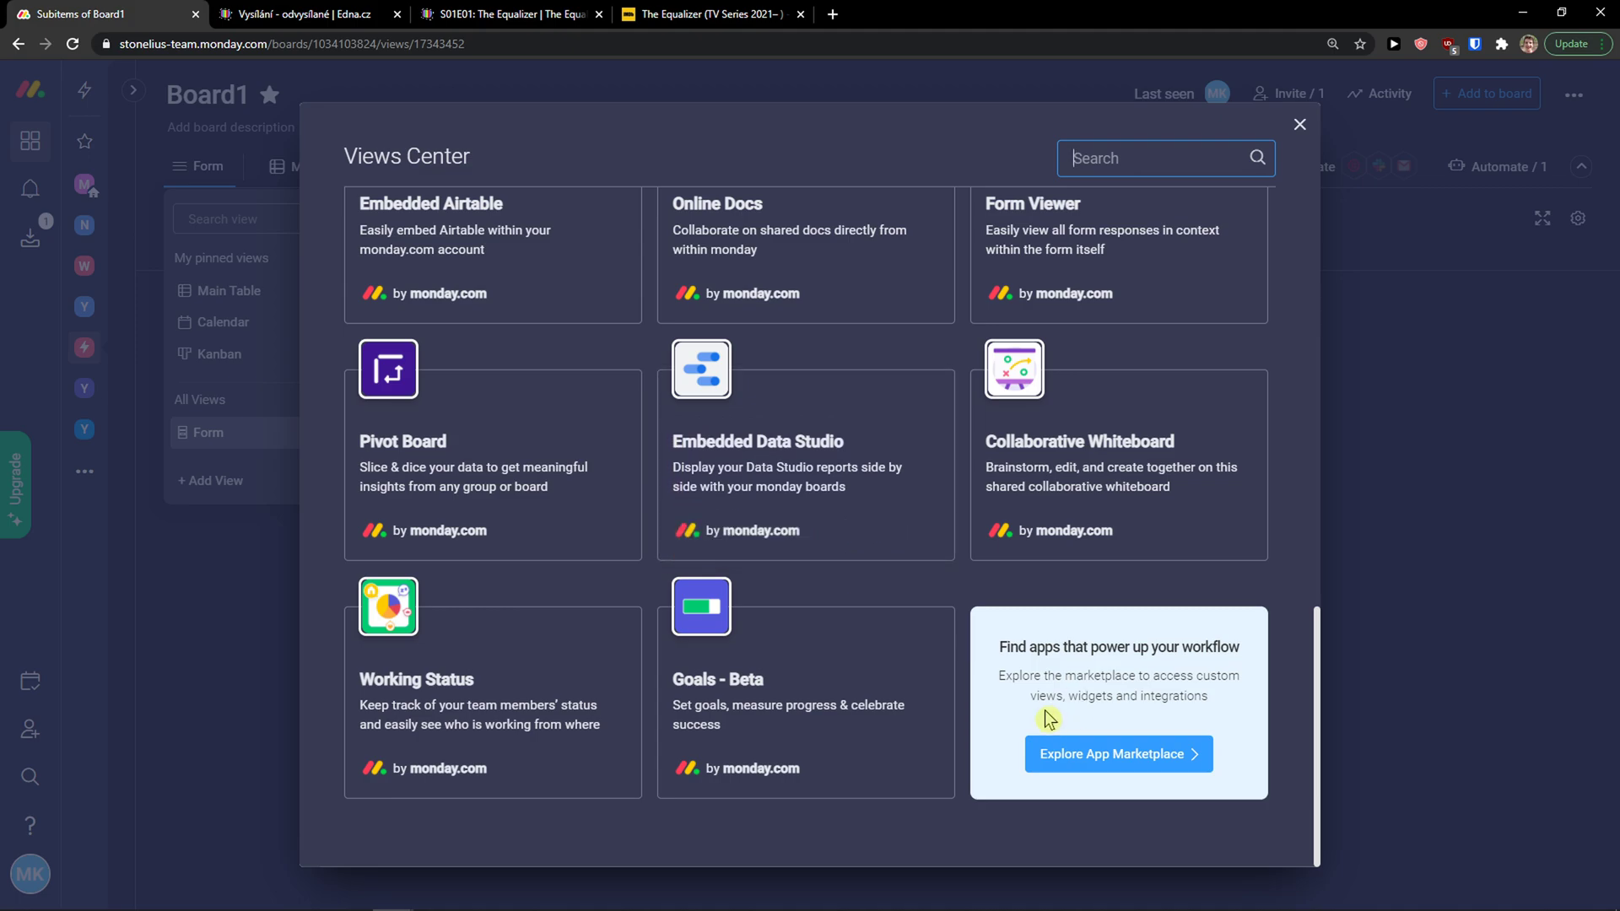
pyautogui.scroll(10, 947, 709)
pyautogui.scroll(3, 954, 678)
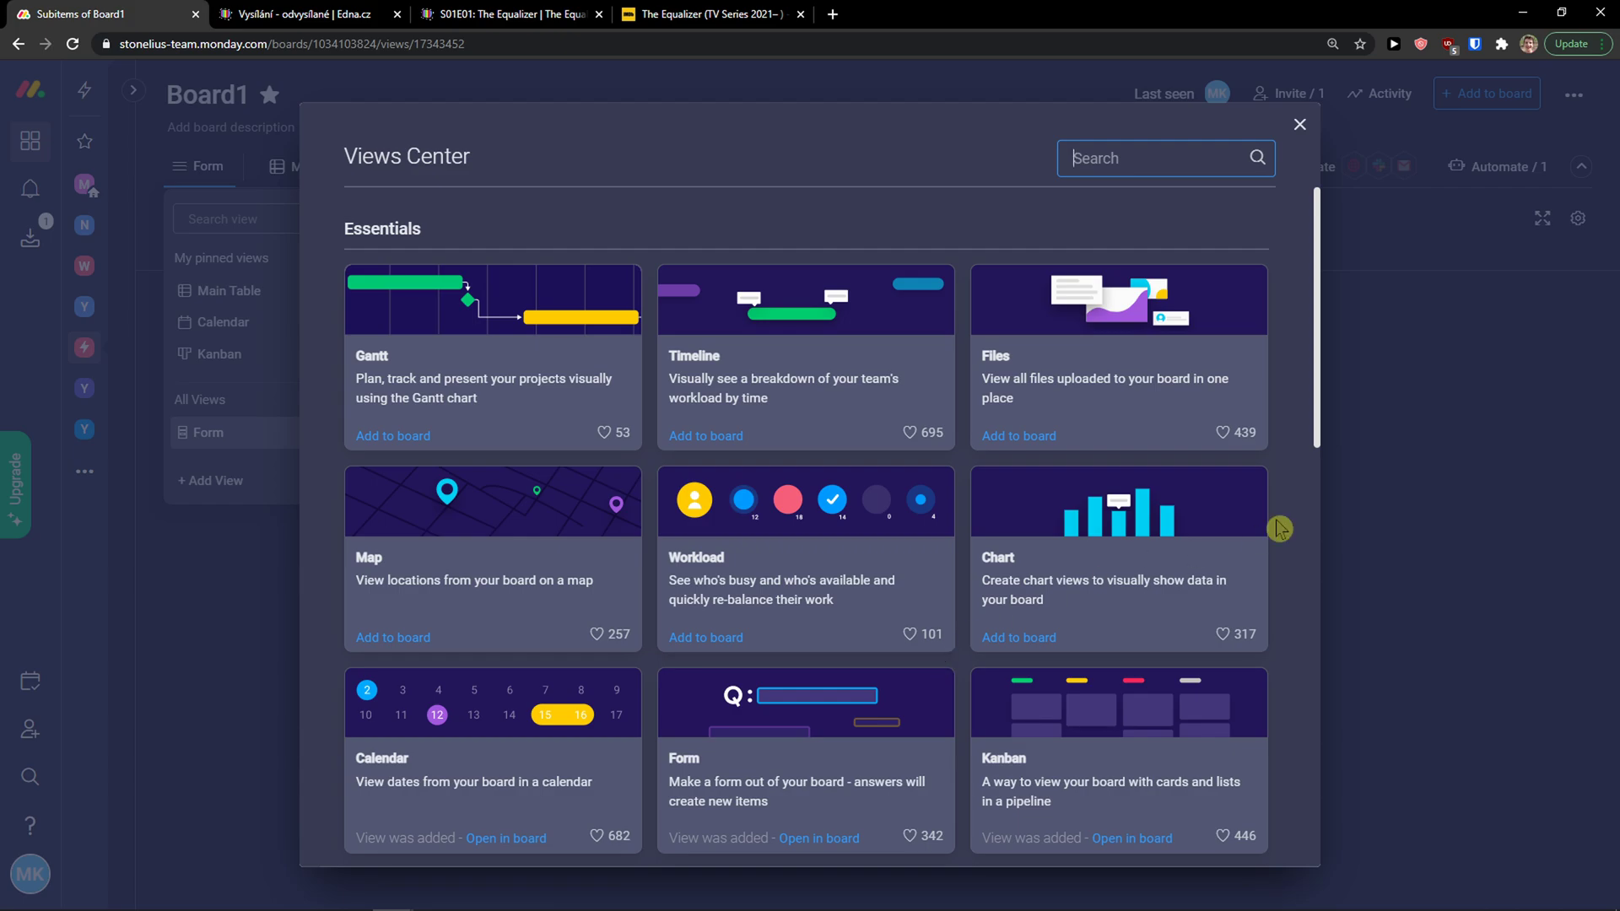
pyautogui.click(1391, 533)
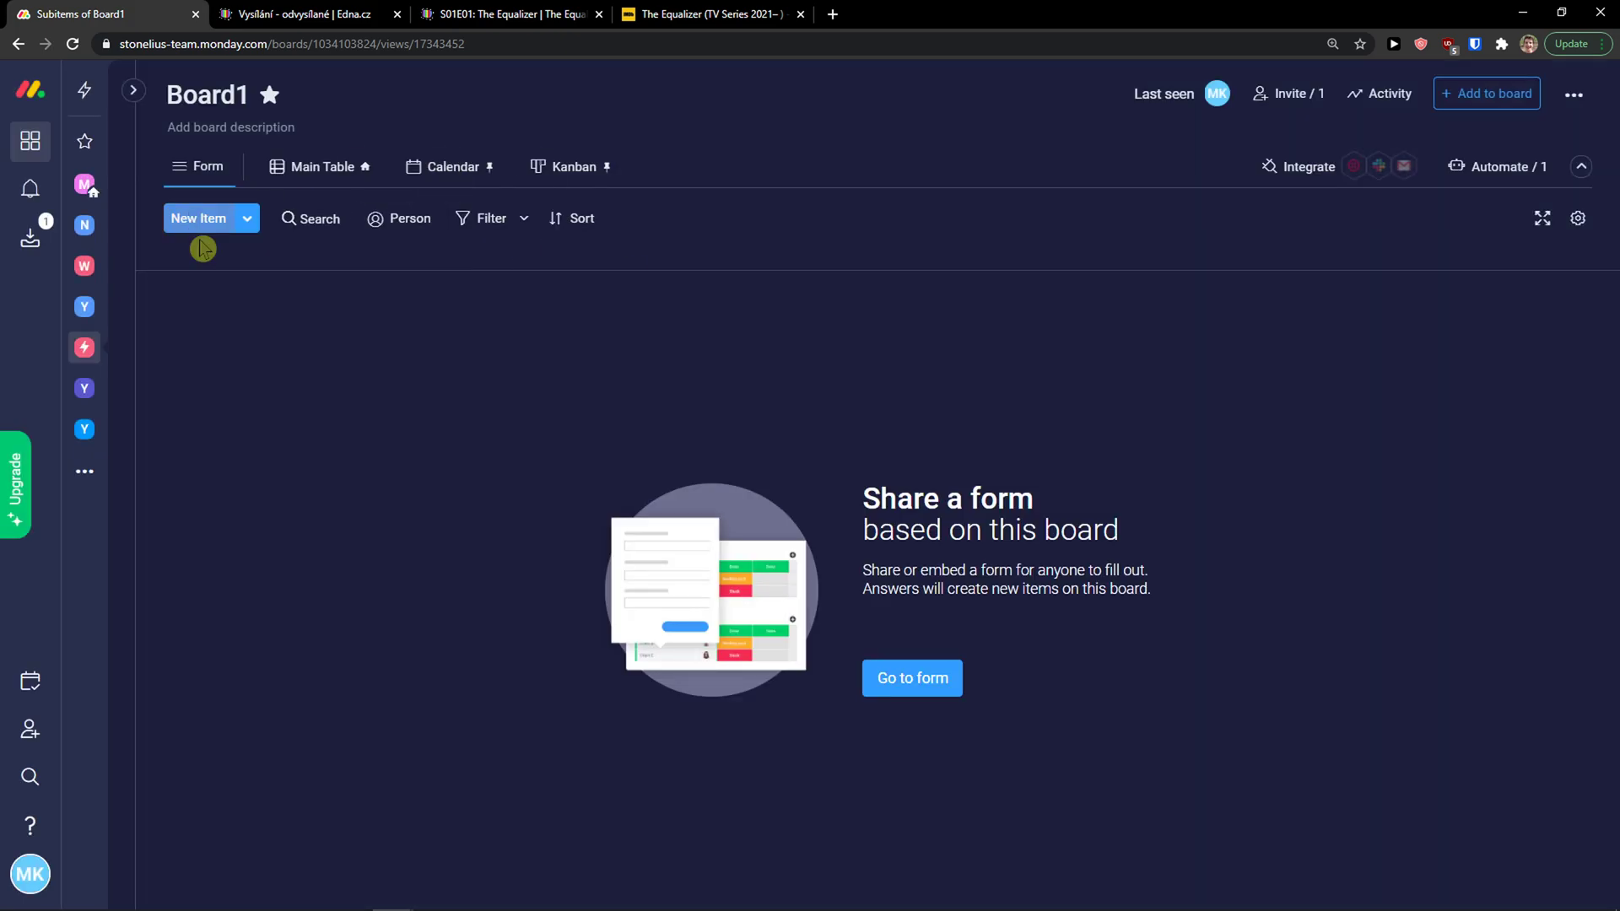
# Step: From the calendar view, create 'Date Item' on February 12 in the Youtube Videos group
pyautogui.click(304, 168)
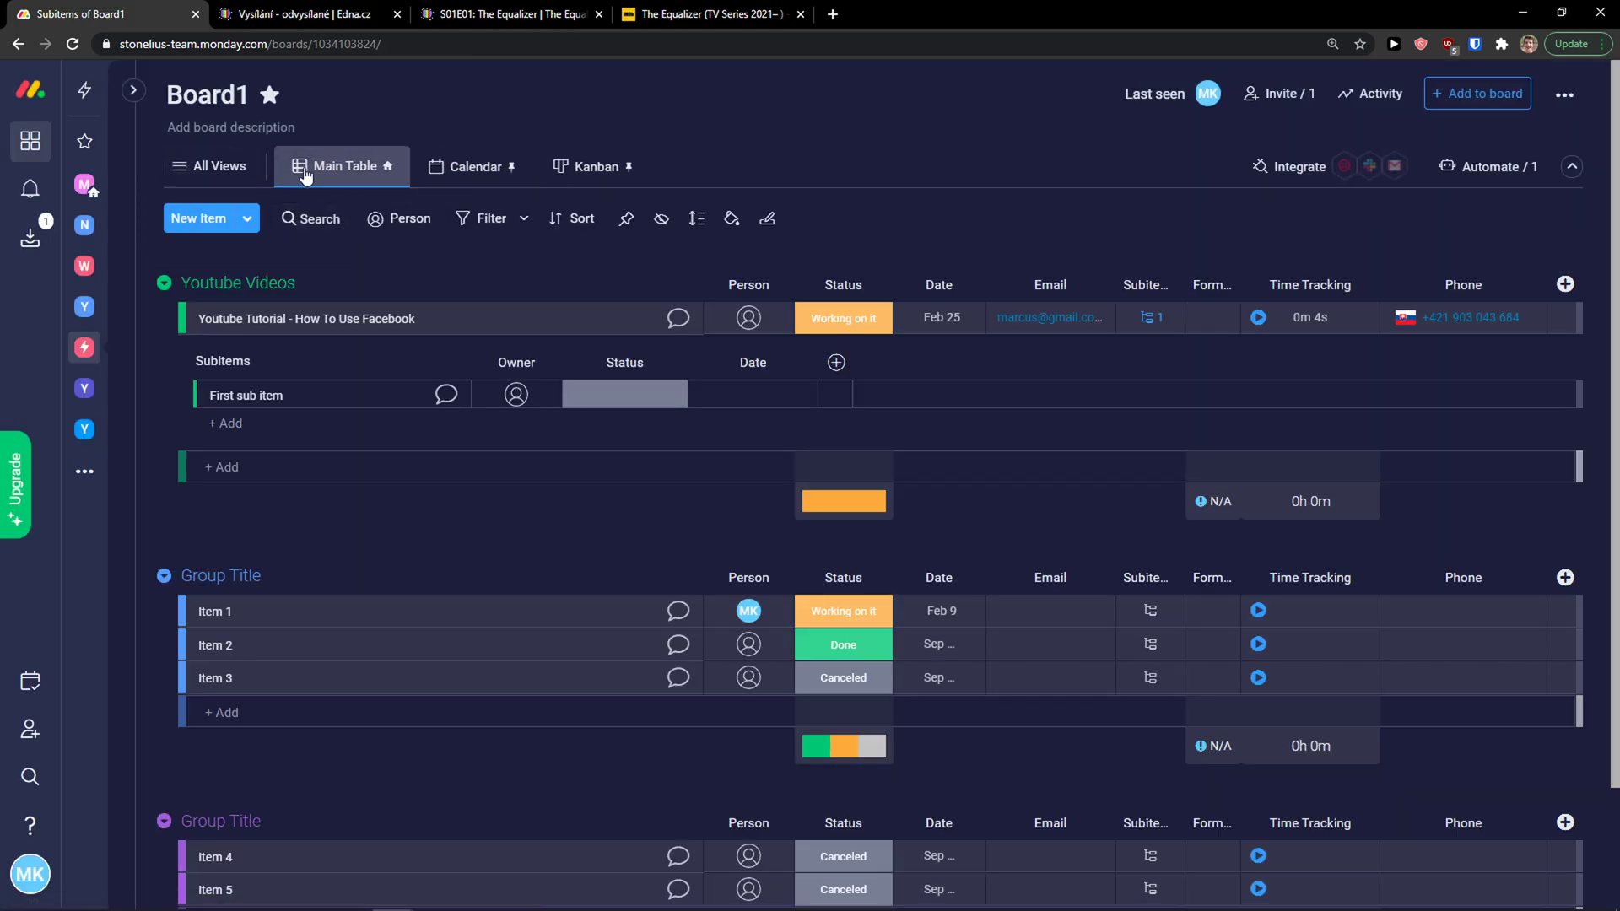
pyautogui.click(462, 174)
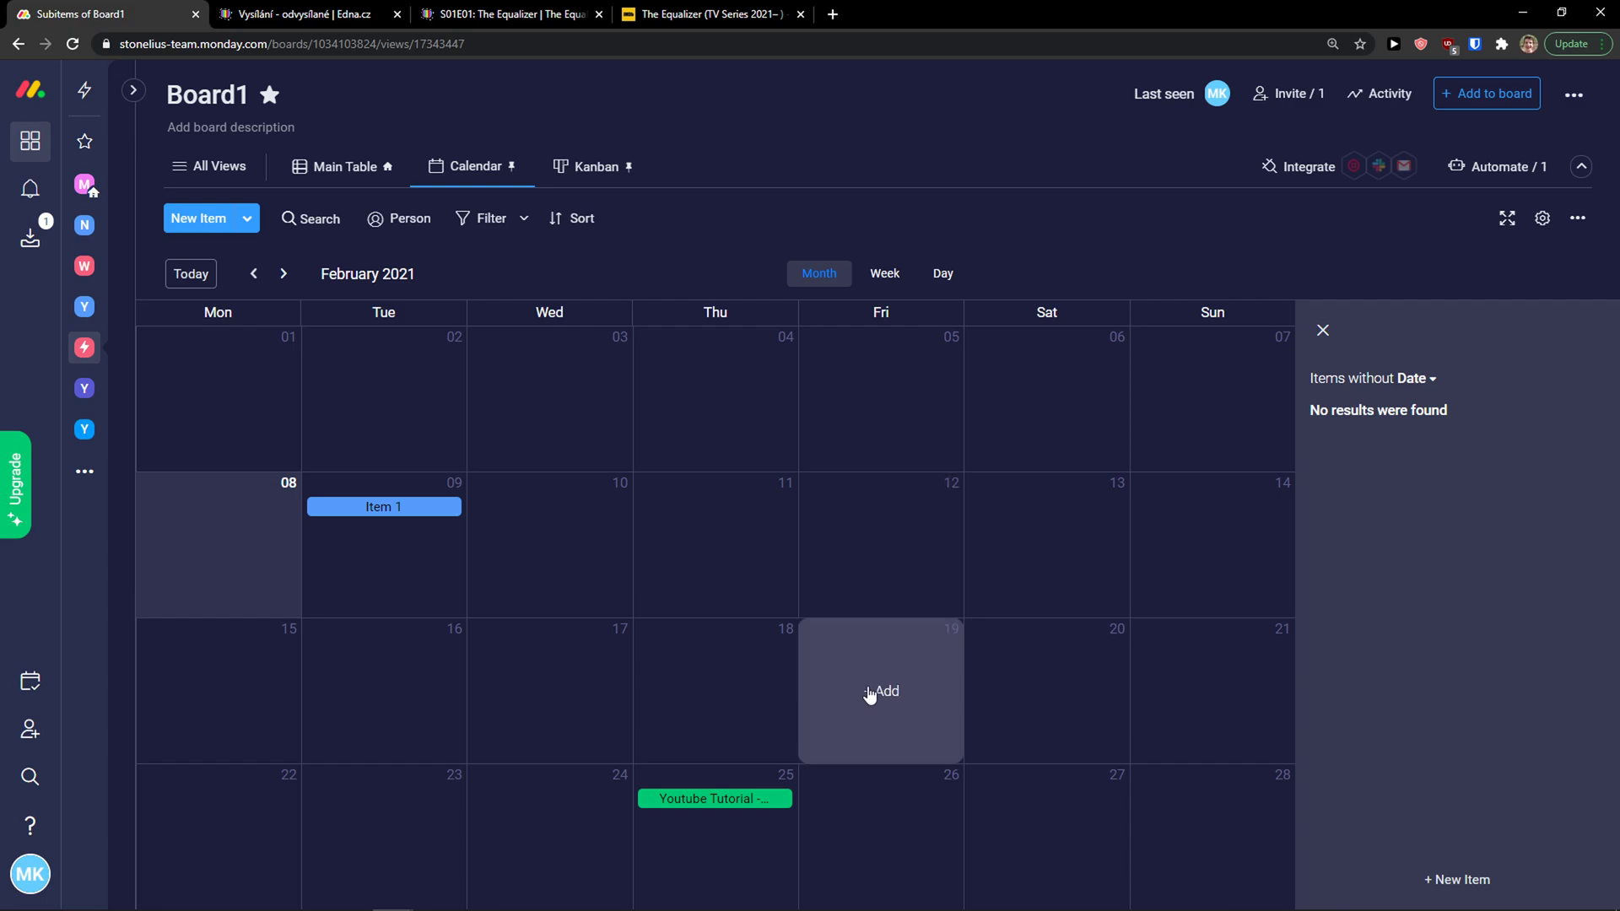
pyautogui.click(857, 568)
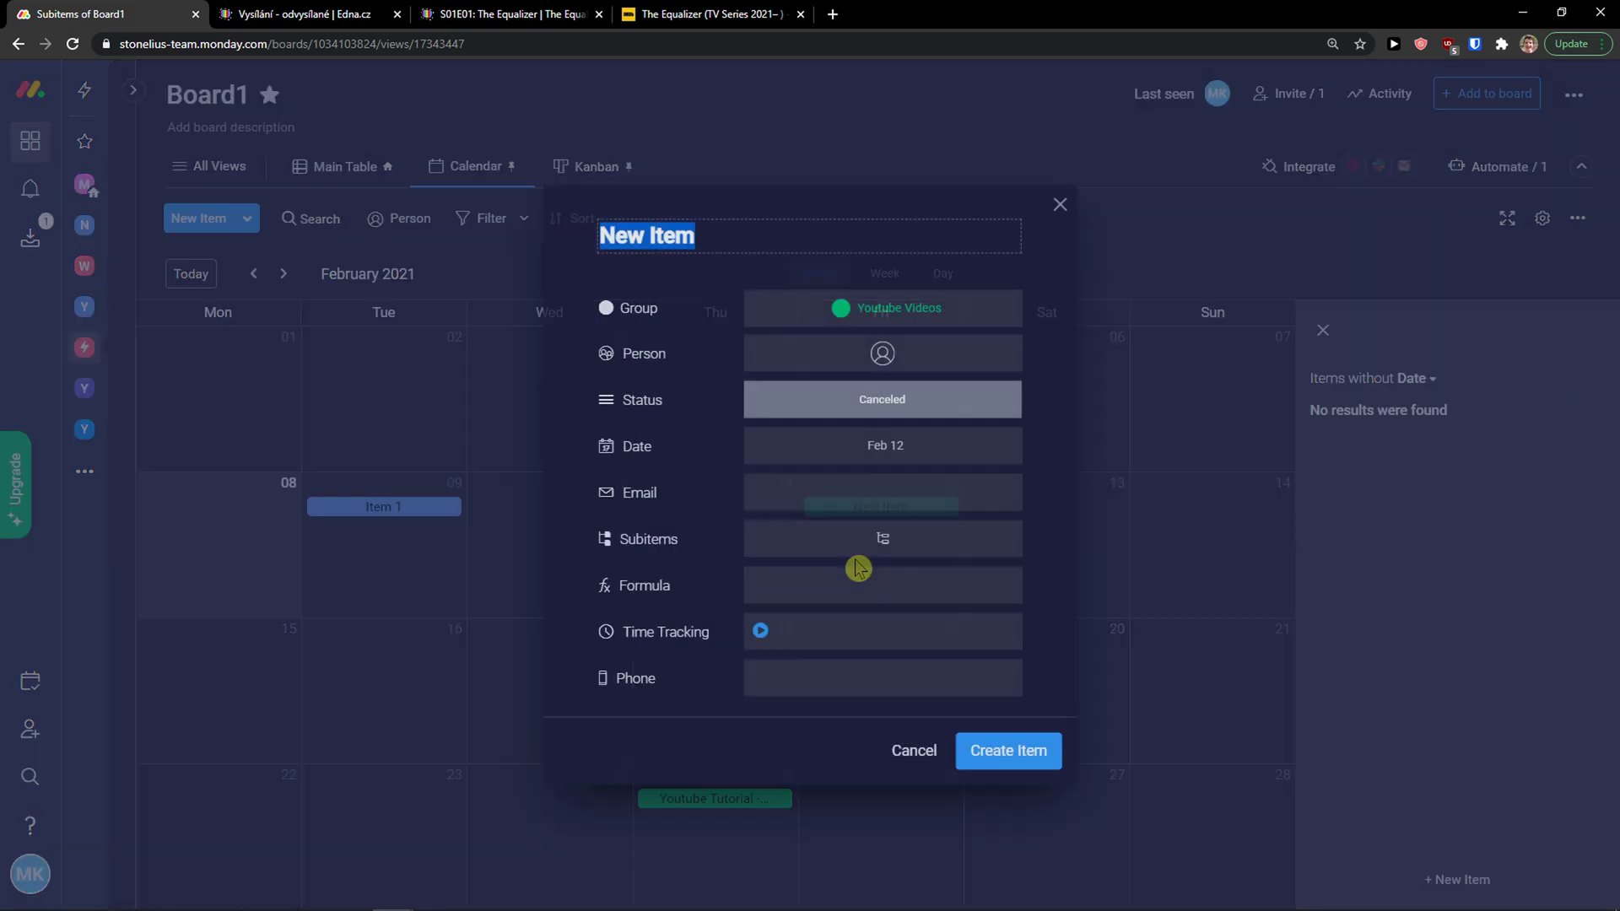
pyautogui.click(839, 310)
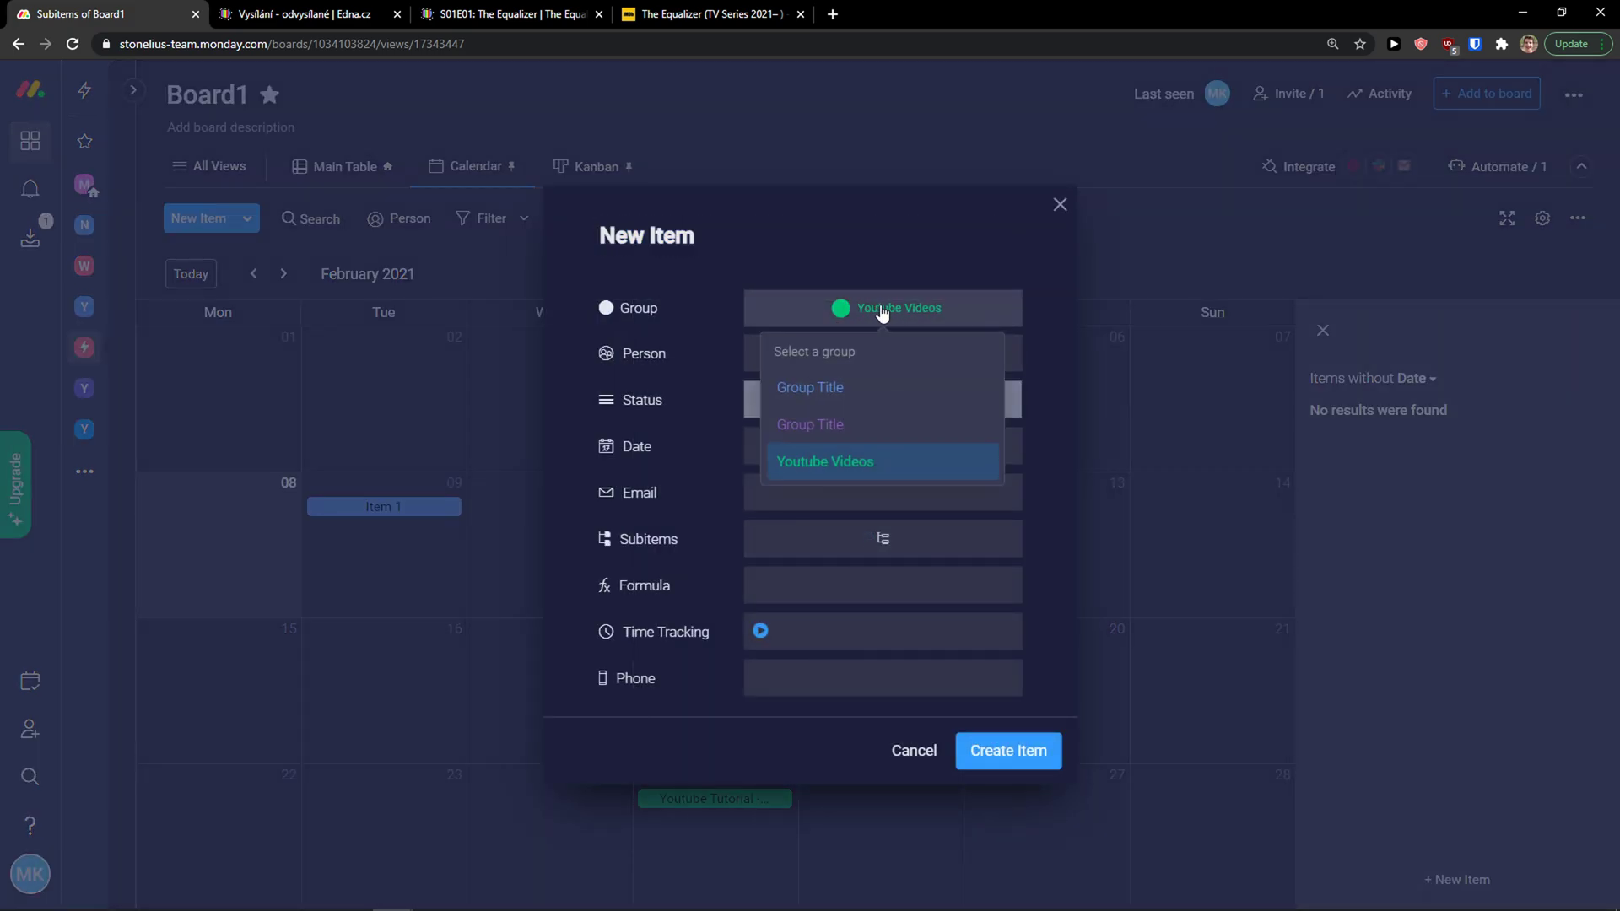
pyautogui.click(782, 302)
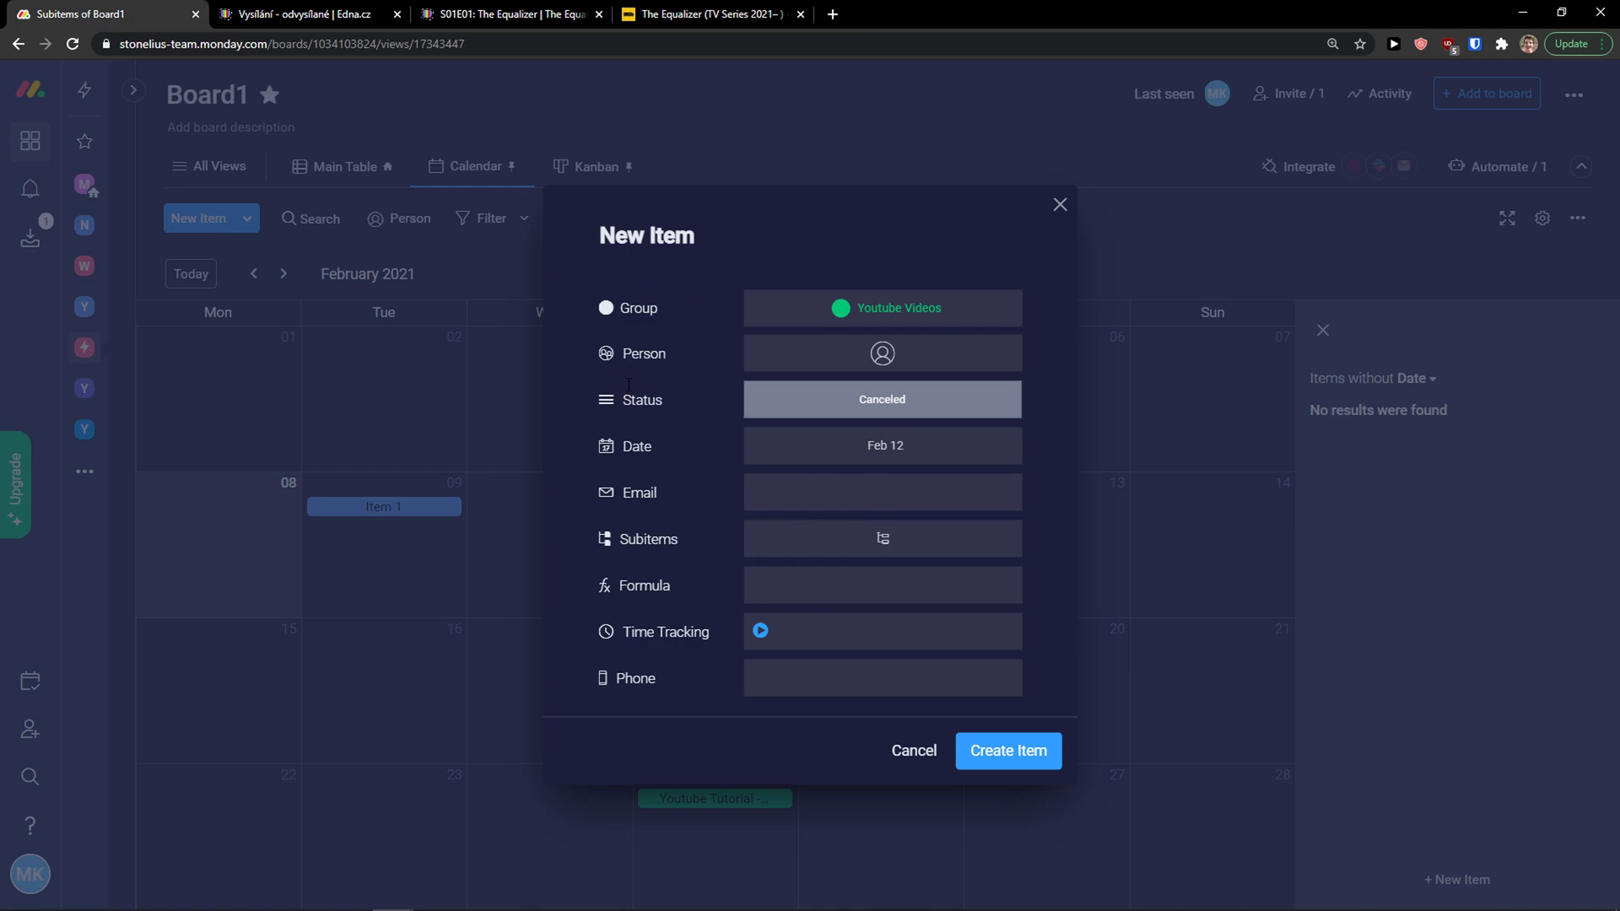
pyautogui.click(674, 232)
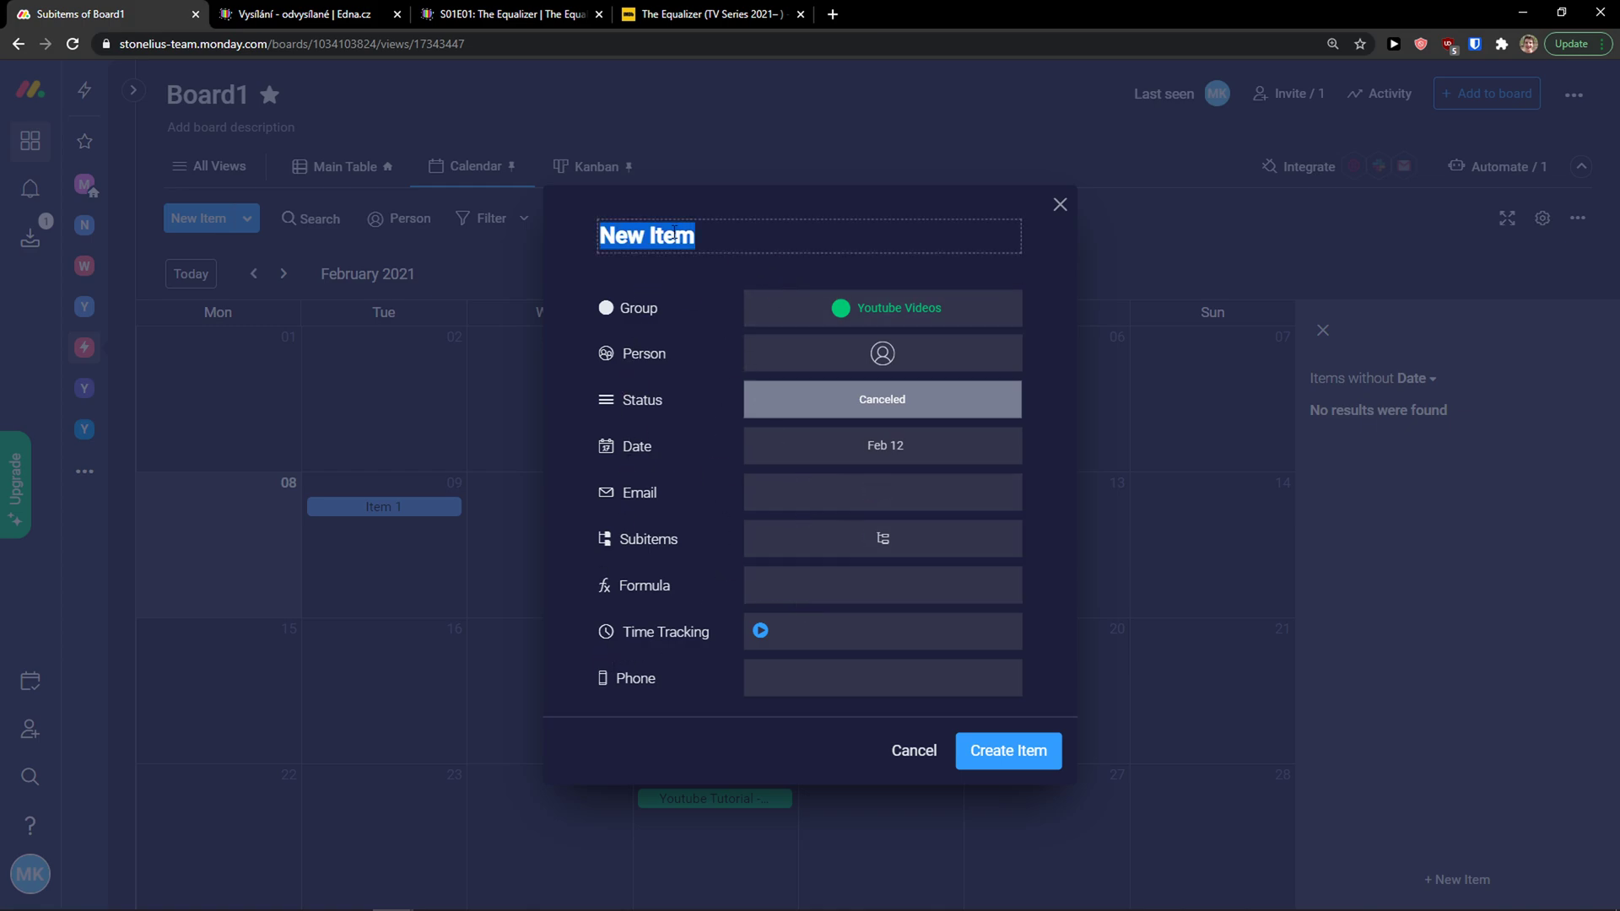
pyautogui.write('Dat')
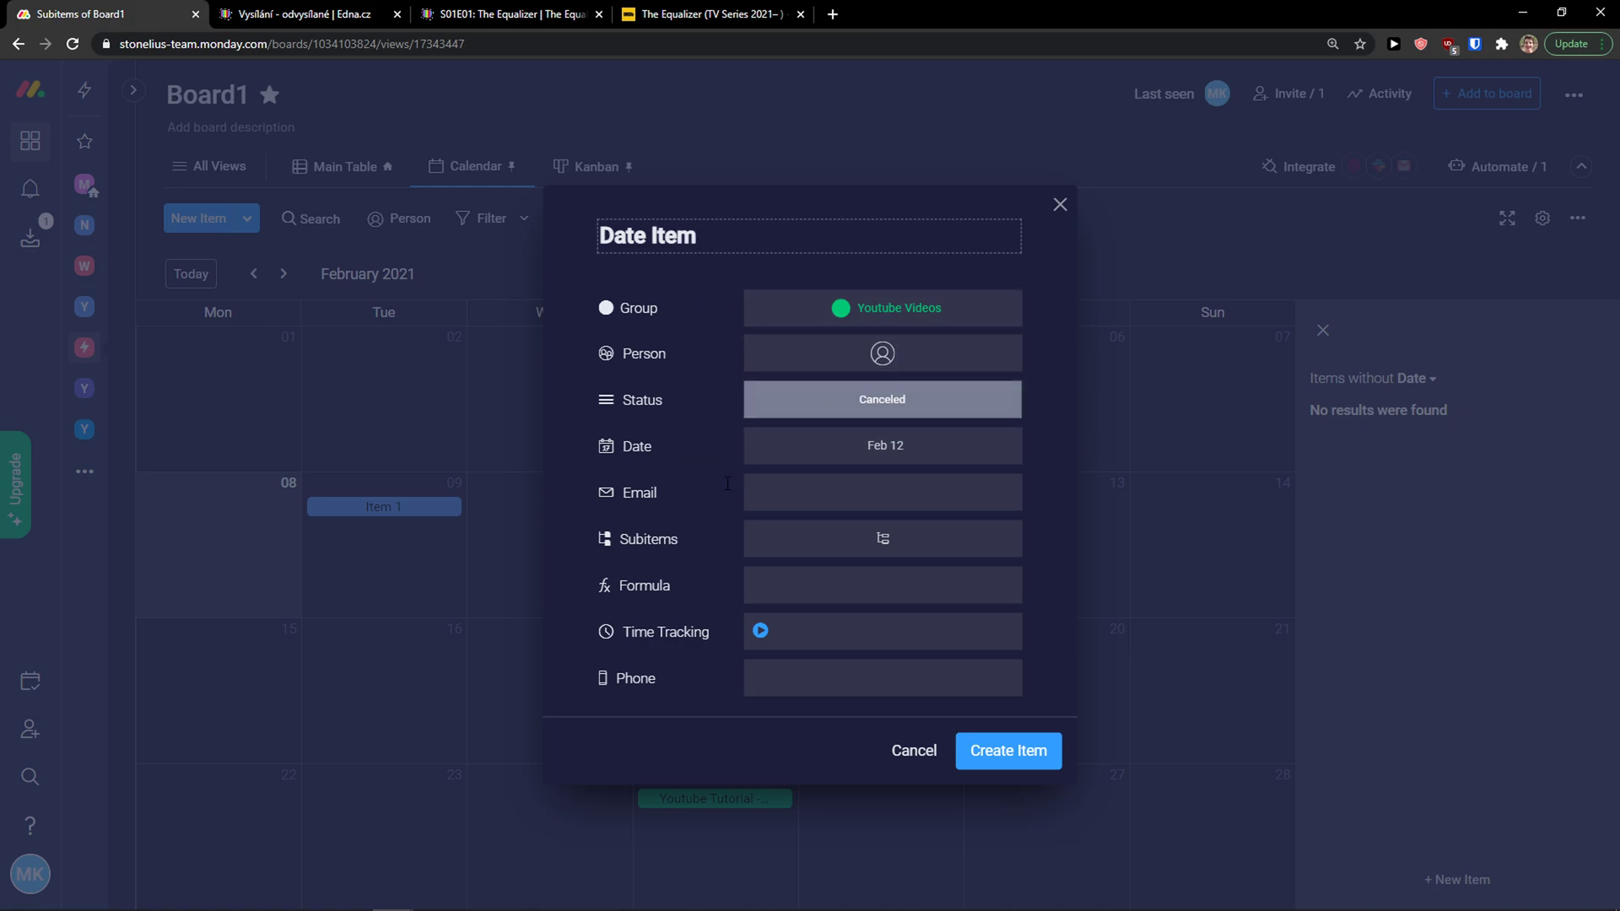
pyautogui.click(1021, 759)
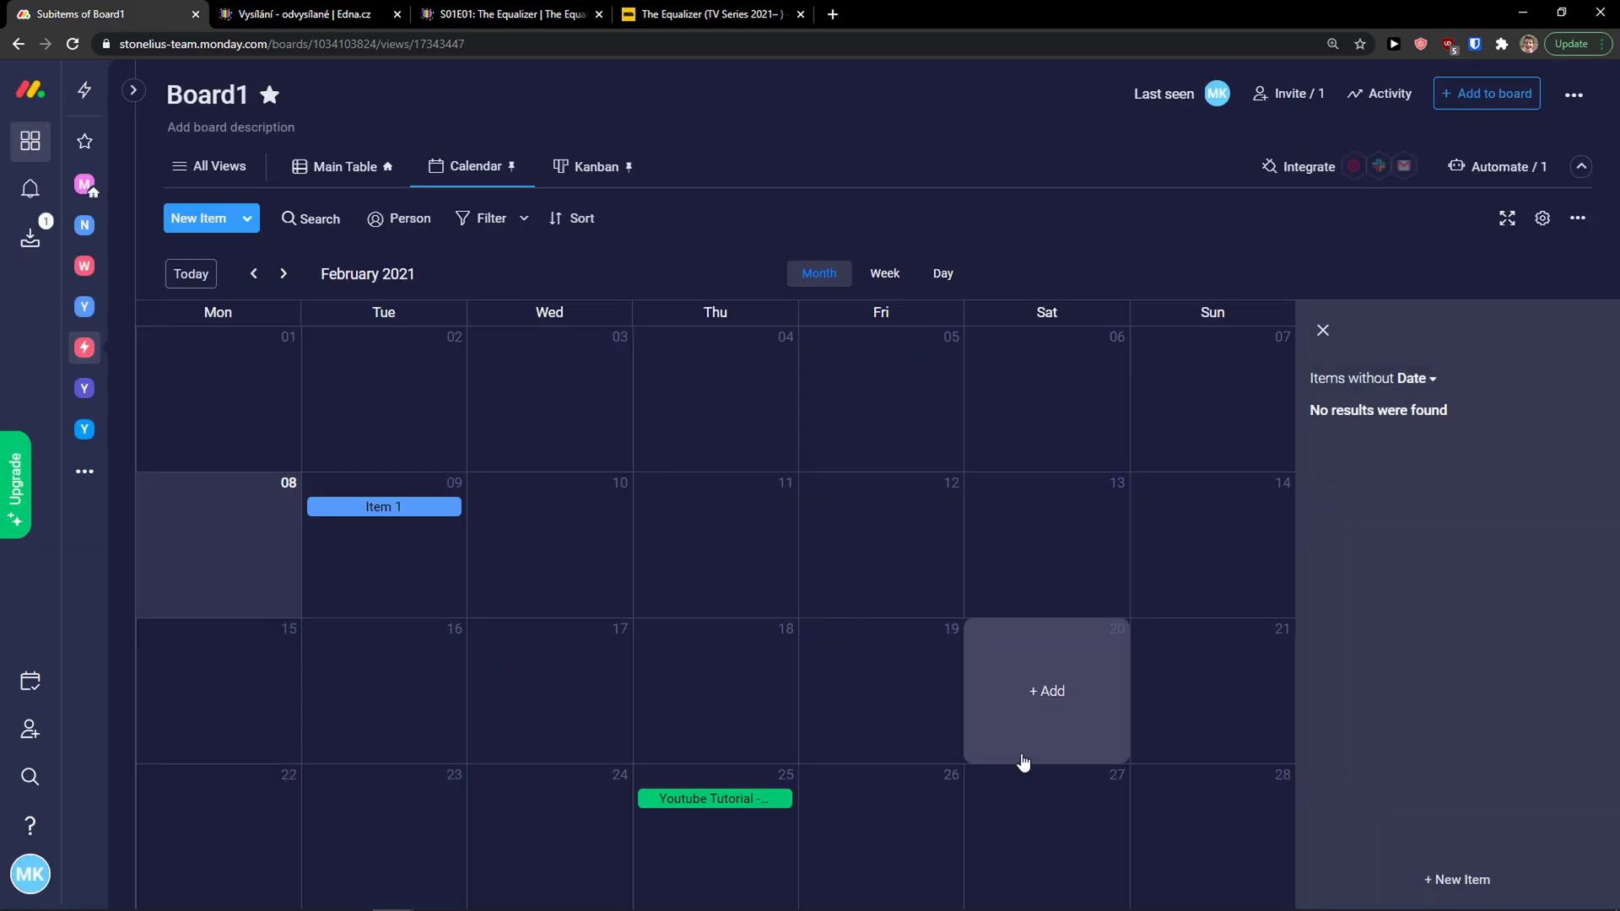
pyautogui.click(345, 173)
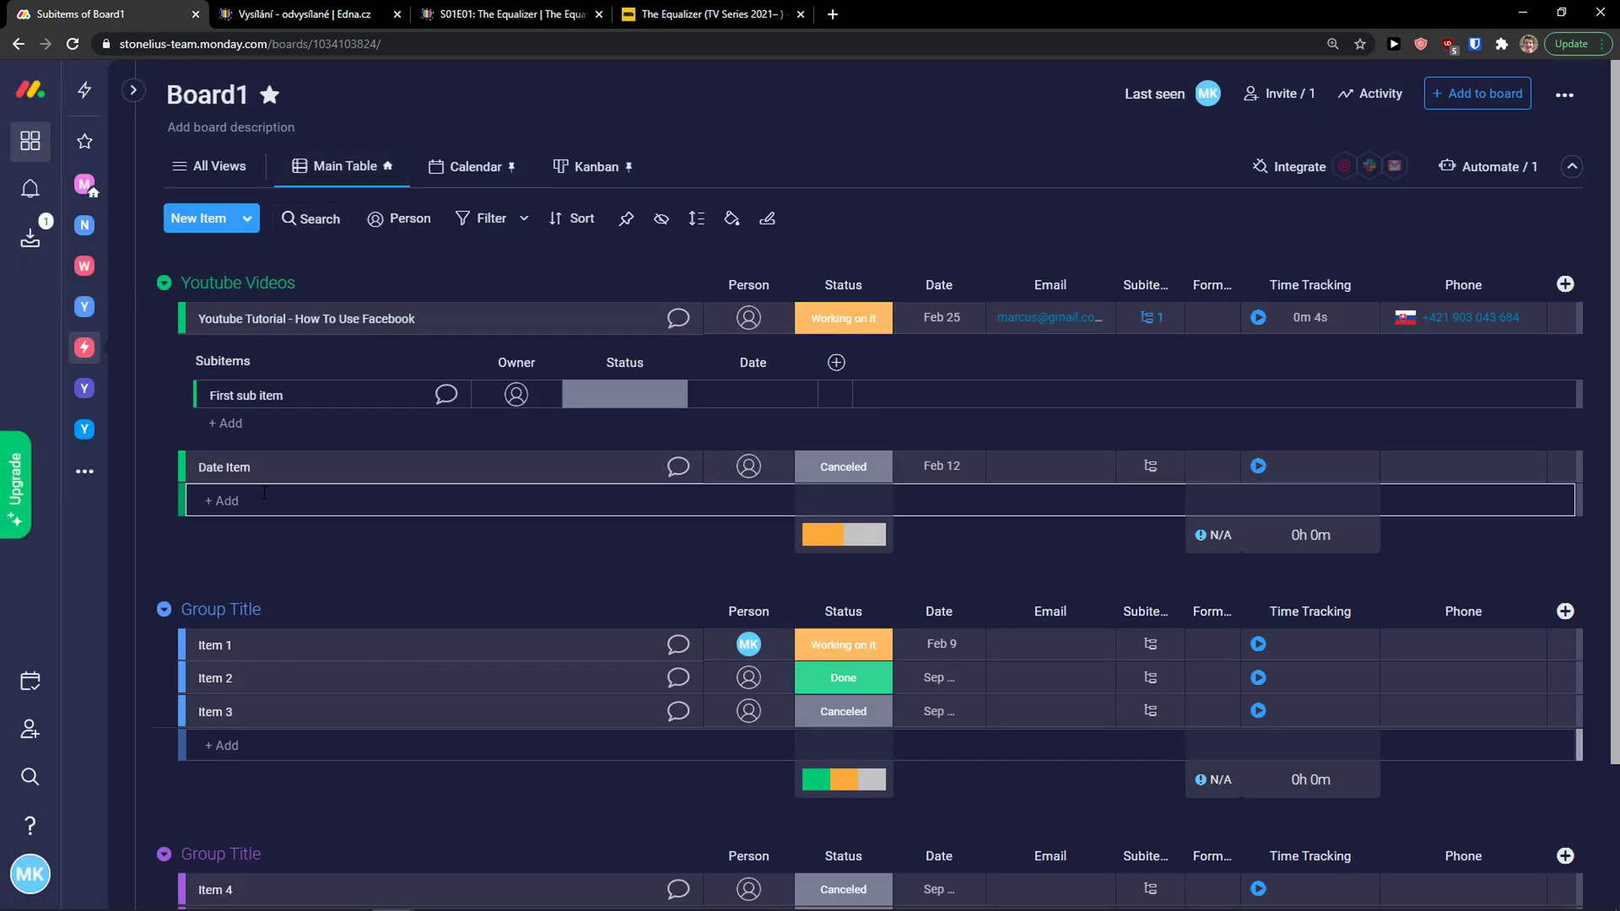
# Step: In the Kanban view, move the Youtube Tutorial card into the Done column
pyautogui.click(593, 168)
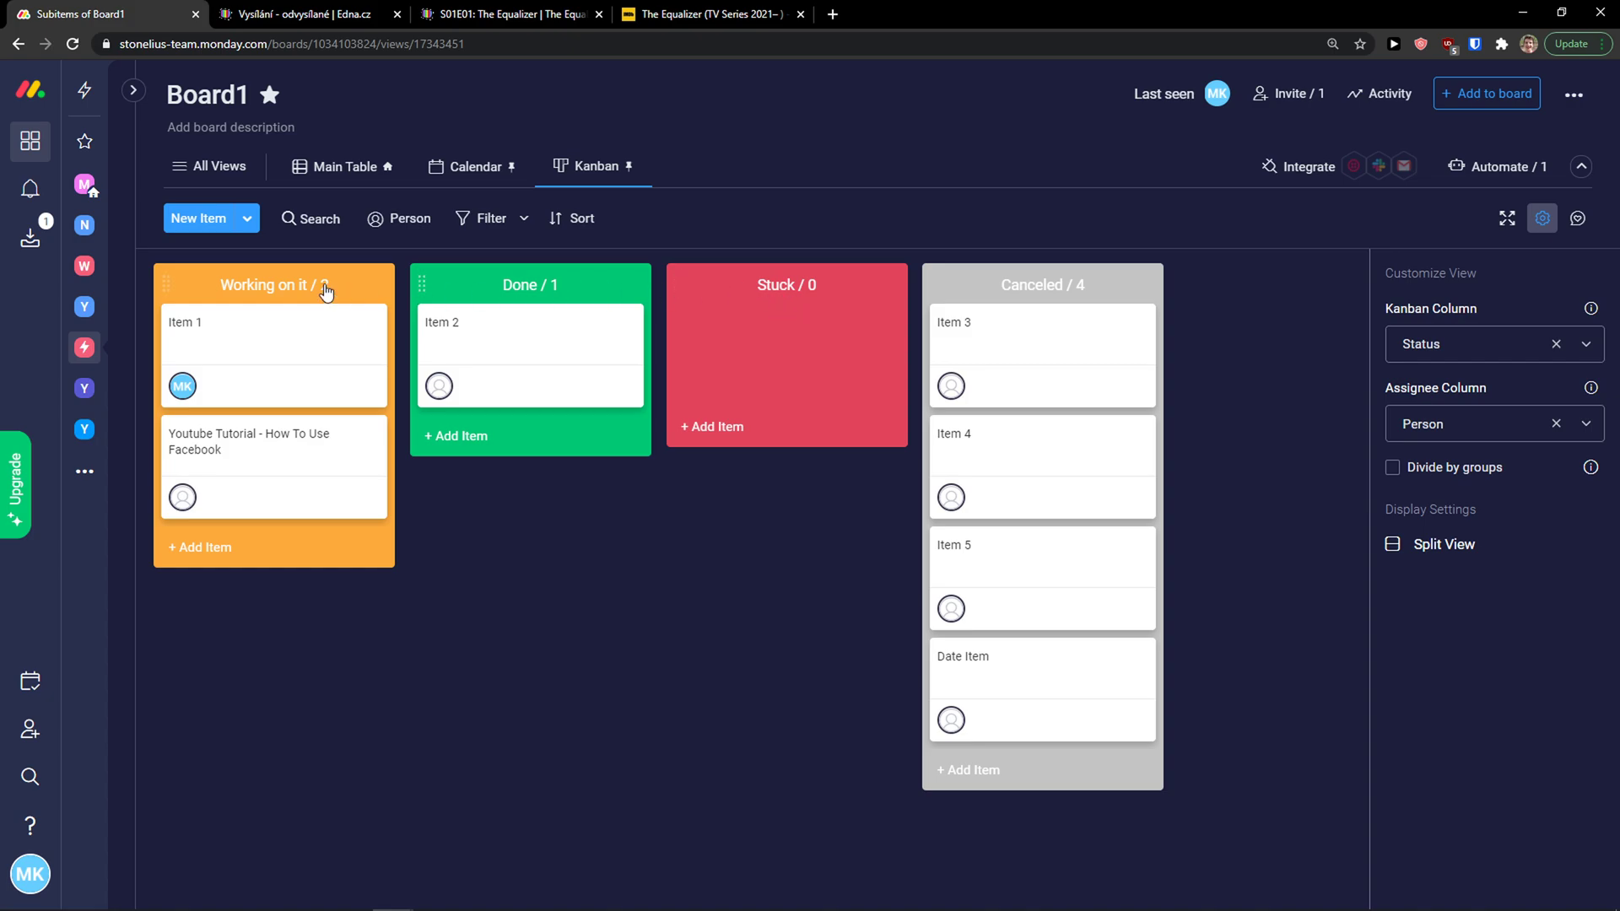
pyautogui.moveTo(240, 469); pyautogui.dragTo(538, 389)
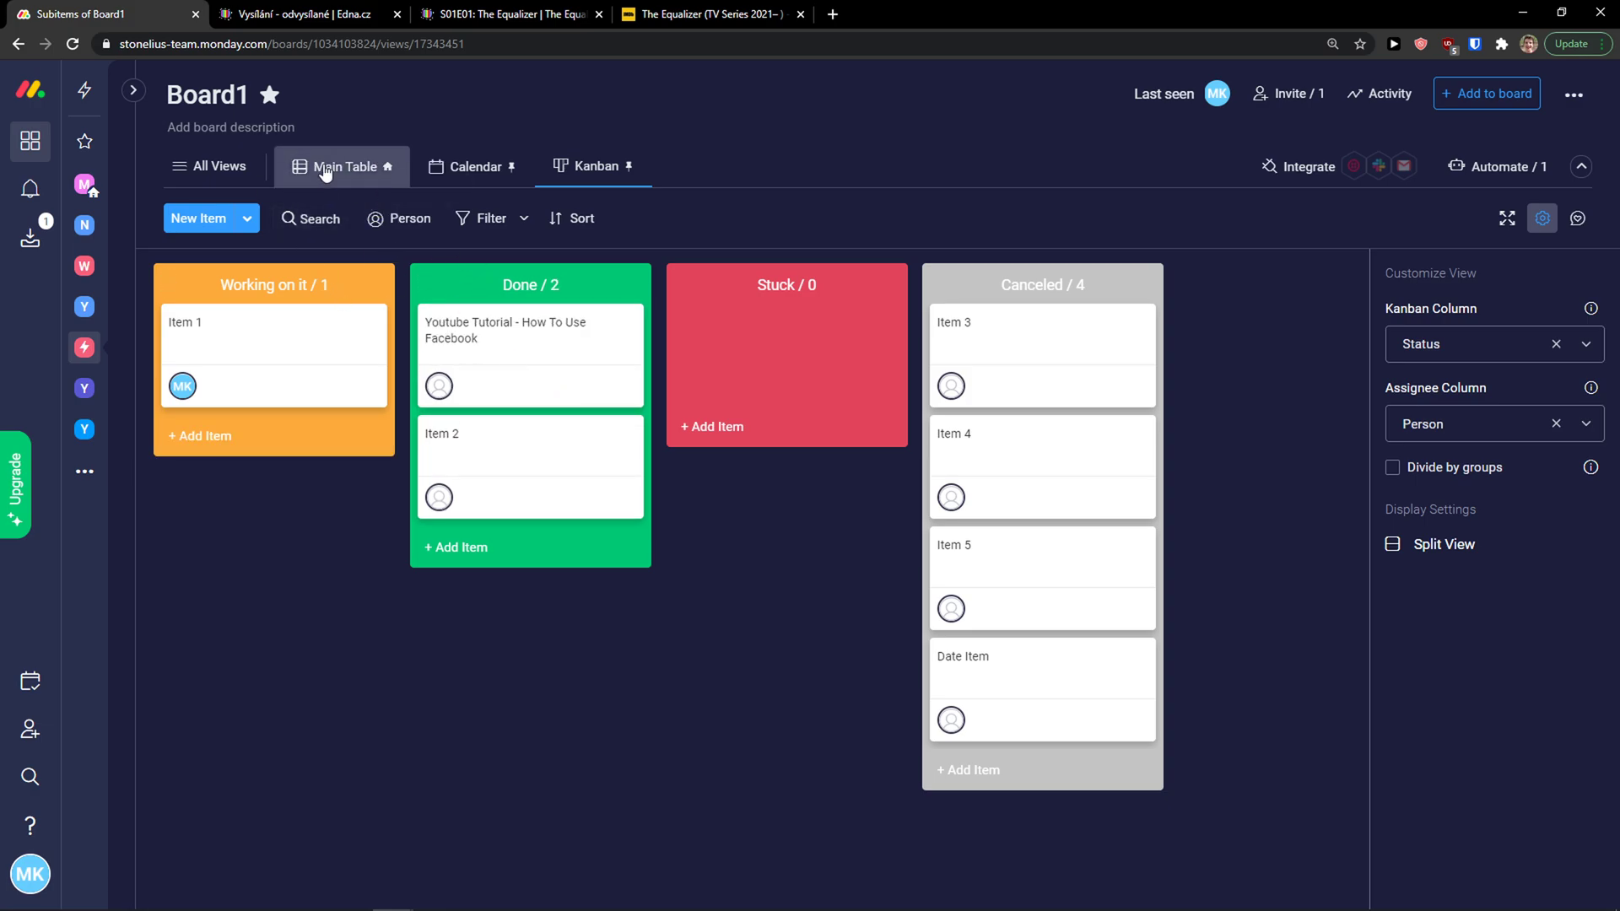
pyautogui.click(327, 168)
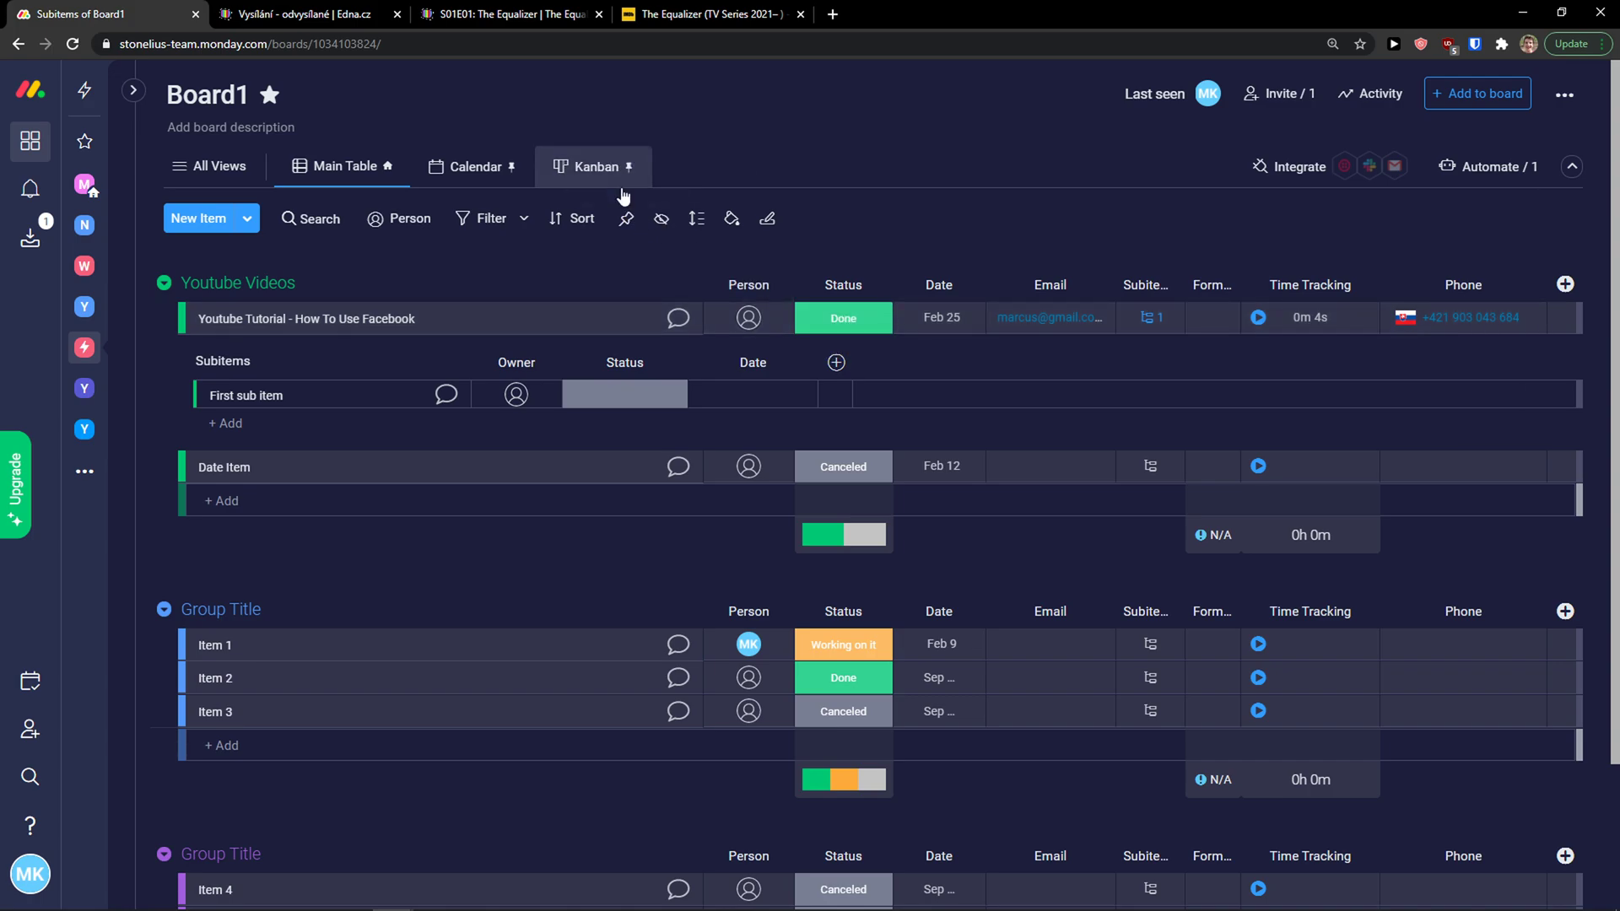
pyautogui.click(596, 169)
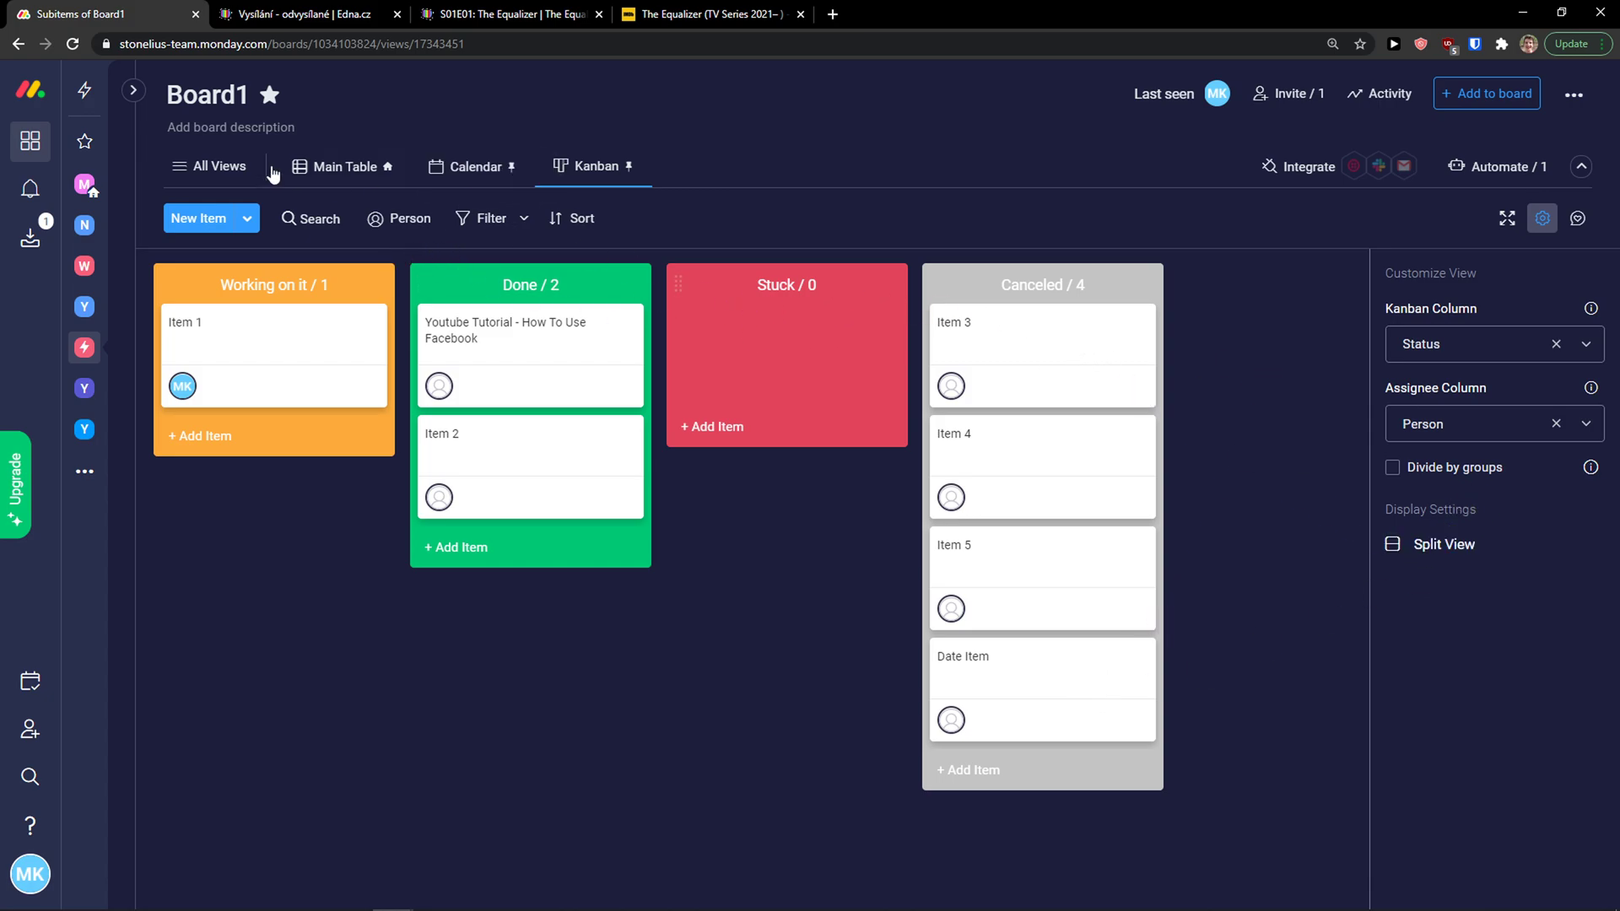
pyautogui.click(328, 171)
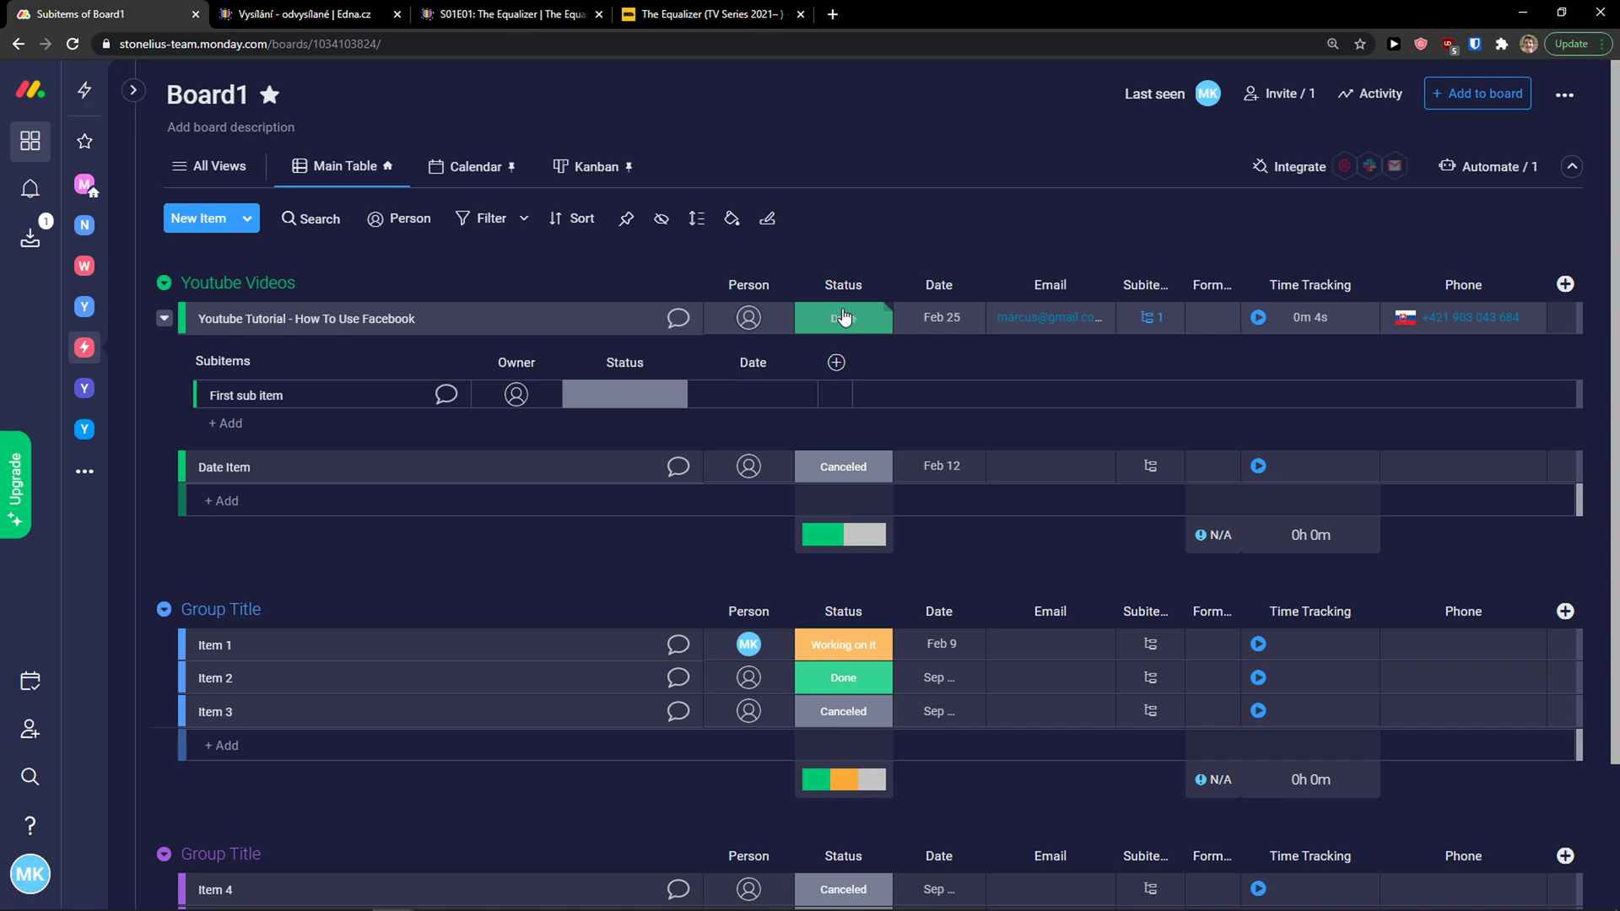
pyautogui.click(840, 323)
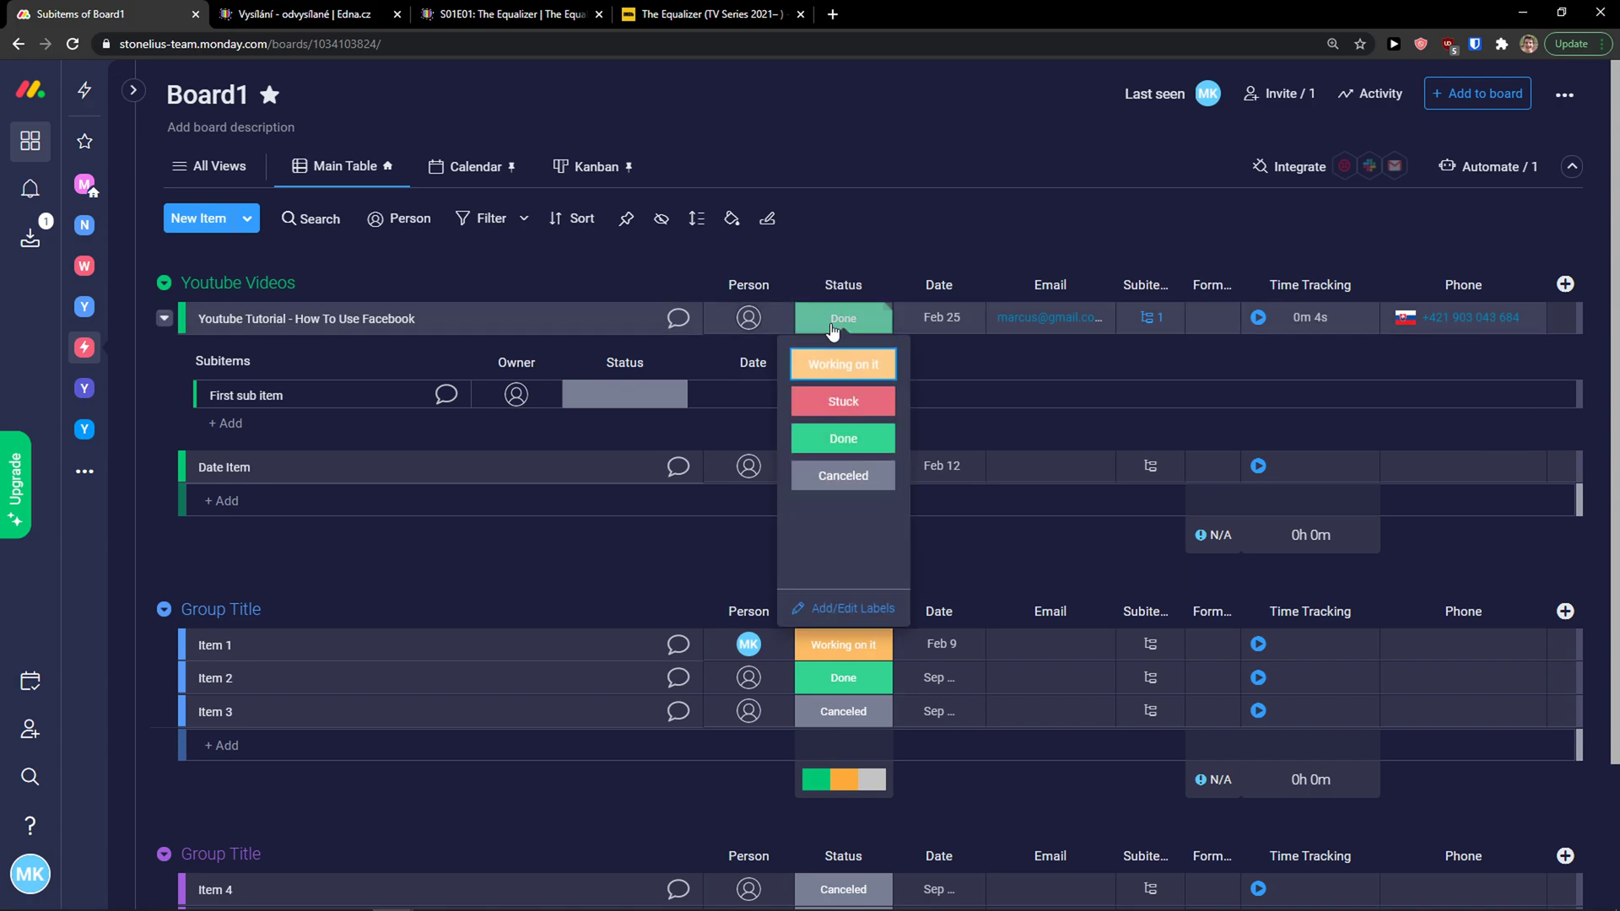
pyautogui.click(606, 179)
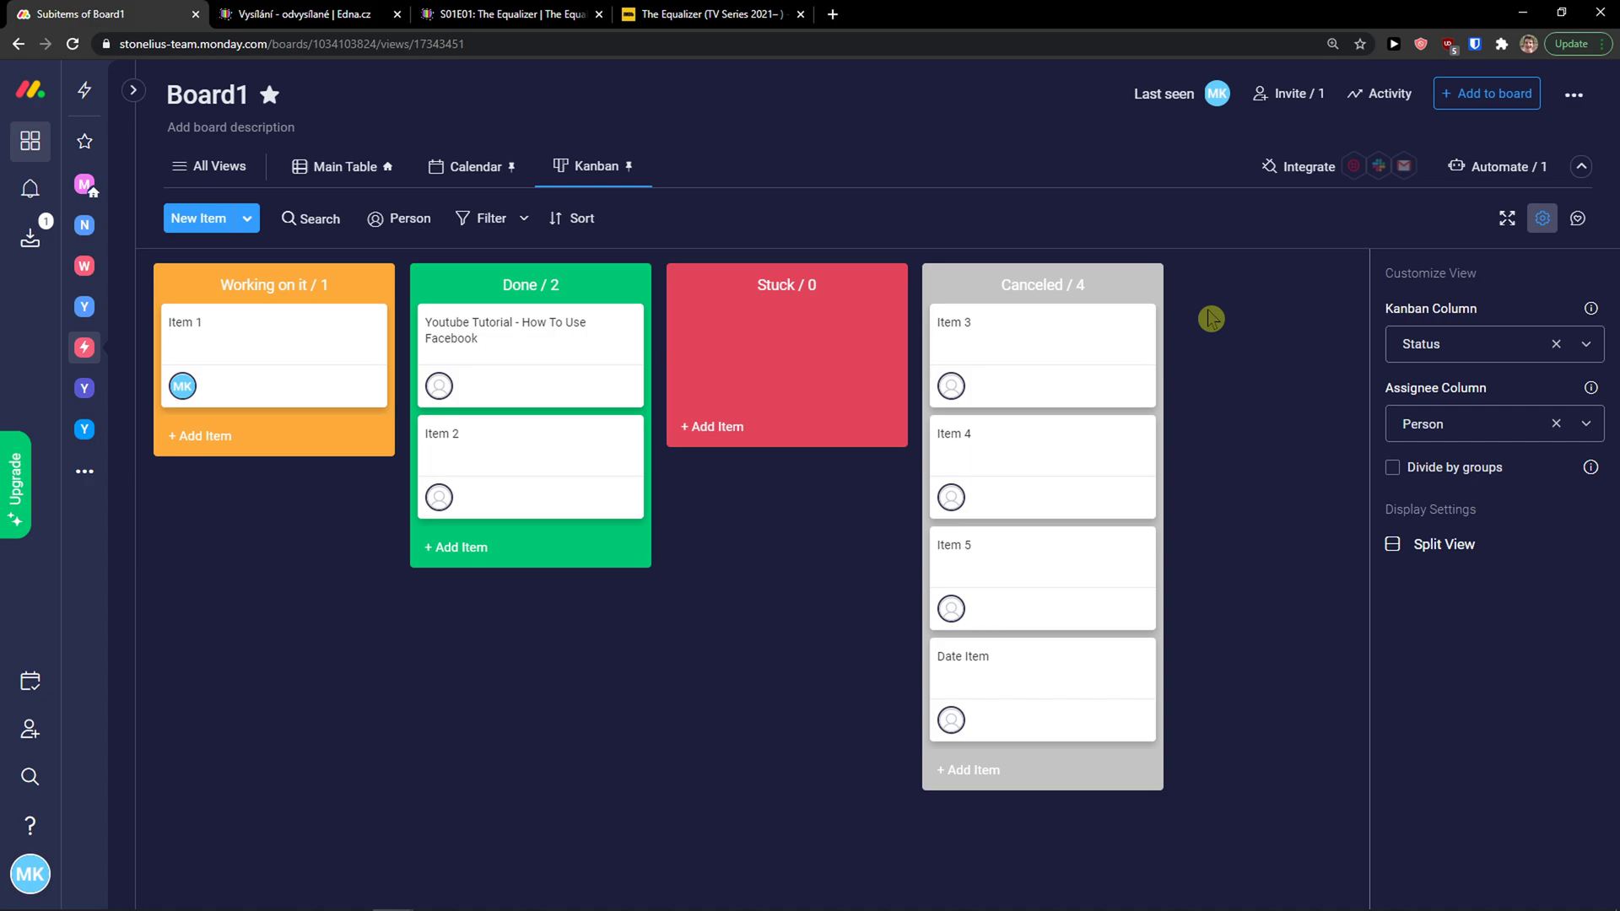
pyautogui.click(246, 227)
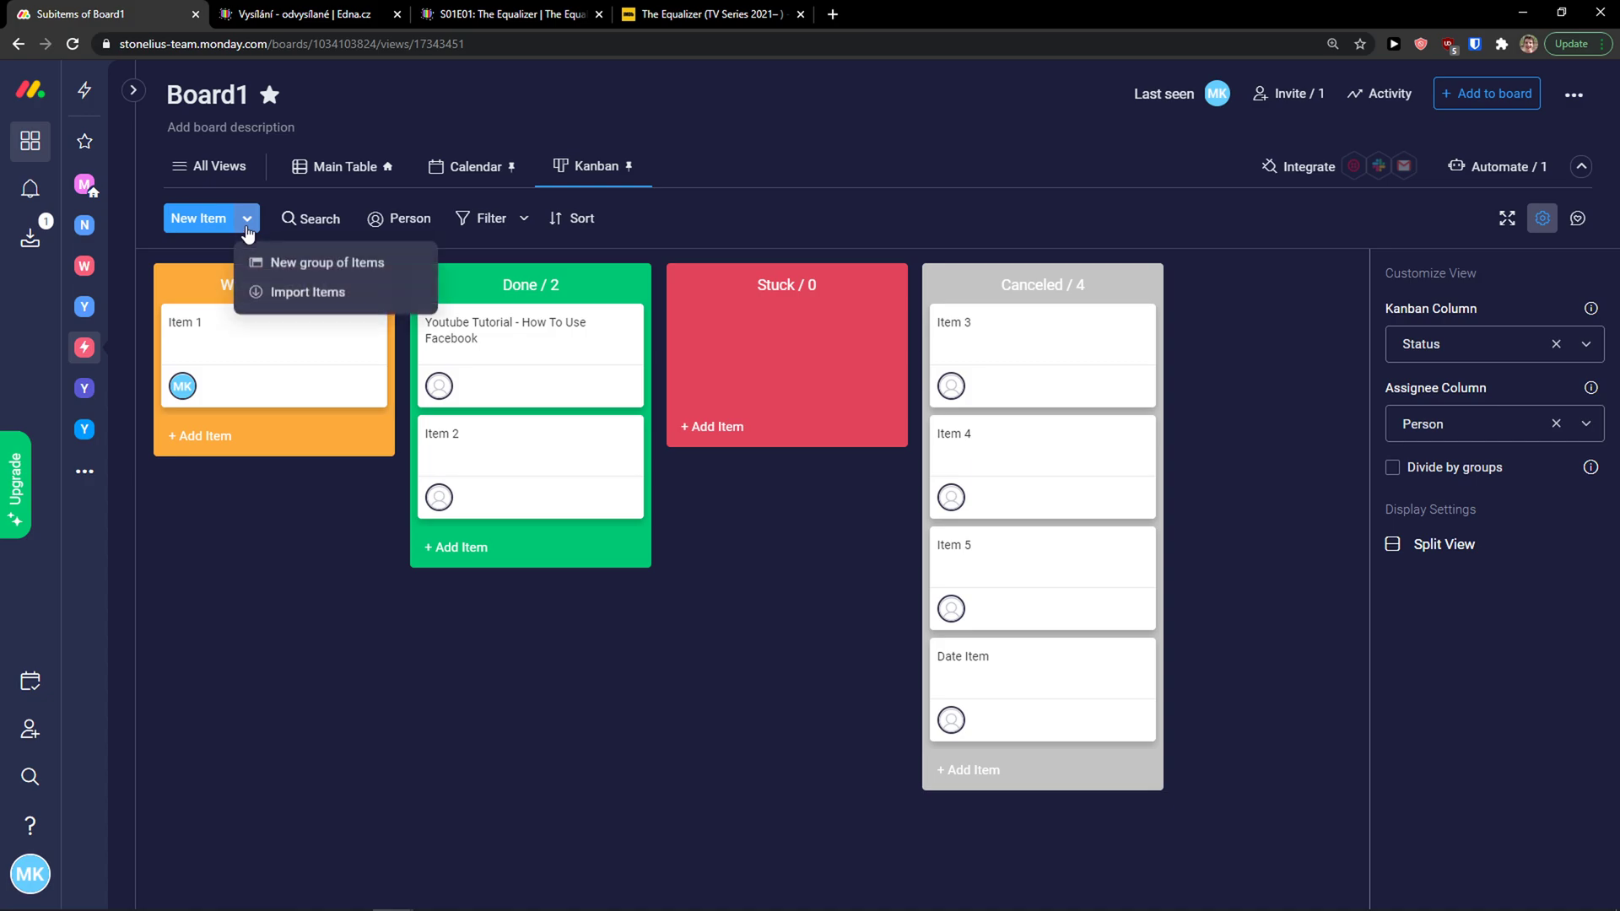
# Step: Add a Timeline view to Board1
pyautogui.click(226, 167)
pyautogui.moveTo(335, 475)
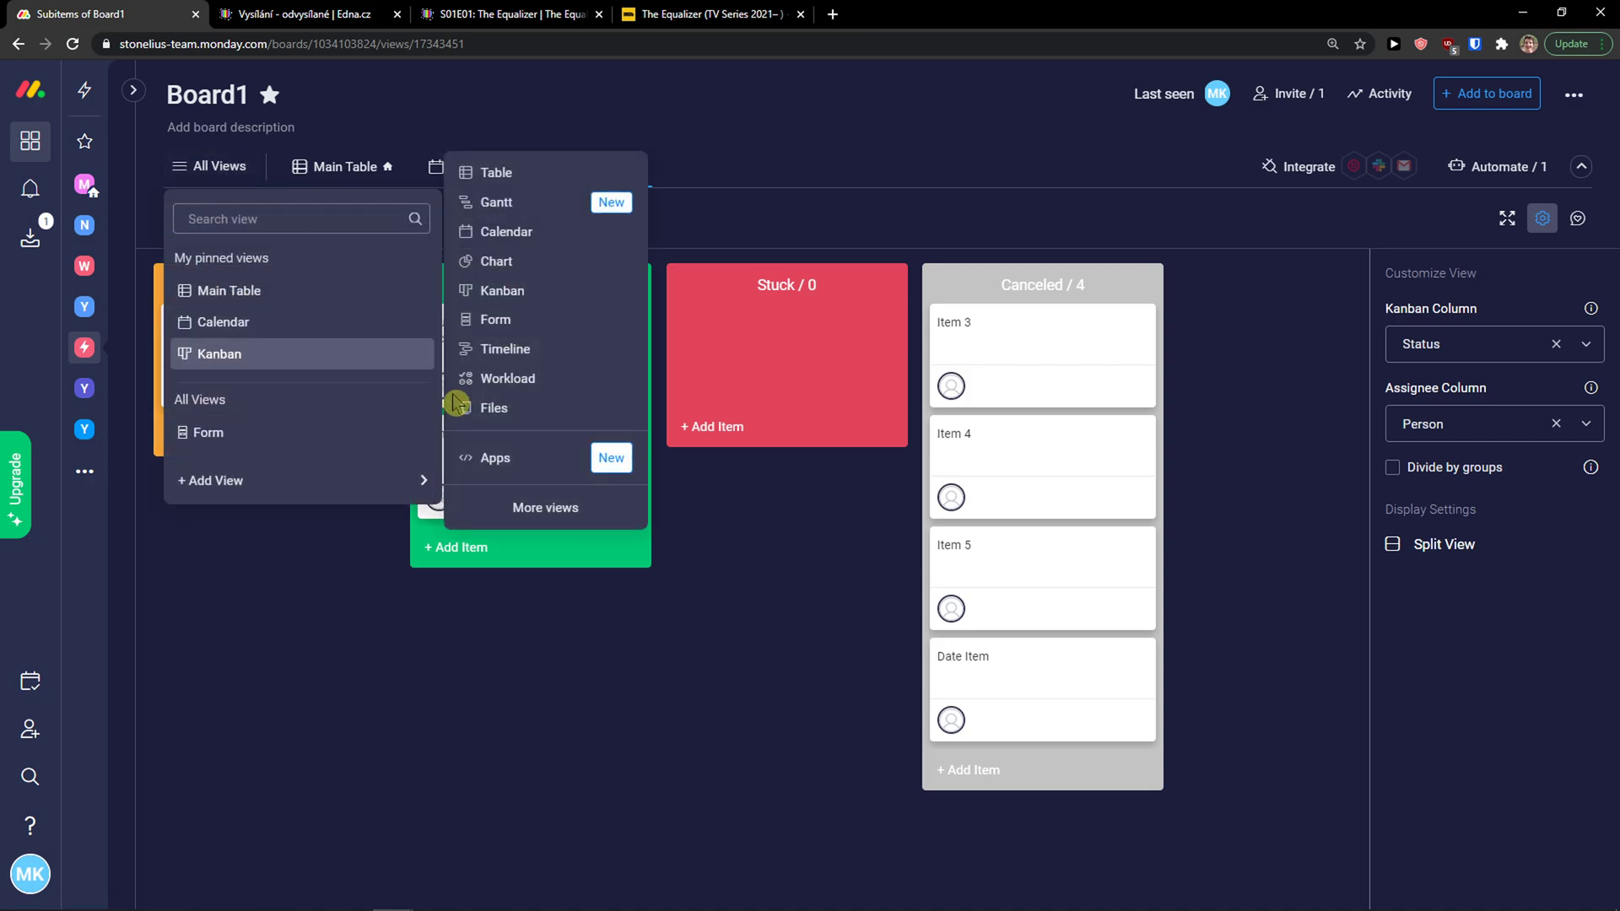
pyautogui.click(525, 361)
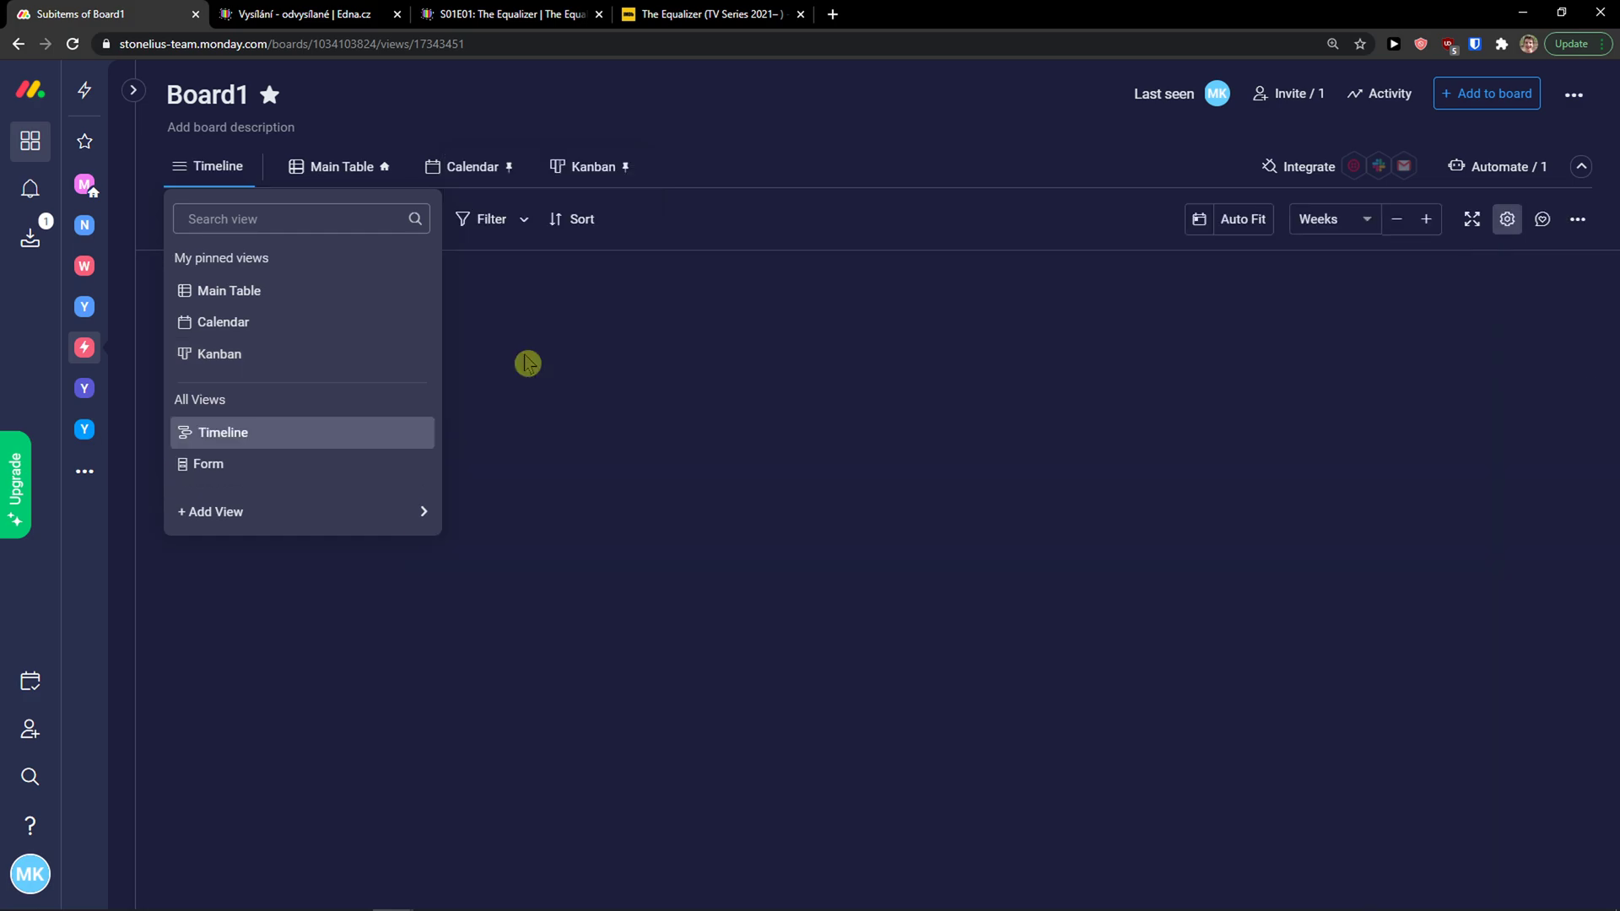
# Step: Pick Map from the full catalogue of views in the Views Center
pyautogui.moveTo(267, 510)
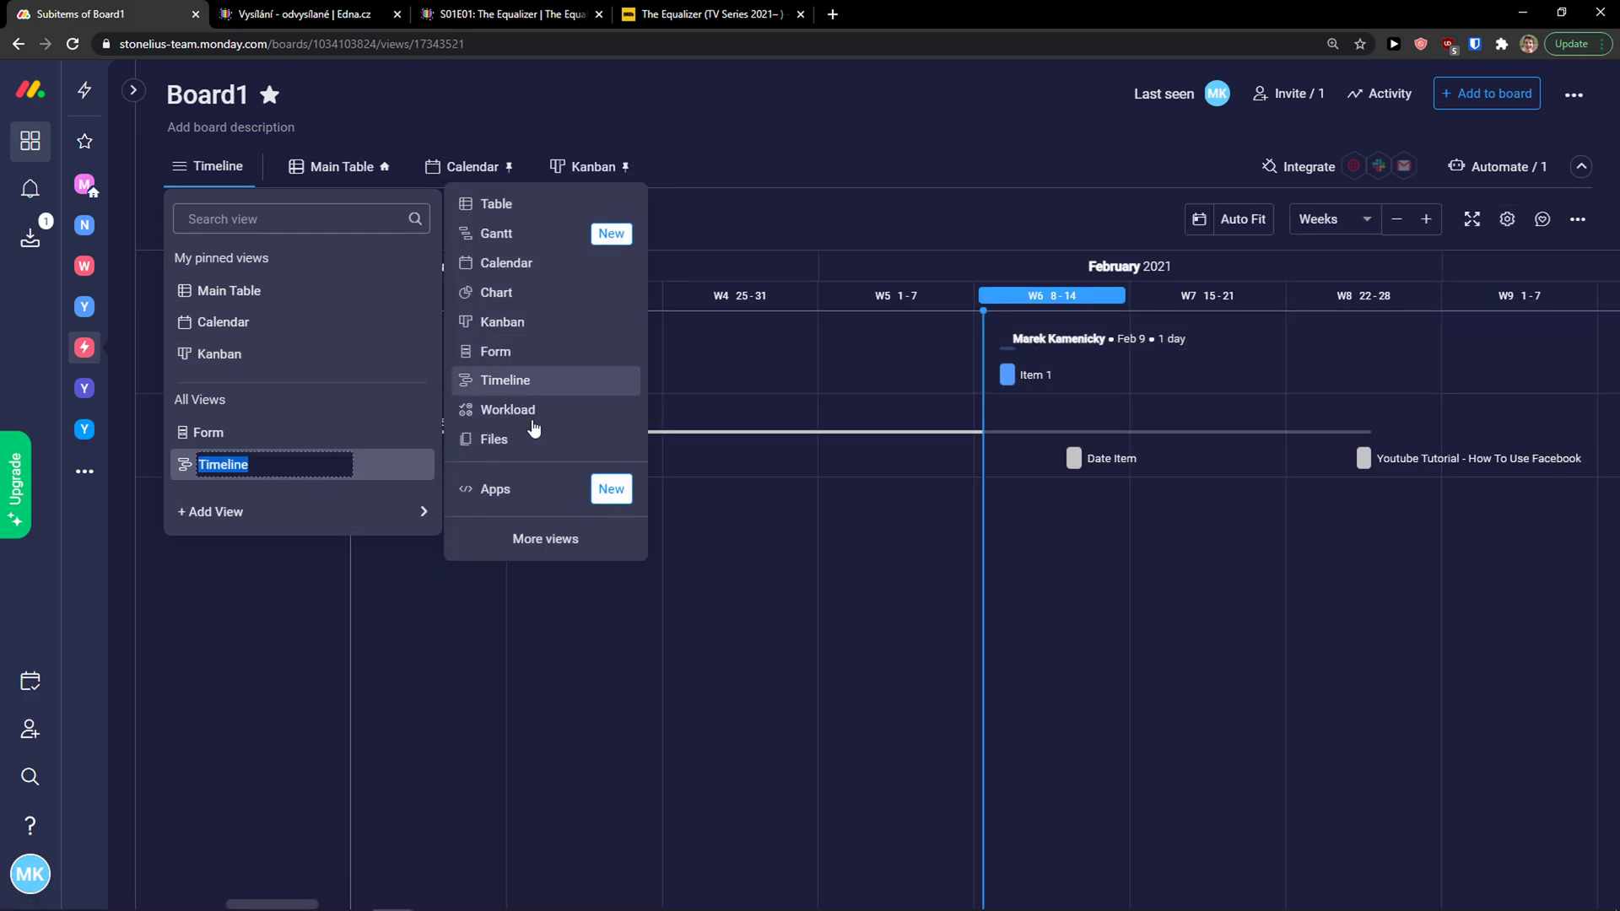
pyautogui.click(523, 539)
pyautogui.scroll(-2, 760, 439)
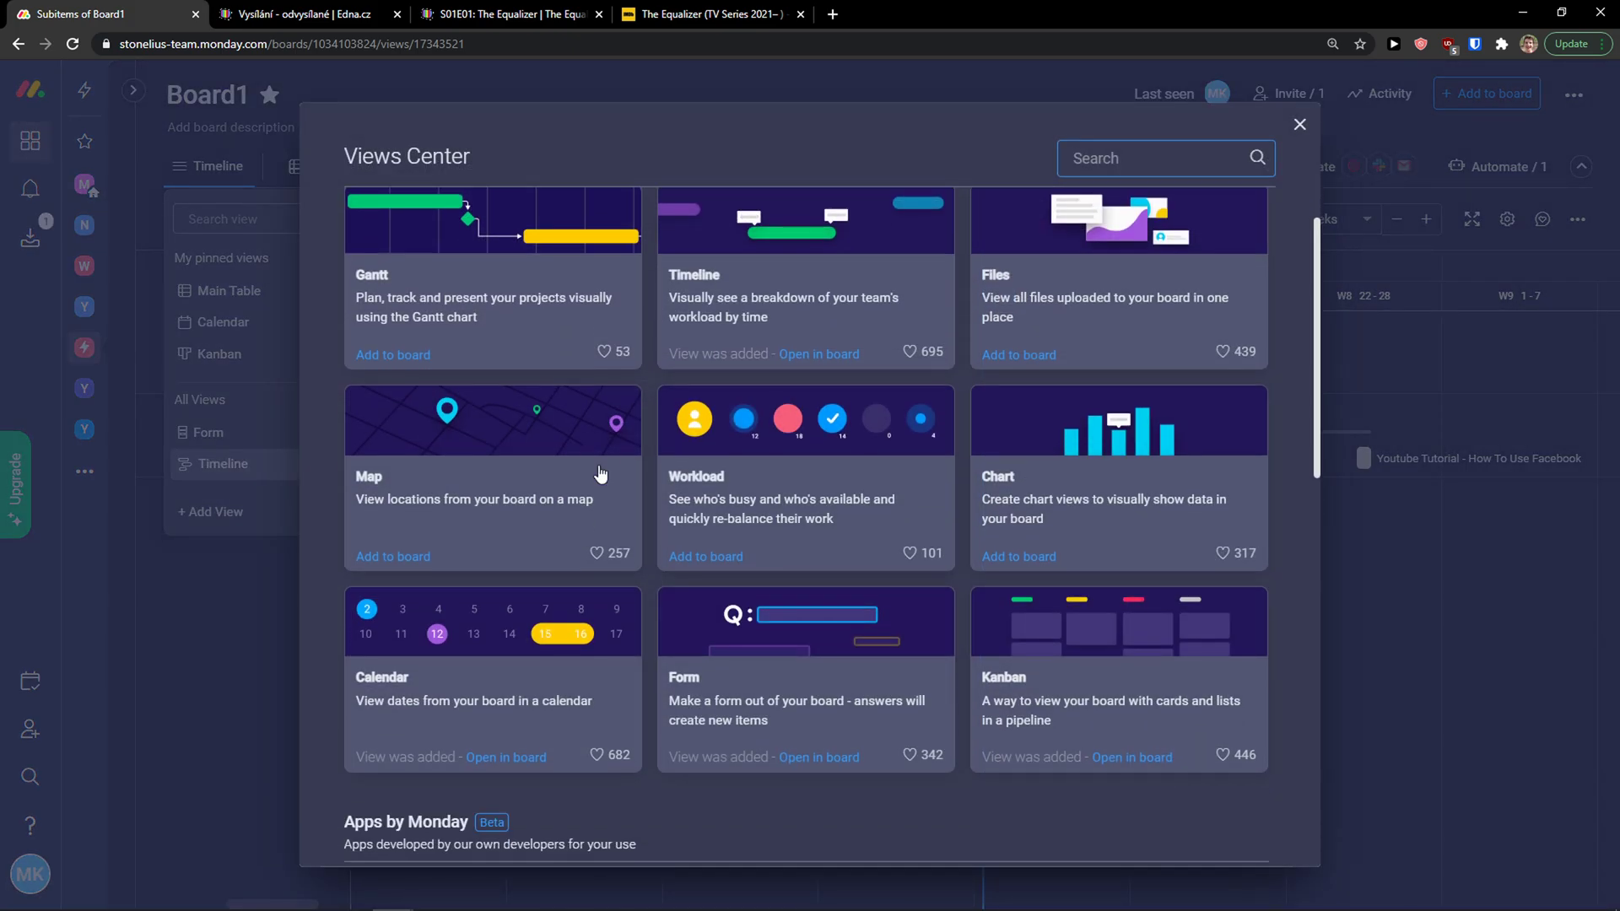
pyautogui.click(633, 468)
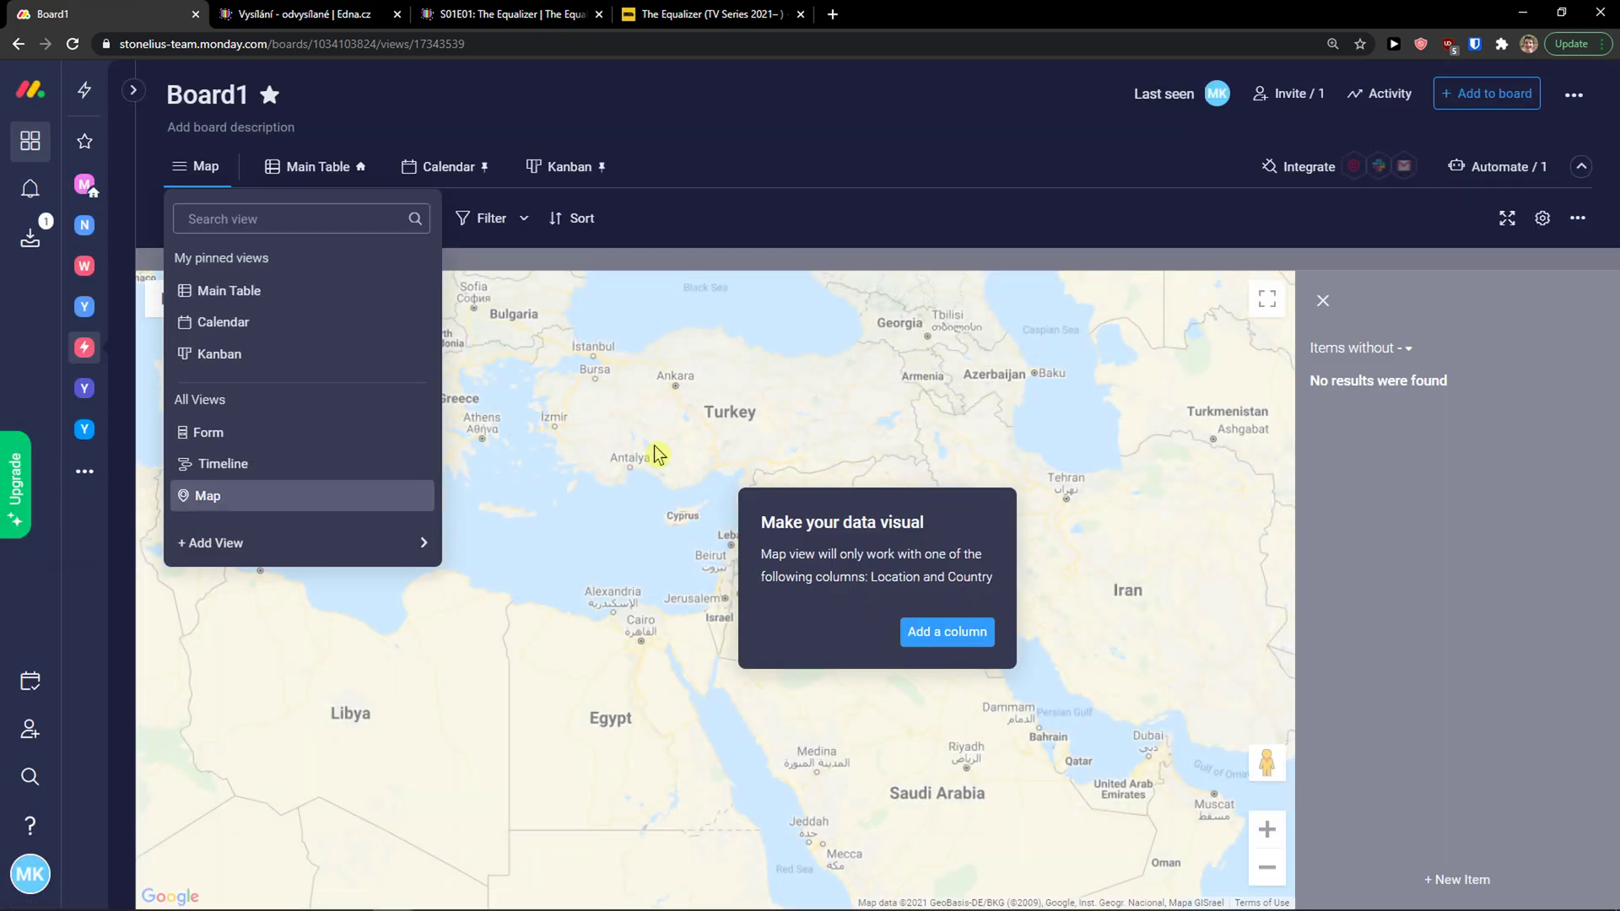
# Step: Keep the view named Map and add a Location column from the Column Center
pyautogui.click(661, 463)
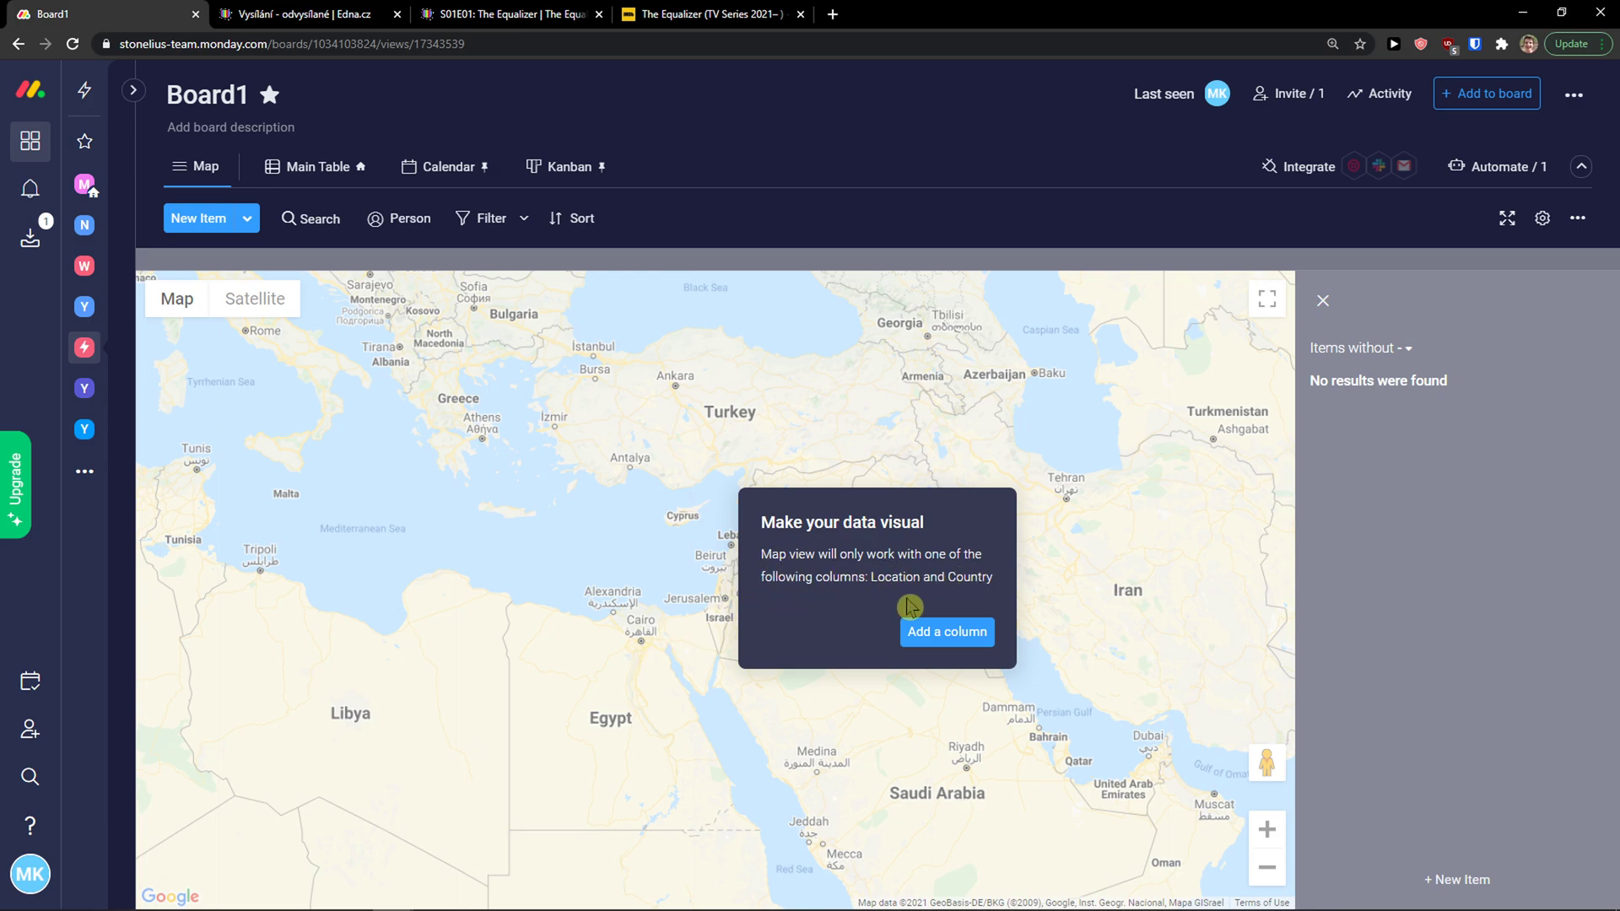
pyautogui.click(929, 645)
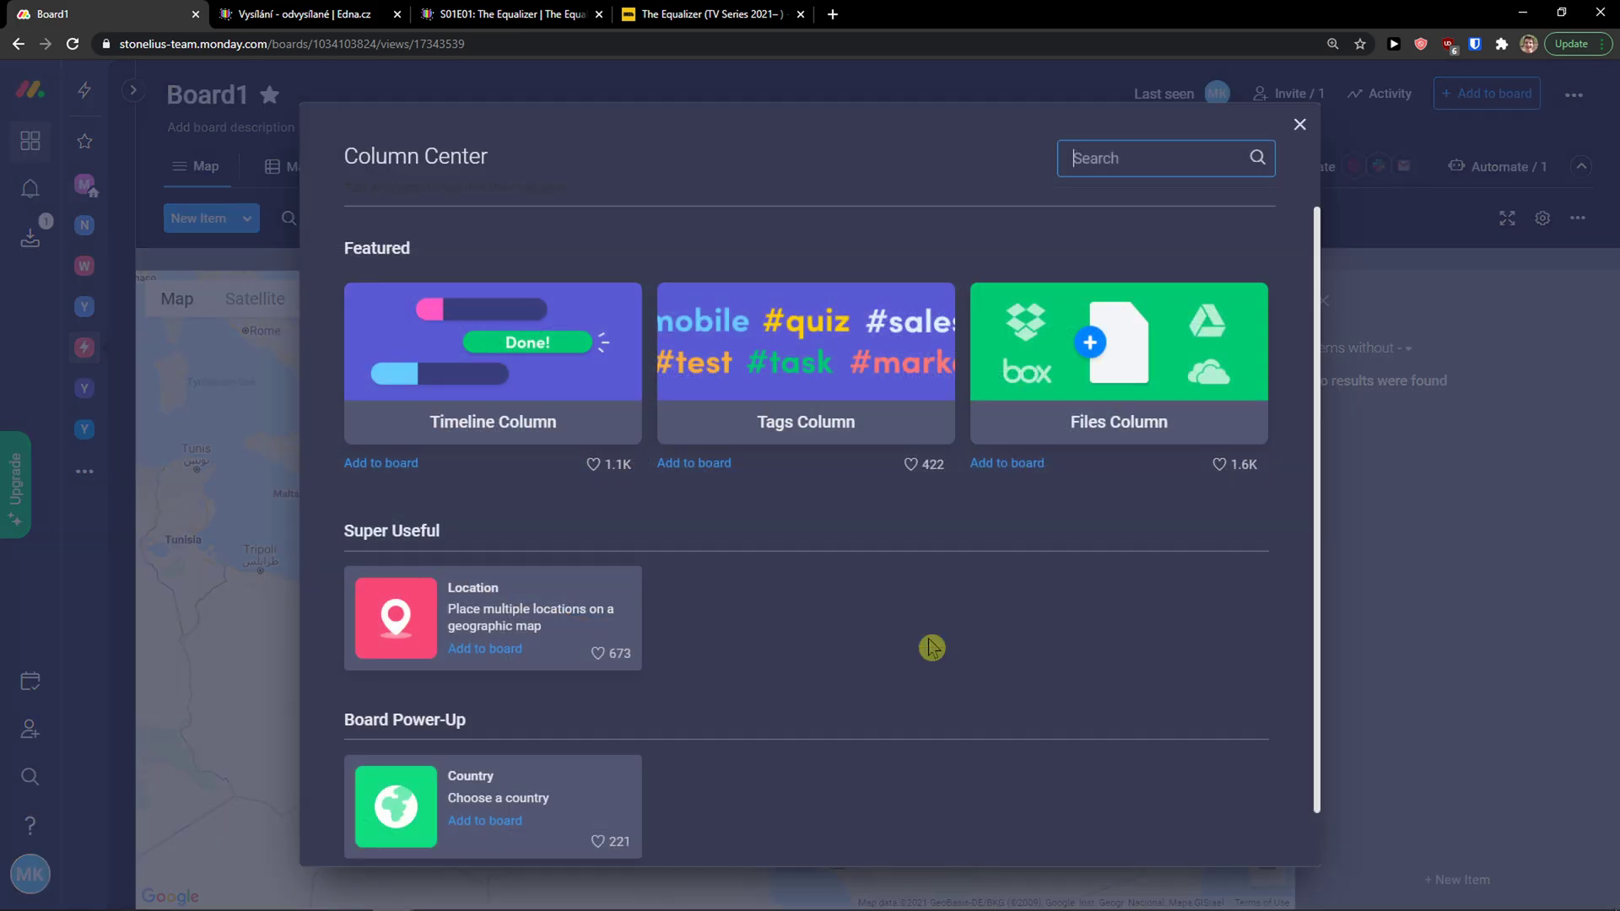
pyautogui.scroll(-1, 618, 525)
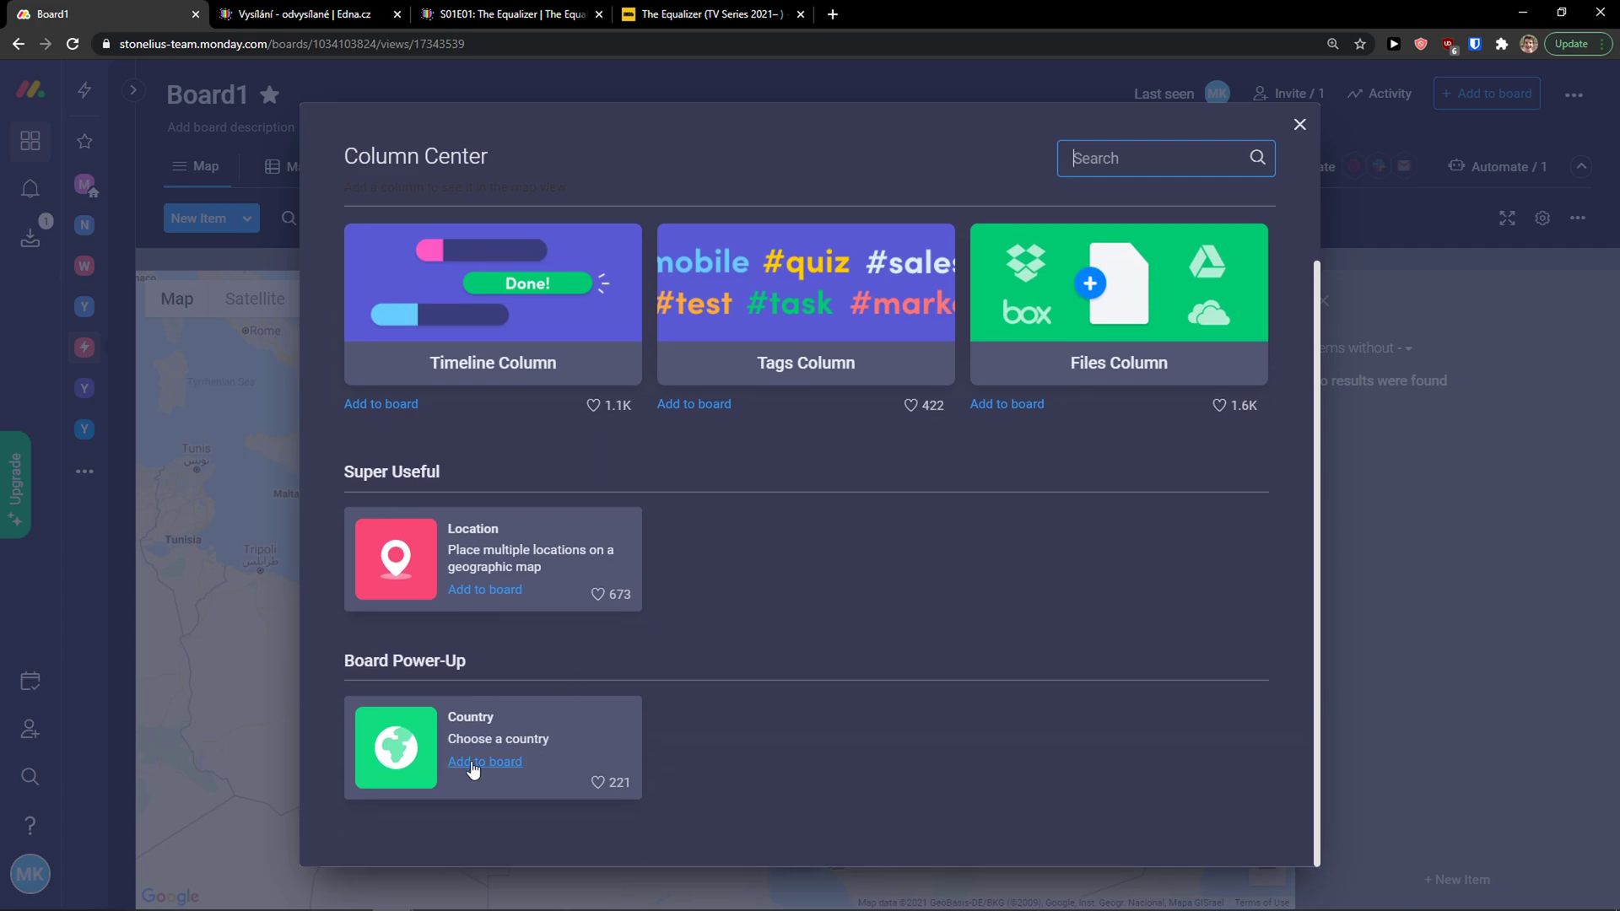
pyautogui.click(493, 590)
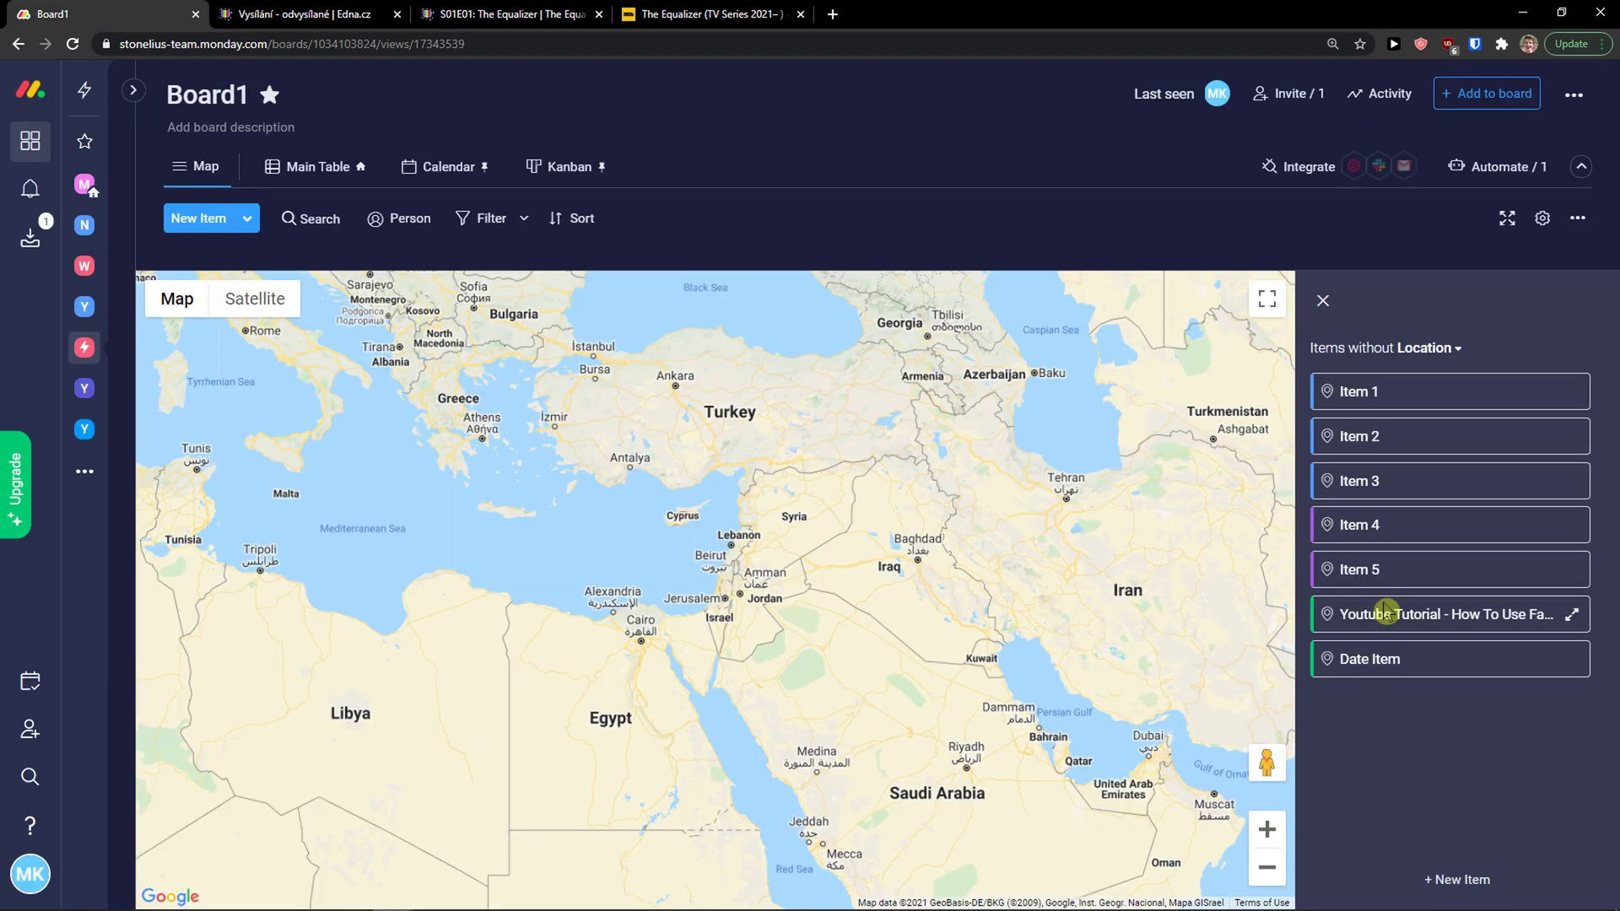
pyautogui.moveTo(841, 668); pyautogui.dragTo(814, 566)
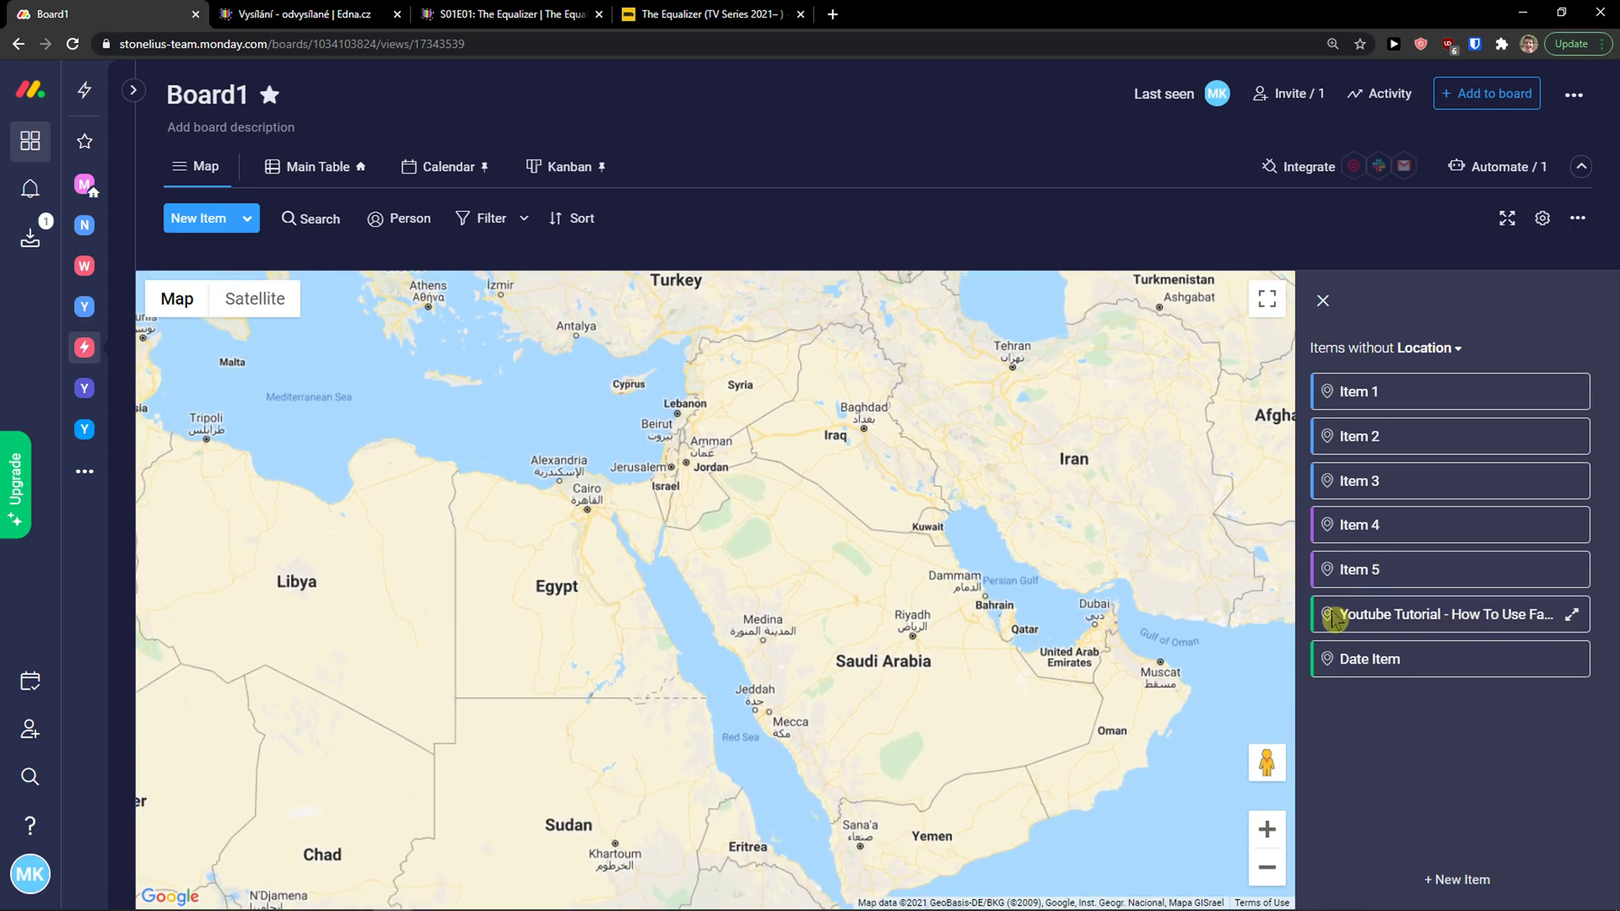
pyautogui.scroll(1, 872, 645)
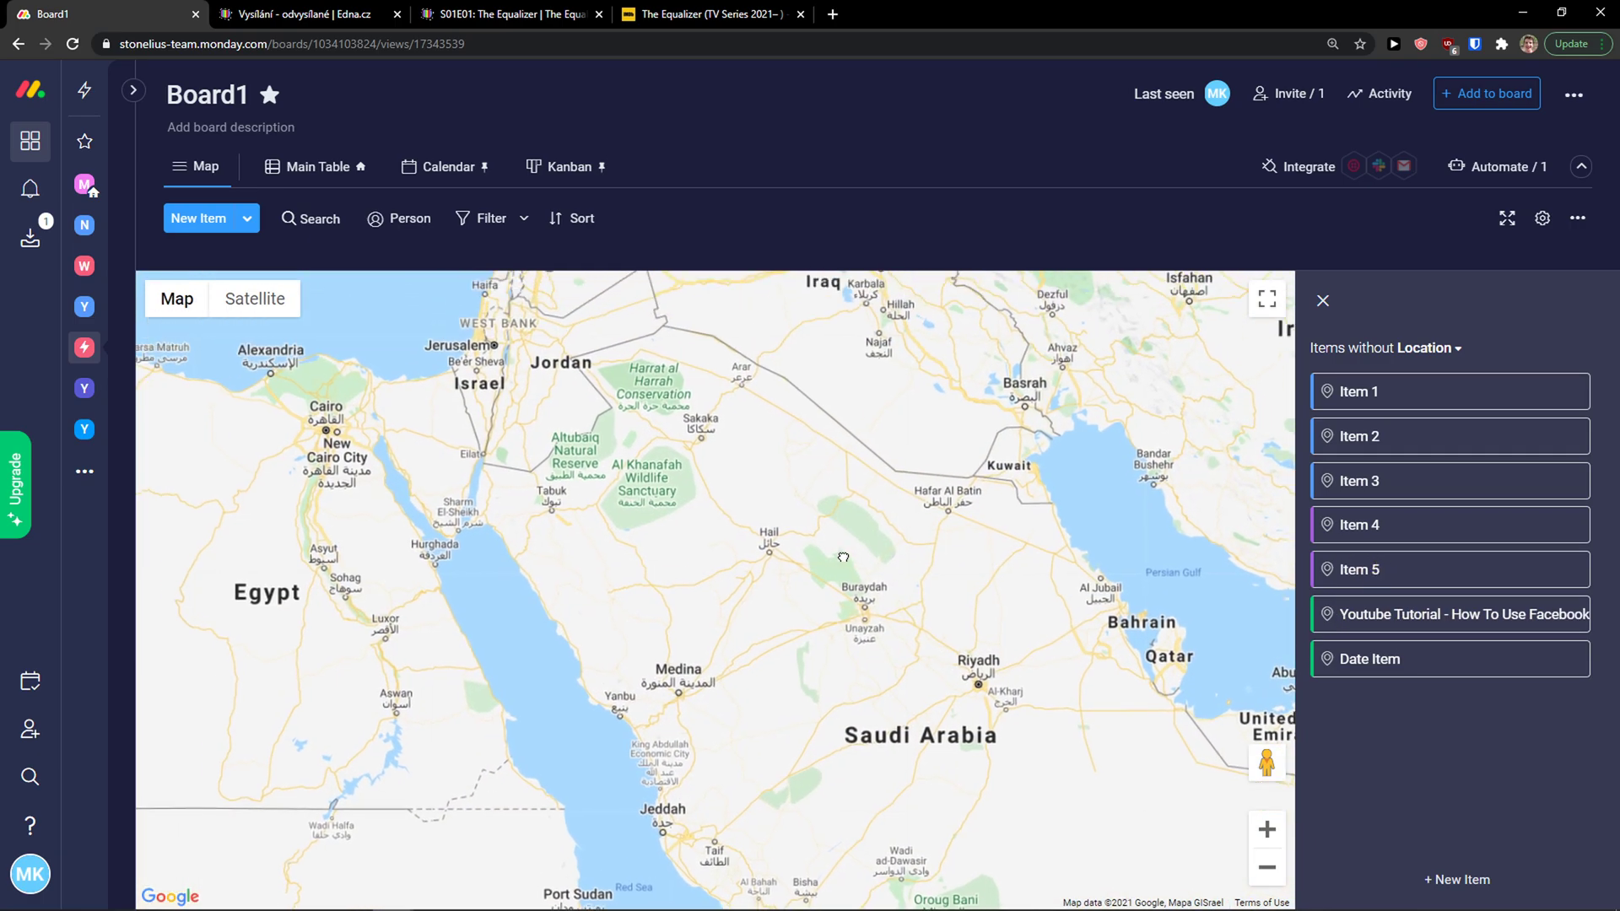
pyautogui.click(285, 180)
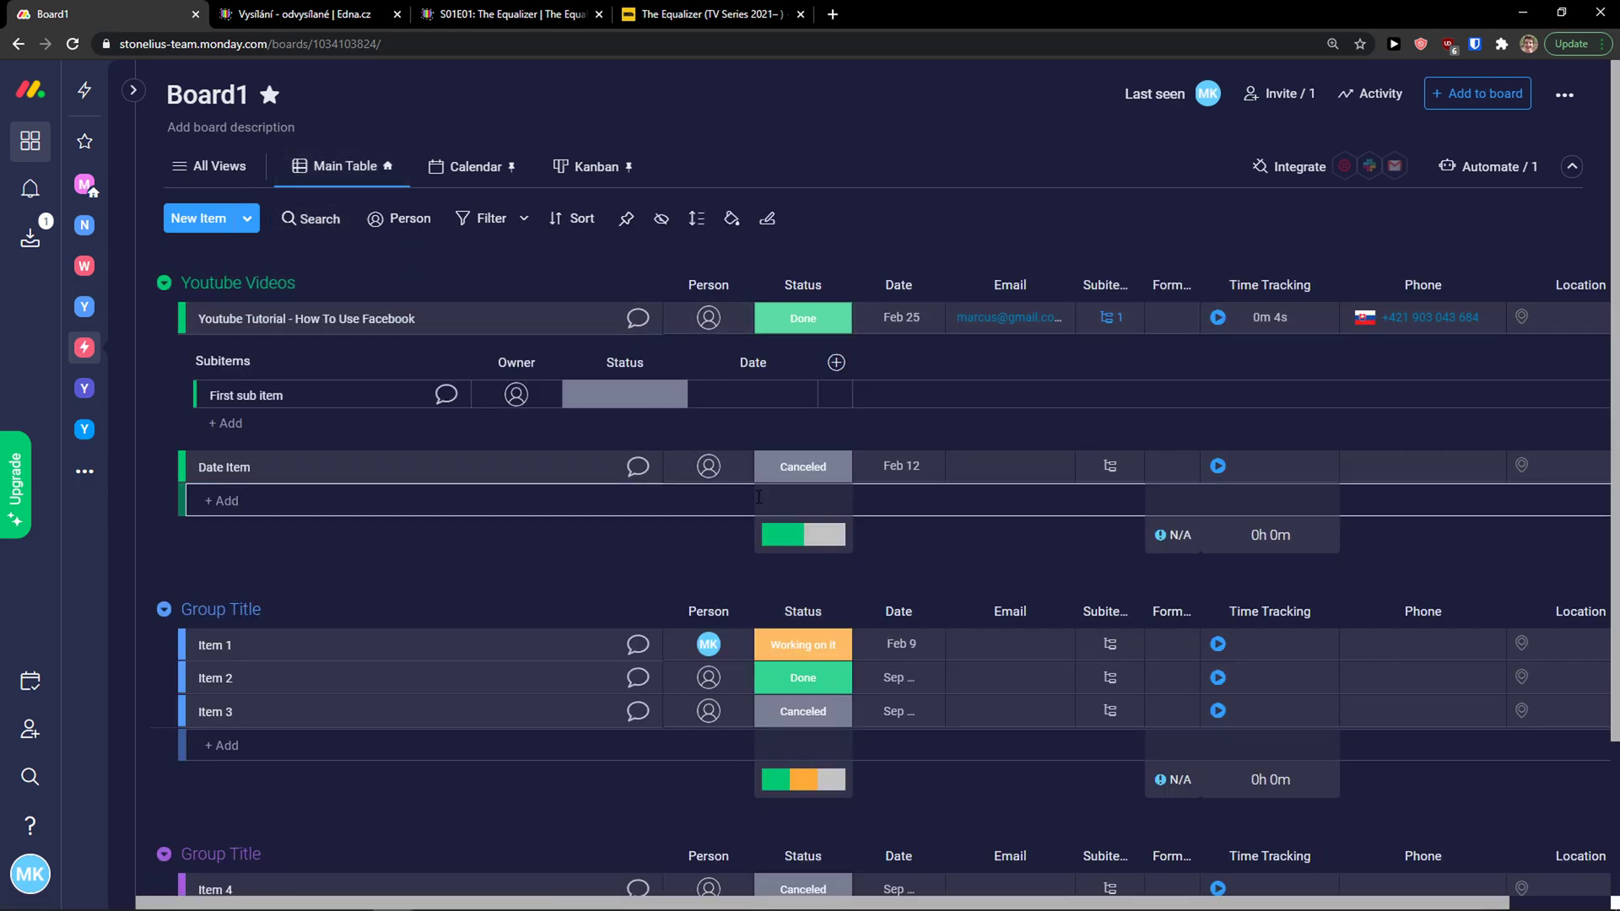
# Step: Set the Youtube Tutorial item's location to Bratislava, Slovakia
pyautogui.moveTo(970, 901); pyautogui.dragTo(1076, 902)
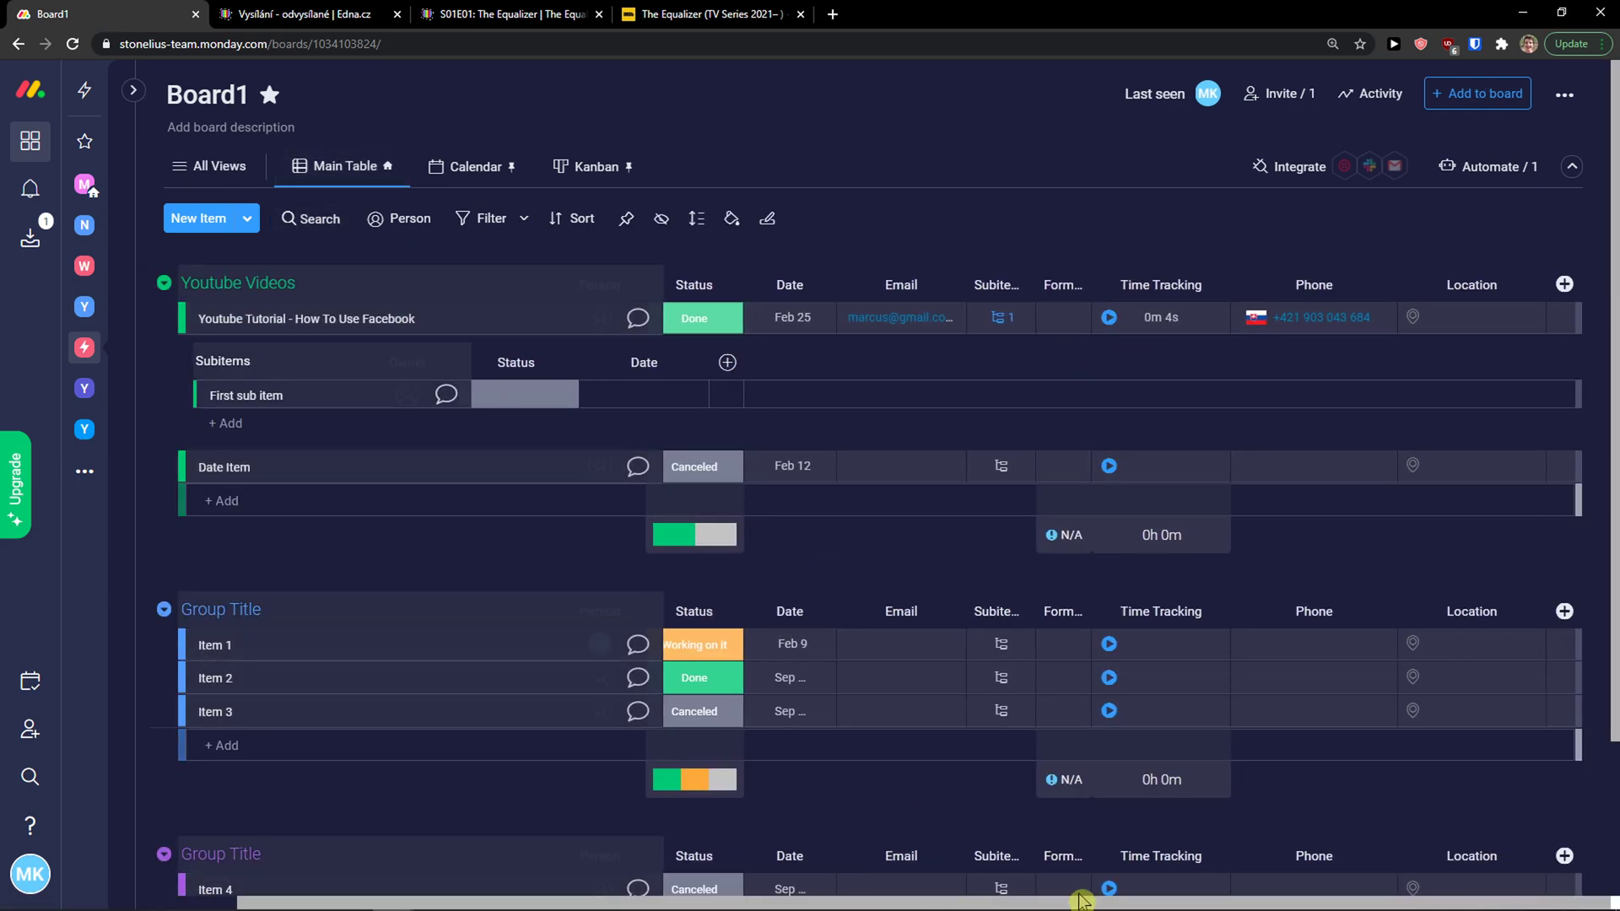
pyautogui.click(1462, 308)
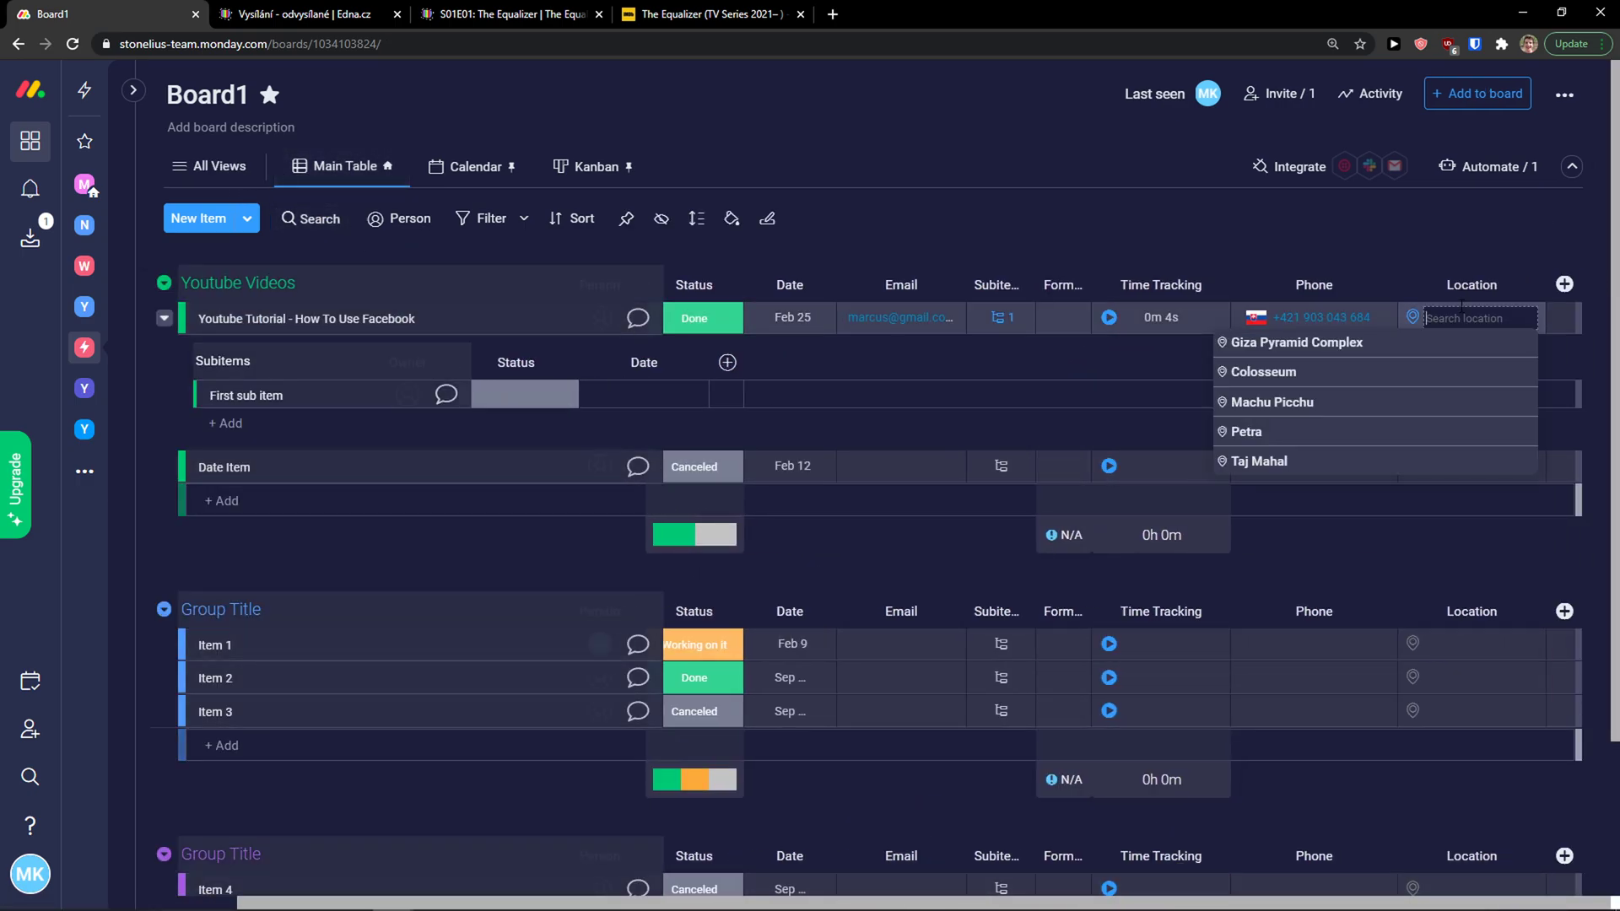
pyautogui.click(1424, 341)
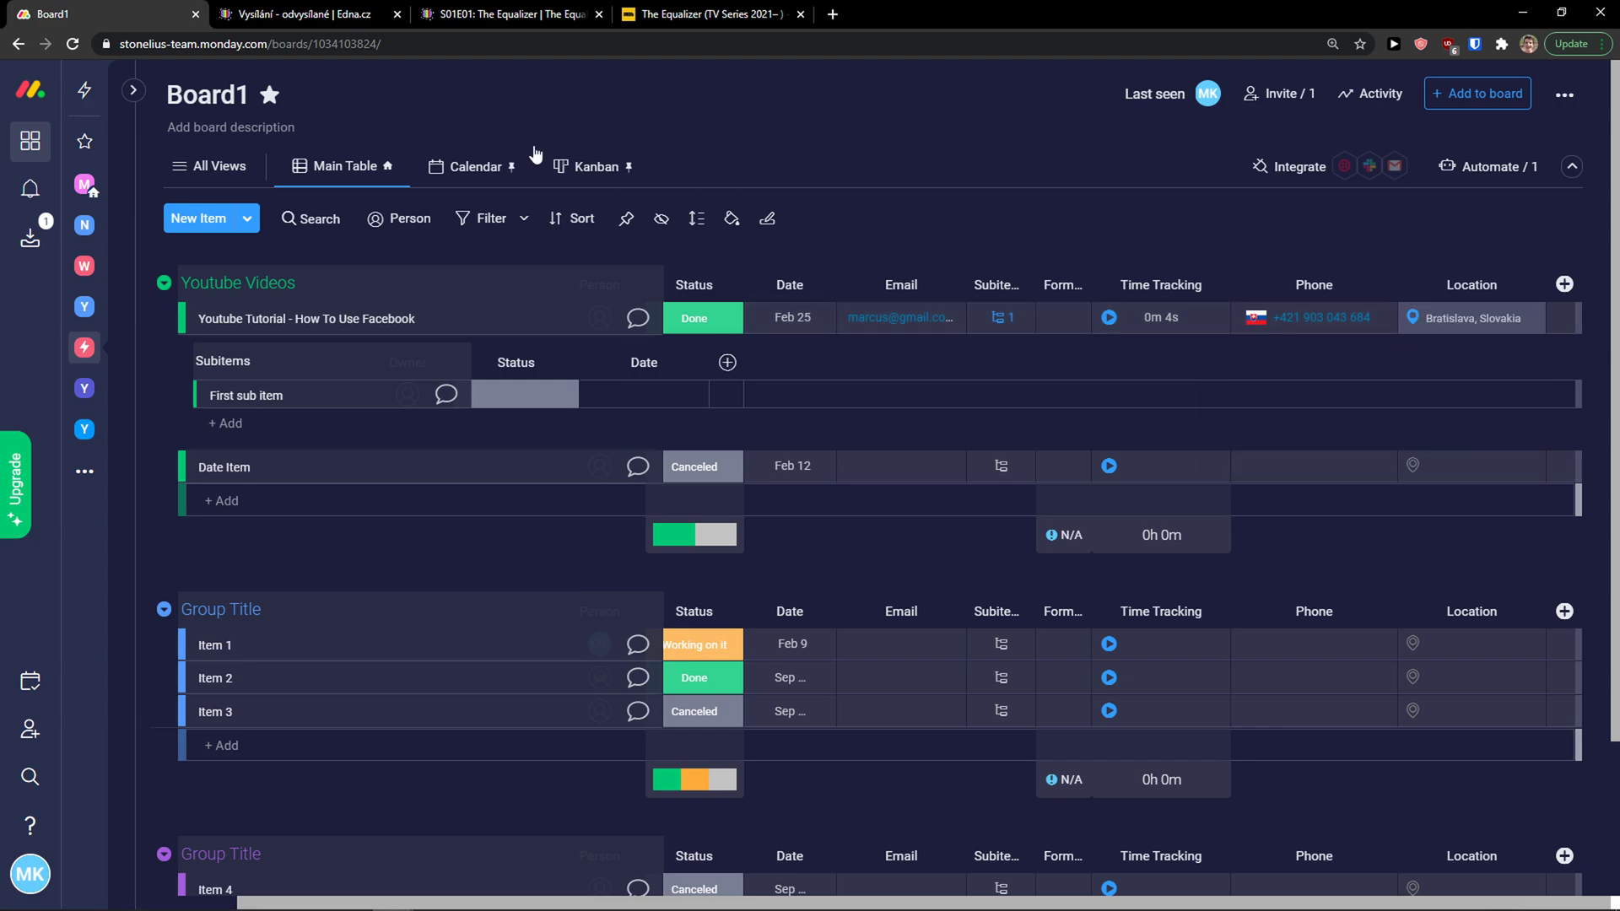
# Step: Open the Map view and zoom in on the item's pin in Bratislava
pyautogui.click(218, 169)
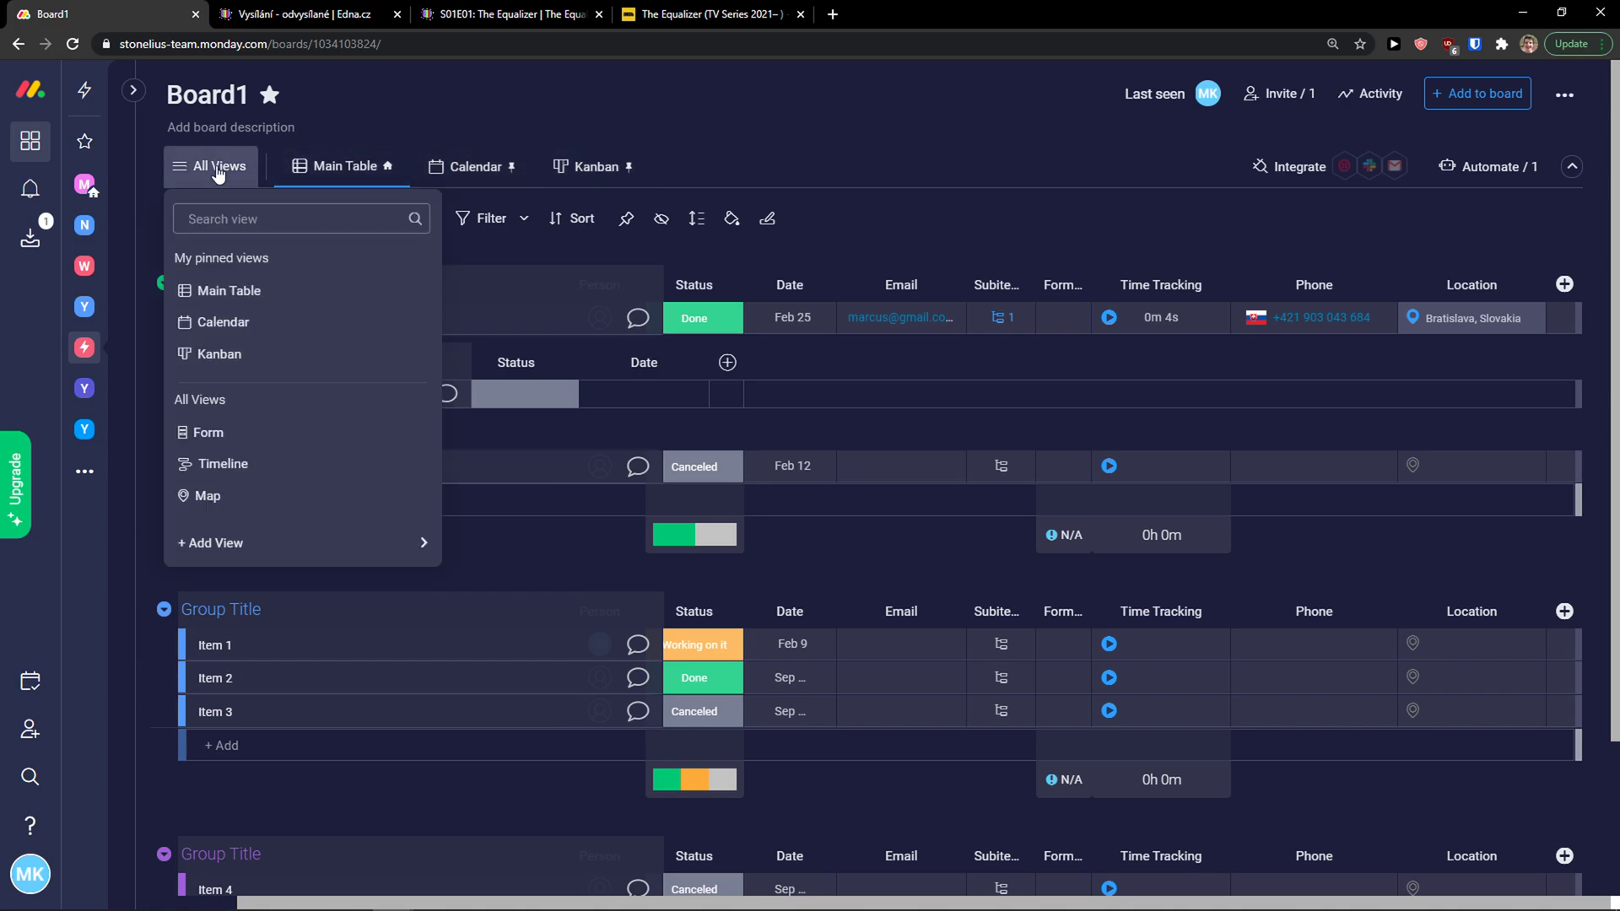
pyautogui.click(244, 506)
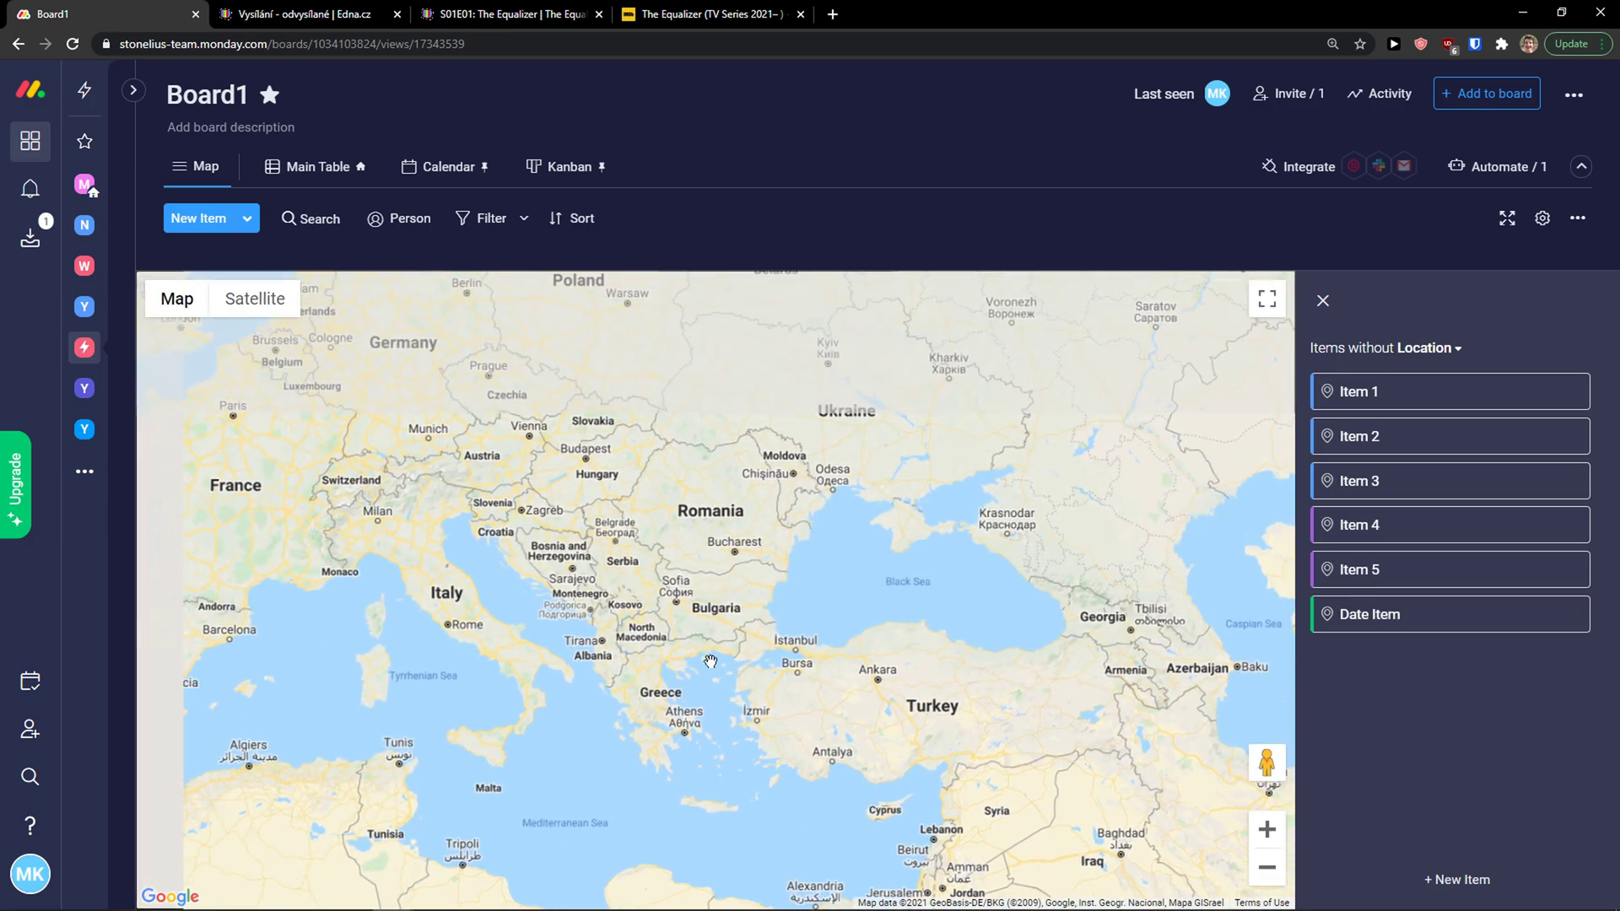
pyautogui.scroll(5, 587, 537)
pyautogui.scroll(3, 587, 537)
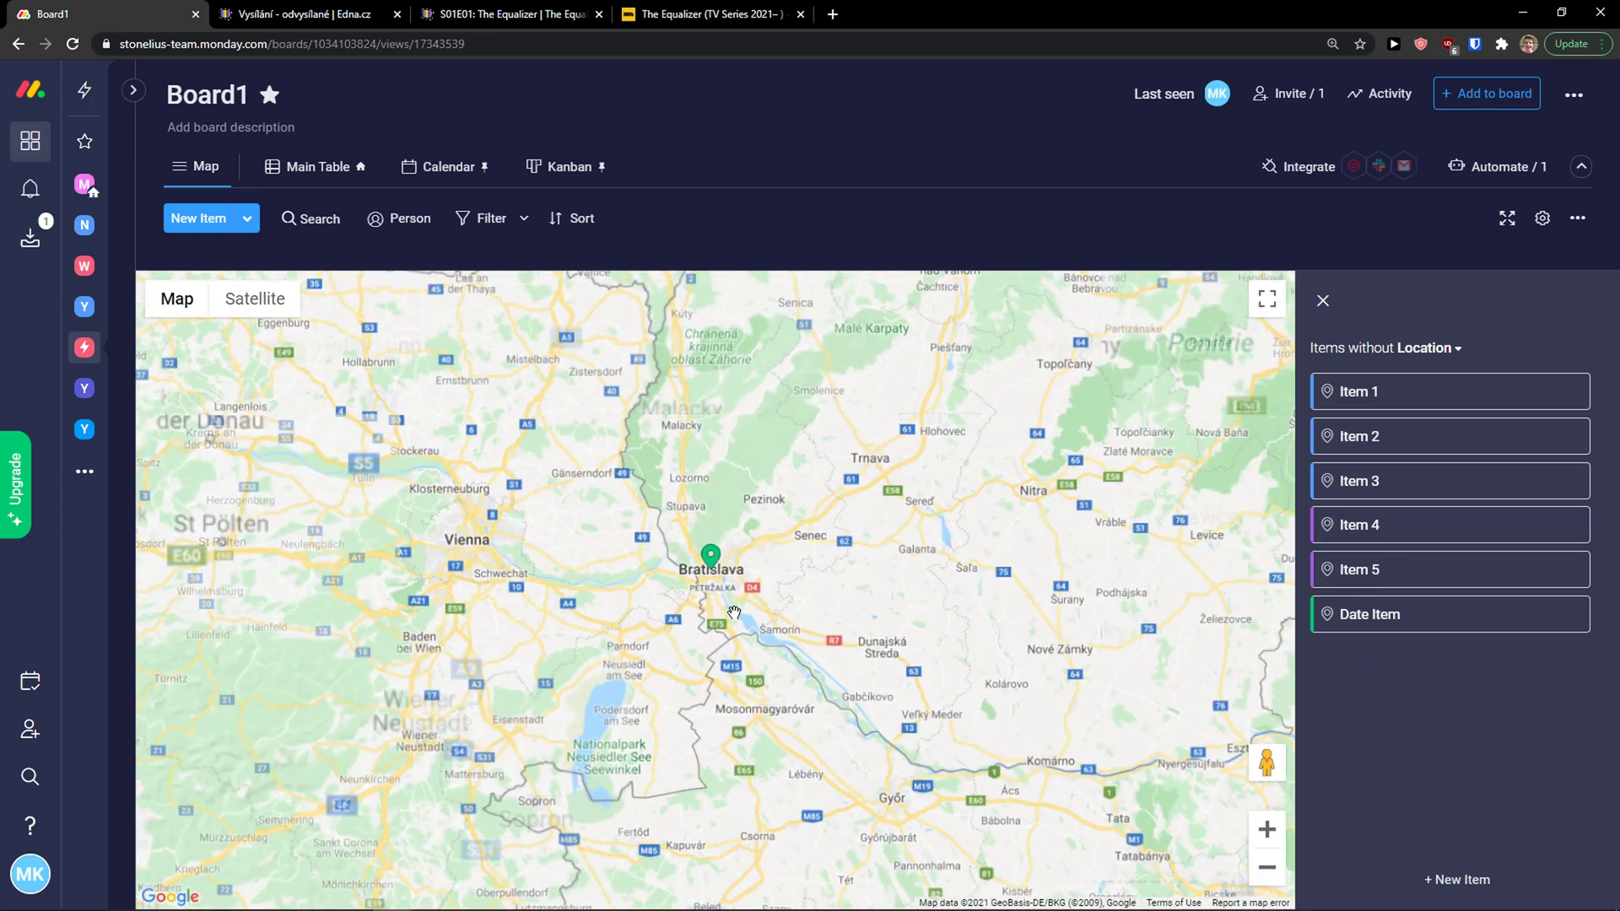
pyautogui.scroll(4, 743, 403)
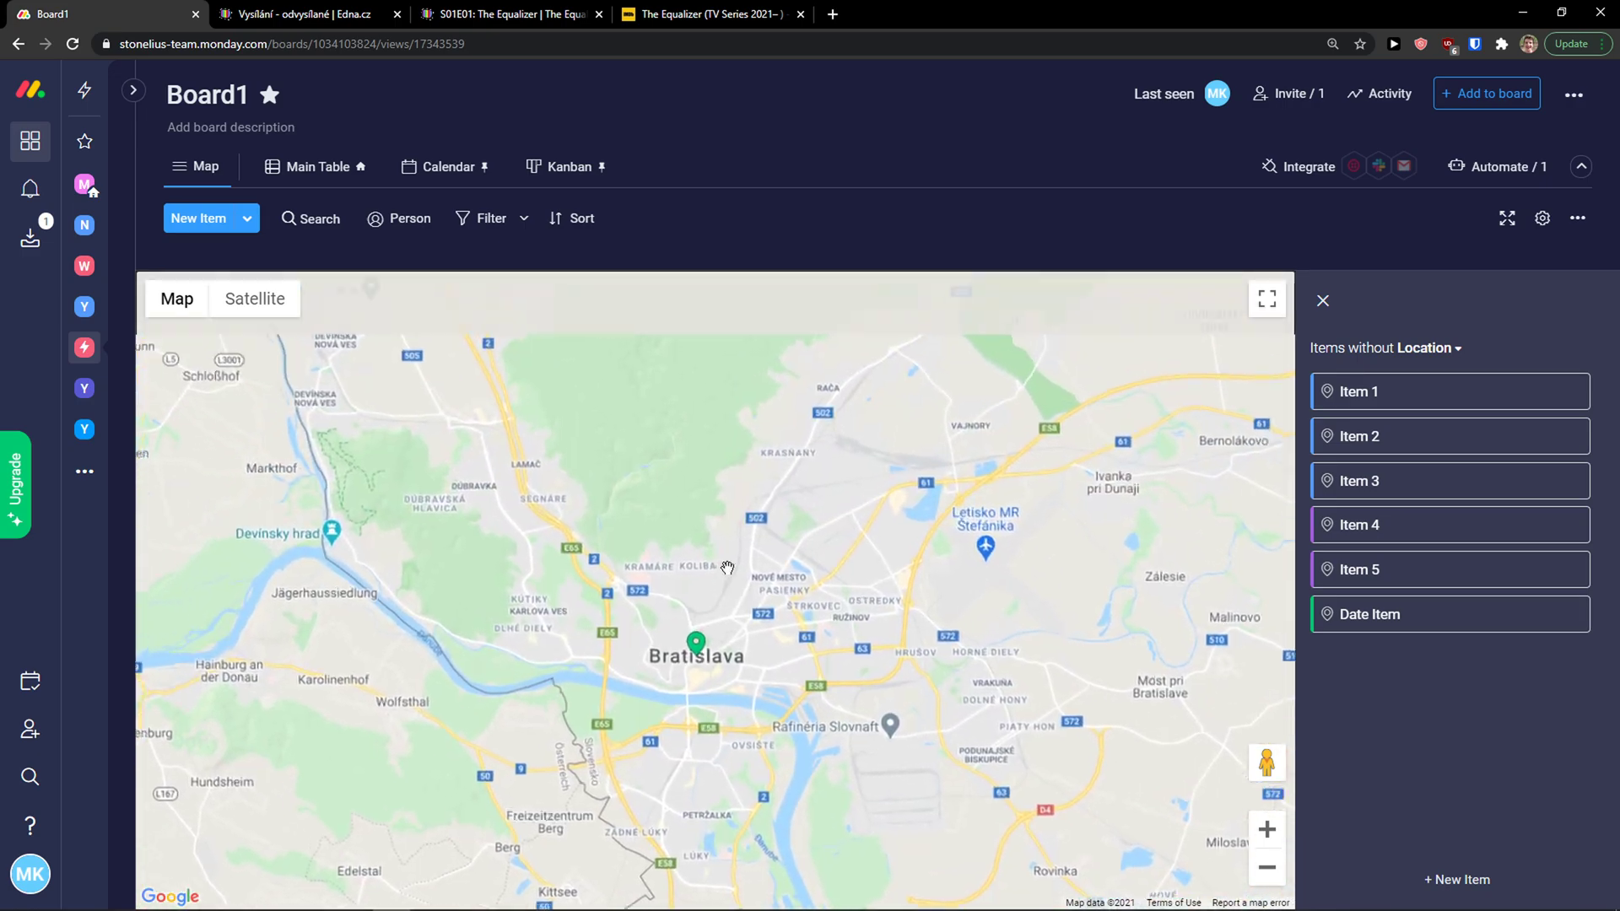
pyautogui.moveTo(694, 398)
pyautogui.mouseDown()
pyautogui.moveTo(705, 615)
pyautogui.moveTo(687, 633)
pyautogui.moveTo(743, 566)
pyautogui.moveTo(705, 568)
pyautogui.mouseUp()
pyautogui.scroll(-4, 705, 568)
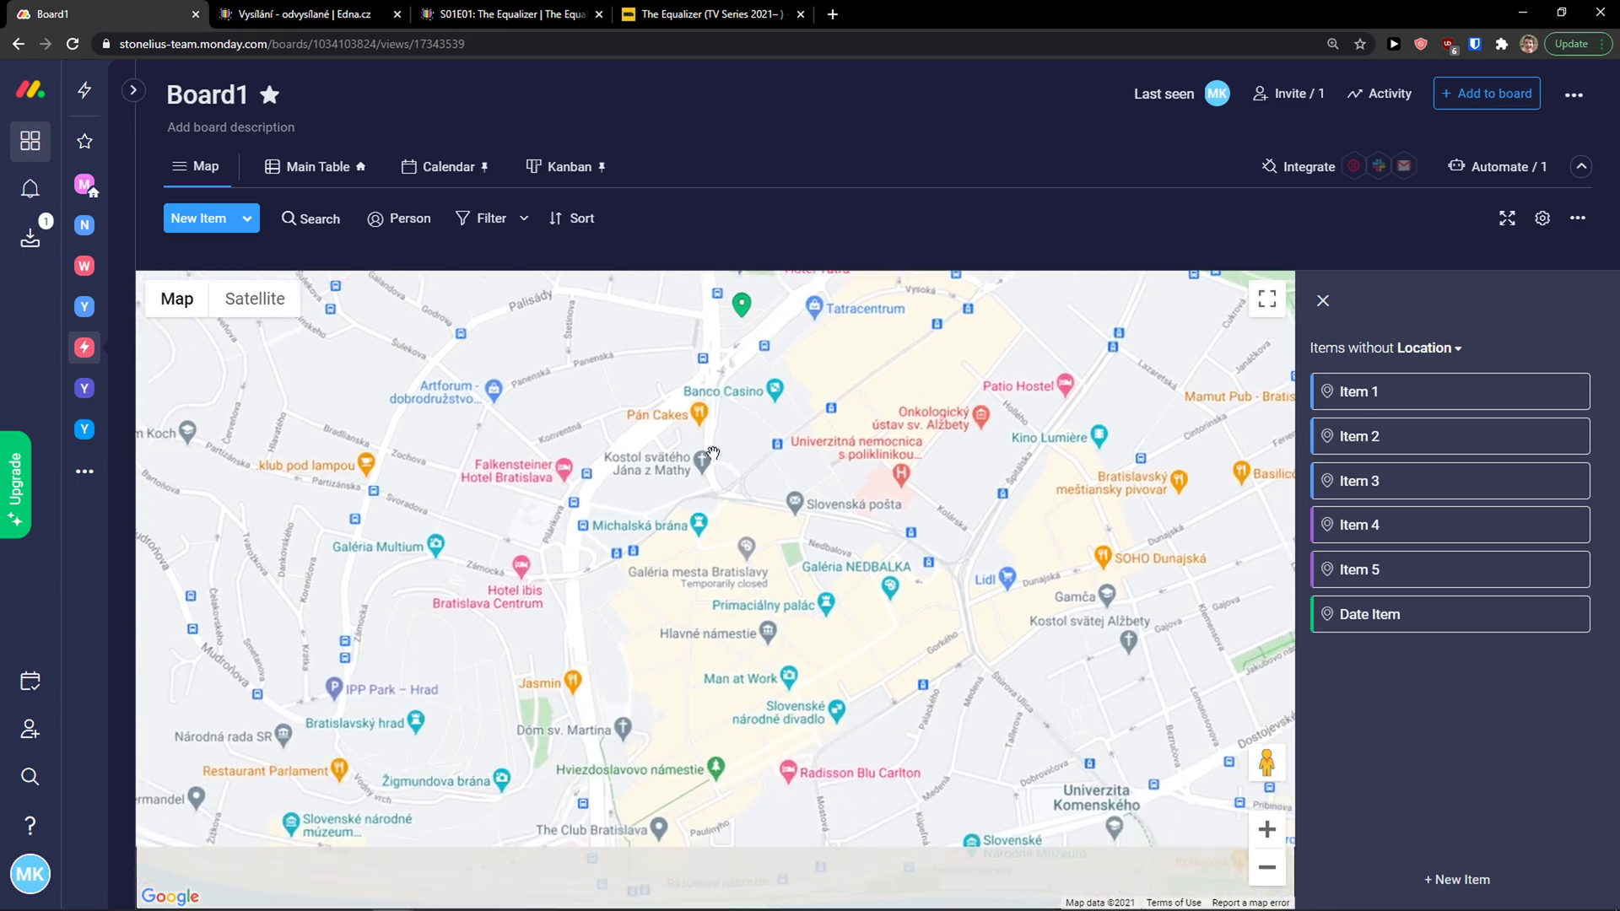
pyautogui.moveTo(691, 688); pyautogui.dragTo(831, 670)
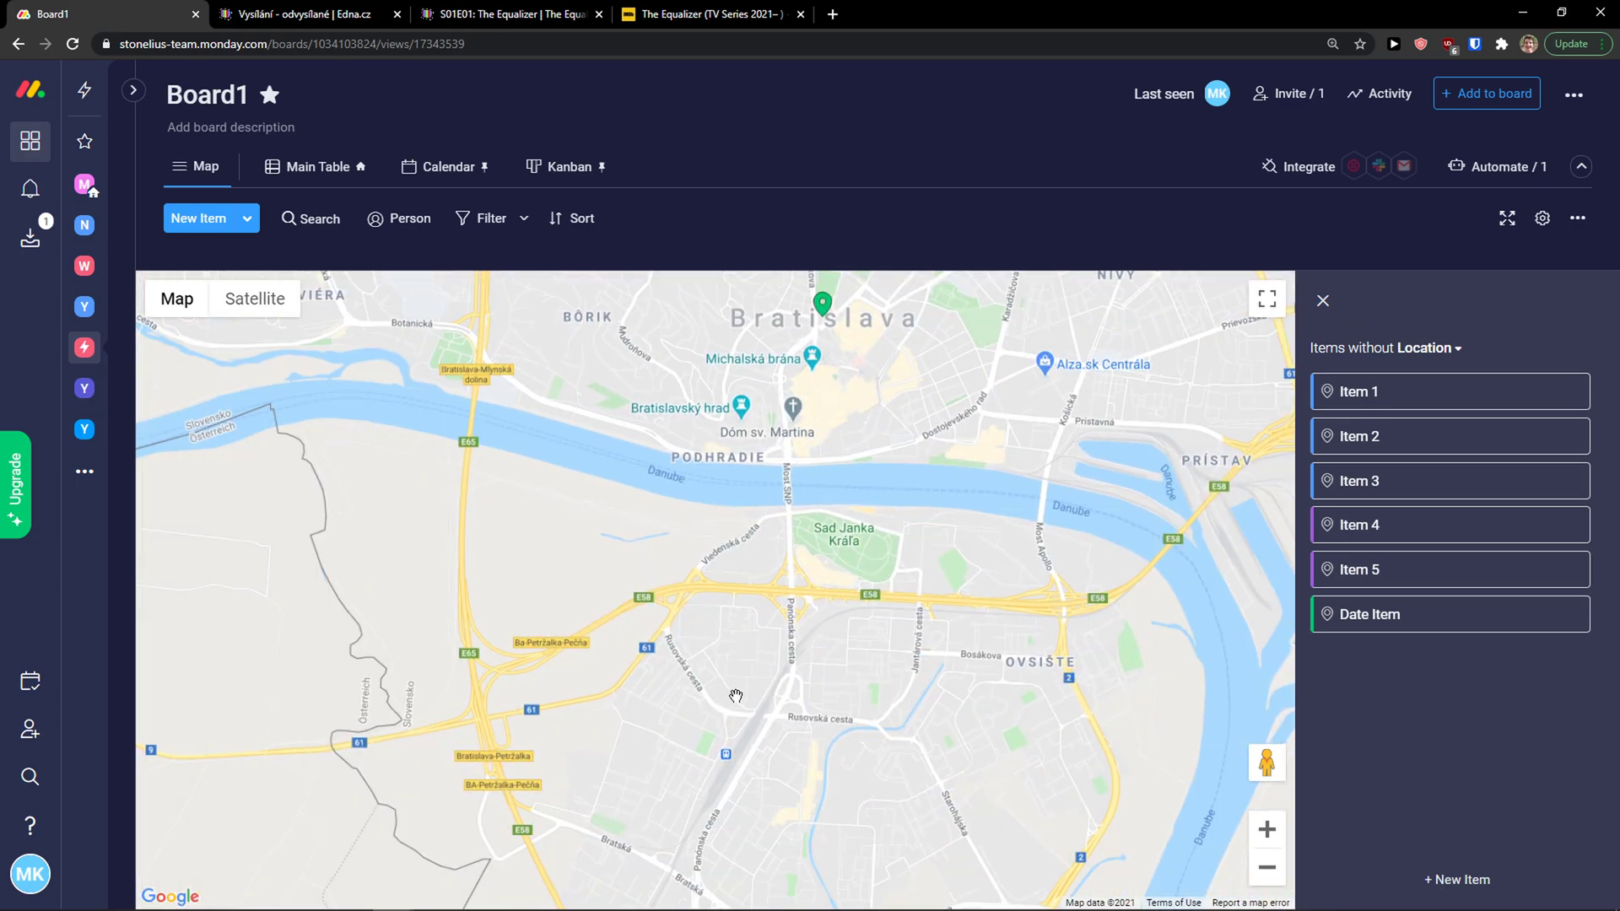
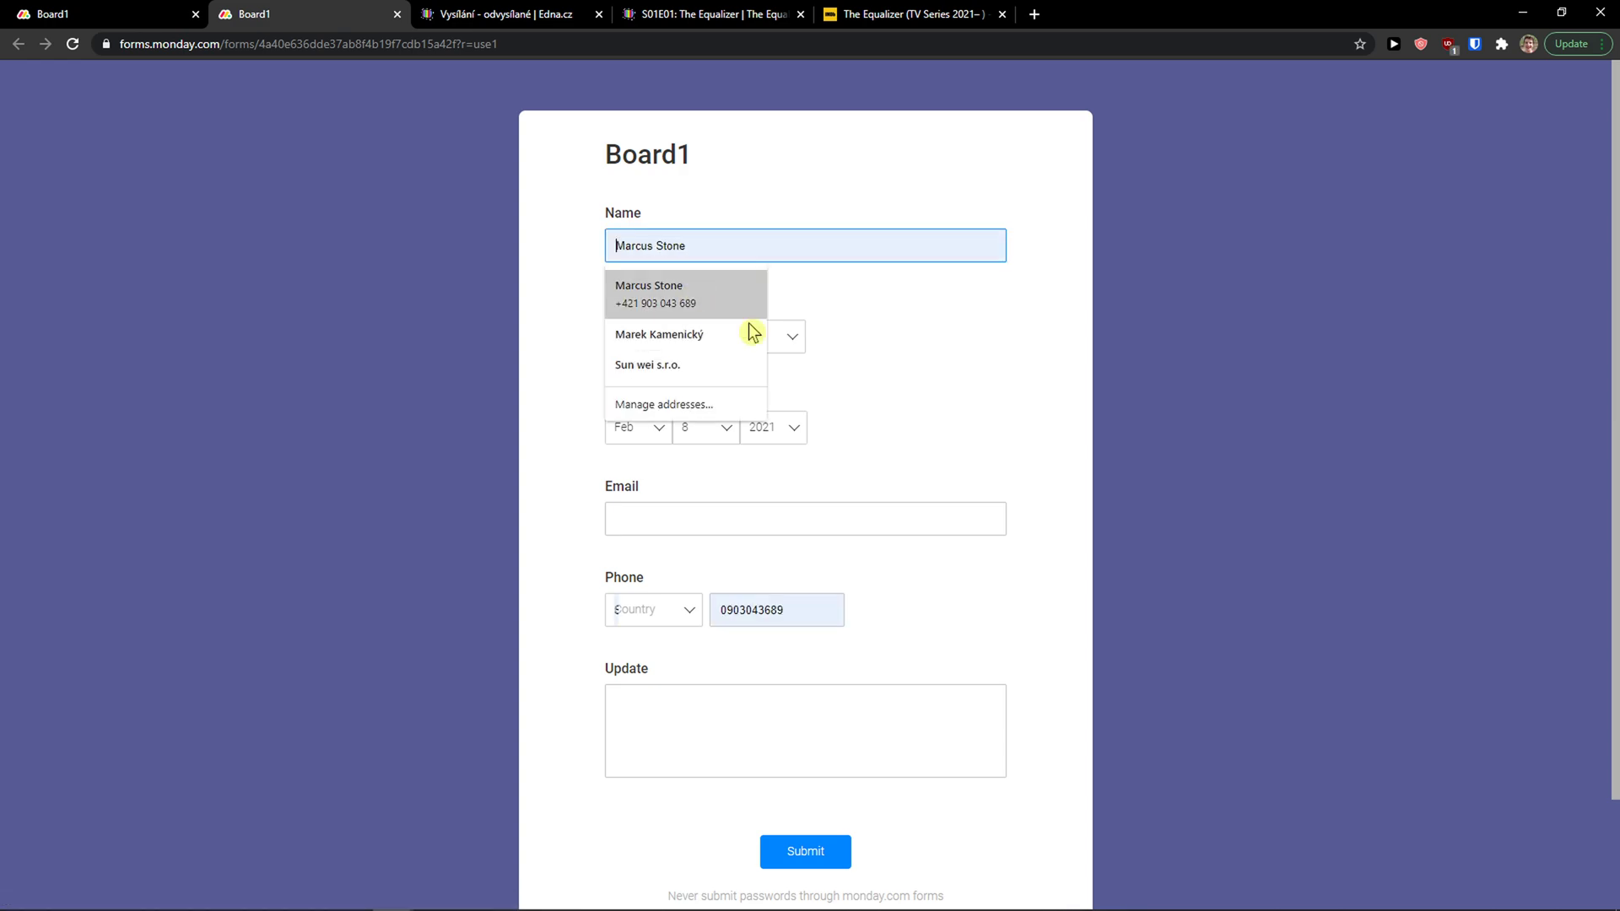
# Step: Scroll through the Board1 form preview and try its Name field
pyautogui.scroll(-1, 745, 433)
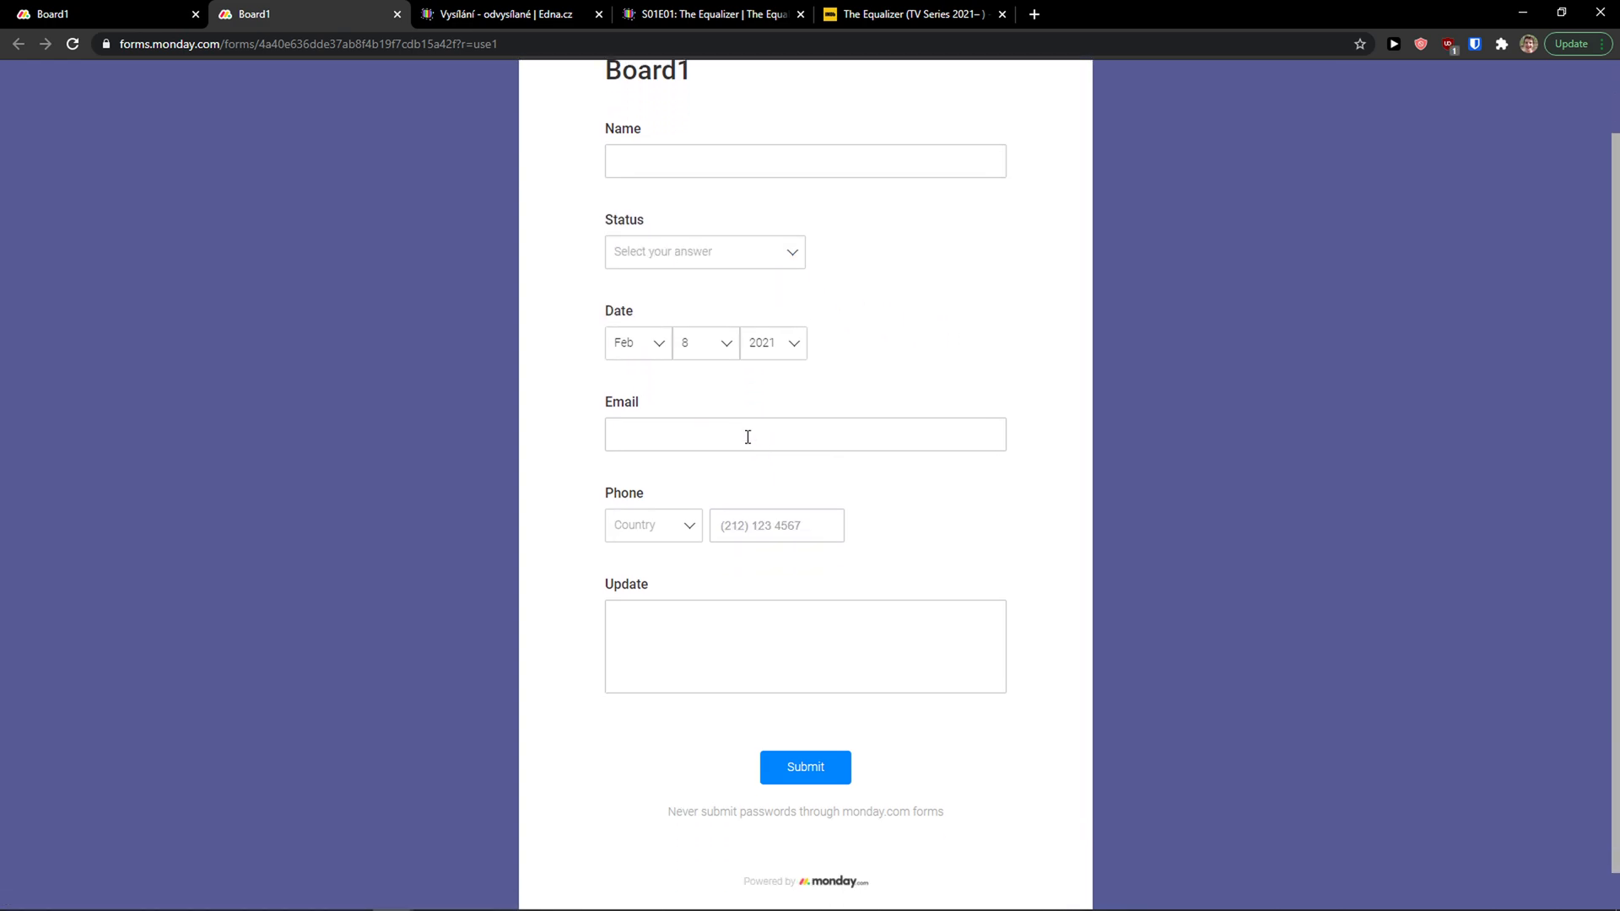
pyautogui.scroll(1, 675, 253)
pyautogui.click(717, 246)
pyautogui.click(952, 409)
pyautogui.scroll(-1, 952, 409)
pyautogui.scroll(1, 1032, 473)
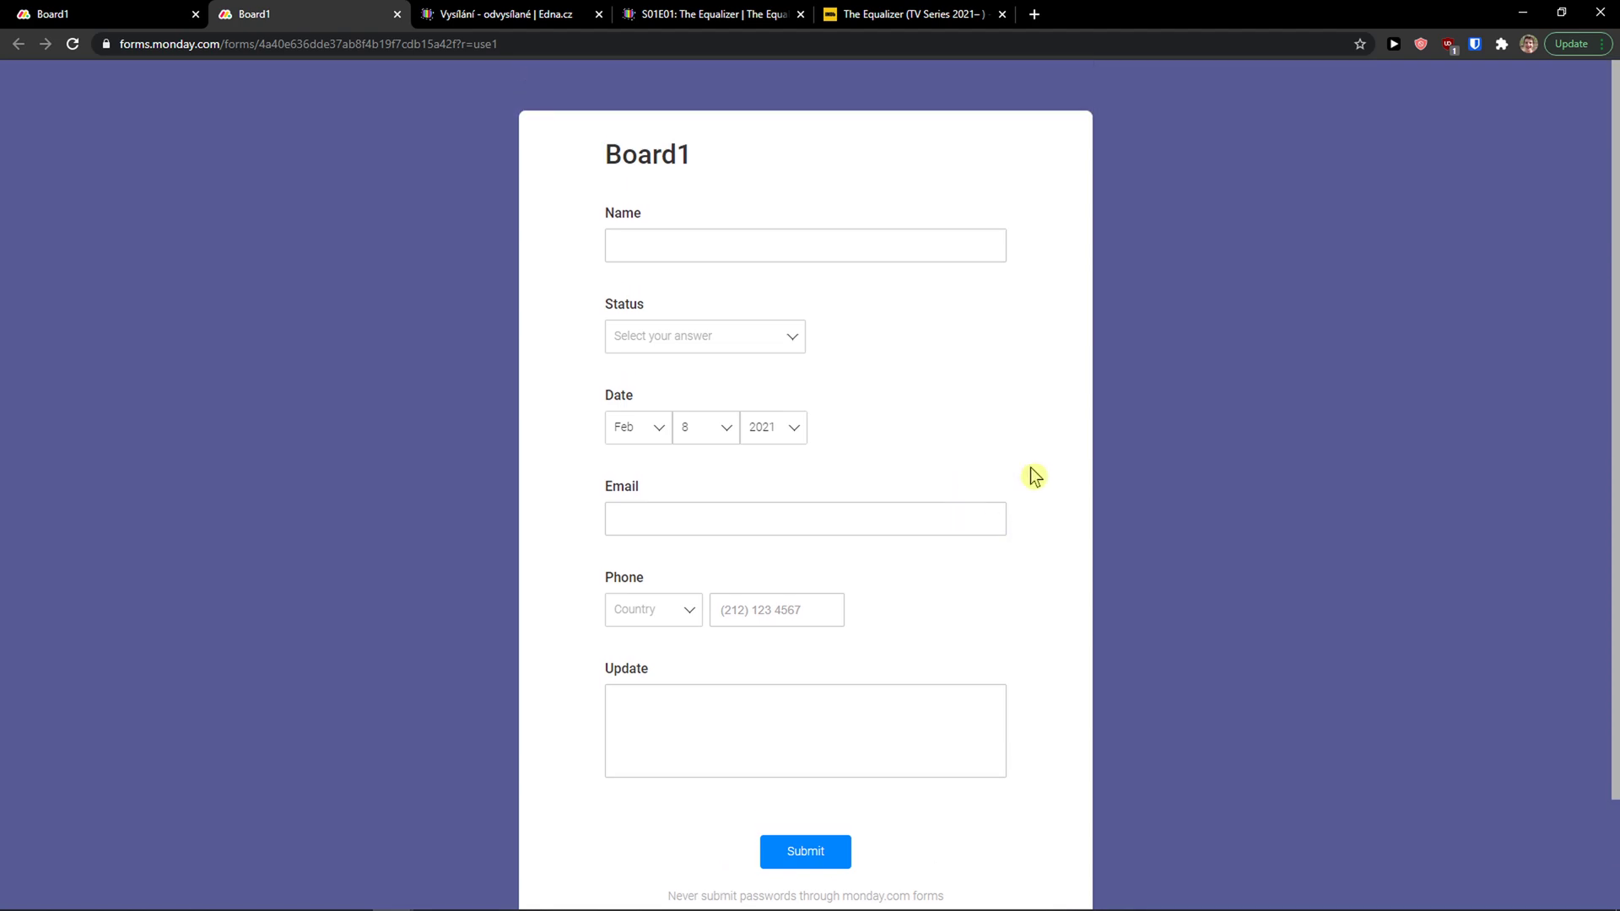
pyautogui.scroll(-1, 1031, 474)
pyautogui.scroll(1, 1031, 473)
pyautogui.click(817, 251)
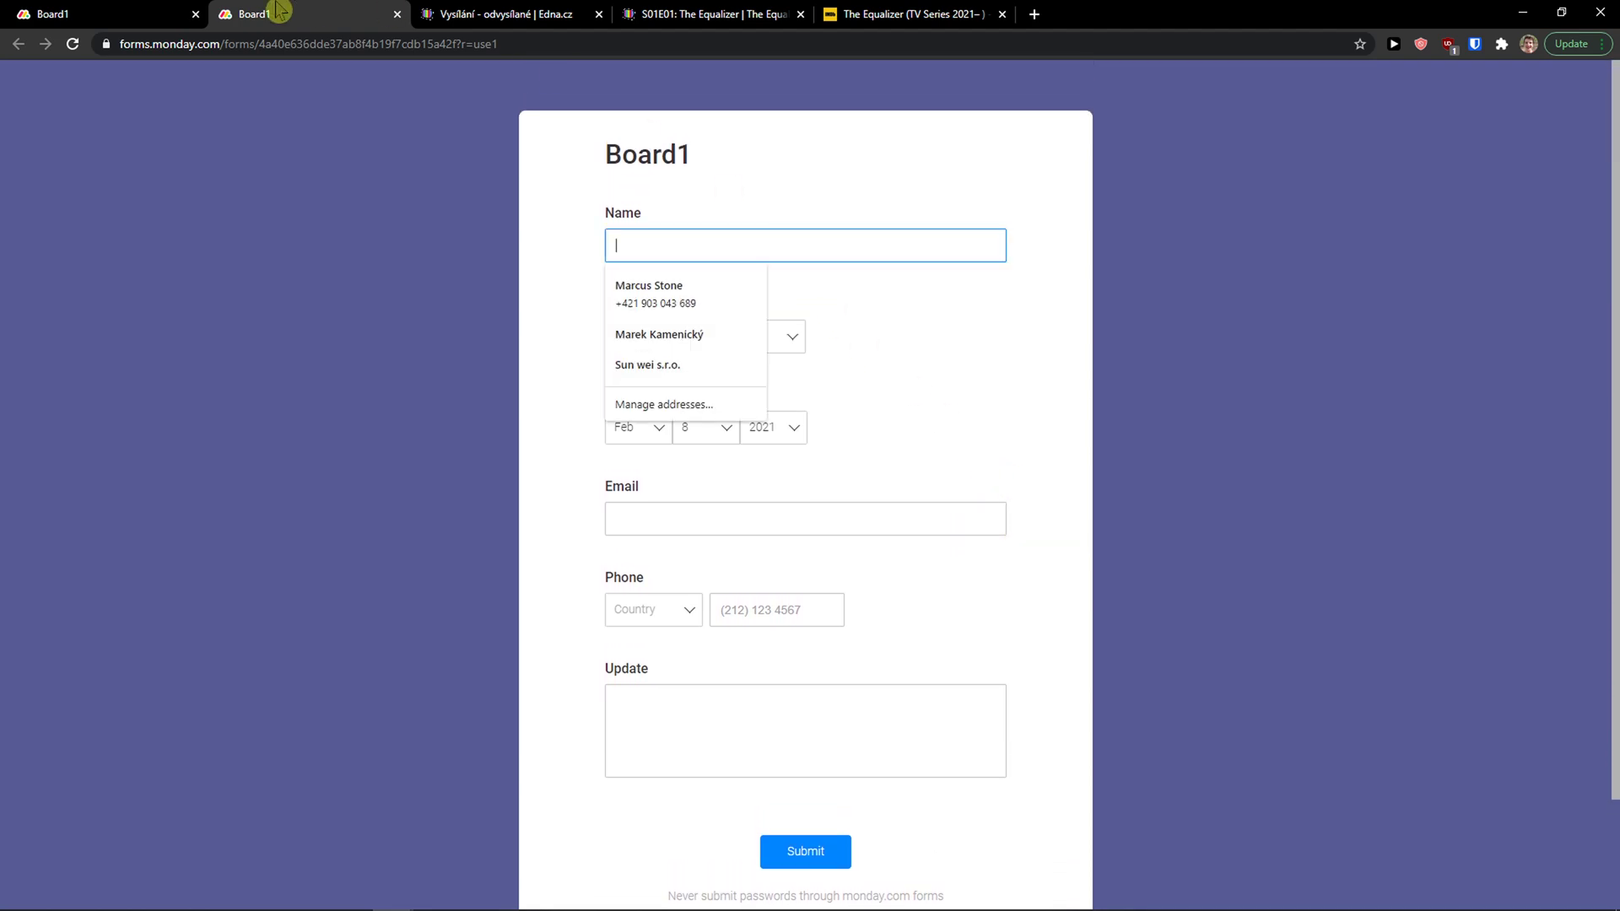
# Step: Copy the Board1 form's shareable link from the Share form panel
pyautogui.click(177, 13)
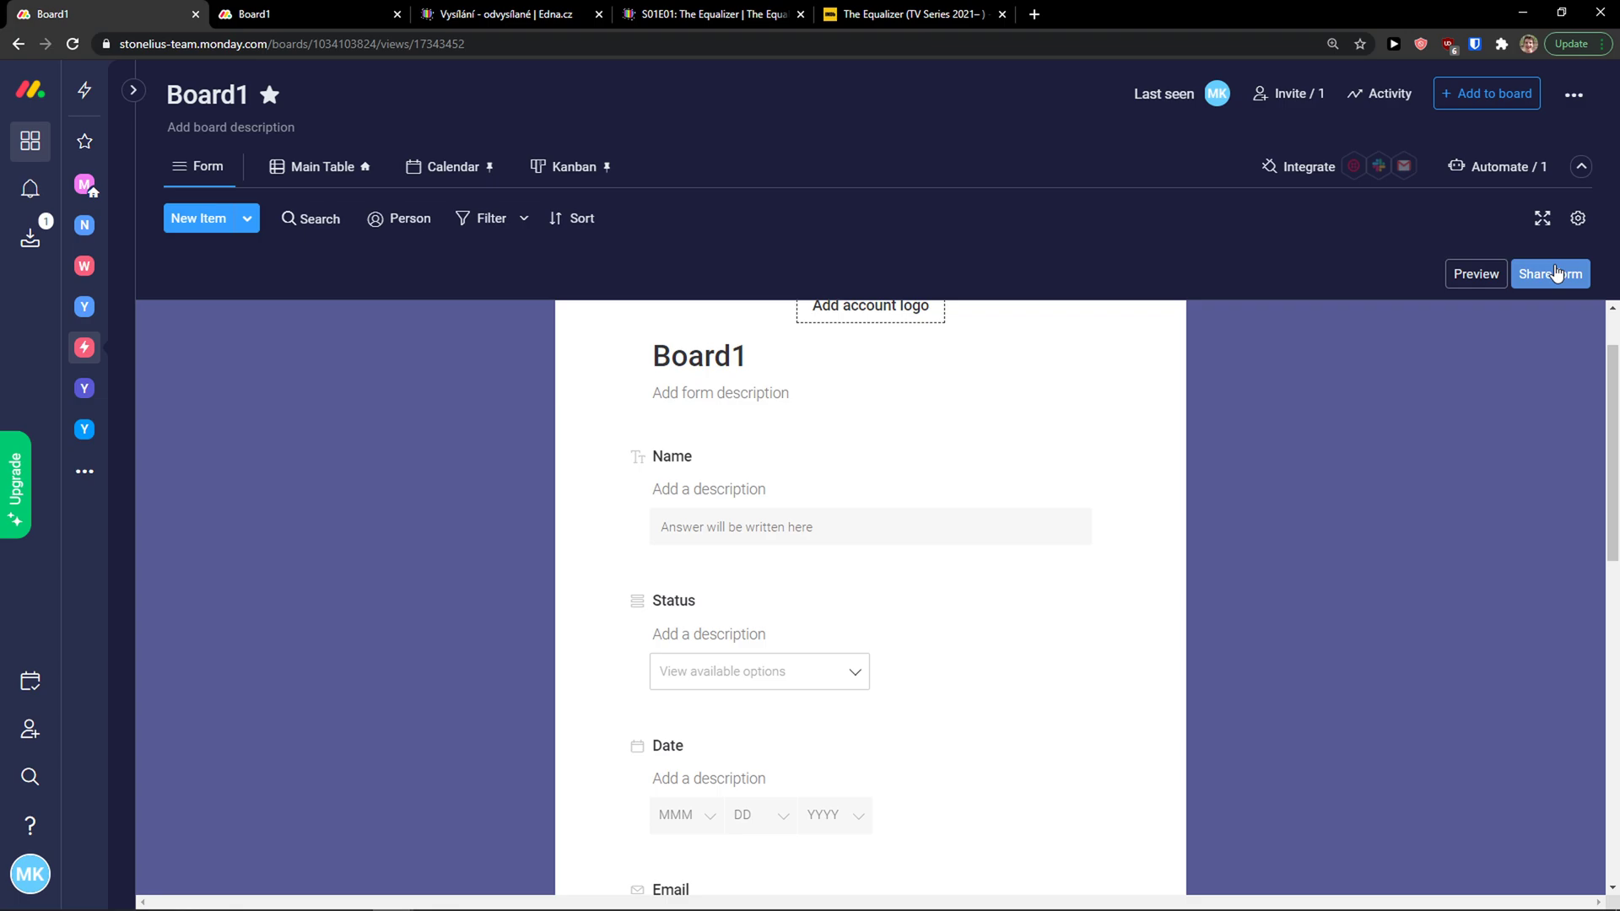
pyautogui.click(1557, 273)
pyautogui.click(832, 502)
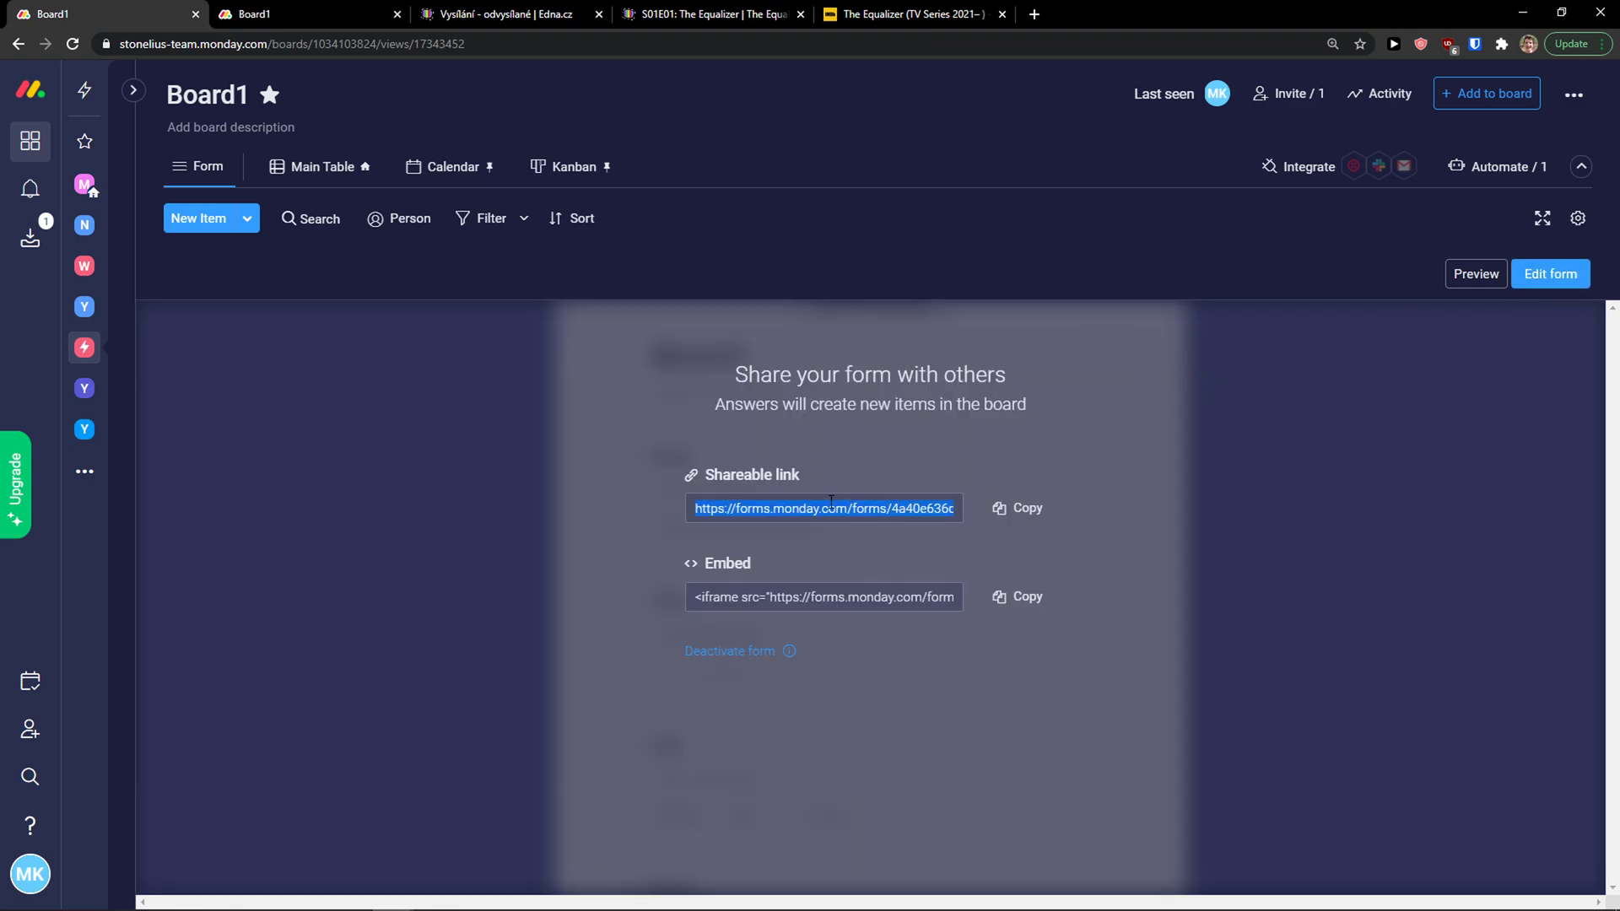
pyautogui.click(1017, 508)
# Step: Search for 'Bratislava, Slovakia' in another browser tab, then return to the form
pyautogui.click(910, 13)
pyautogui.click(910, 44)
pyautogui.write('Bratislava, Slovakia')
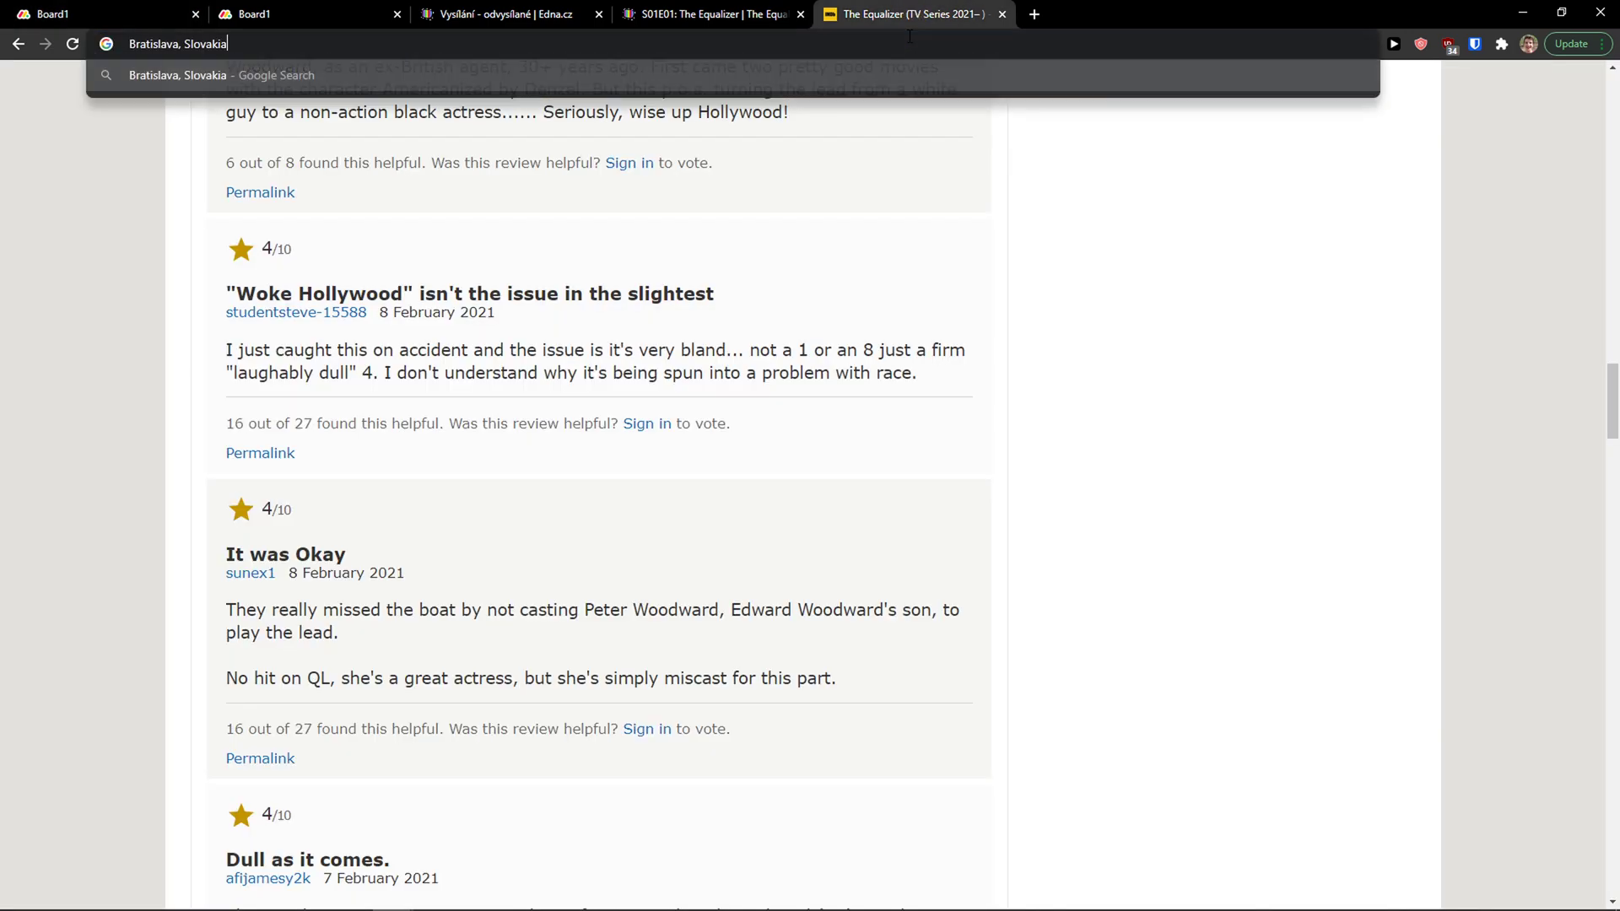
pyautogui.press('Return')
pyautogui.hotkey('ctrl', '1')
# Step: Copy the shareable link again and load it in the other tab's address bar
pyautogui.click(866, 506)
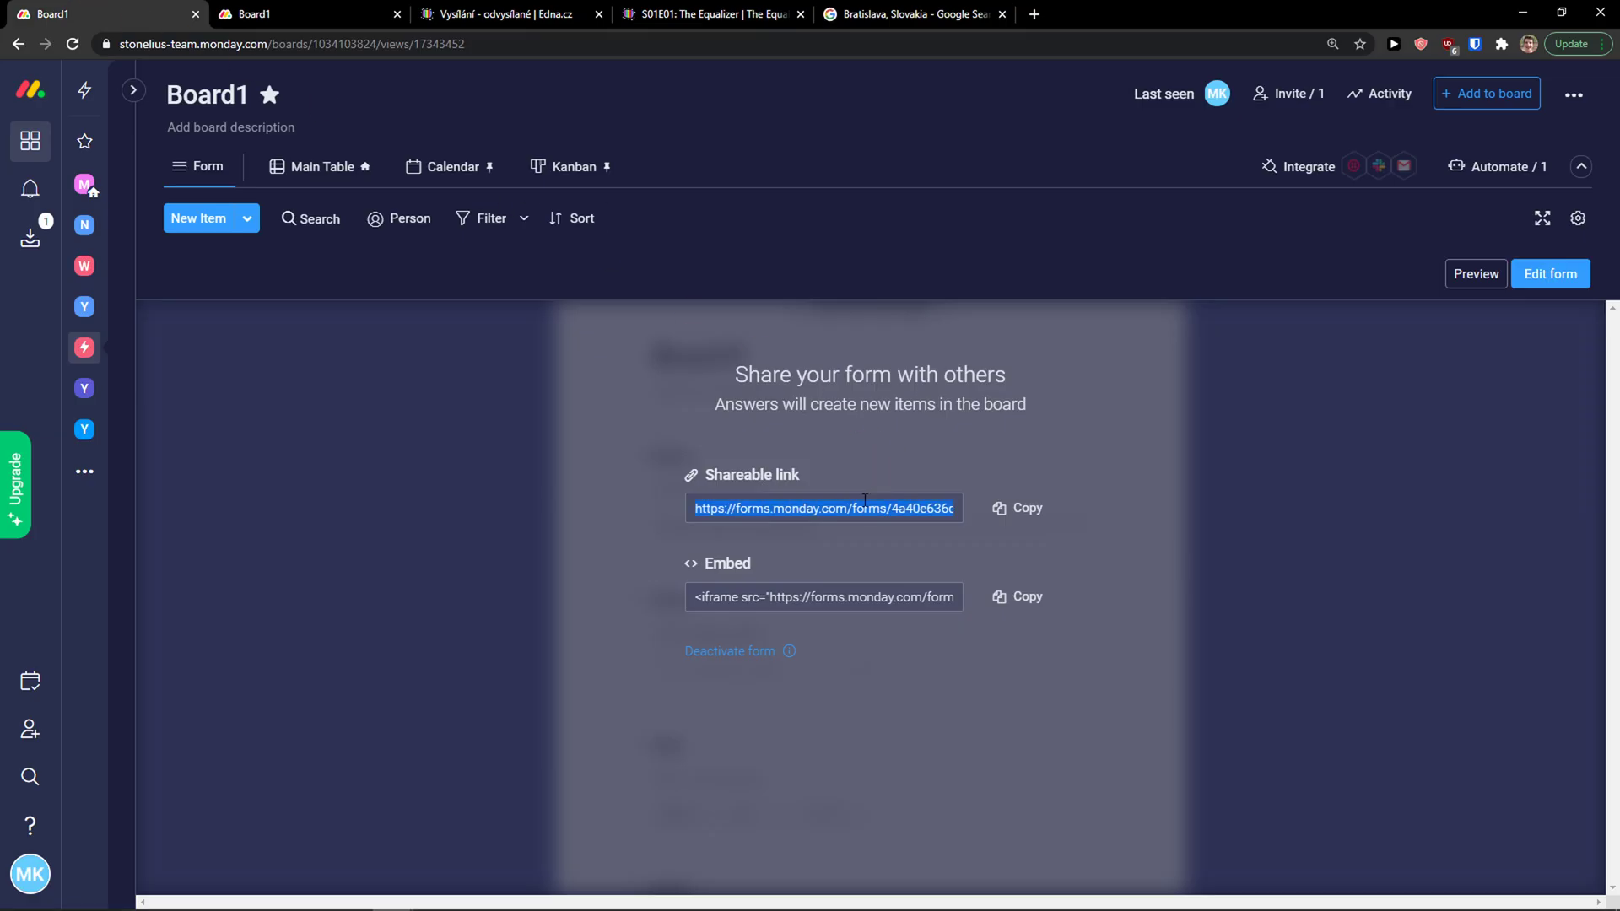
pyautogui.click(912, 13)
pyautogui.click(891, 43)
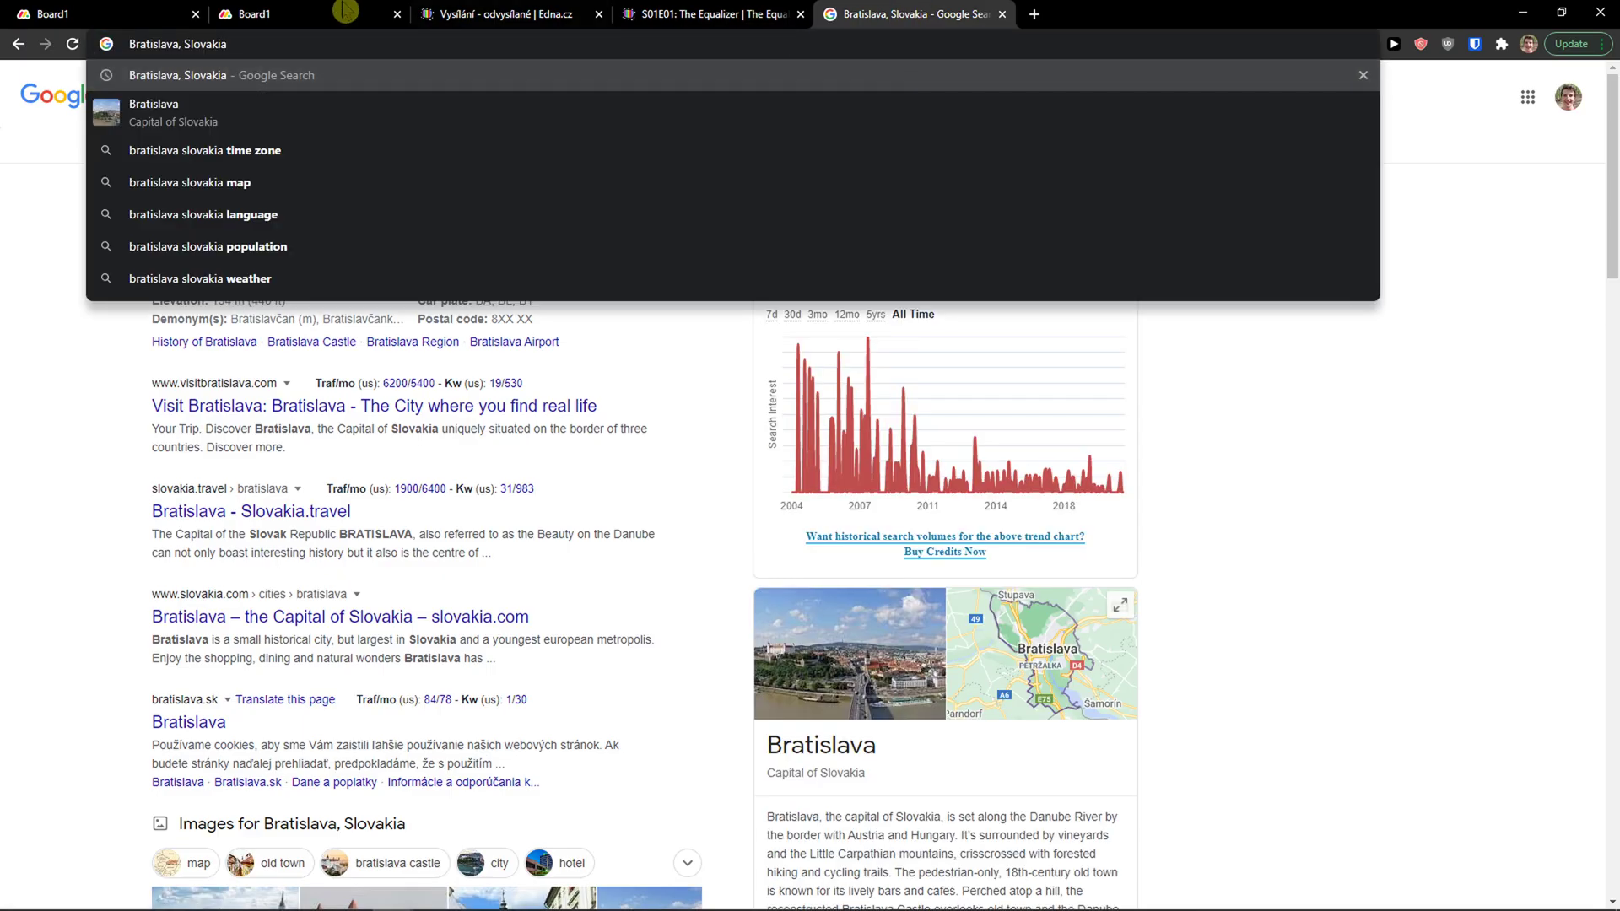
pyautogui.click(345, 11)
pyautogui.click(1009, 506)
pyautogui.click(962, 13)
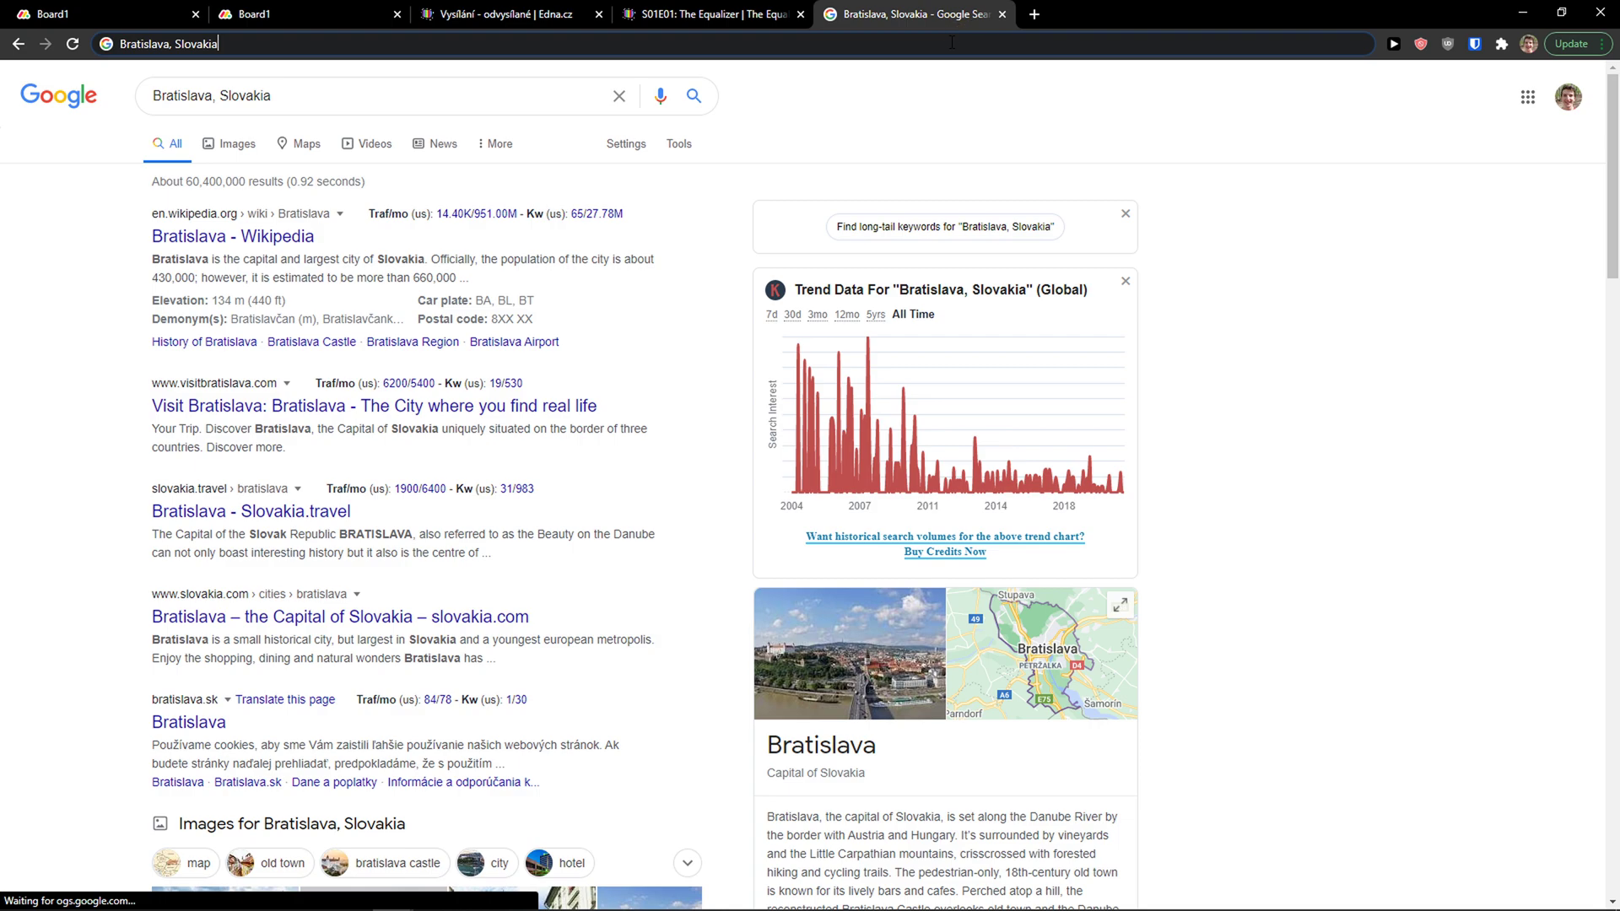
pyautogui.hotkey('ctrl', 'a')
pyautogui.hotkey('ctrl', 'v')
pyautogui.press('Return')
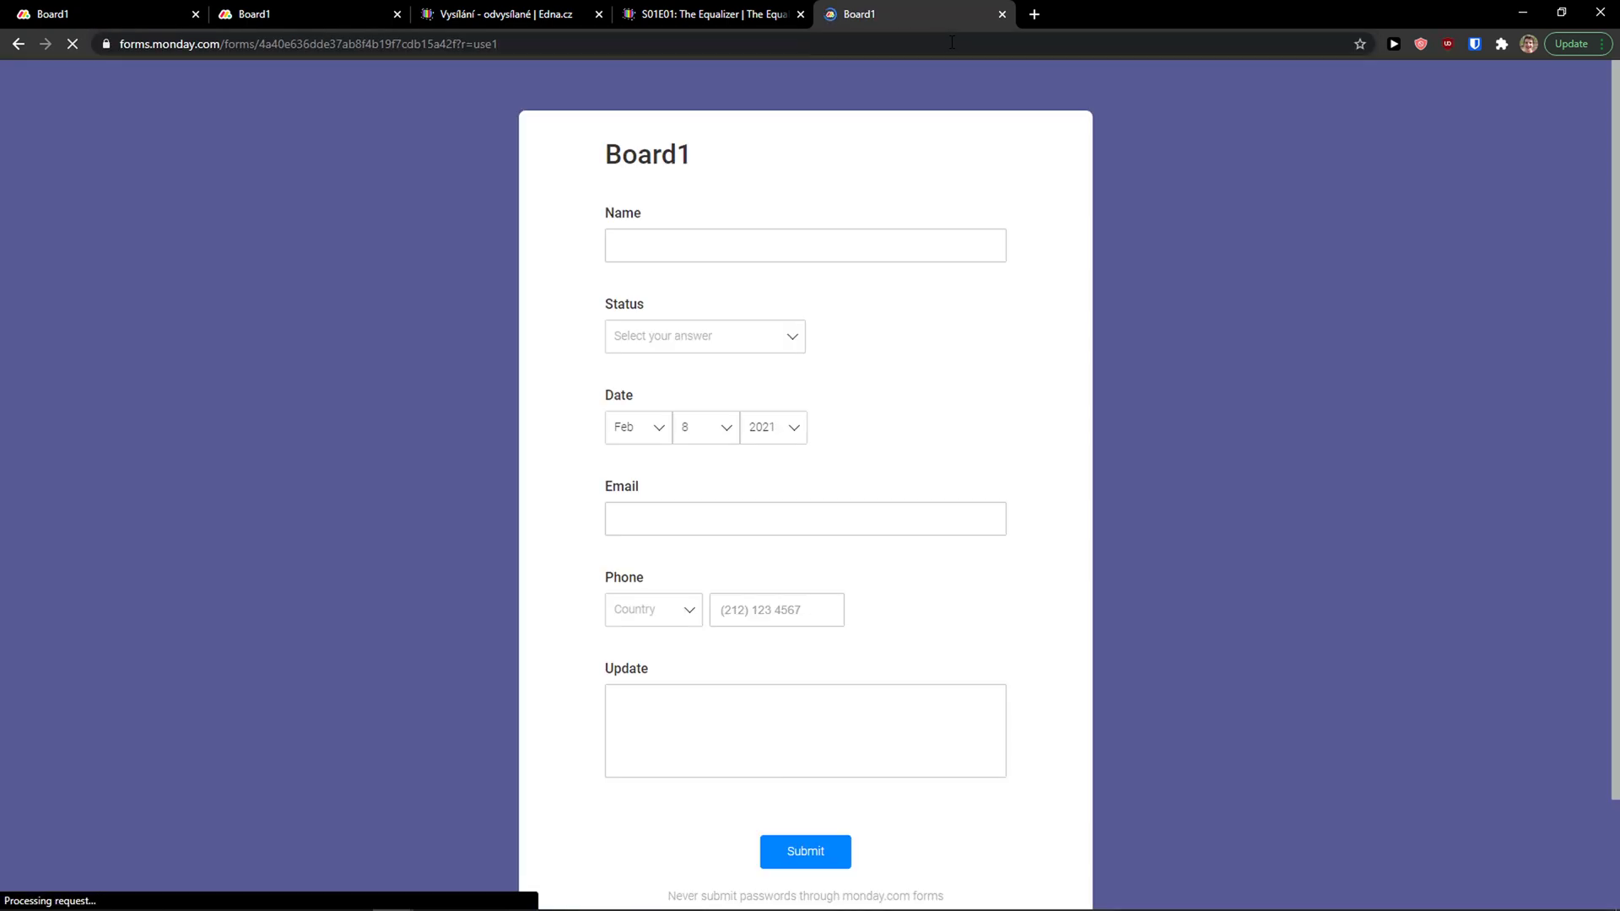
# Step: Fill the form with Name 1111, status Working on it, and an email address
pyautogui.click(759, 245)
pyautogui.write('1111')
pyautogui.click(752, 342)
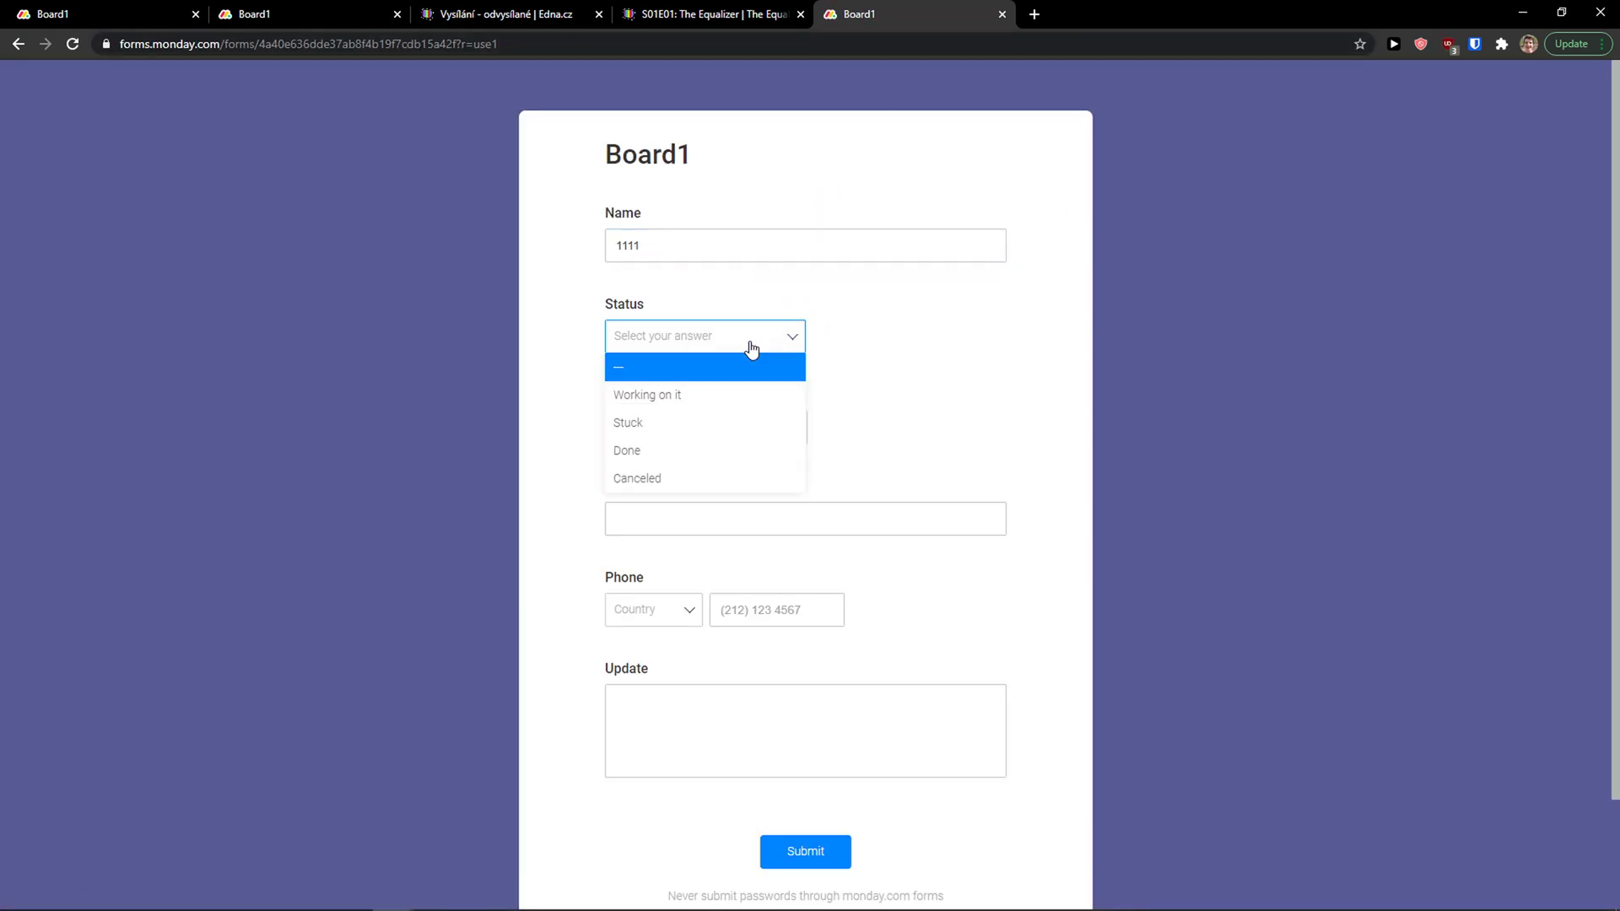
pyautogui.click(717, 411)
pyautogui.click(710, 506)
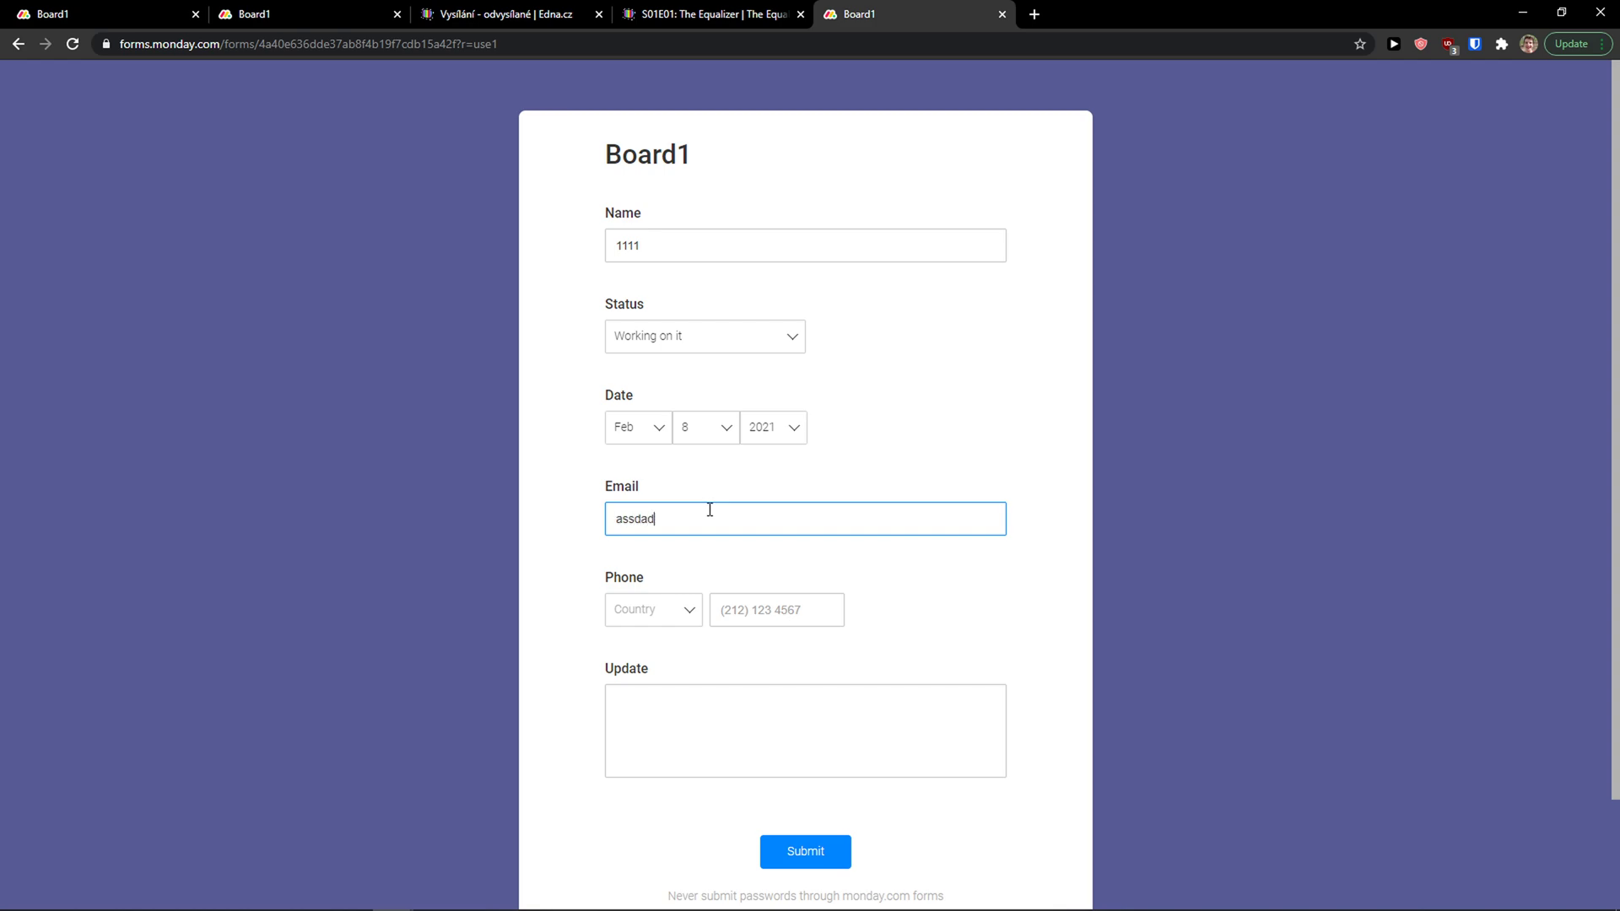
pyautogui.press('Tab')
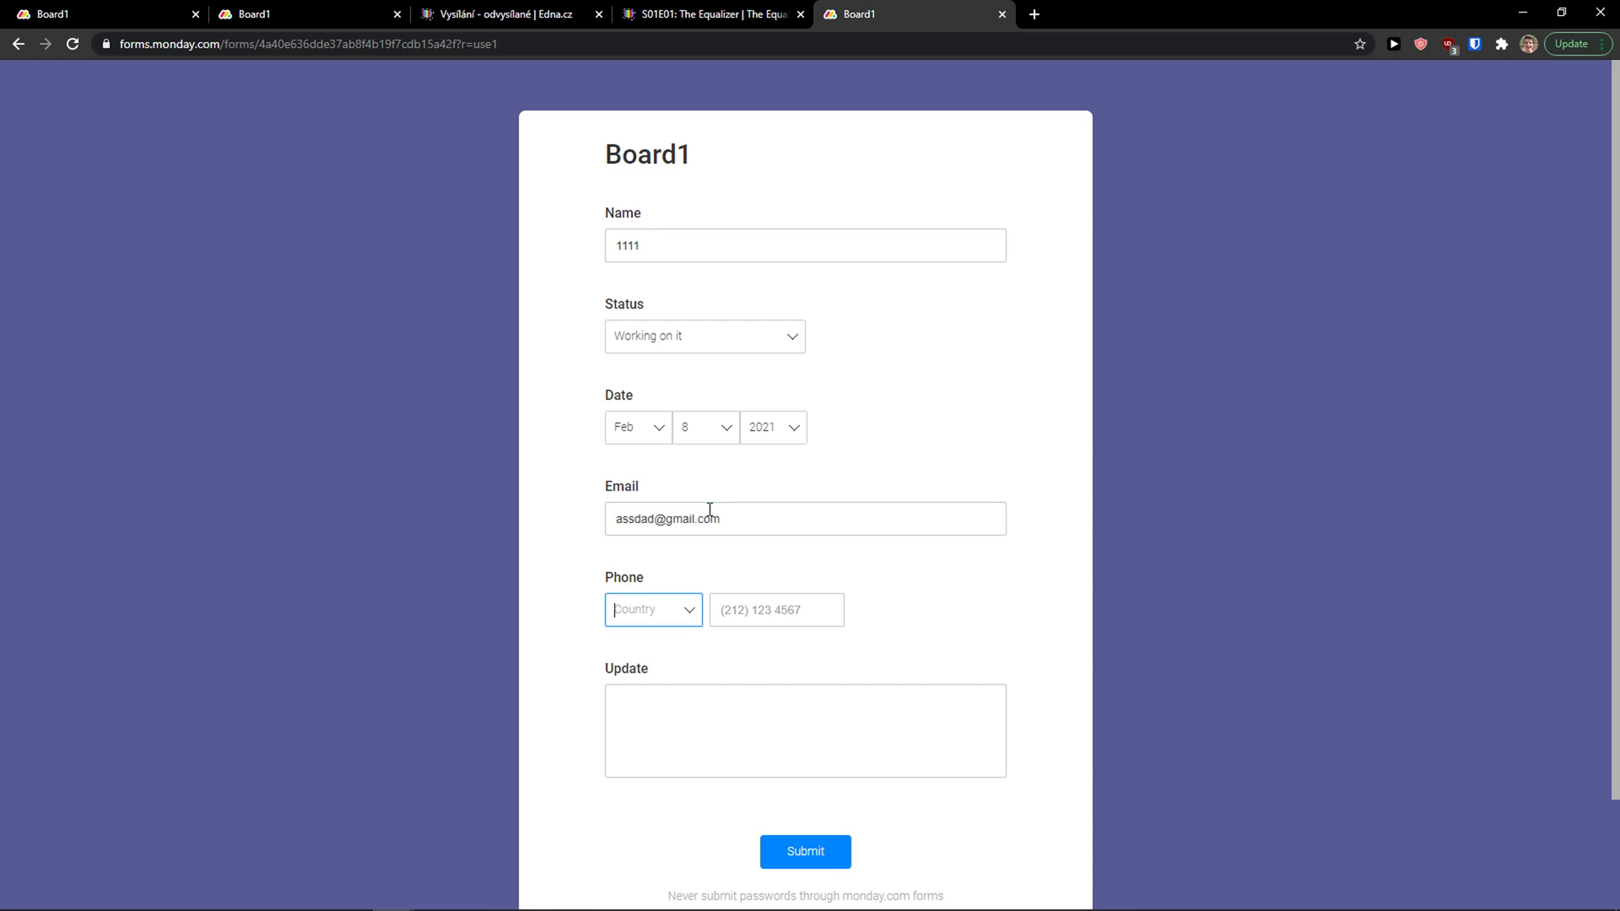
# Step: Submit the form and return to Board1's Main Table view
pyautogui.click(675, 741)
pyautogui.click(832, 856)
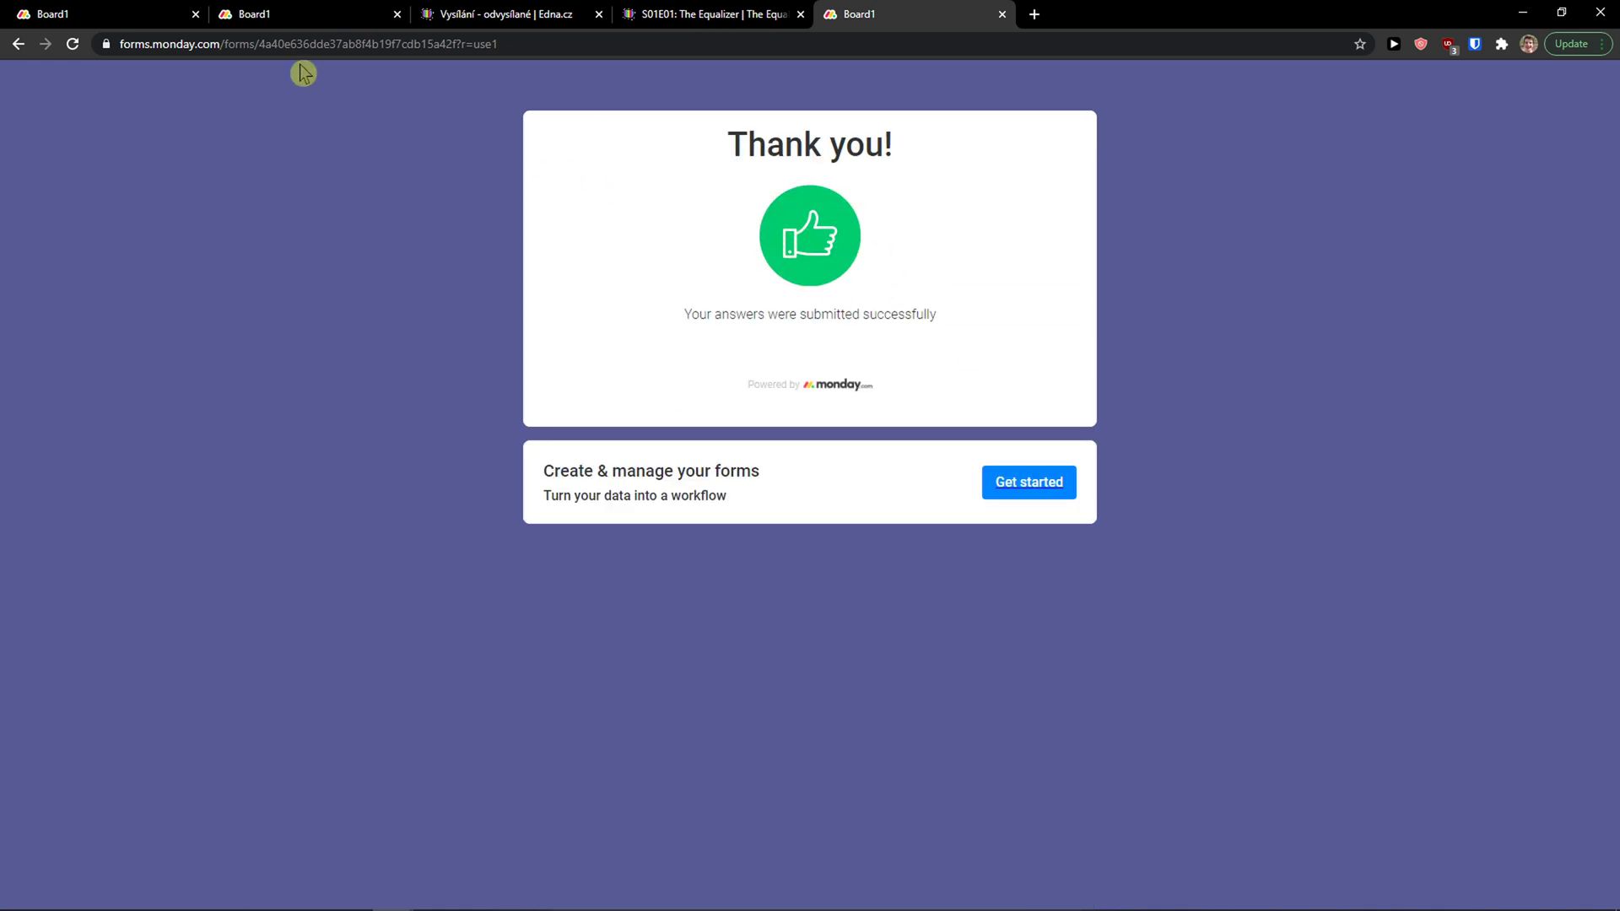
pyautogui.hotkey('ctrl', '1')
pyautogui.click(259, 174)
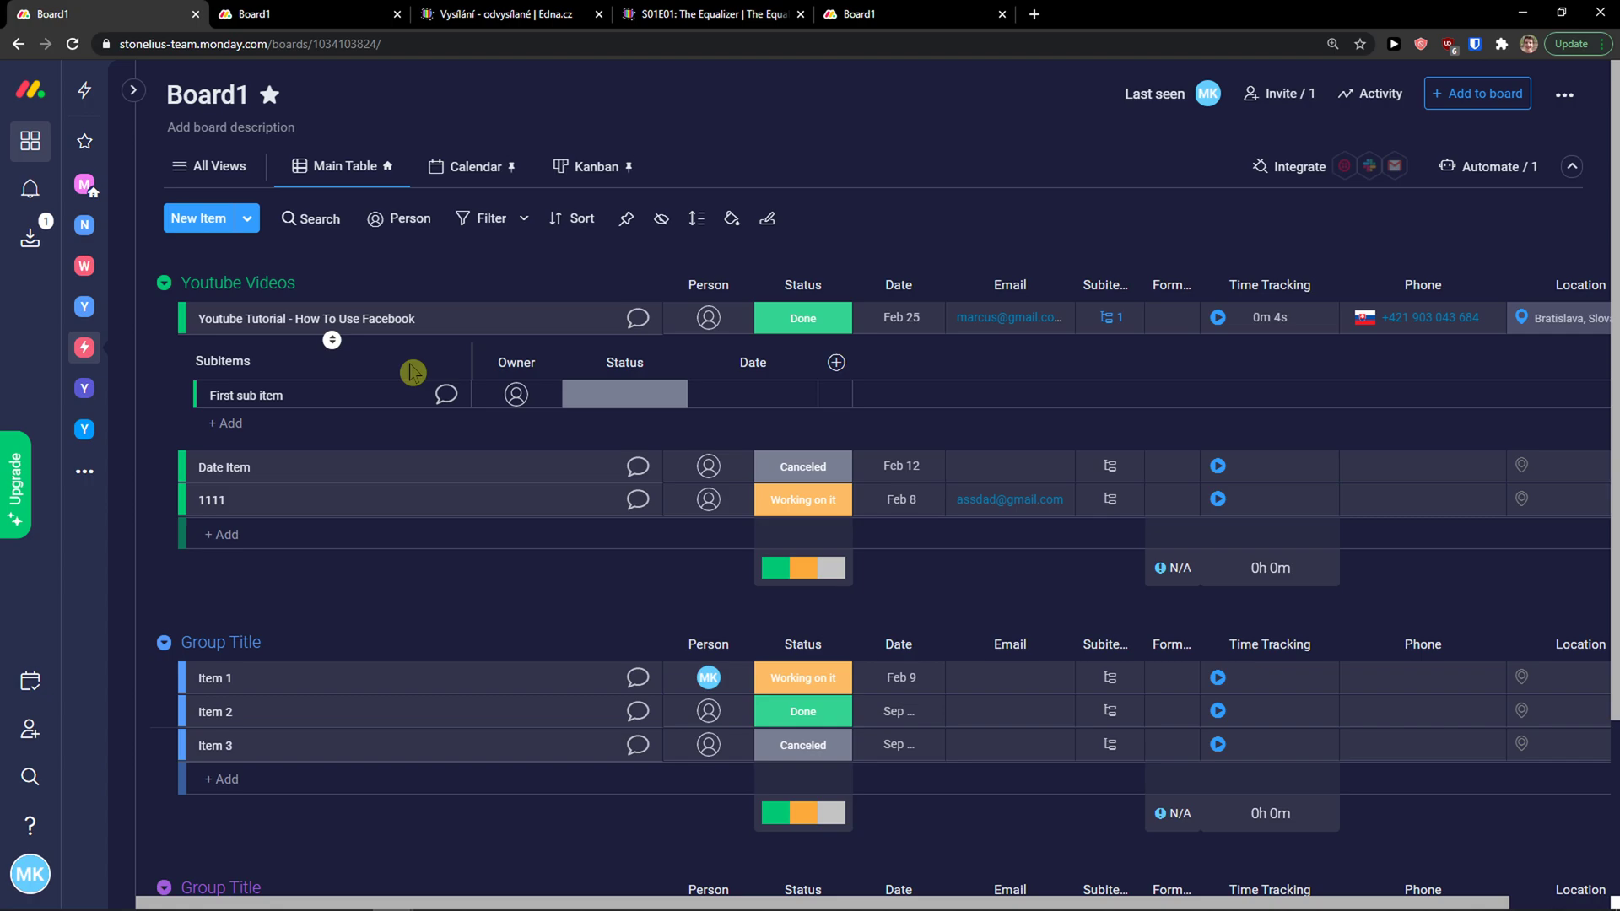
pyautogui.click(1280, 169)
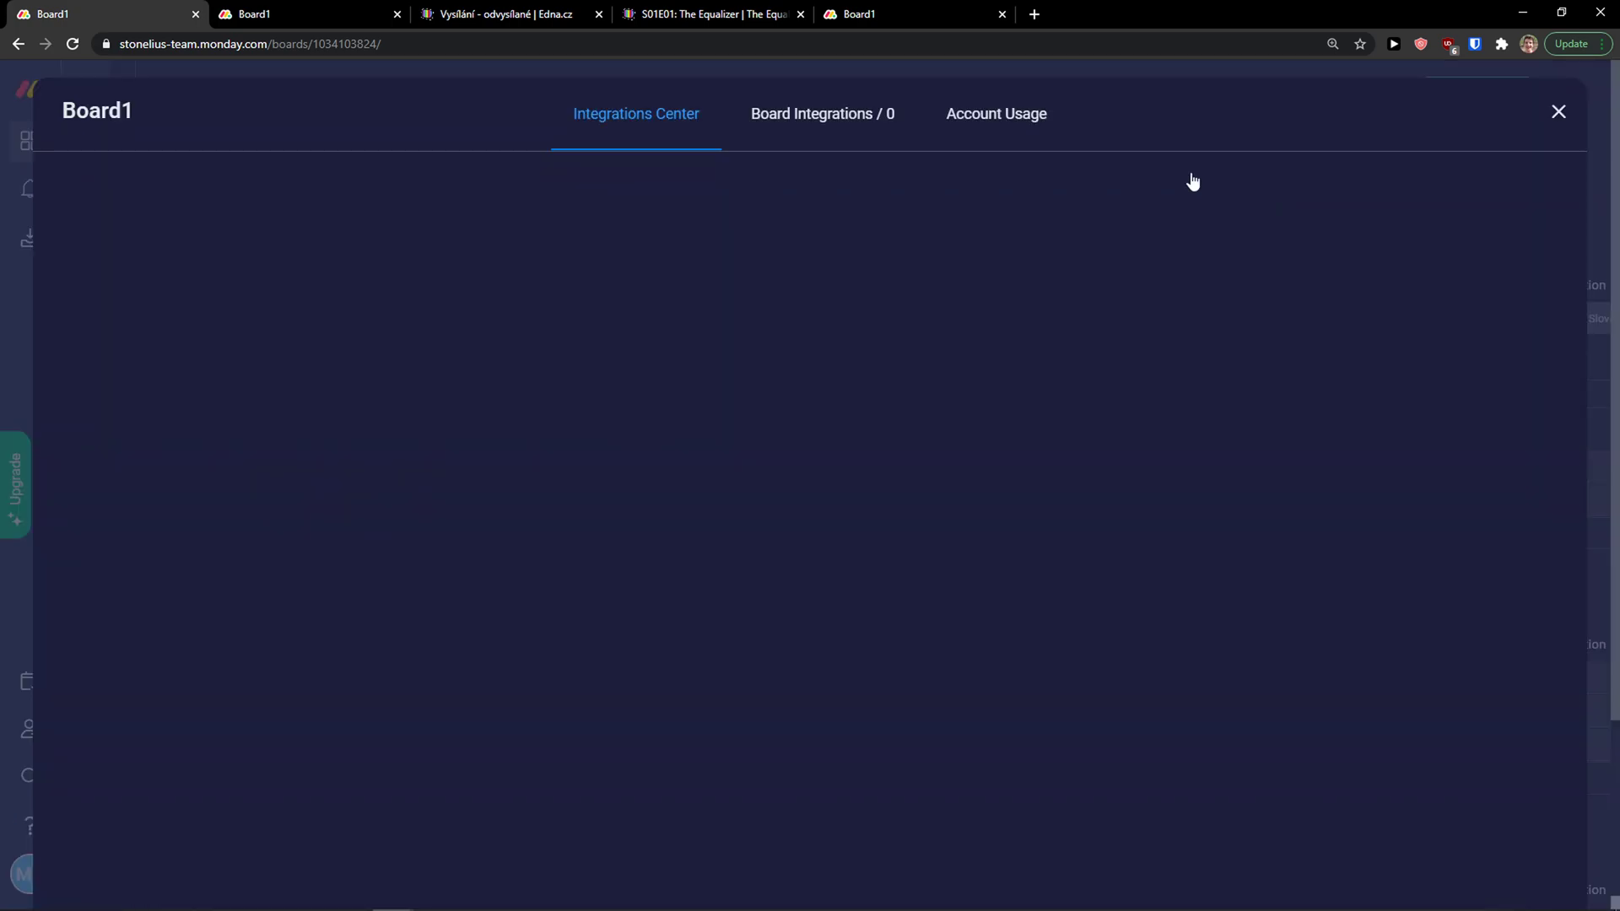
pyautogui.scroll(-3, 750, 447)
pyautogui.scroll(-7, 734, 417)
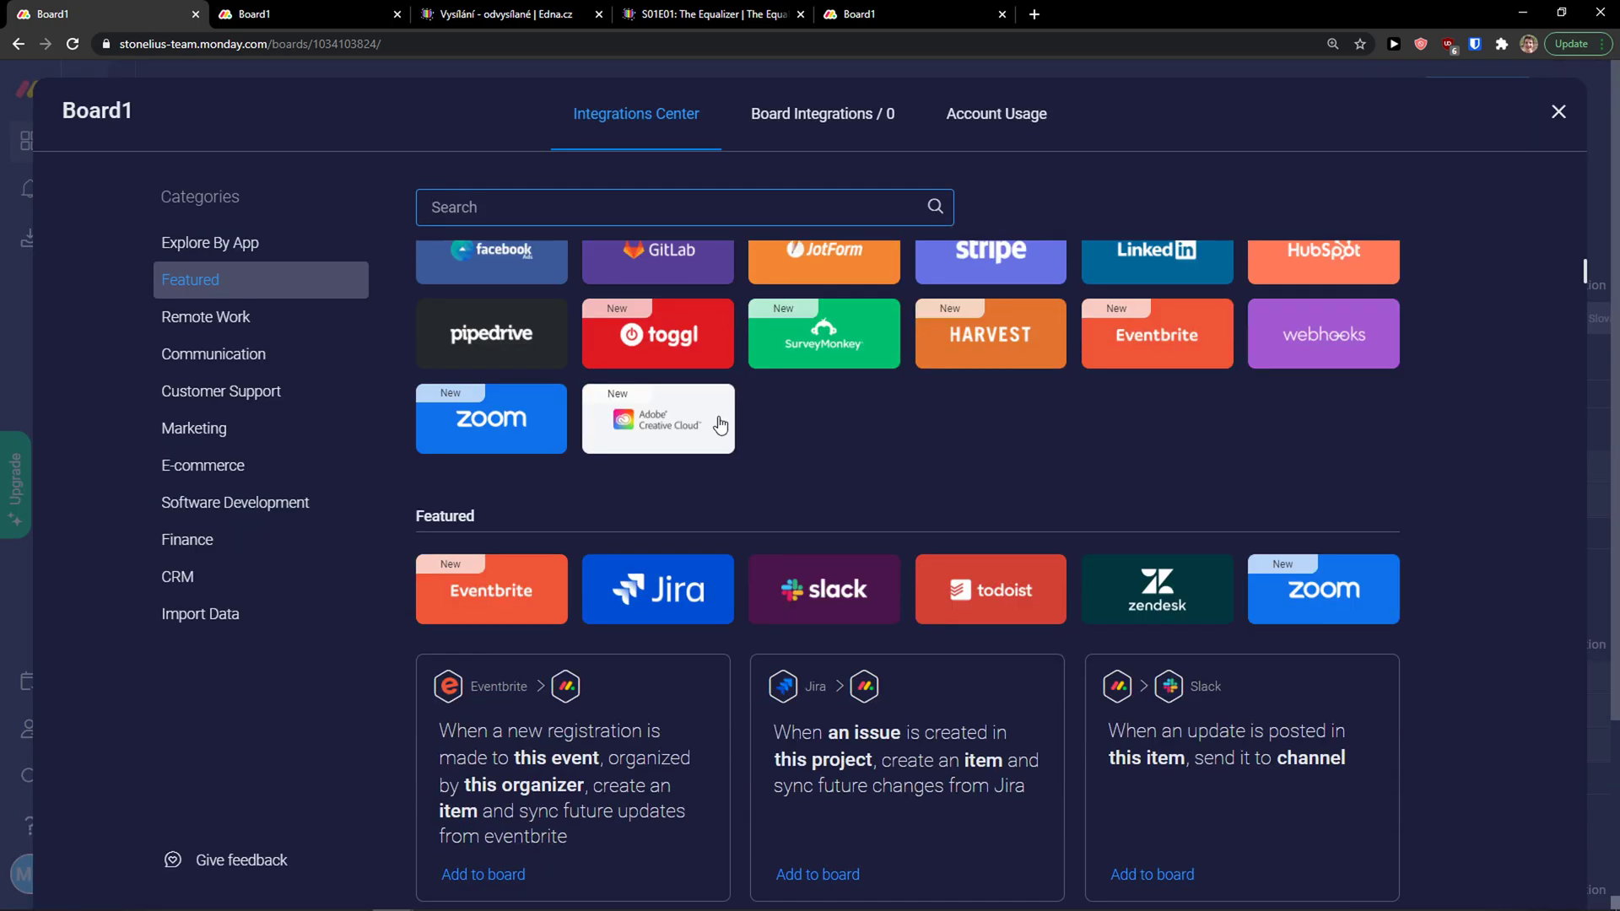
pyautogui.scroll(6, 723, 395)
pyautogui.scroll(3, 723, 392)
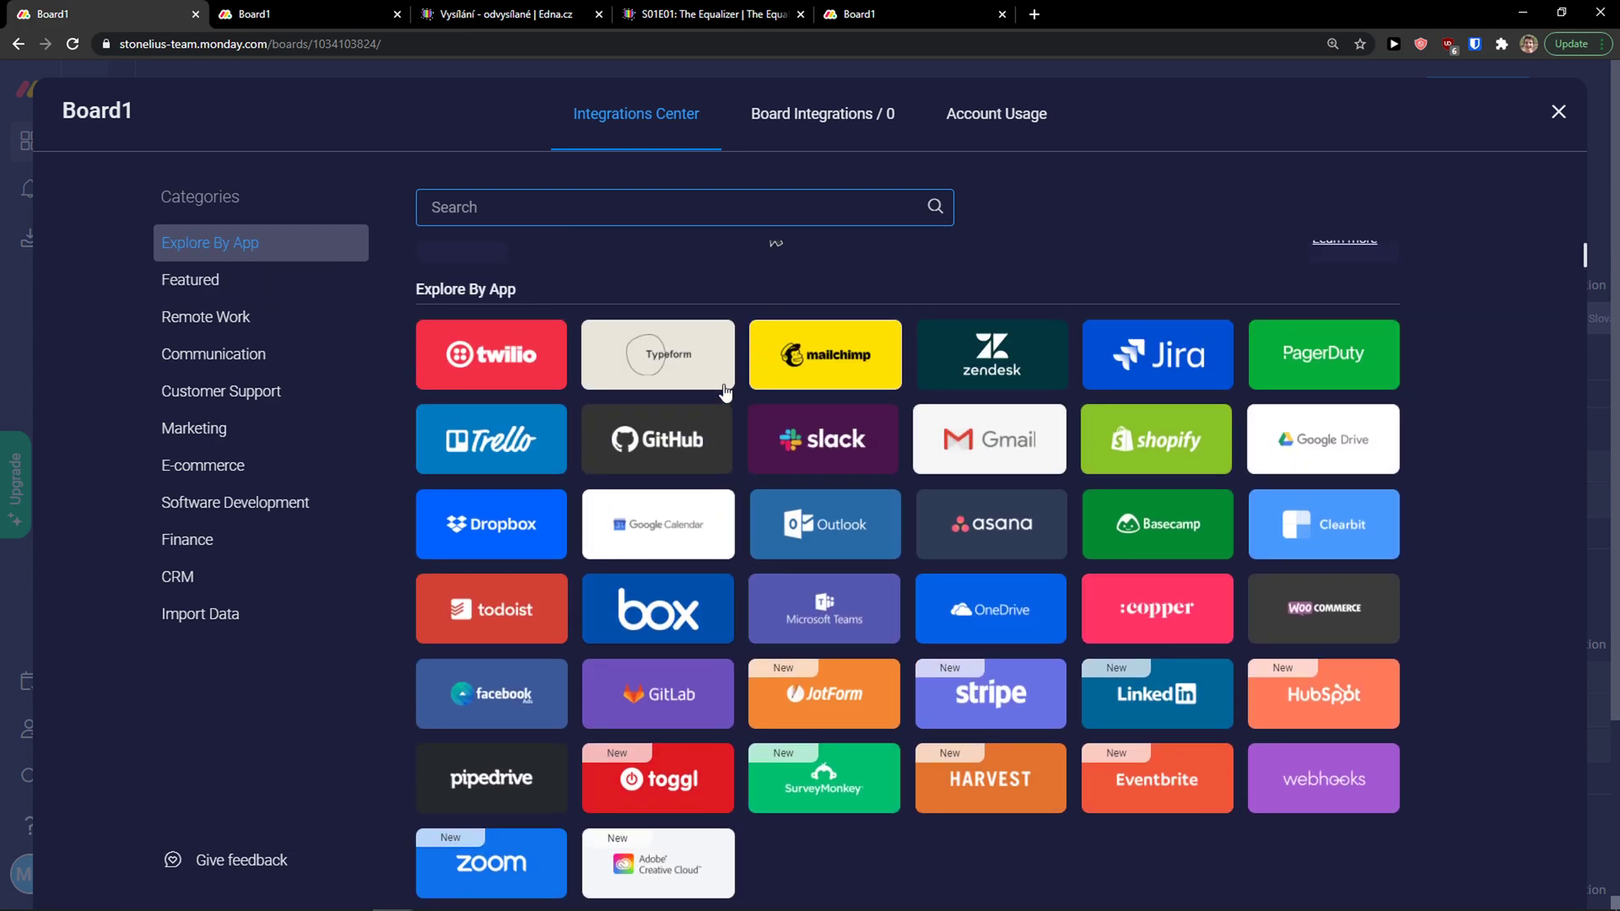
pyautogui.scroll(-7, 723, 395)
pyautogui.scroll(-2, 748, 390)
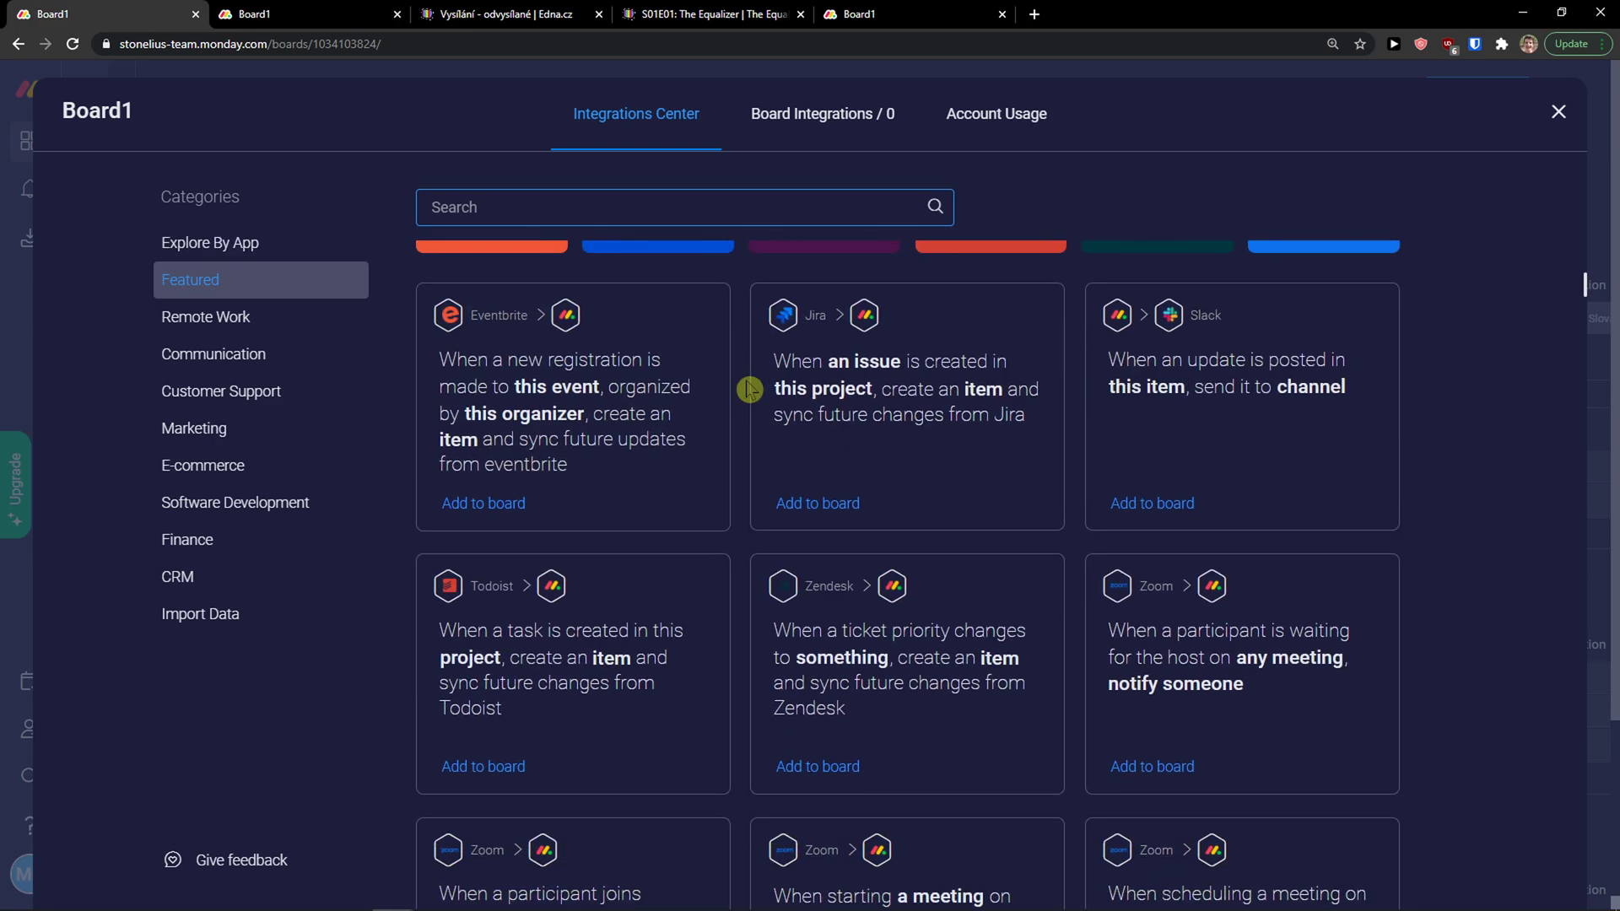
pyautogui.scroll(5, 747, 390)
pyautogui.scroll(-4, 748, 390)
pyautogui.scroll(-5, 747, 390)
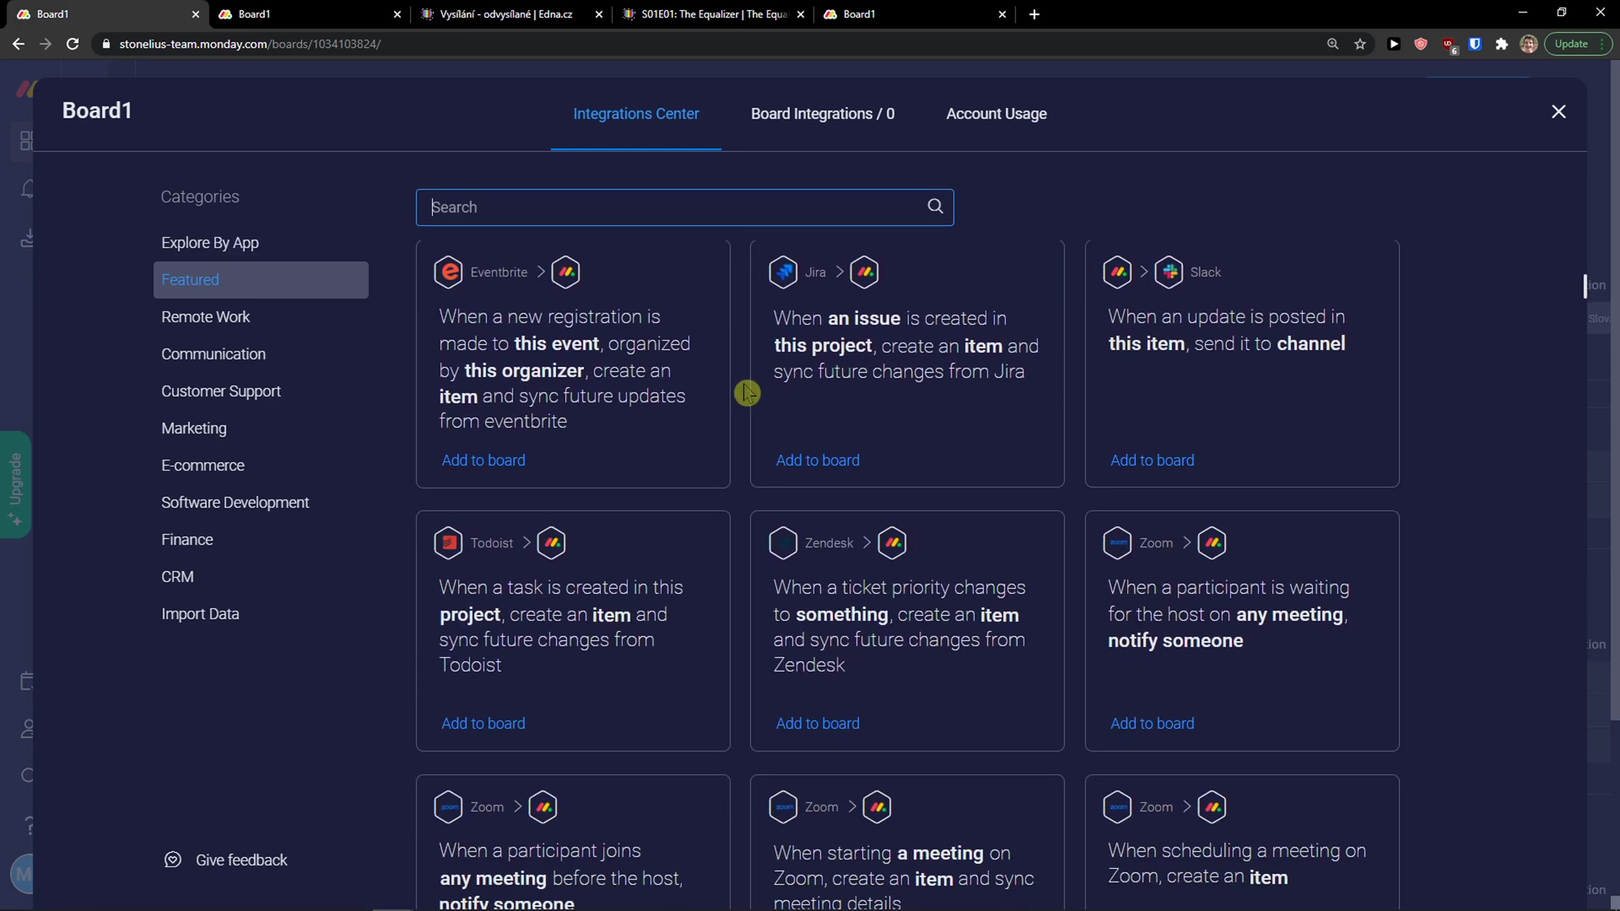
pyautogui.scroll(3, 747, 395)
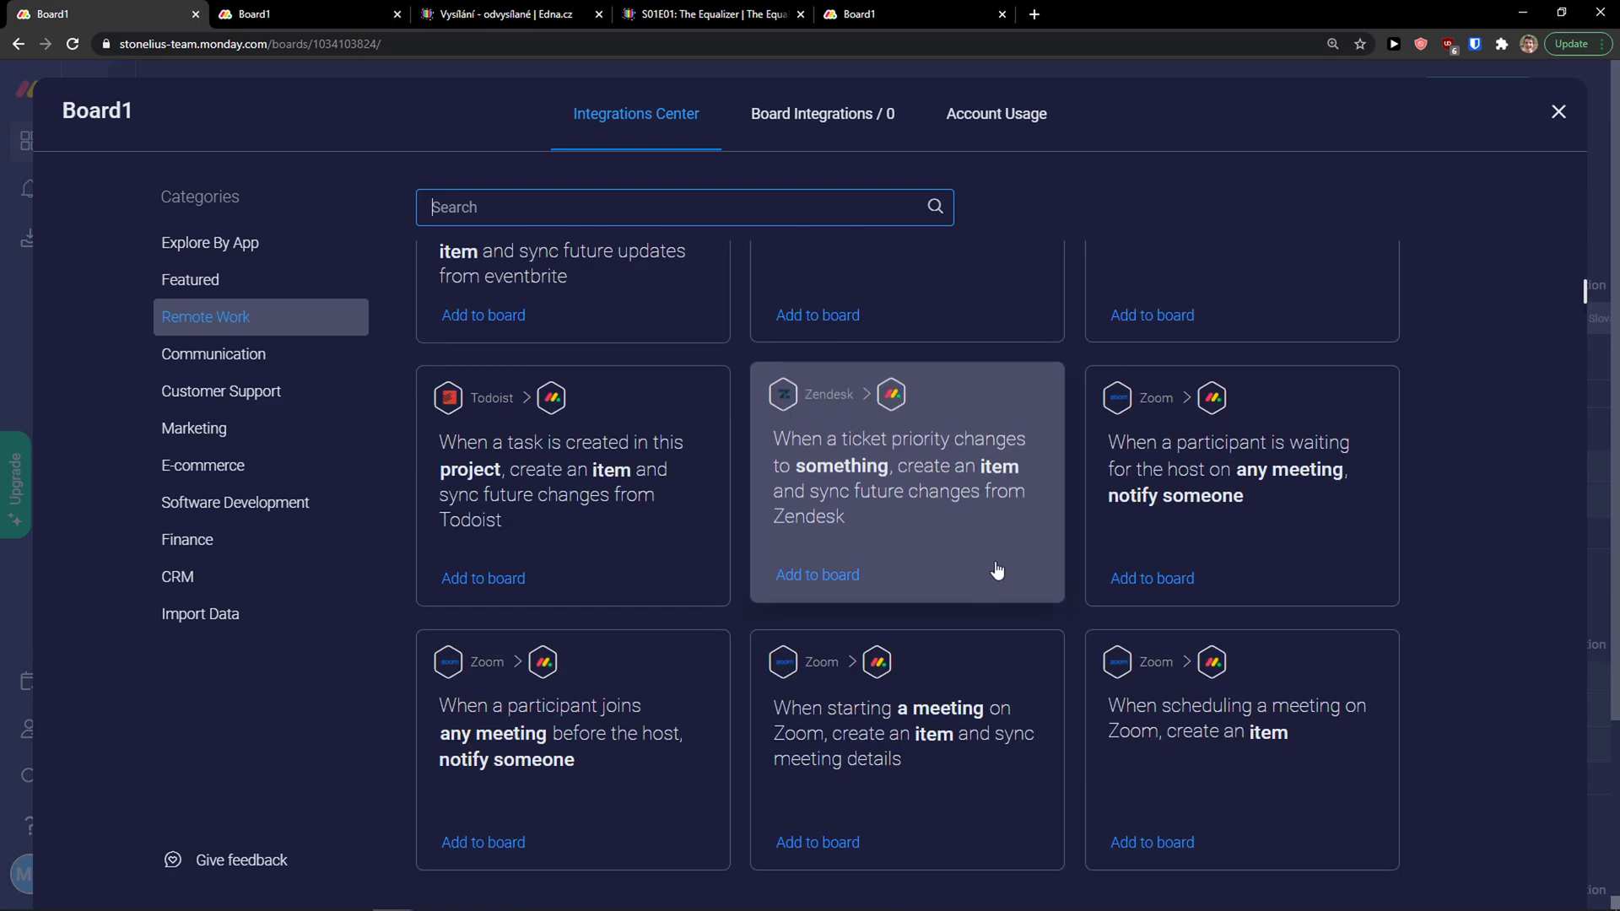
pyautogui.scroll(5, 759, 439)
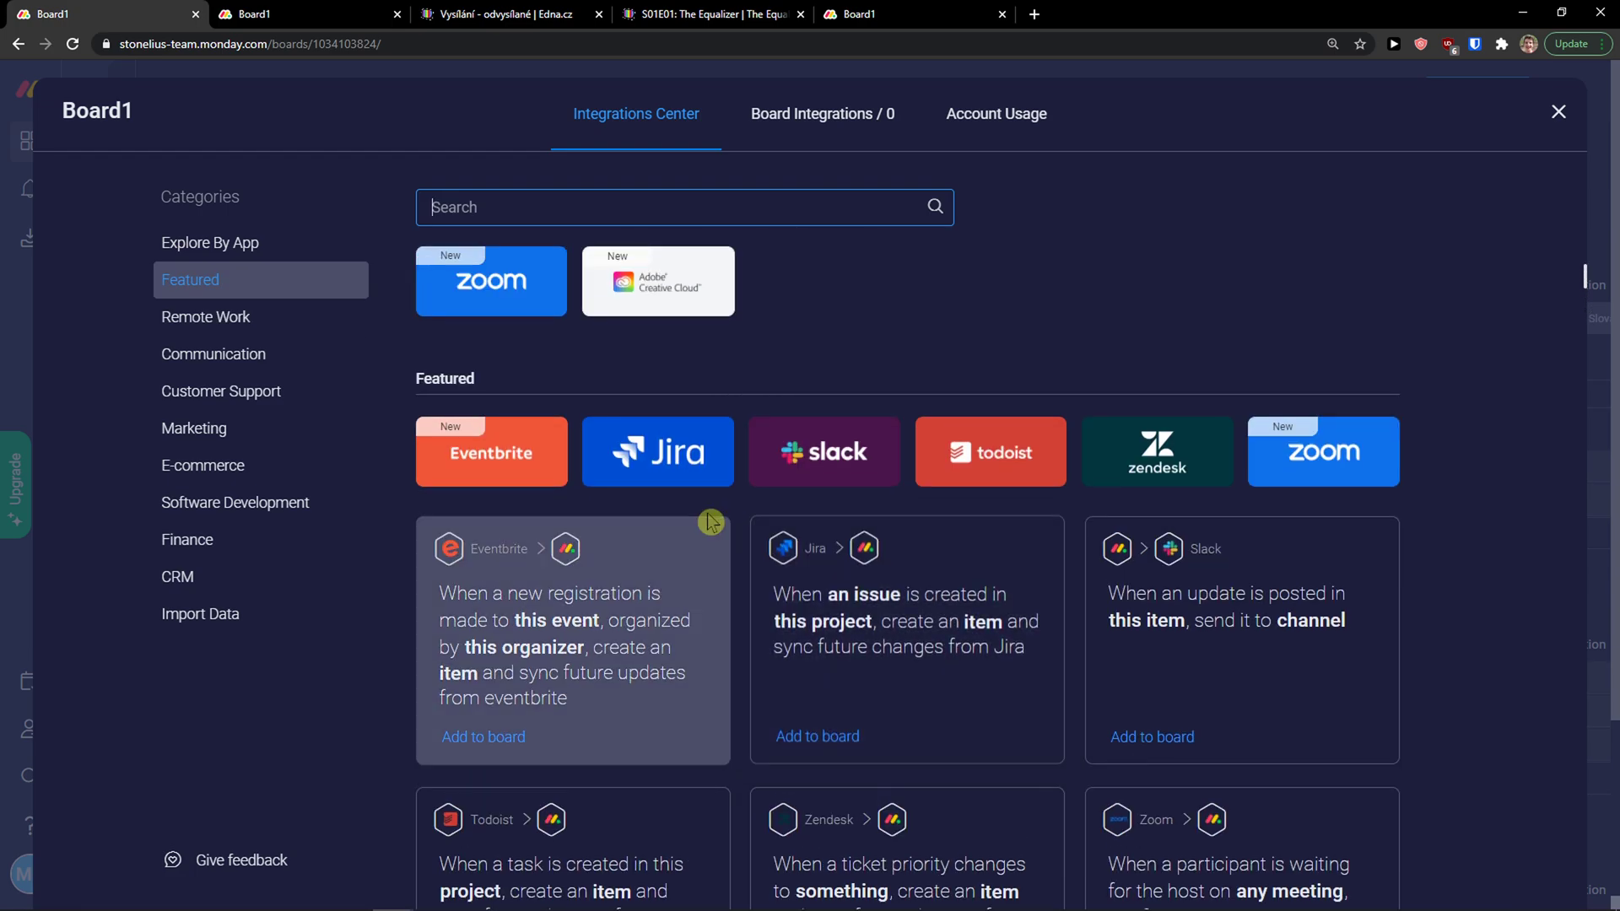
pyautogui.scroll(-3, 746, 456)
pyautogui.scroll(-8, 746, 456)
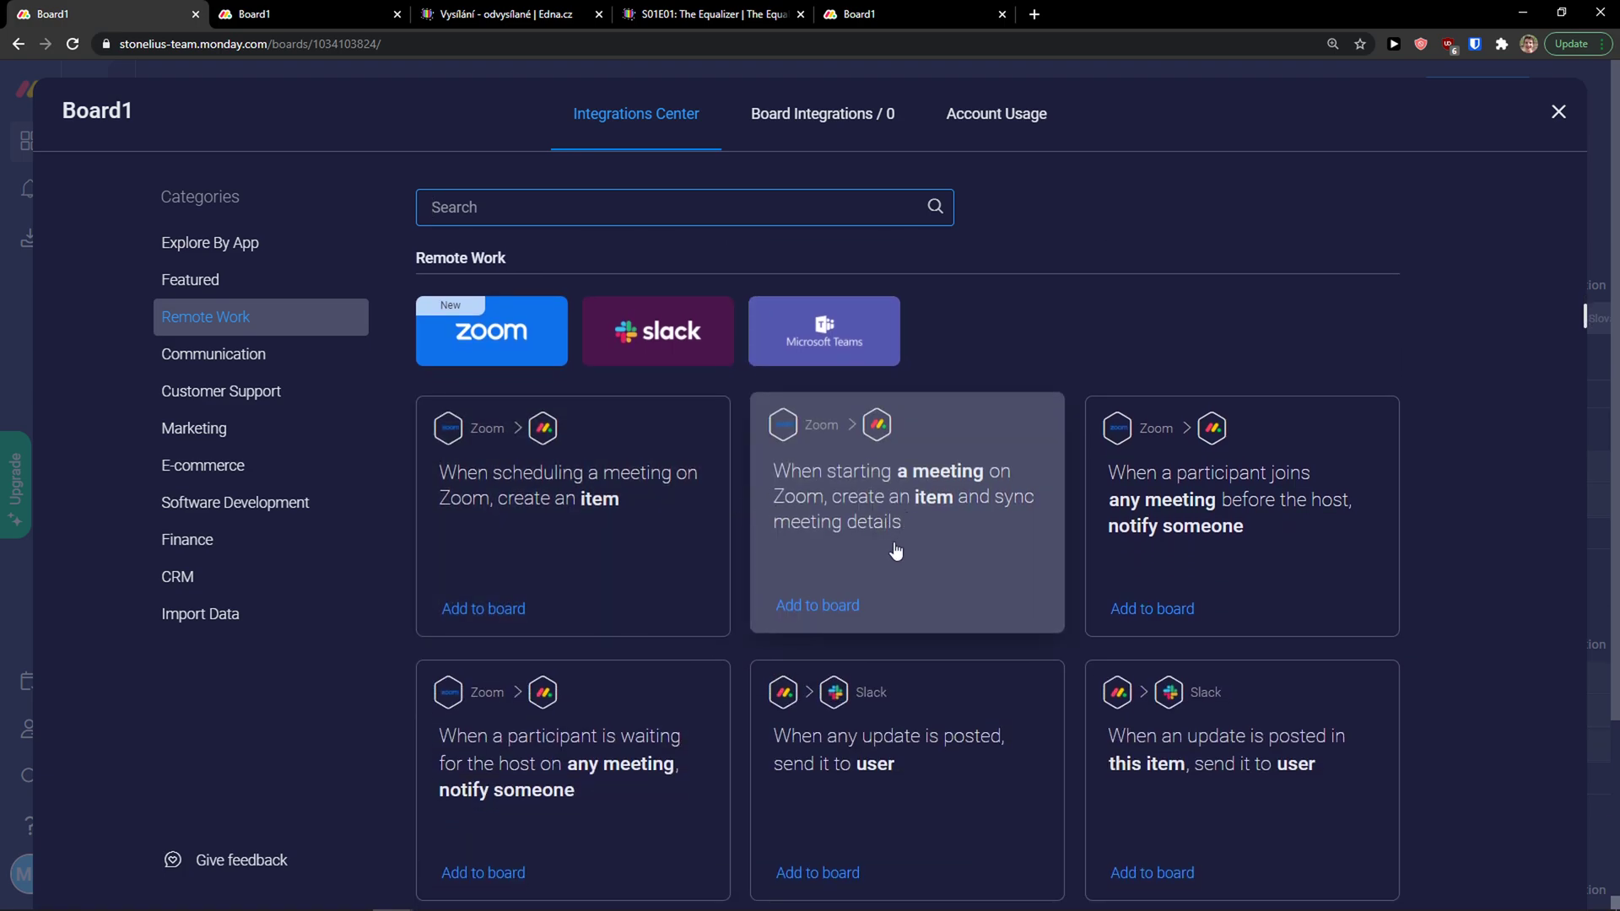
pyautogui.scroll(-2, 936, 538)
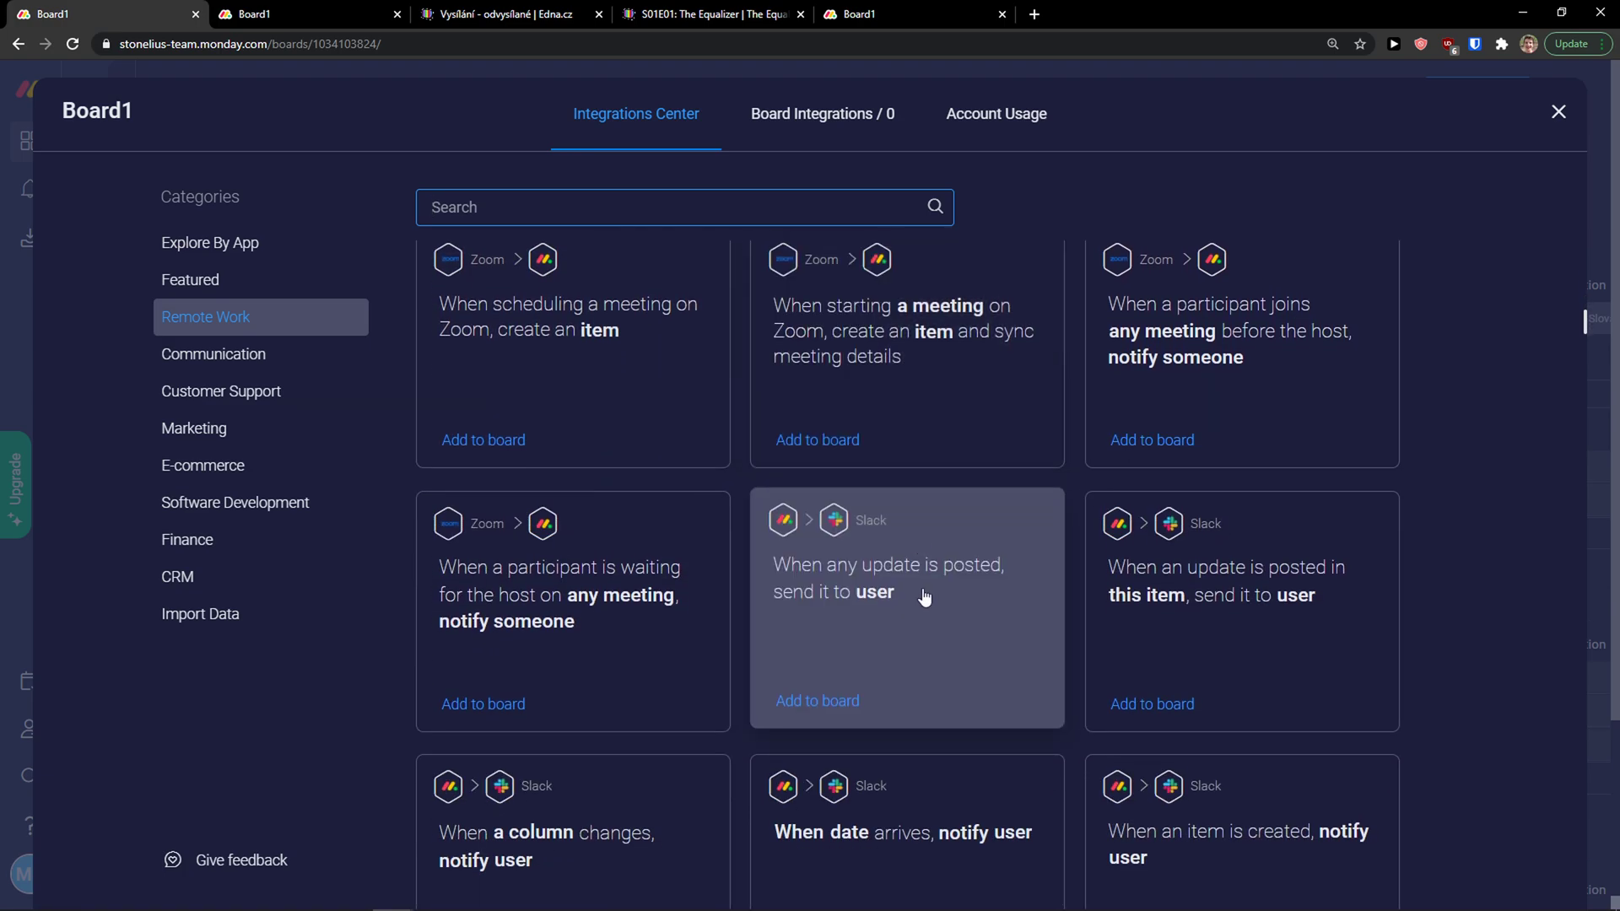
pyautogui.scroll(-1, 925, 597)
pyautogui.scroll(-1, 926, 591)
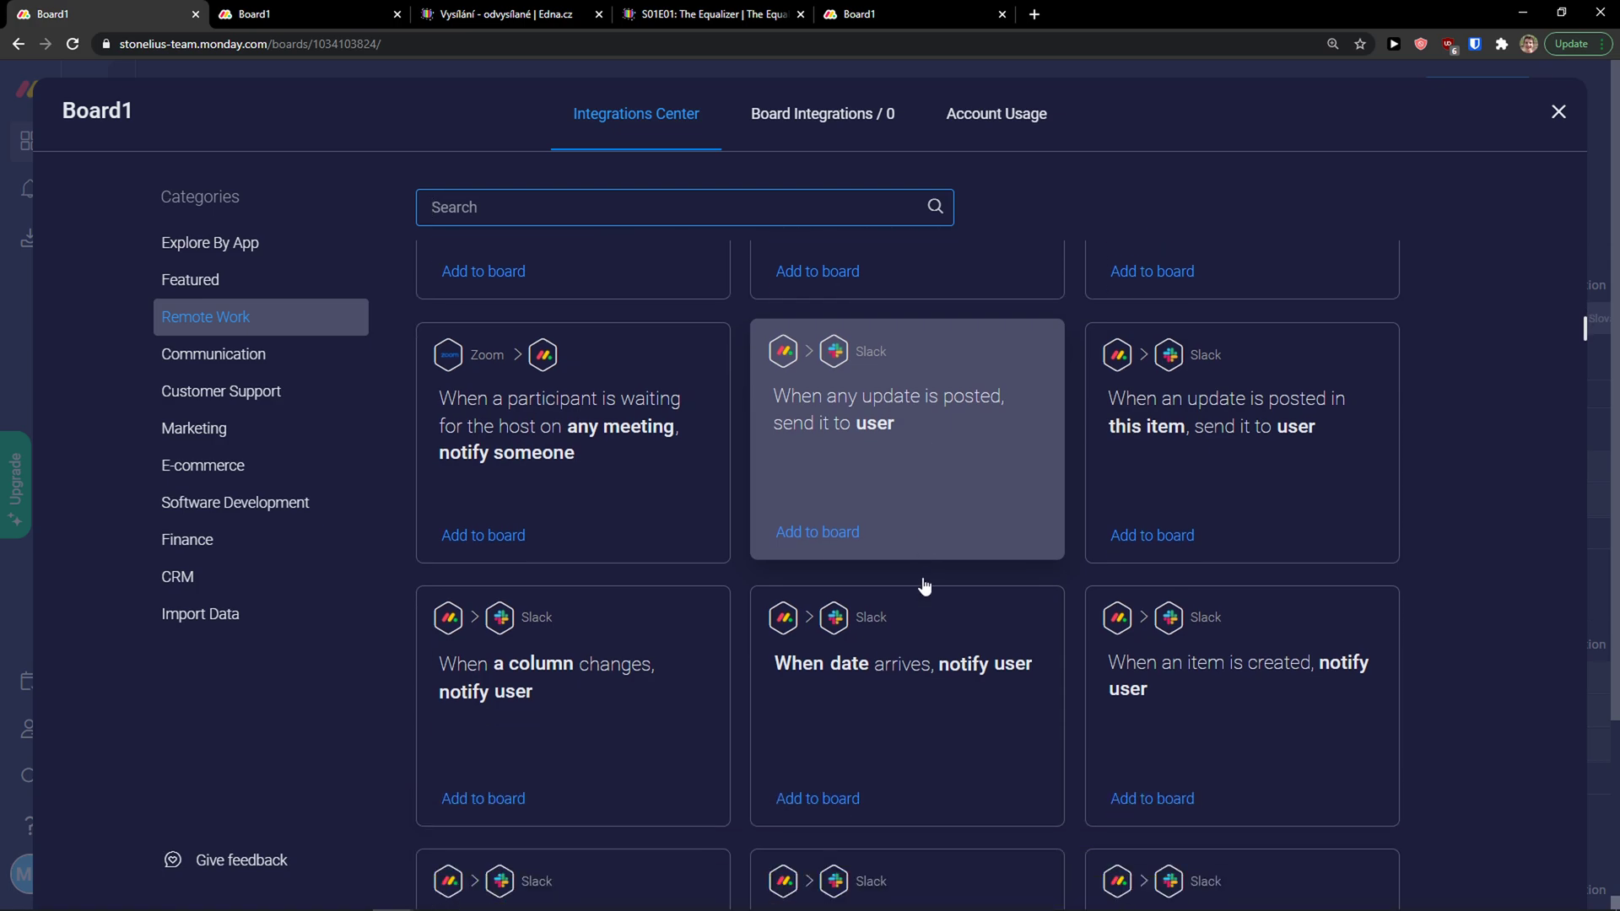
pyautogui.scroll(-1, 1255, 682)
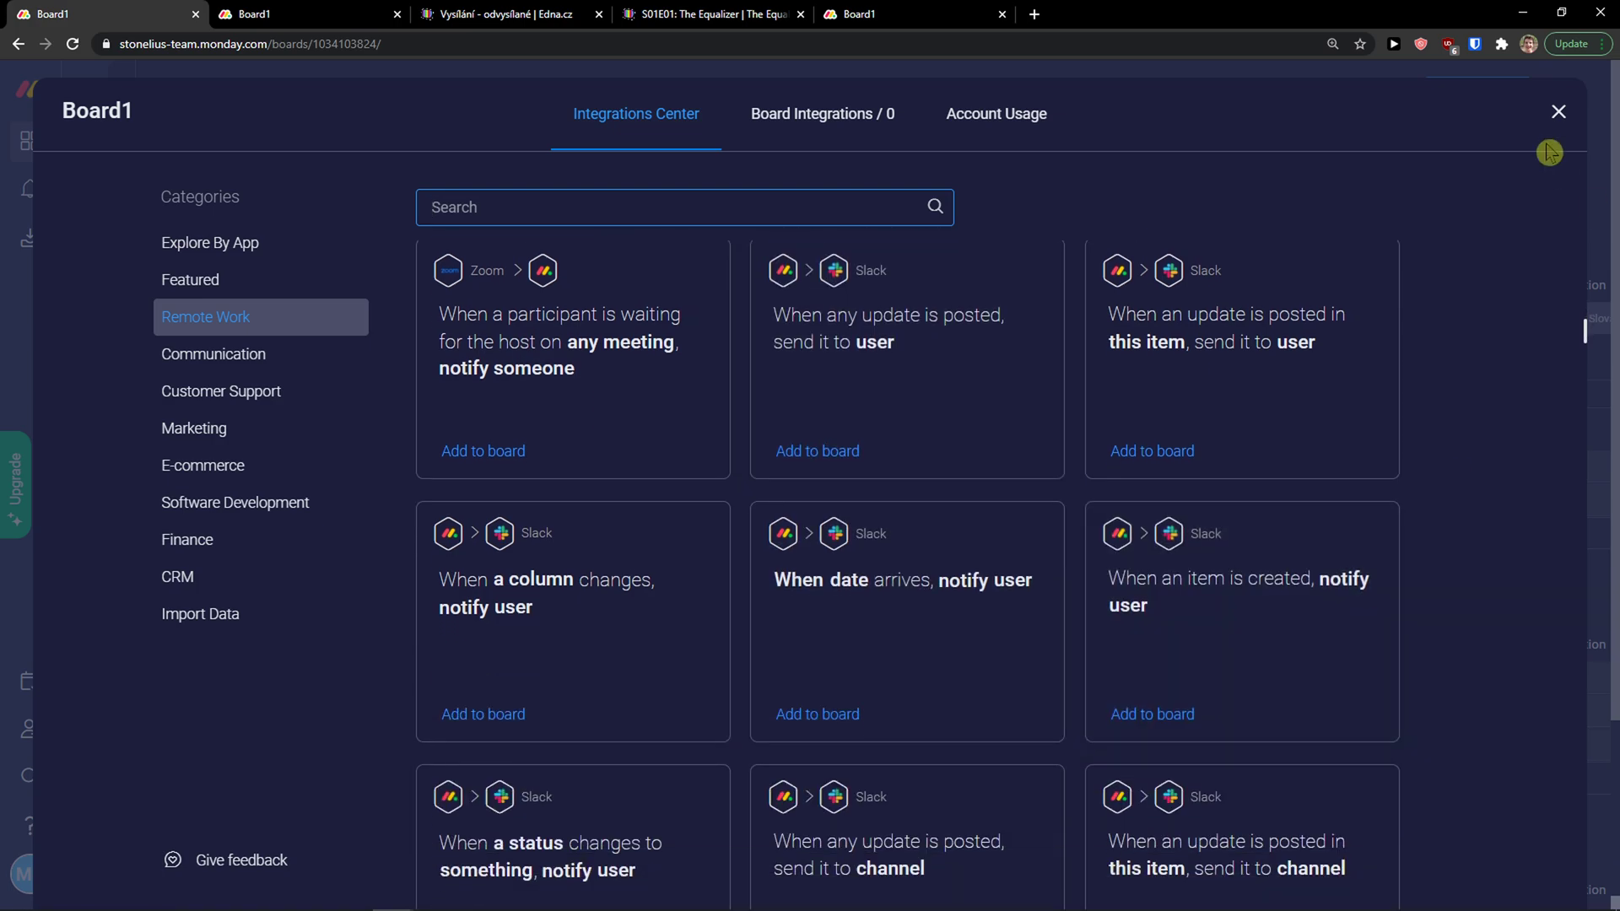
pyautogui.click(1558, 116)
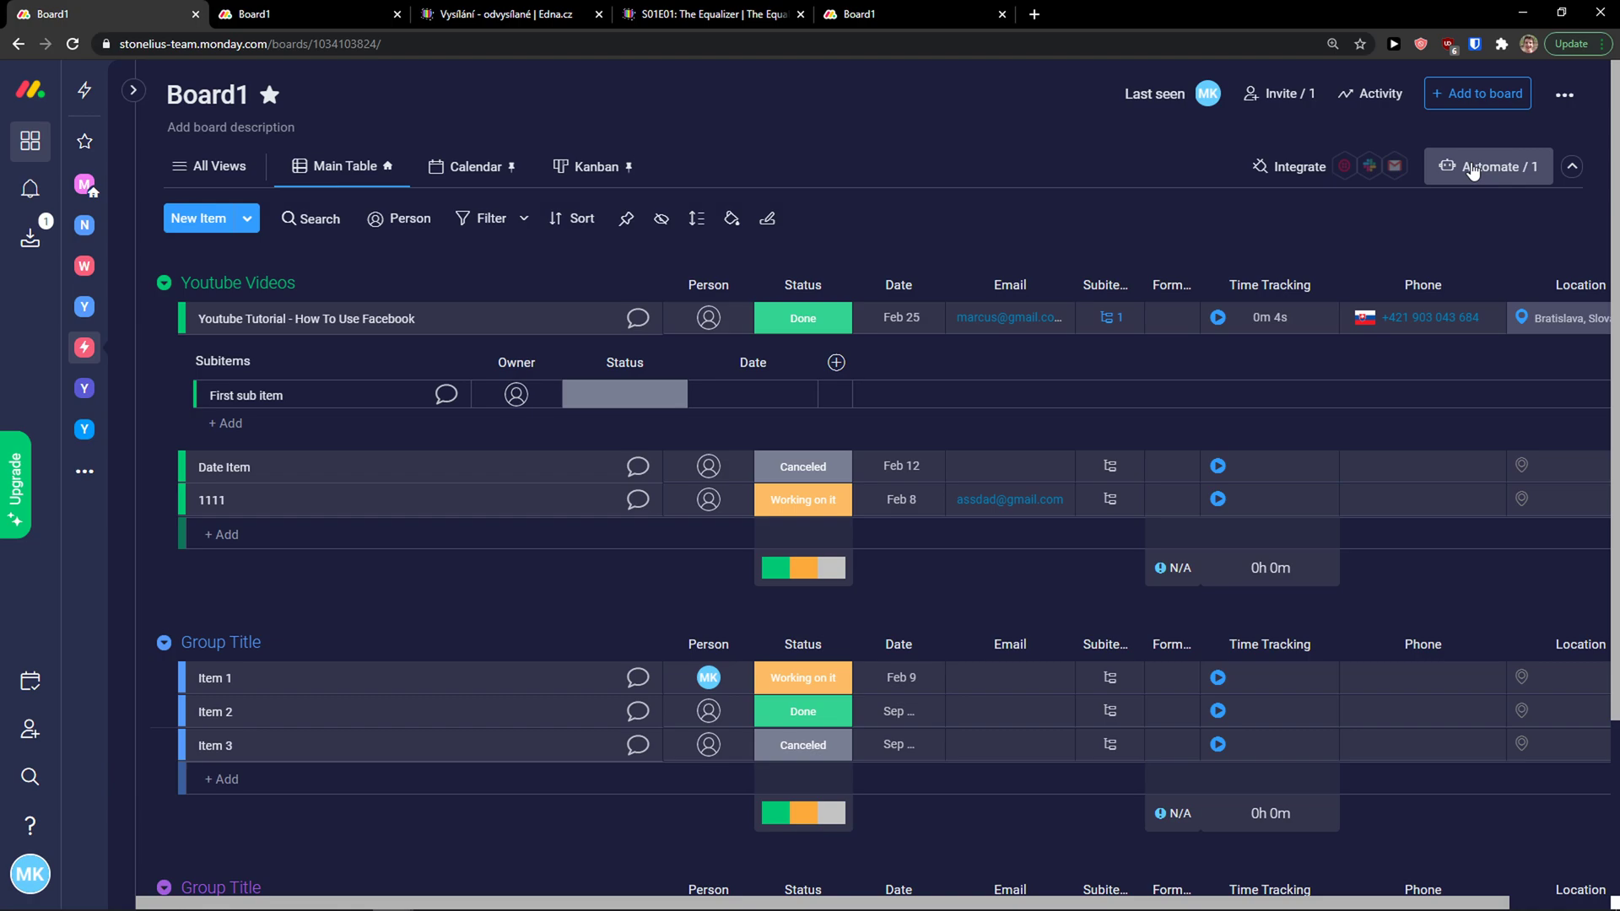
# Step: Browse Board1's automation templates, view the Item Creation recipes, then close the Automations Center
pyautogui.click(1472, 169)
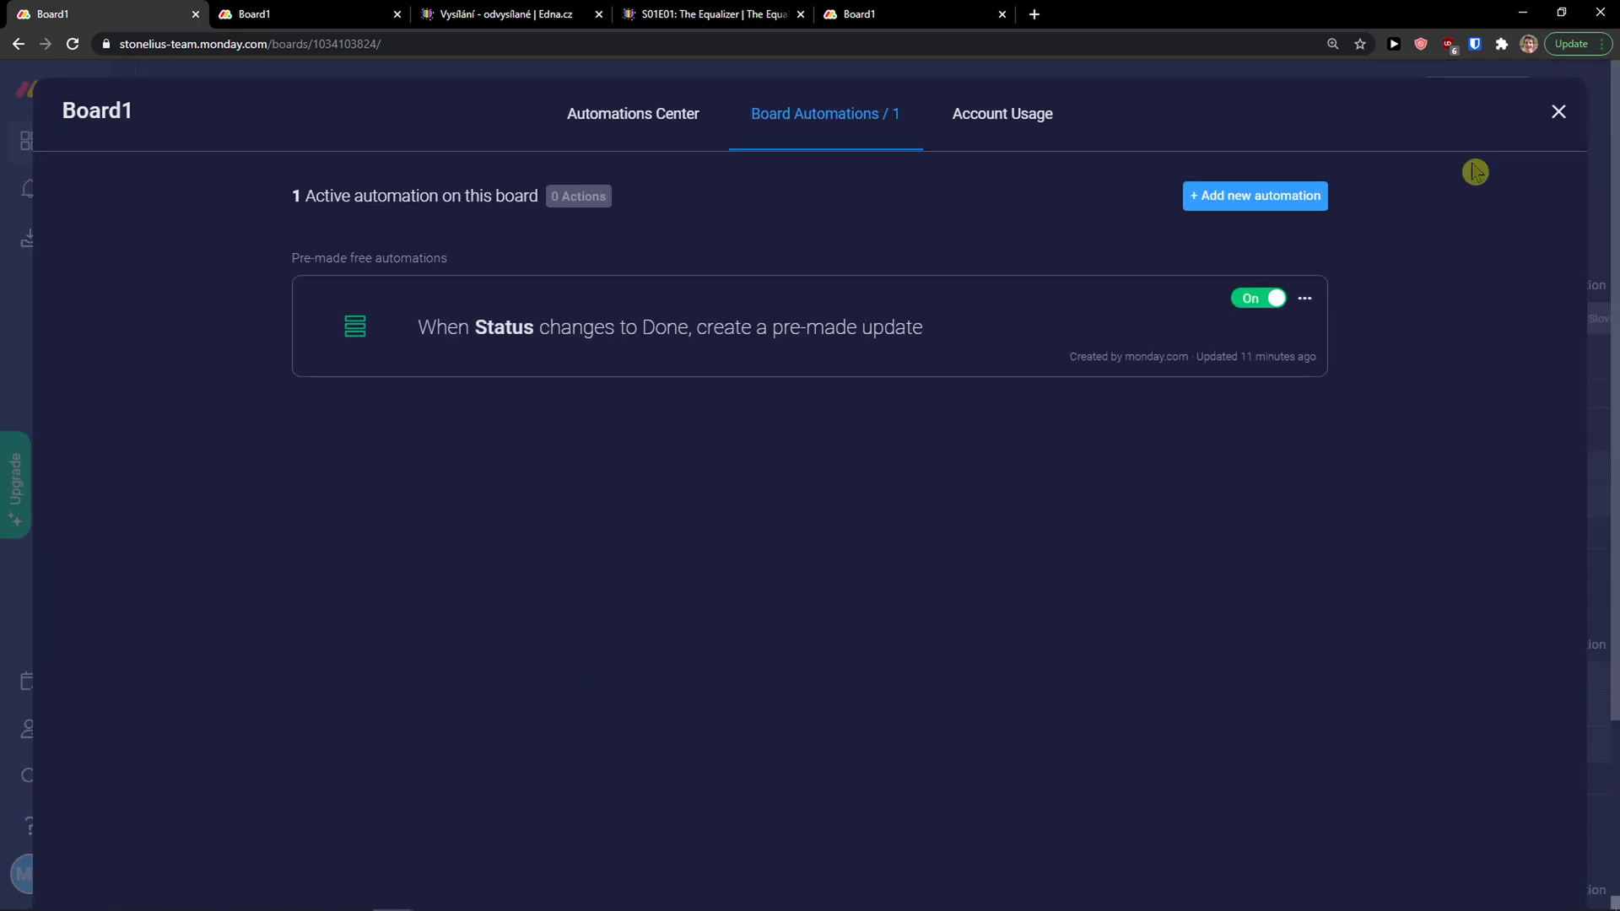
pyautogui.click(602, 127)
pyautogui.scroll(-7, 691, 264)
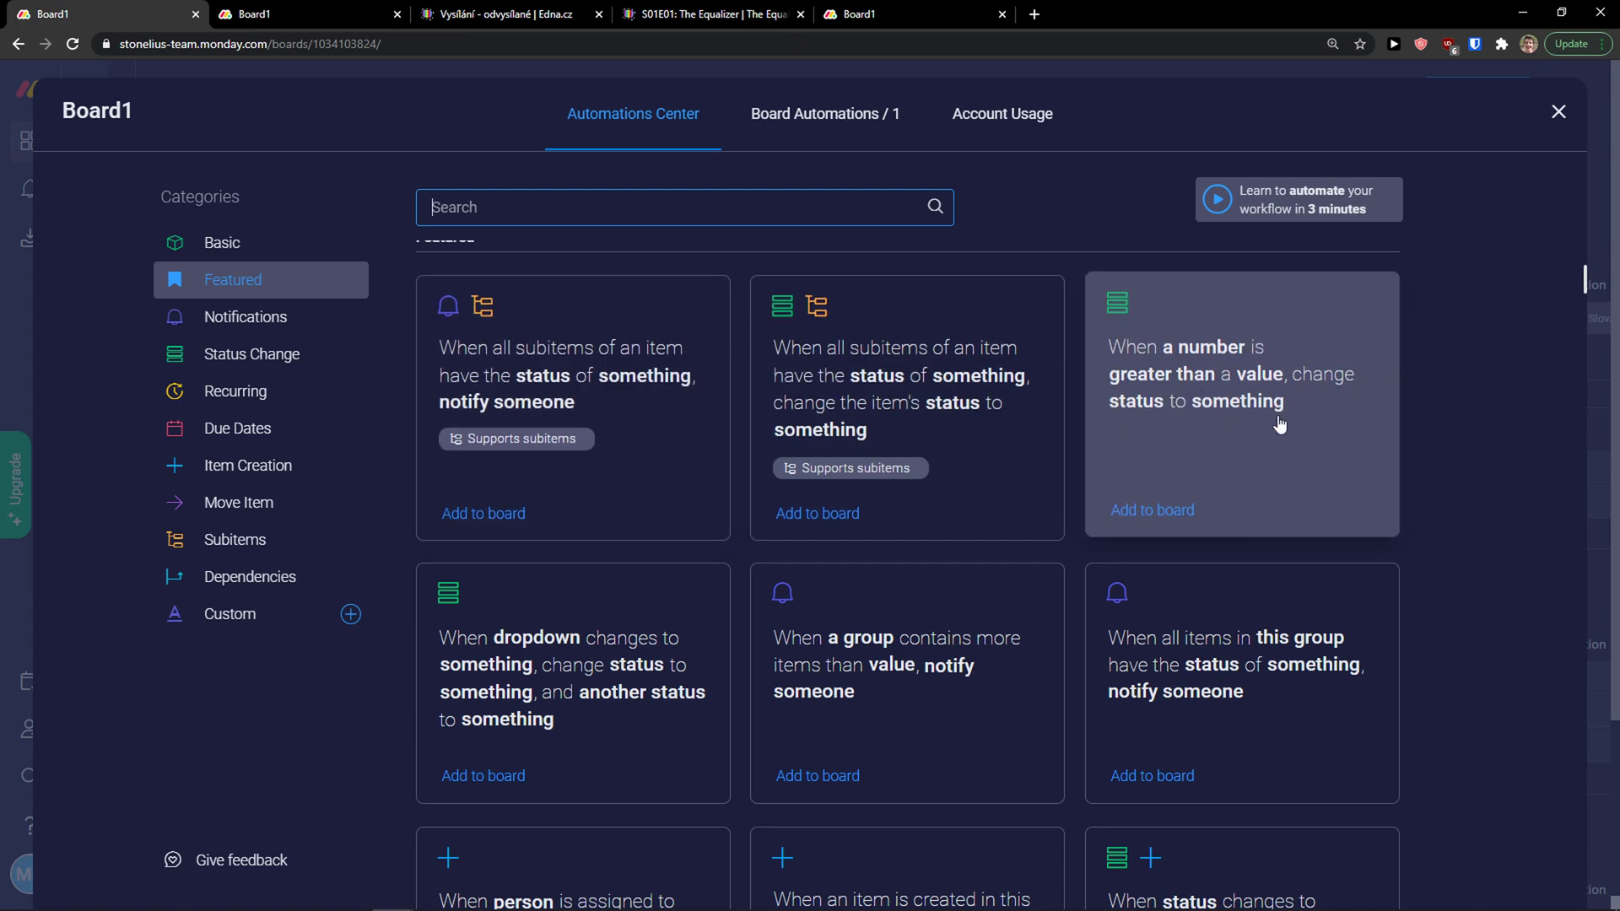
pyautogui.scroll(-2, 1207, 450)
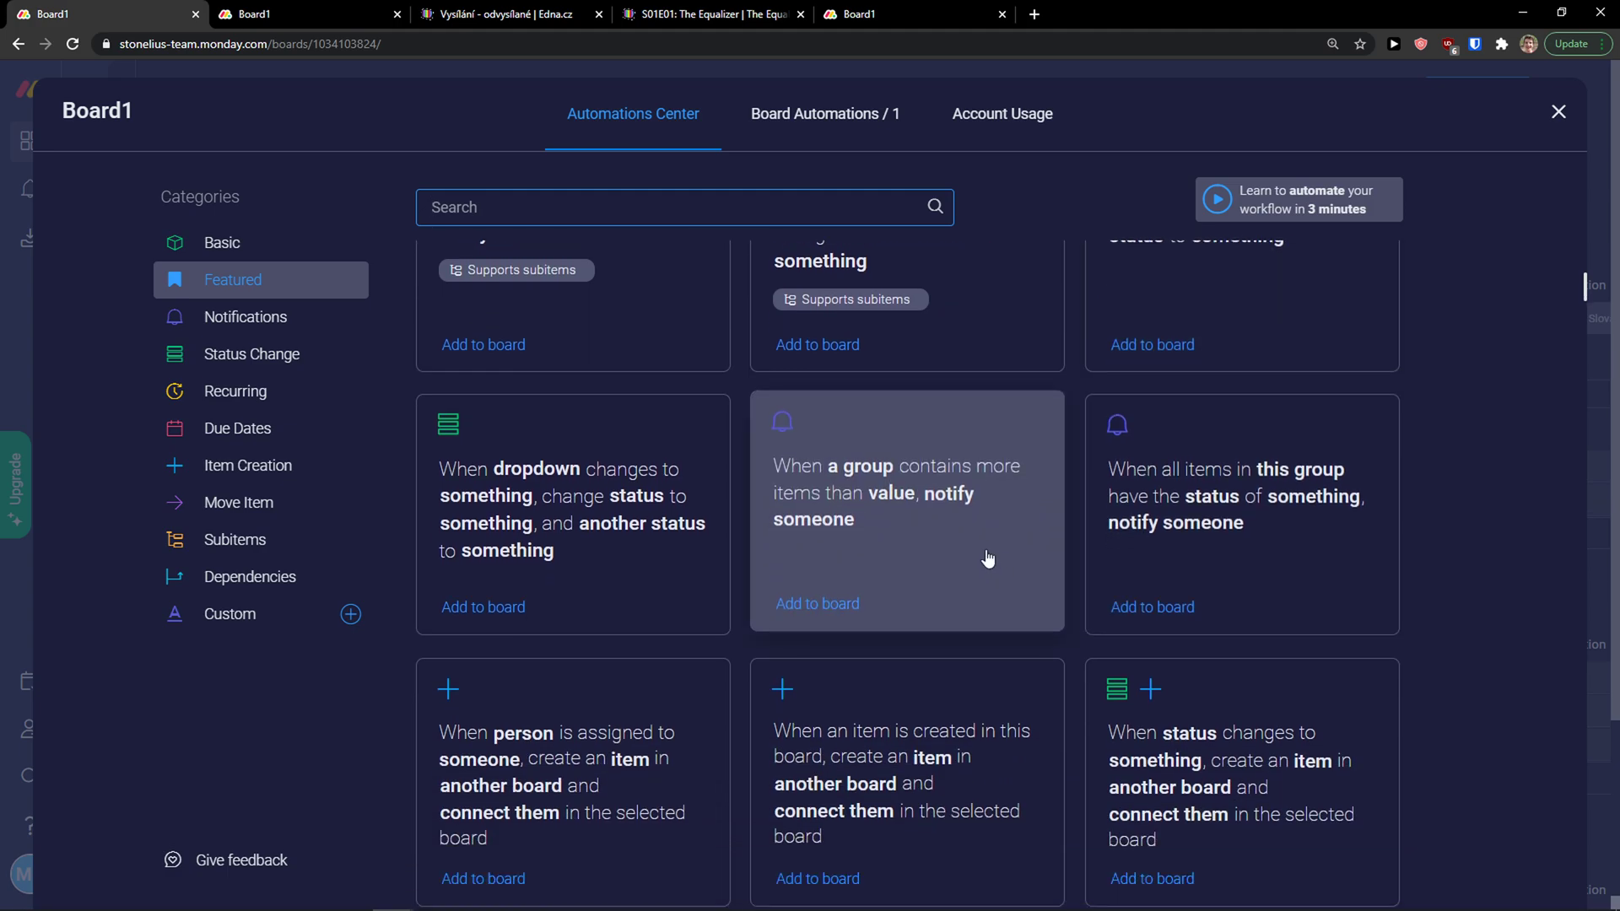
pyautogui.scroll(2, 985, 557)
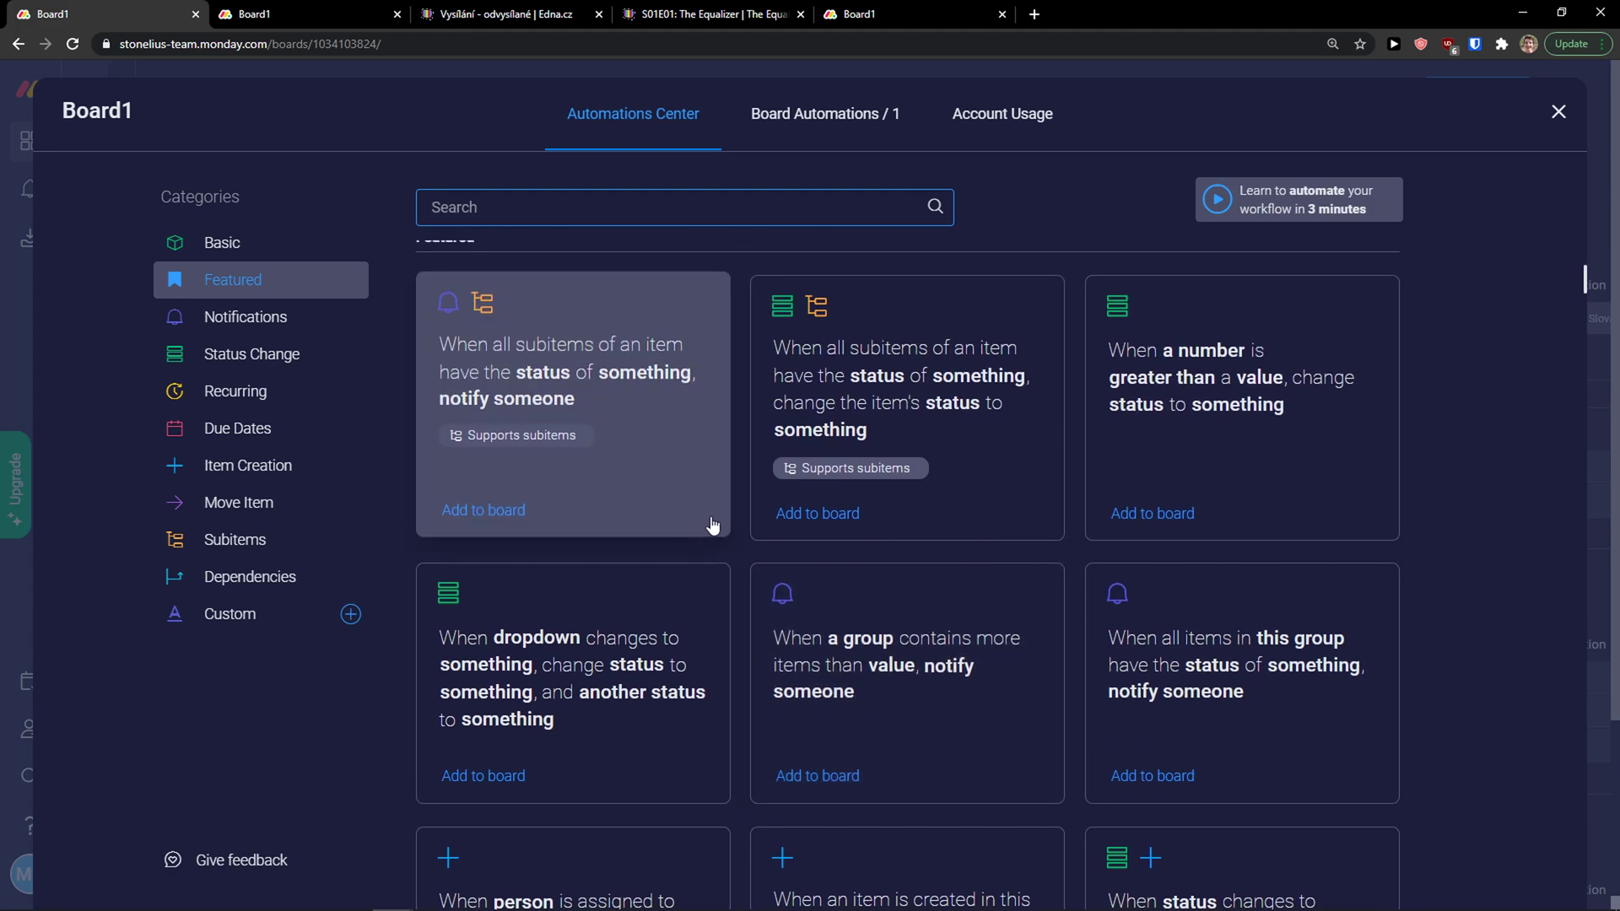
pyautogui.scroll(-5, 743, 521)
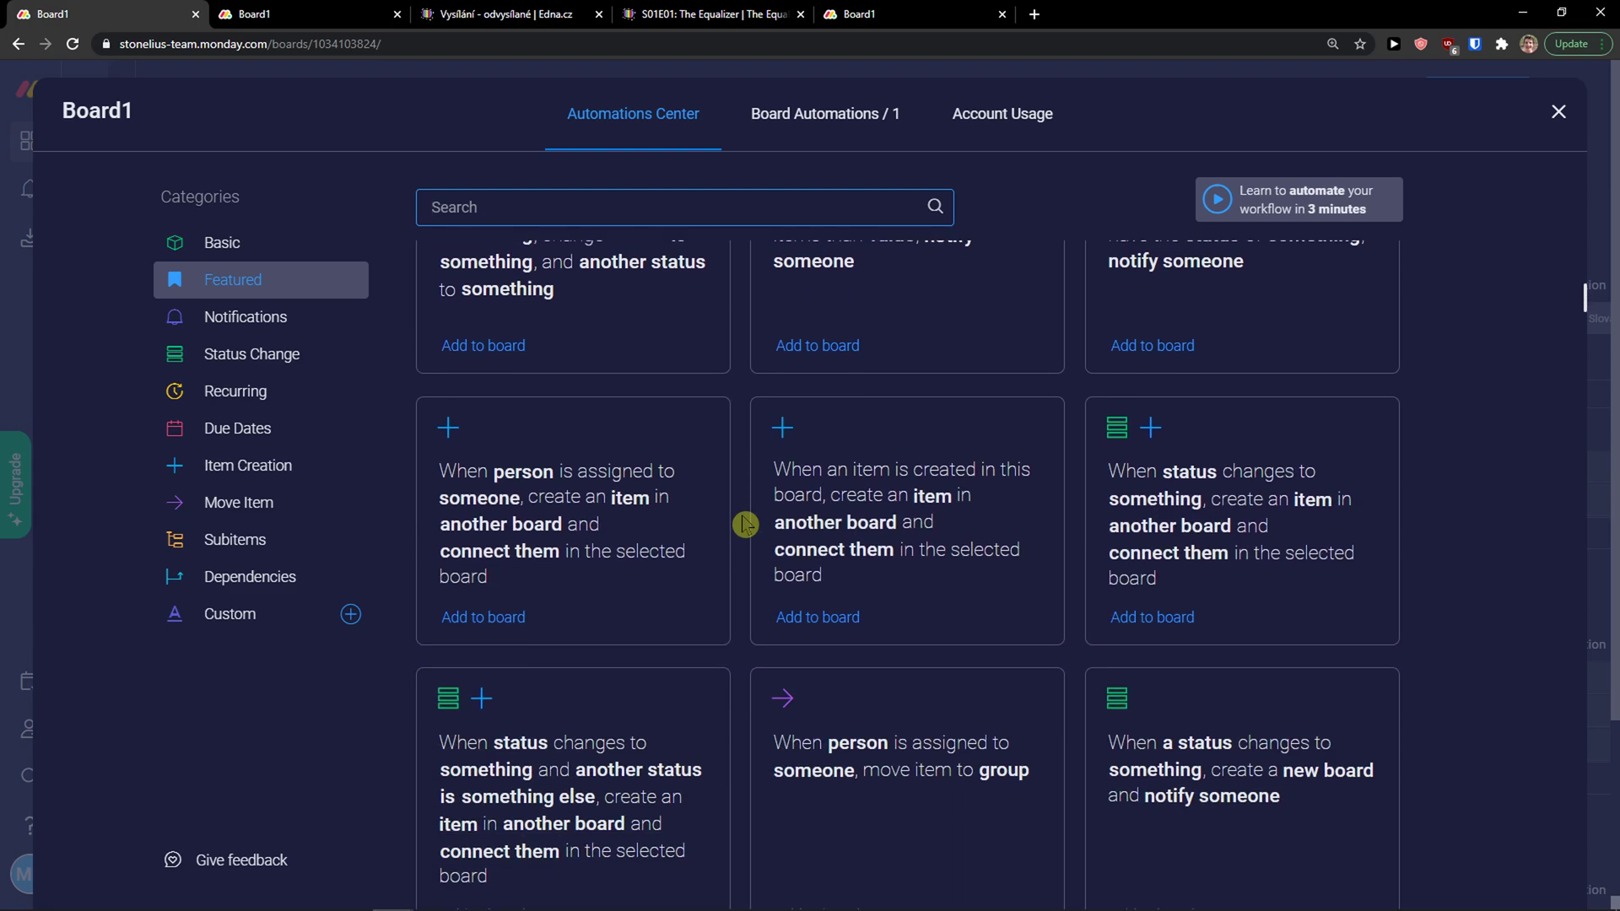
pyautogui.scroll(-3, 742, 519)
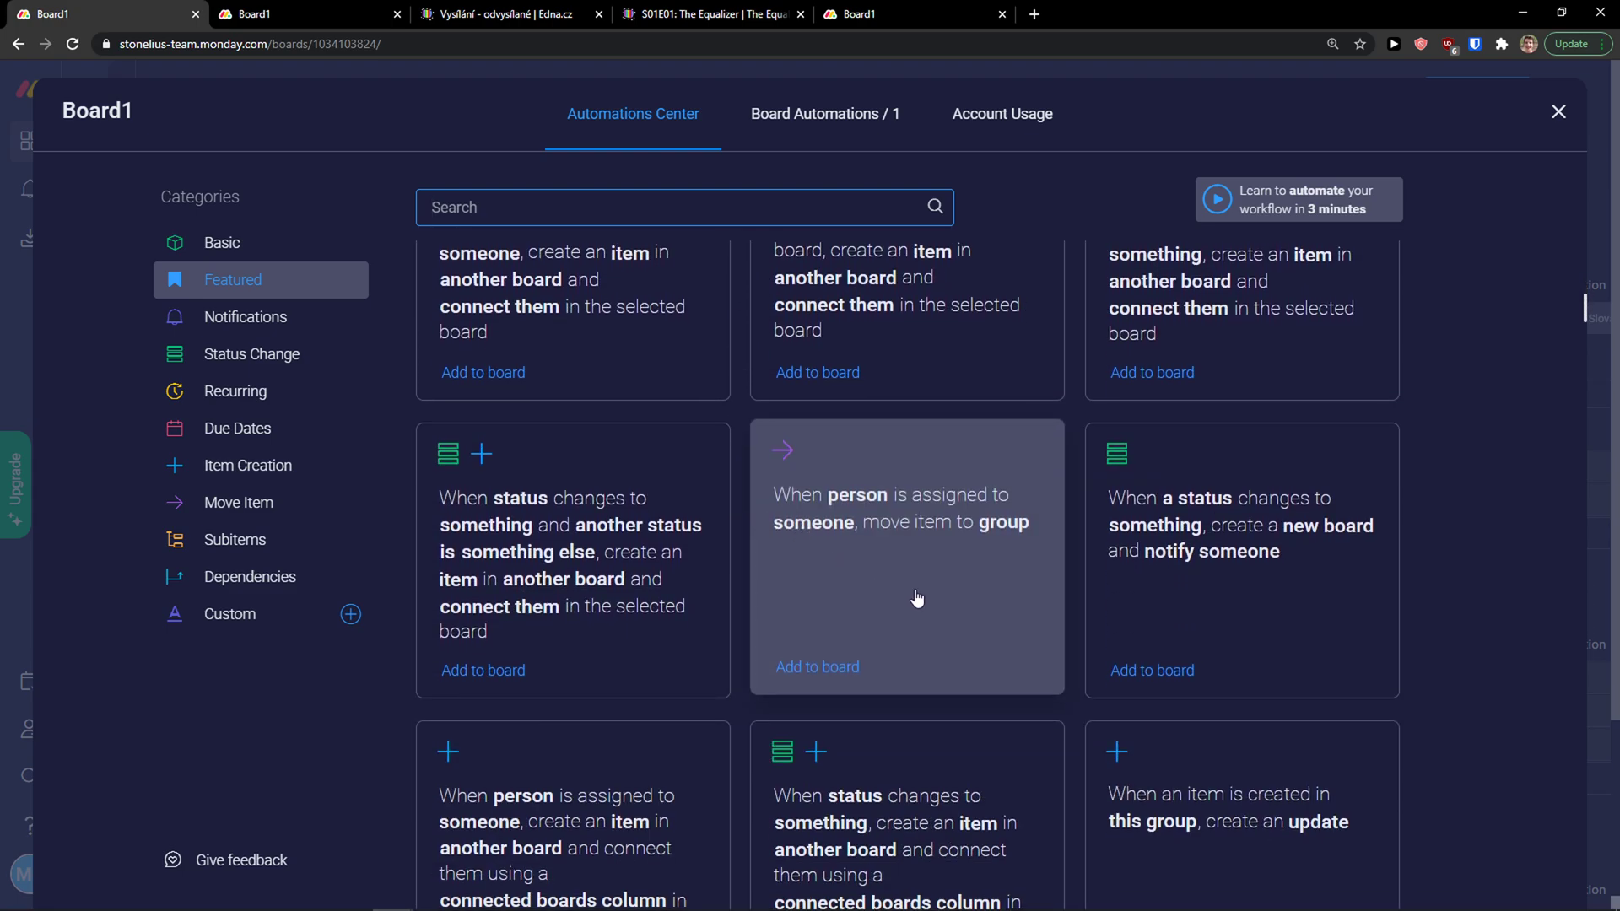
pyautogui.scroll(-6, 877, 525)
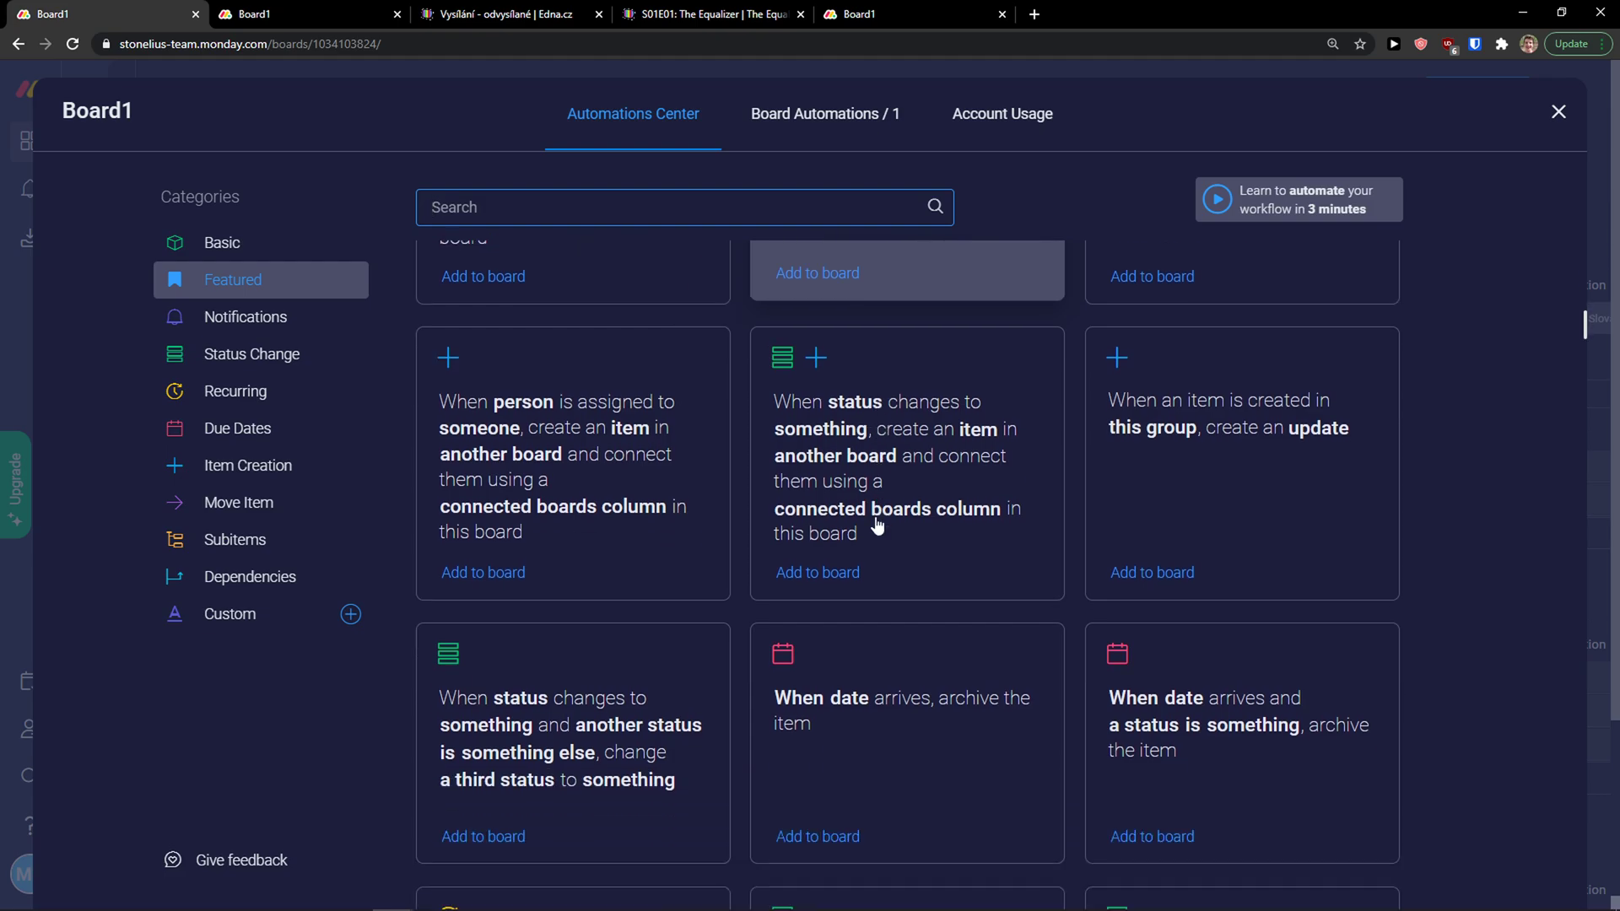
pyautogui.scroll(-10, 878, 525)
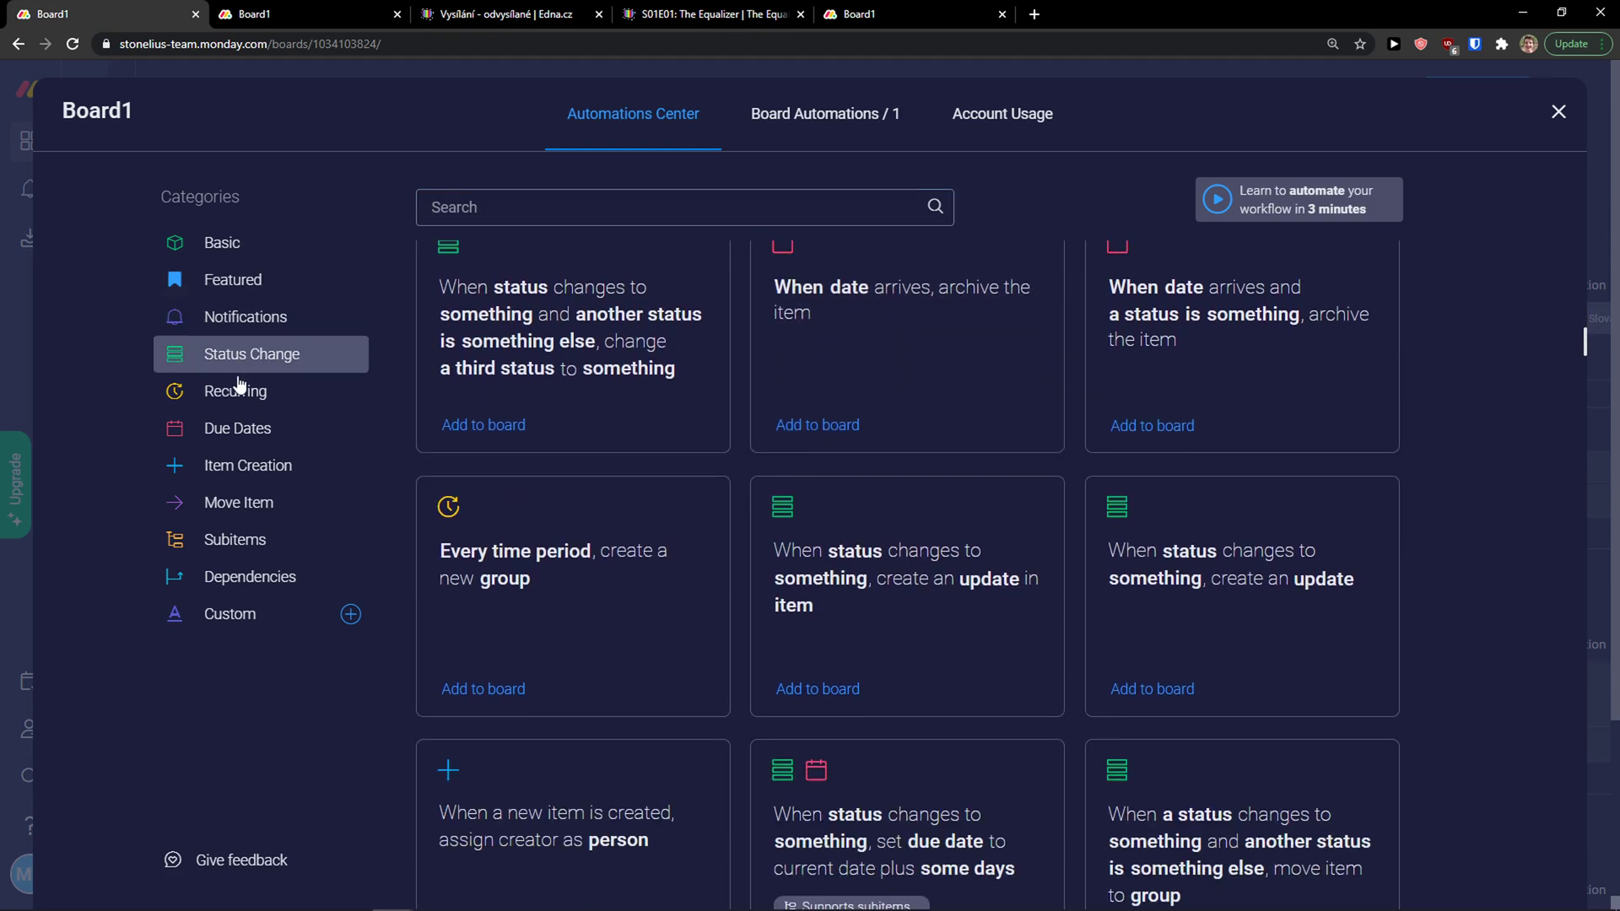
pyautogui.click(243, 477)
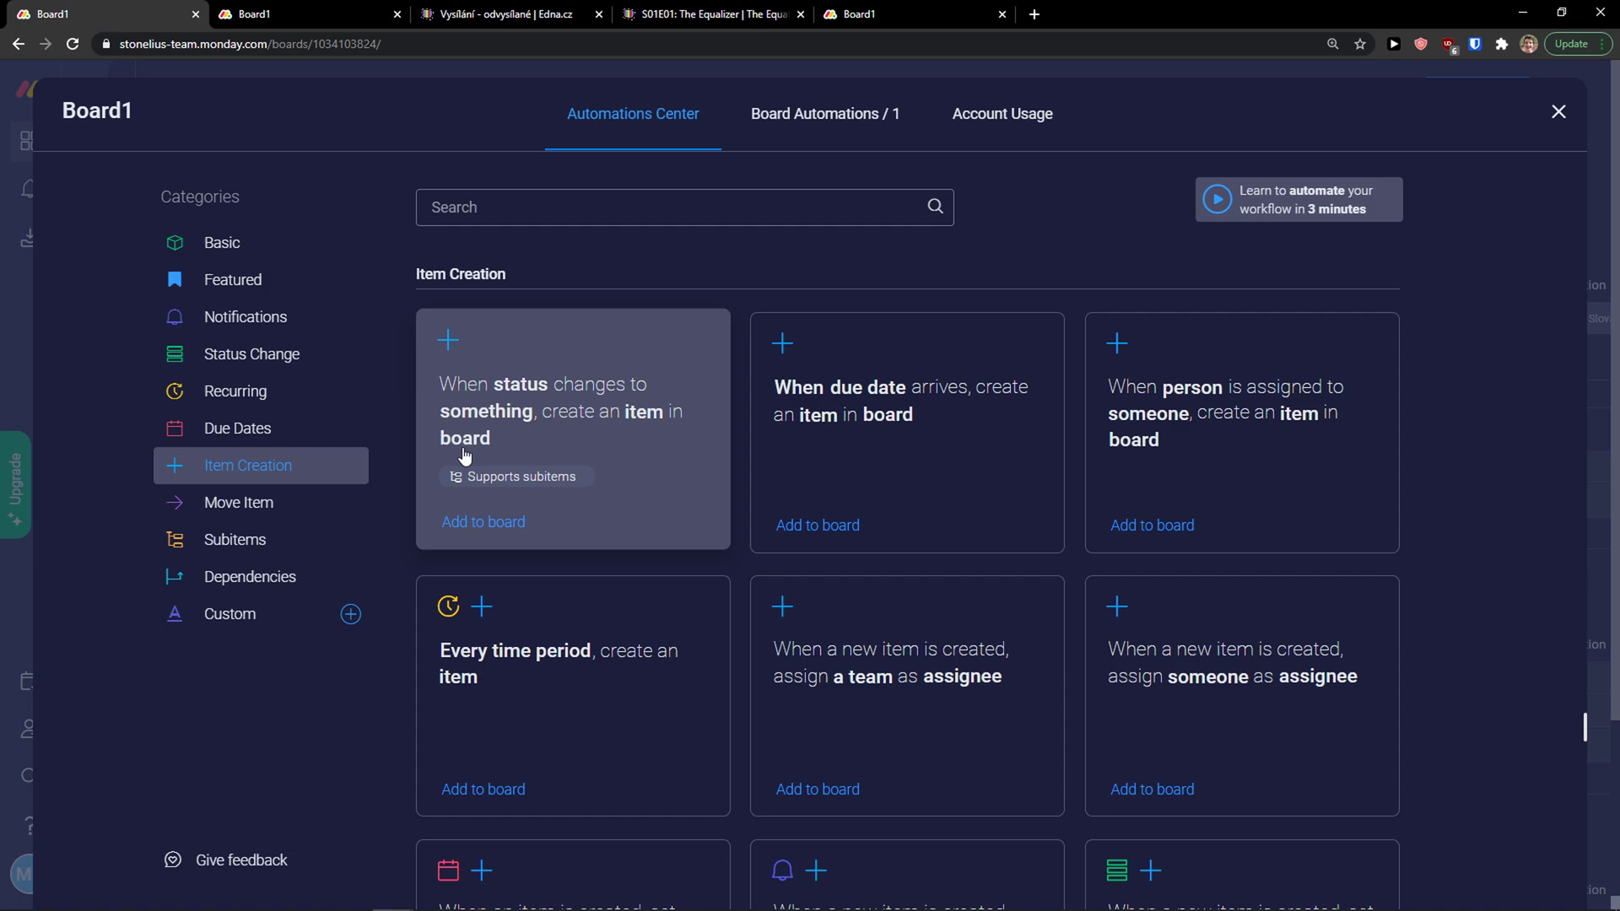
pyautogui.click(1559, 114)
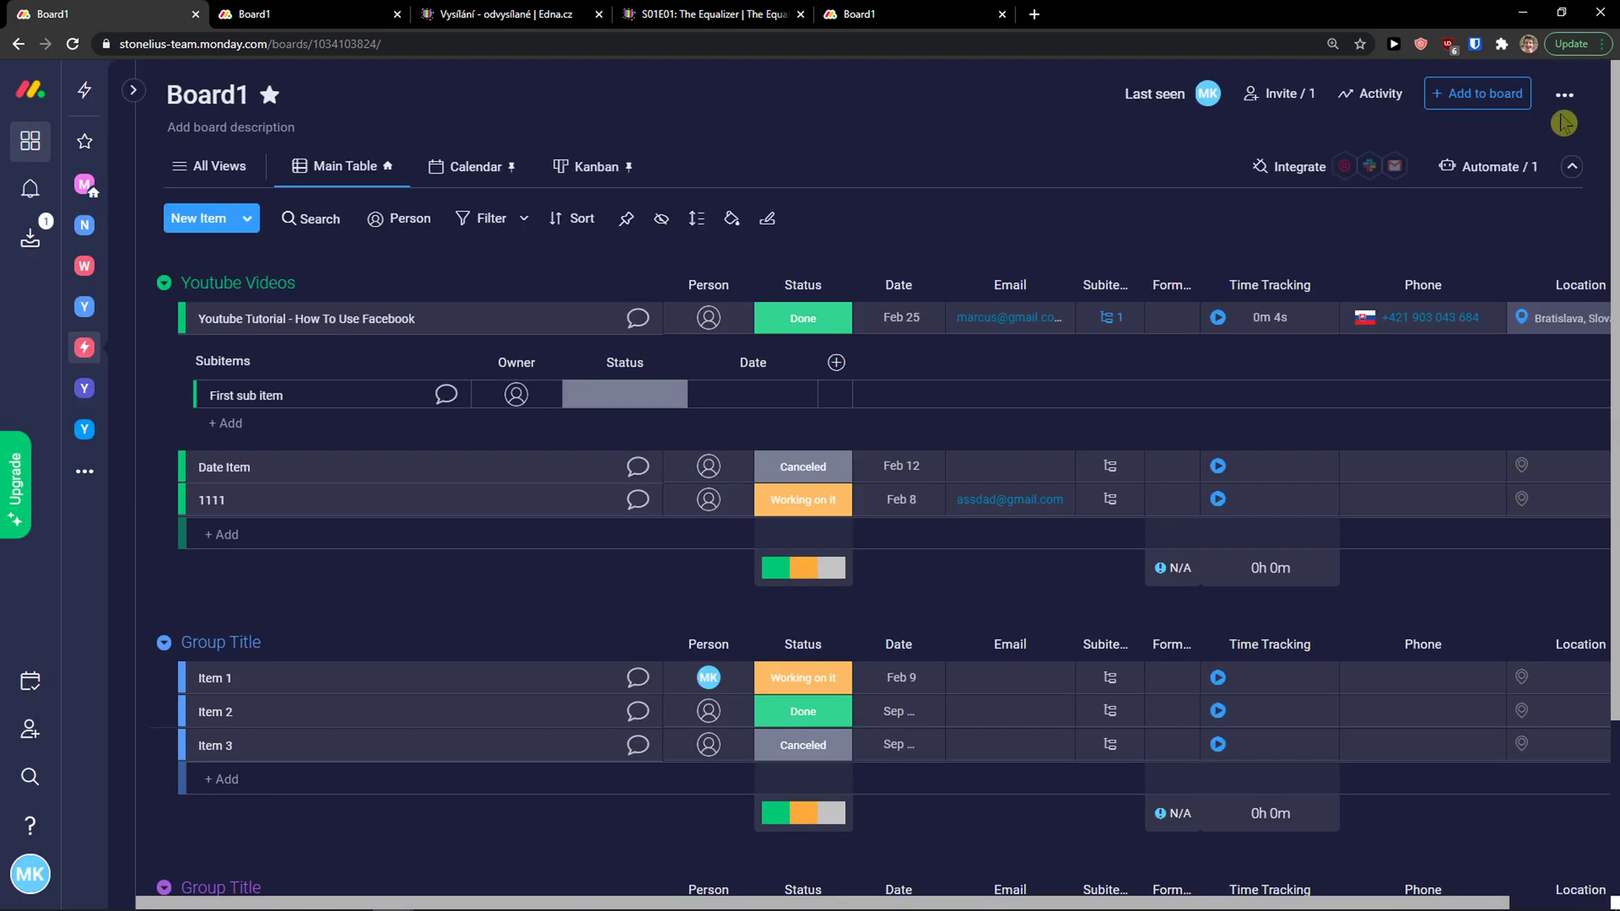
# Step: Open My profile from the avatar menu, scroll through Personal Info, then reopen the account menu
pyautogui.click(30, 869)
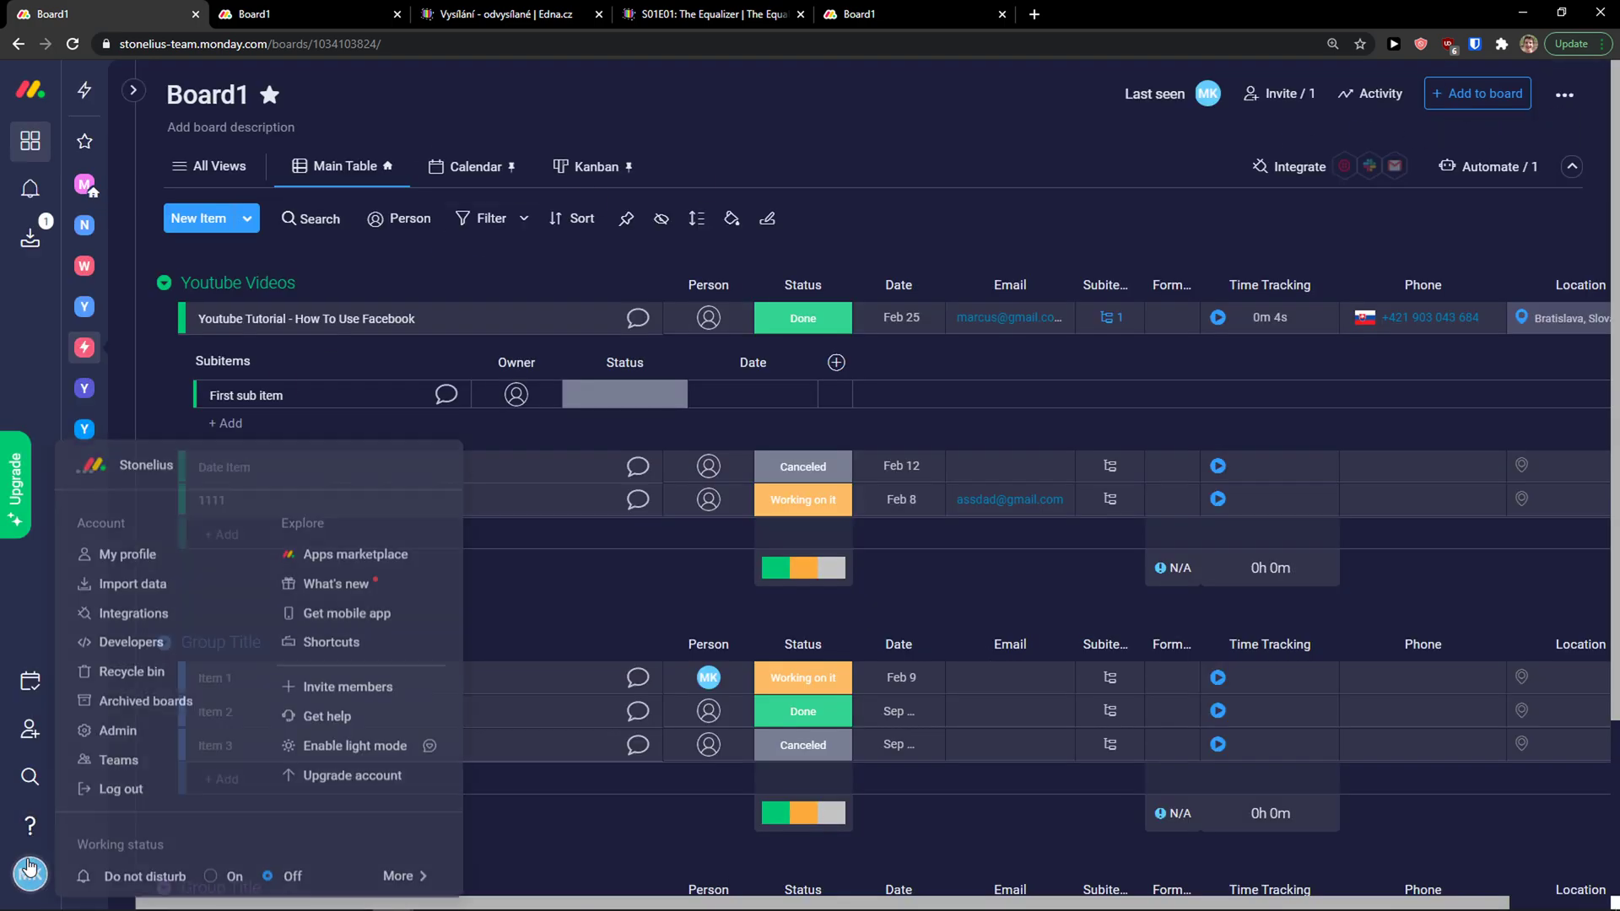
pyautogui.click(145, 555)
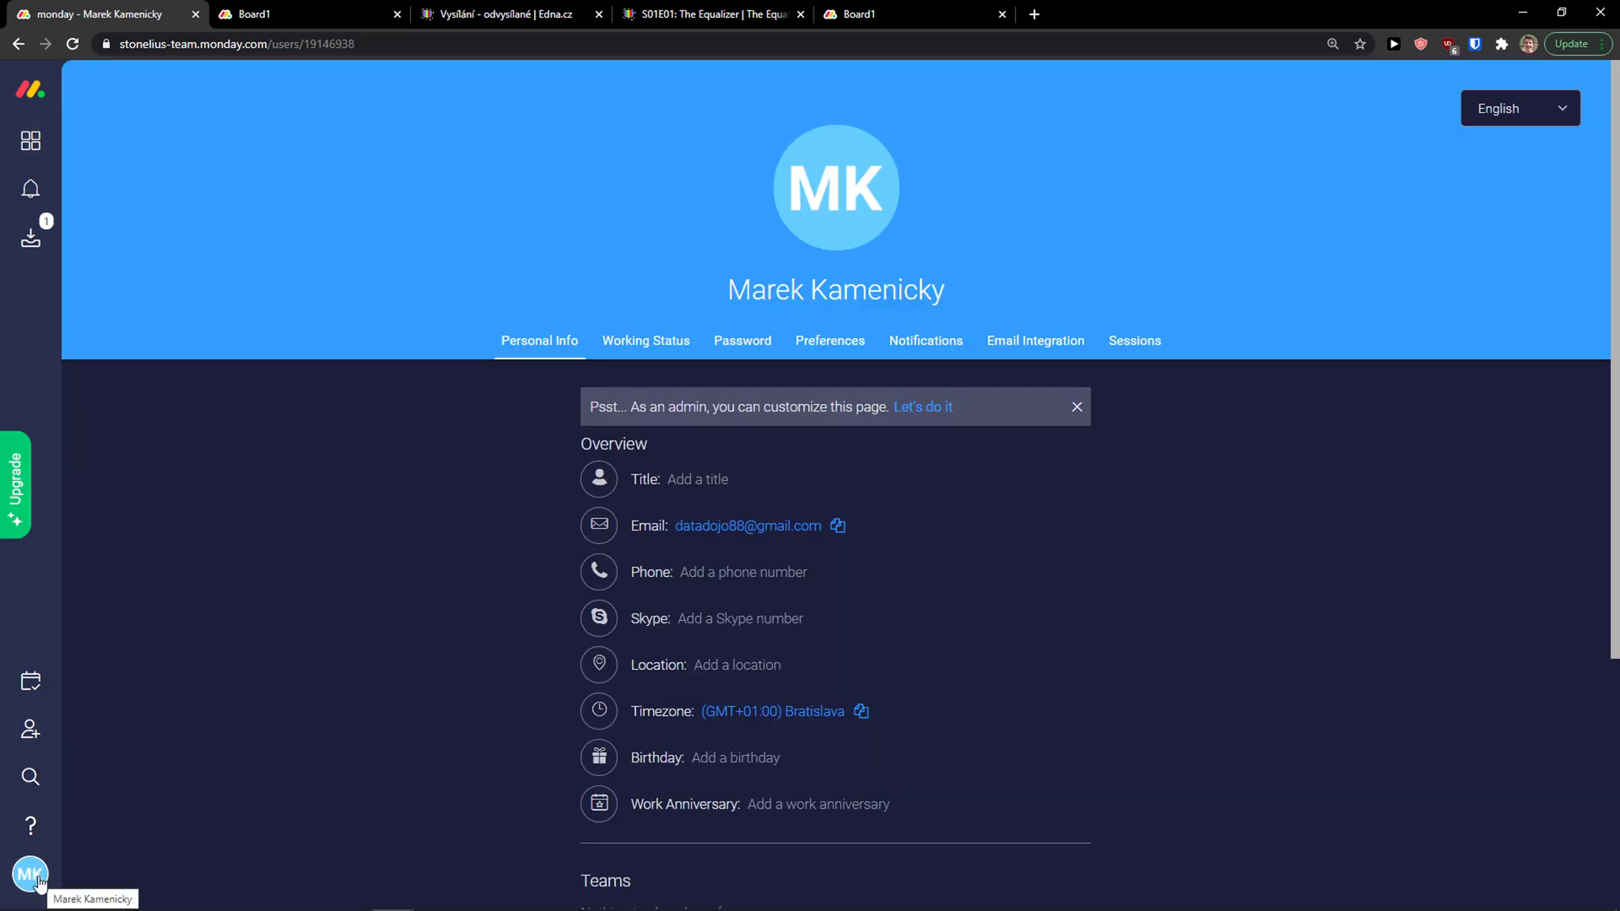
pyautogui.scroll(-2, 248, 743)
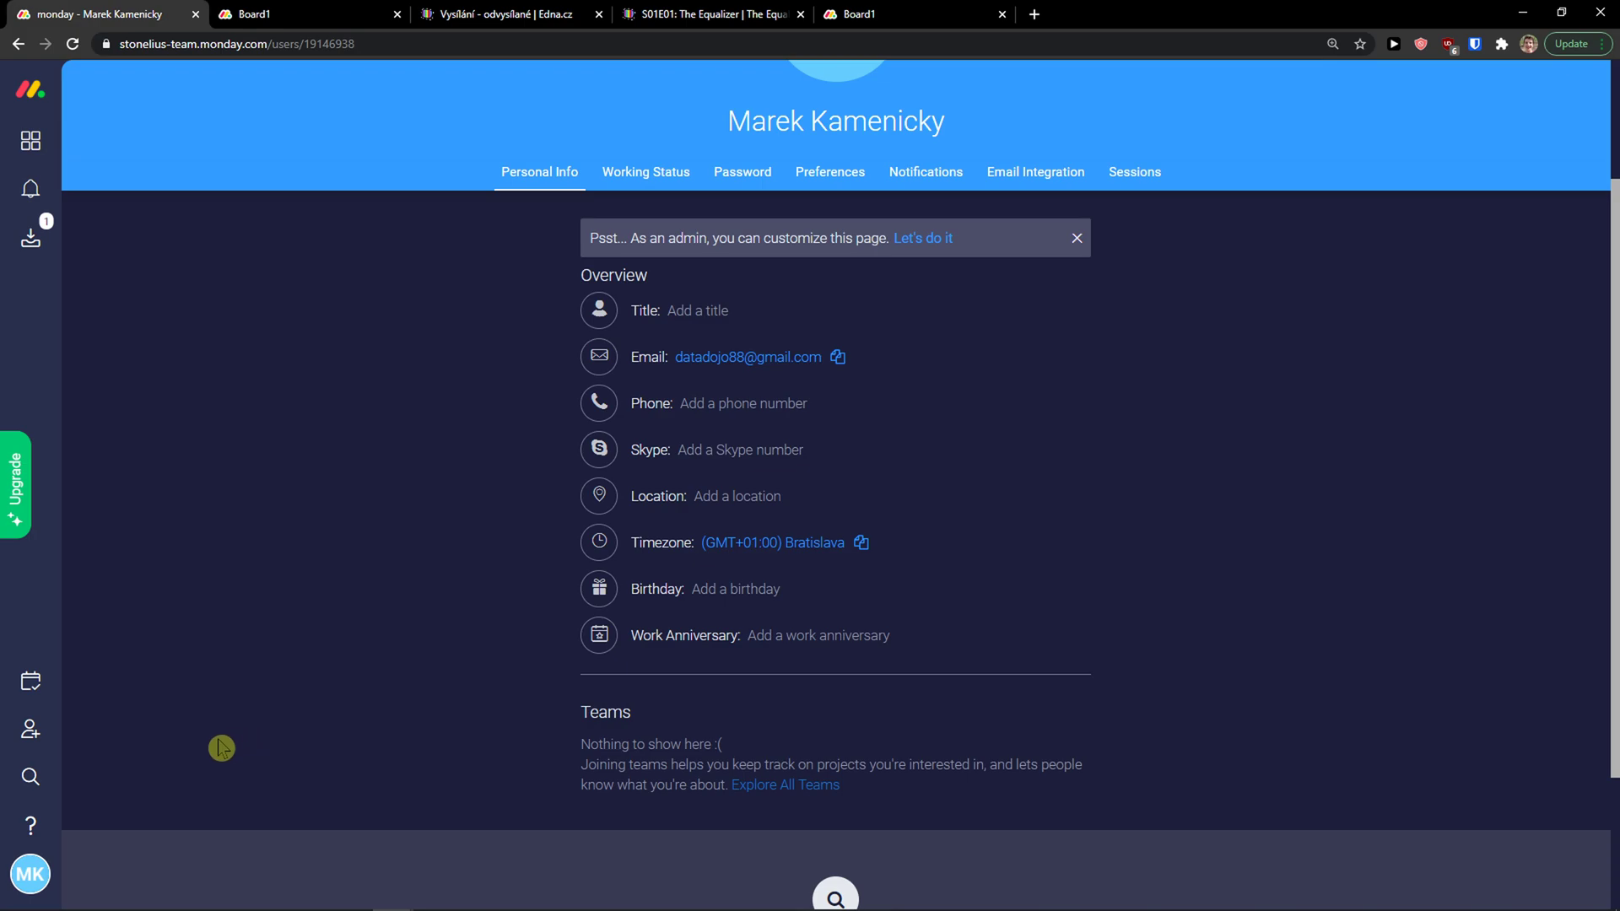
pyautogui.click(30, 879)
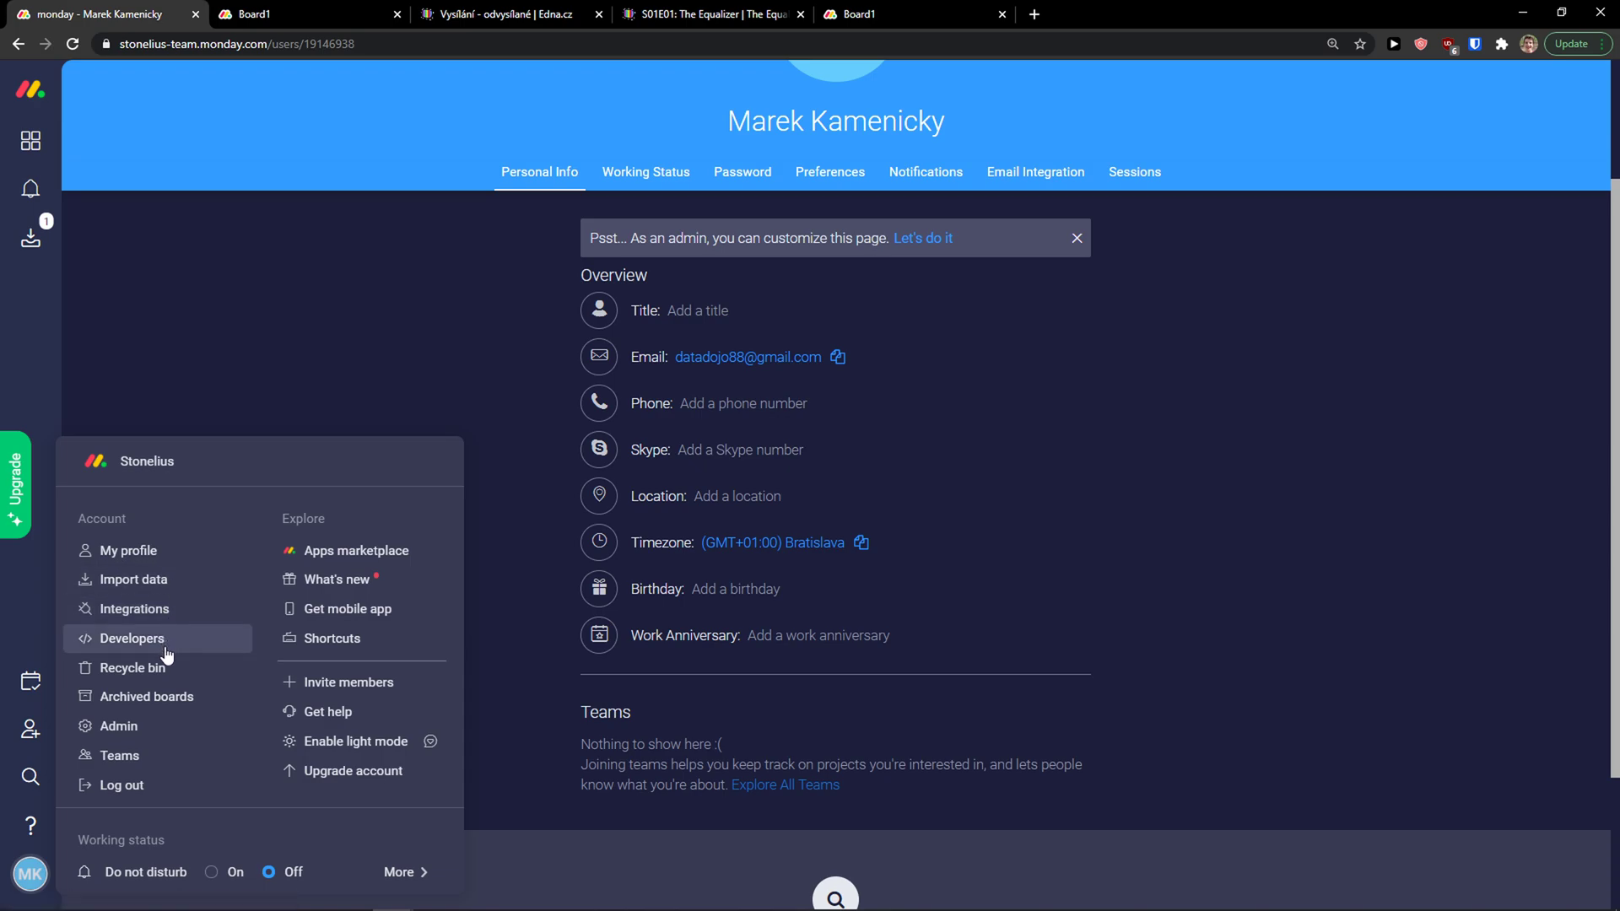
# Step: In Admin, view Customization, Users, Admins, Board Ownership and Automations Ownership settings
pyautogui.click(128, 728)
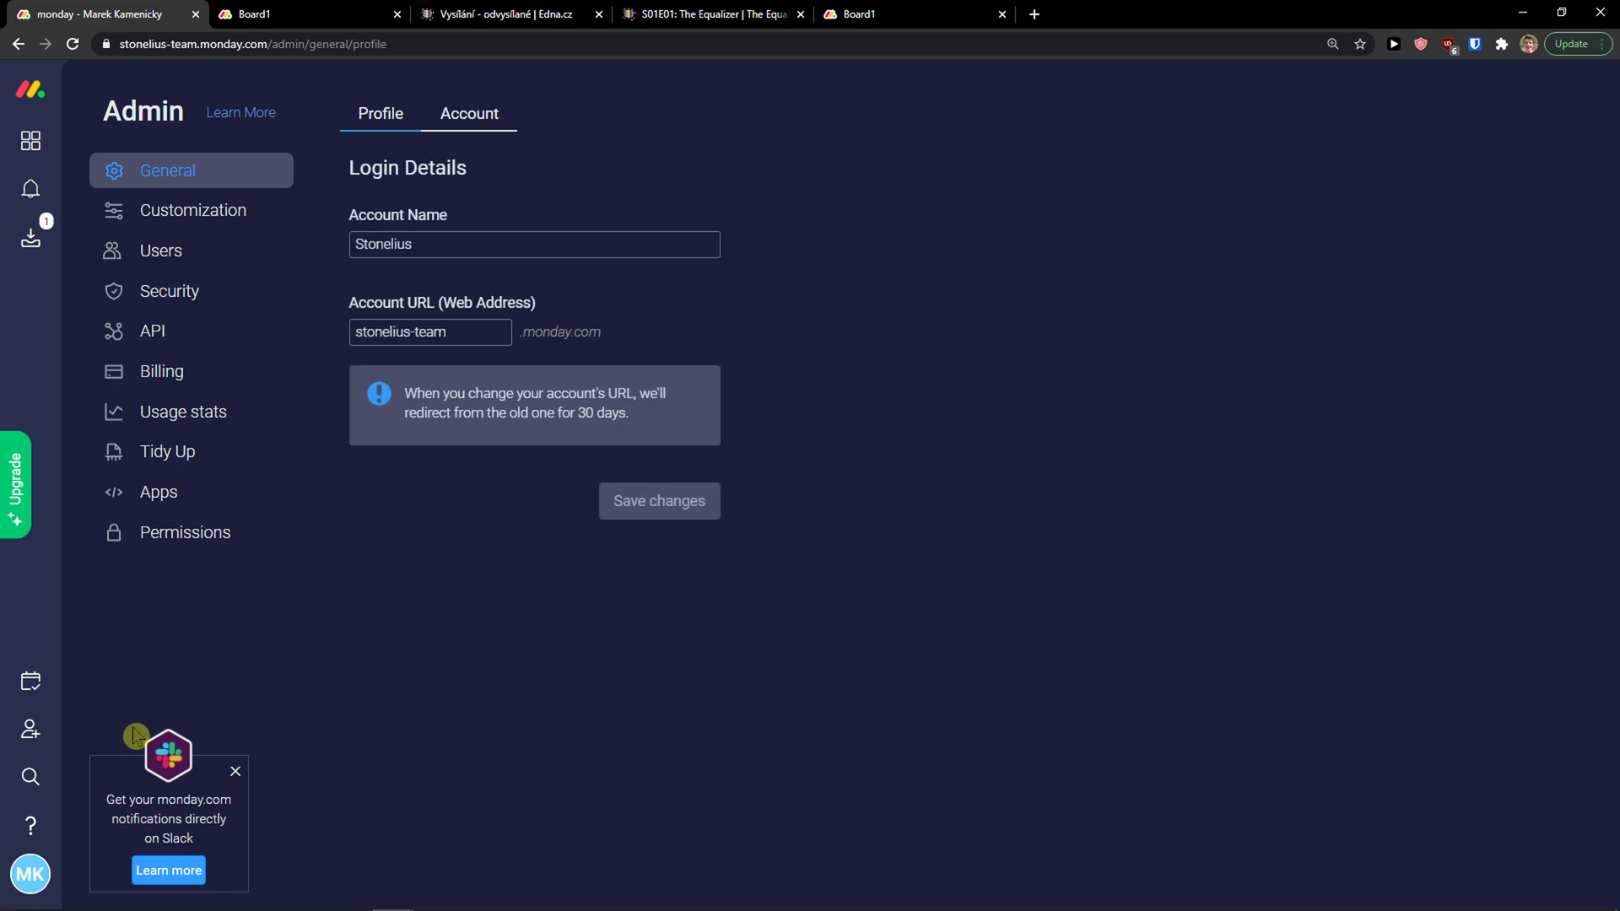
pyautogui.click(190, 218)
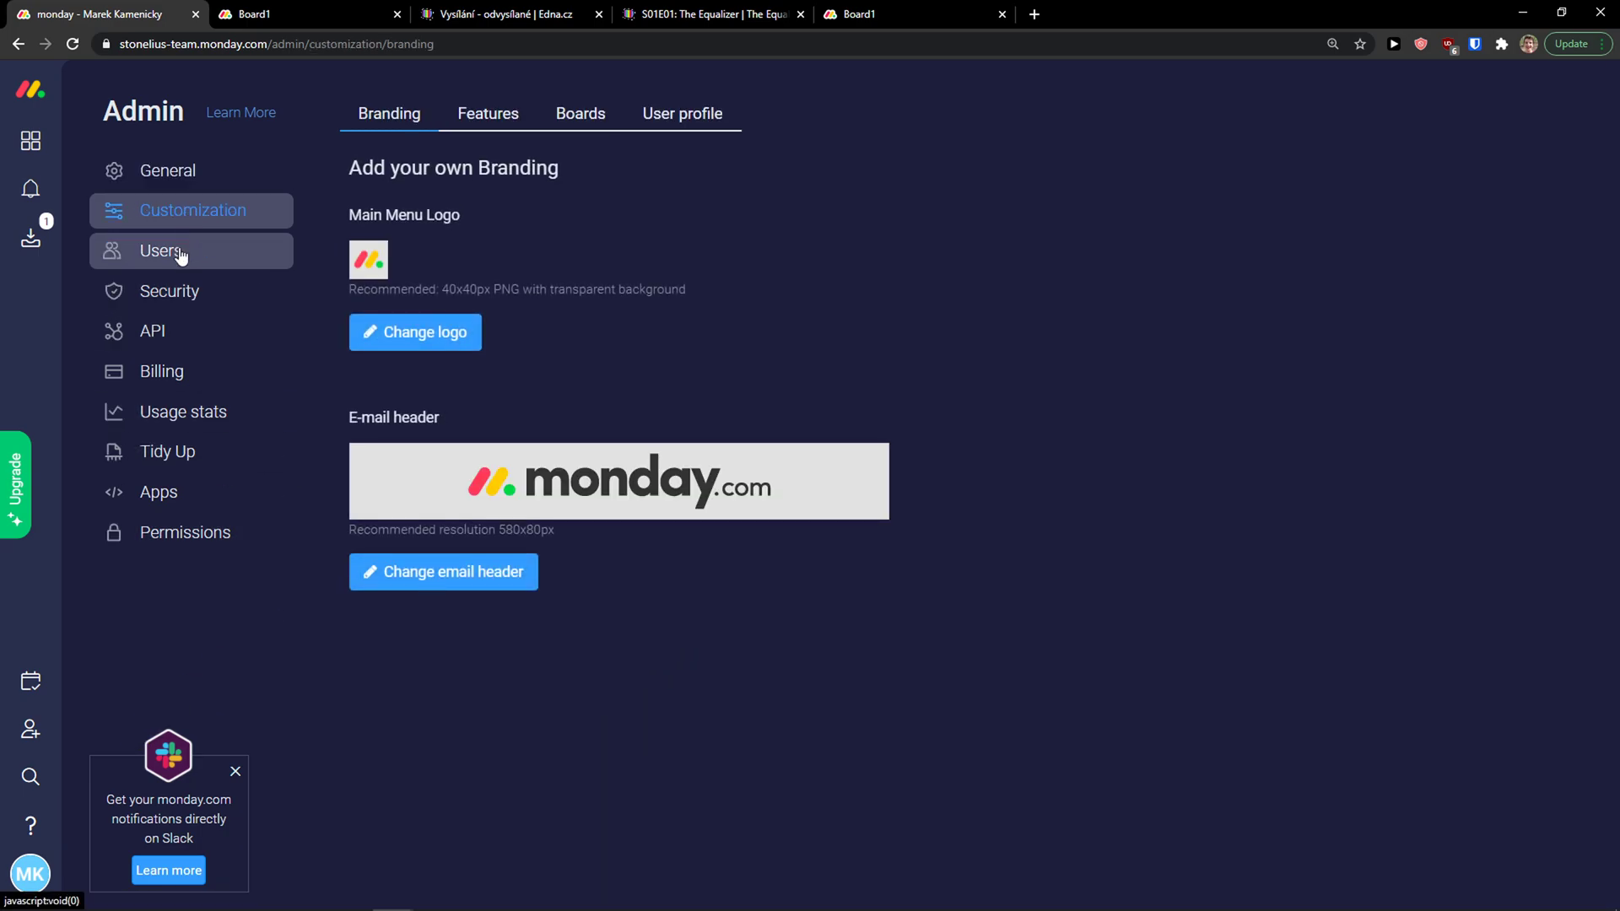
pyautogui.click(180, 256)
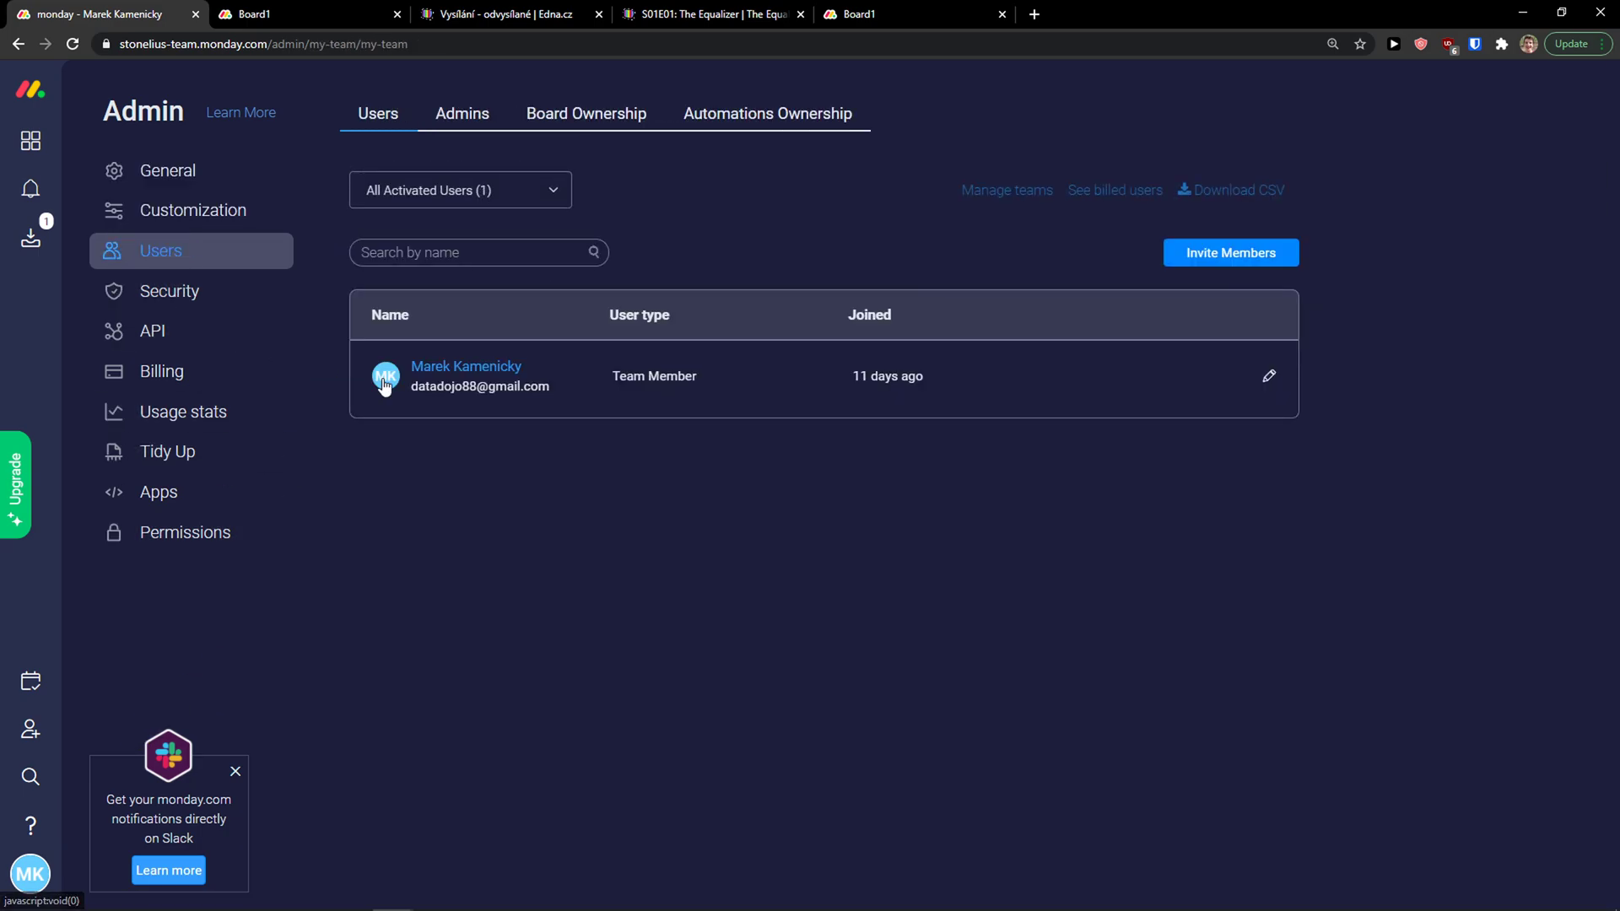
pyautogui.click(462, 118)
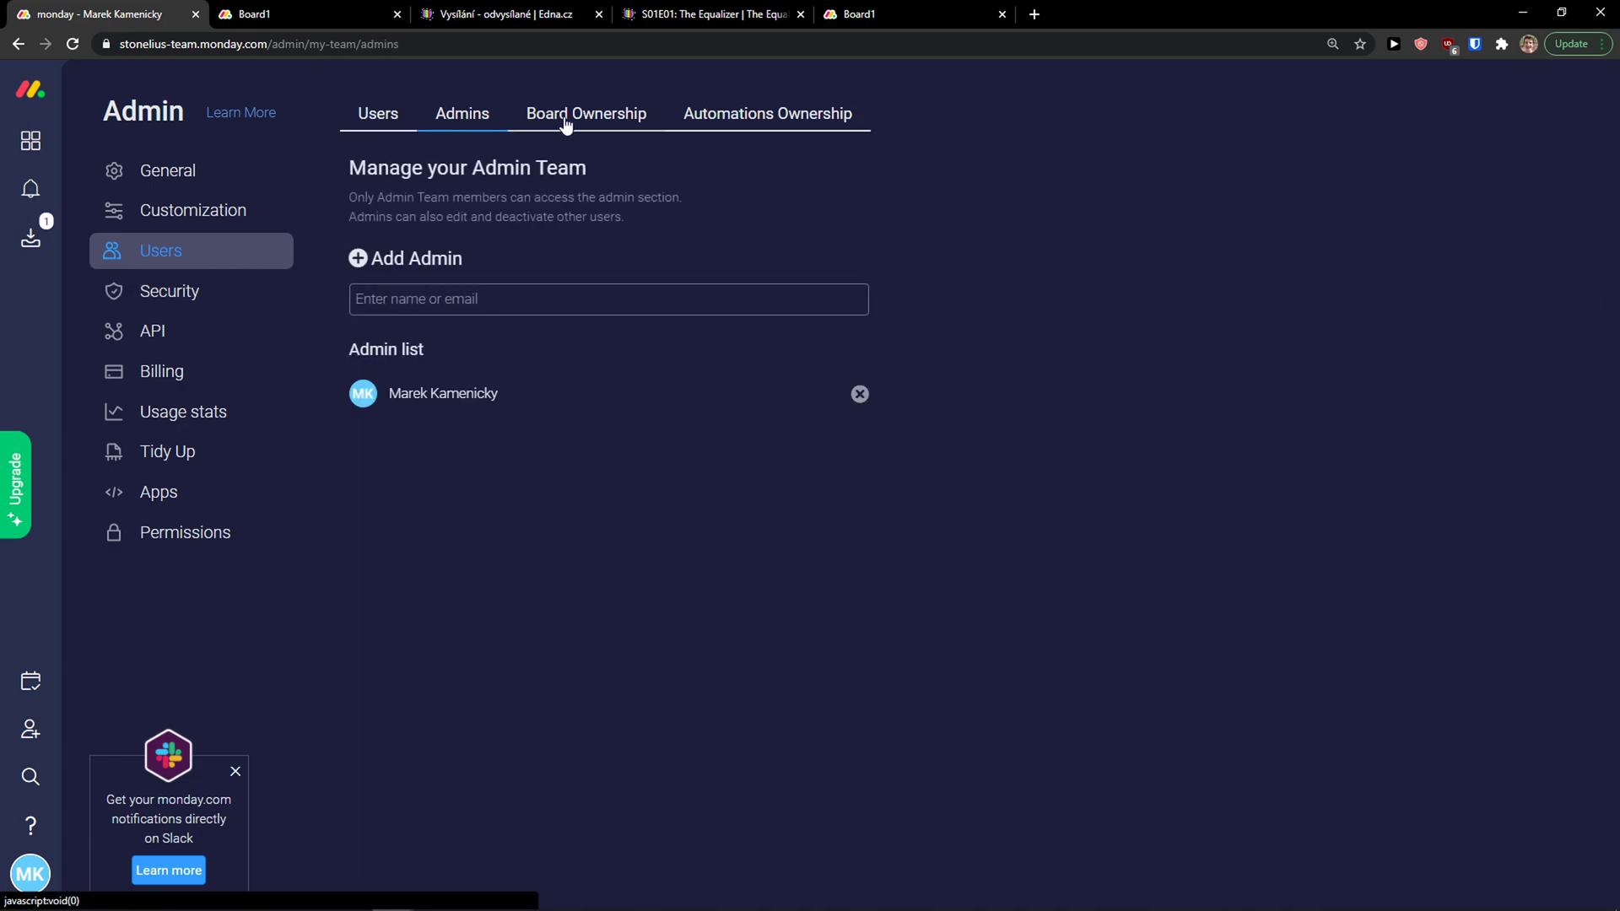
pyautogui.click(637, 127)
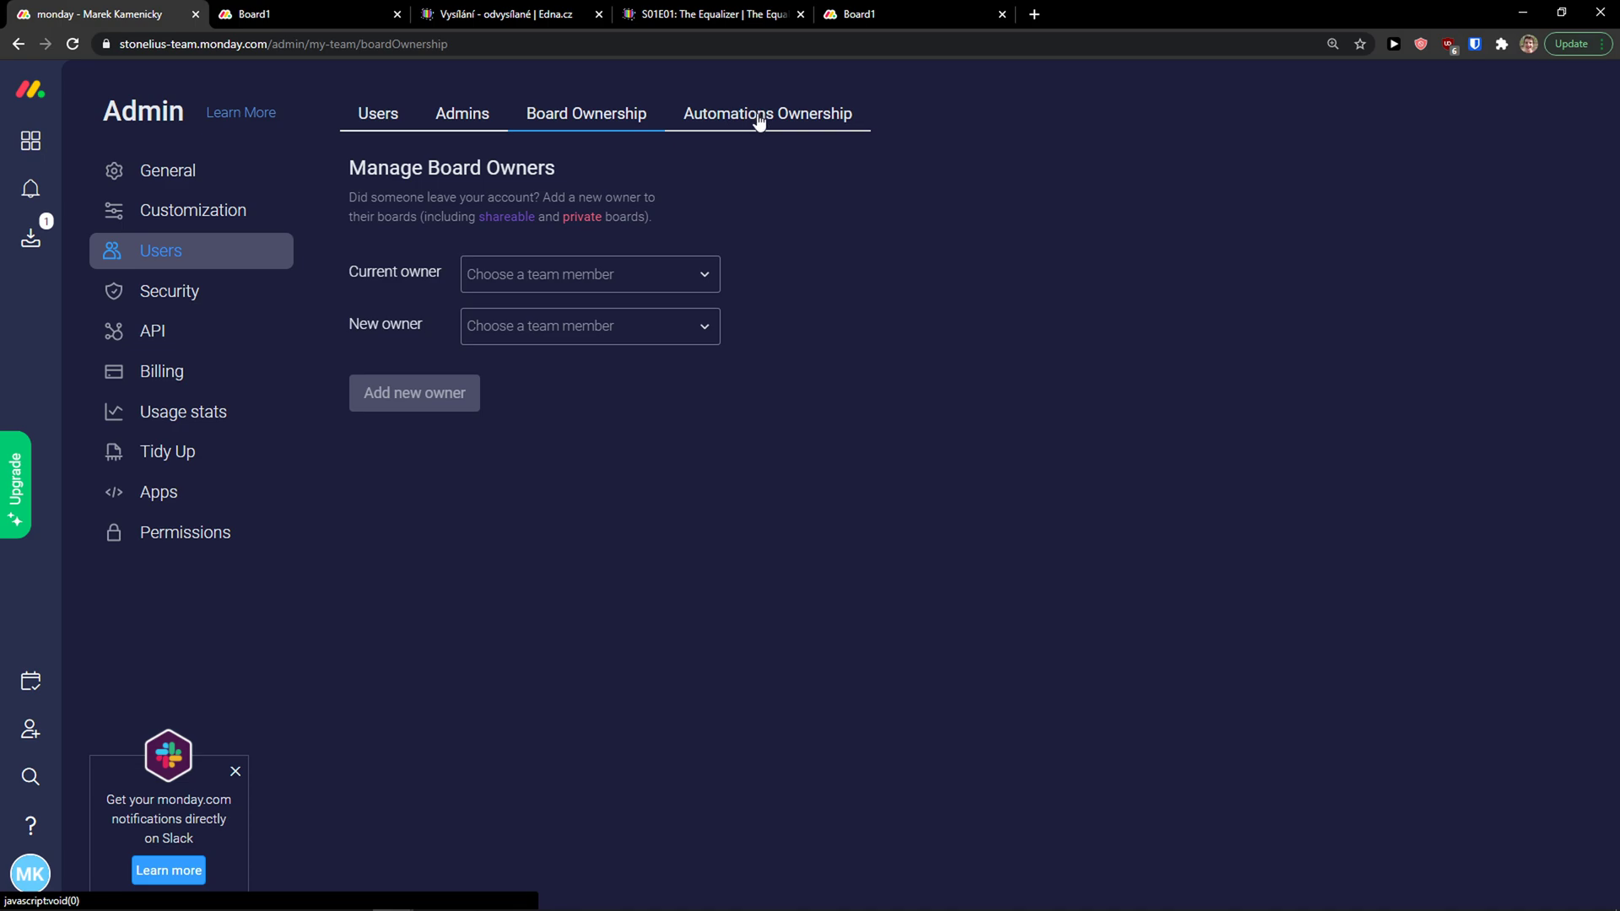
pyautogui.click(761, 125)
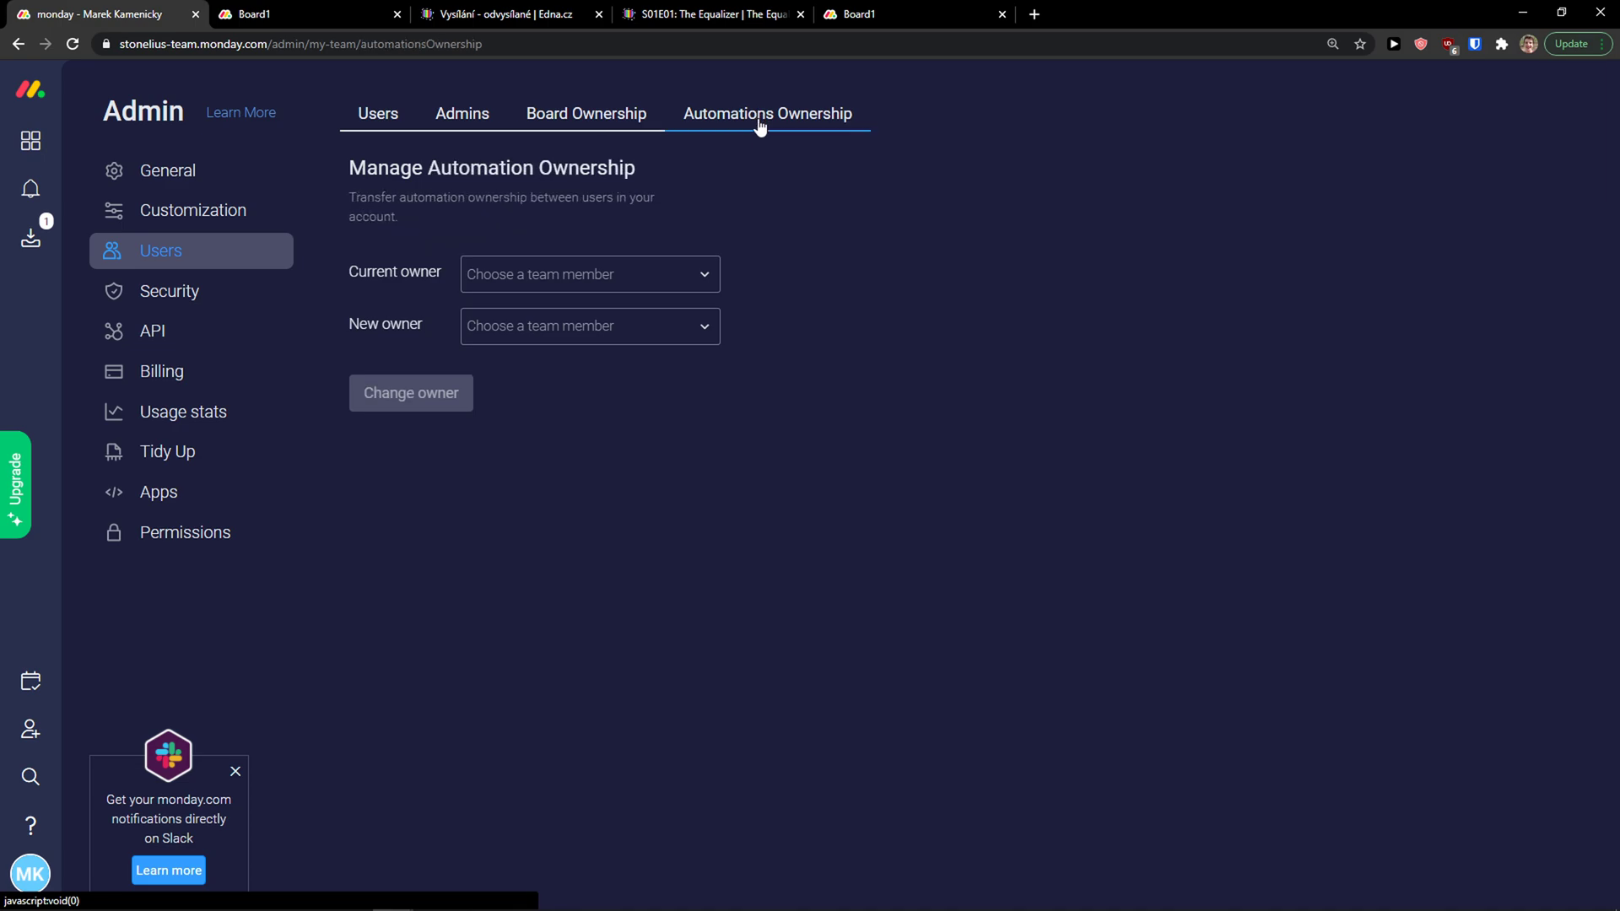
# Step: View the Security, API and Billing admin pages, then return to Board1's Main Table
pyautogui.click(192, 308)
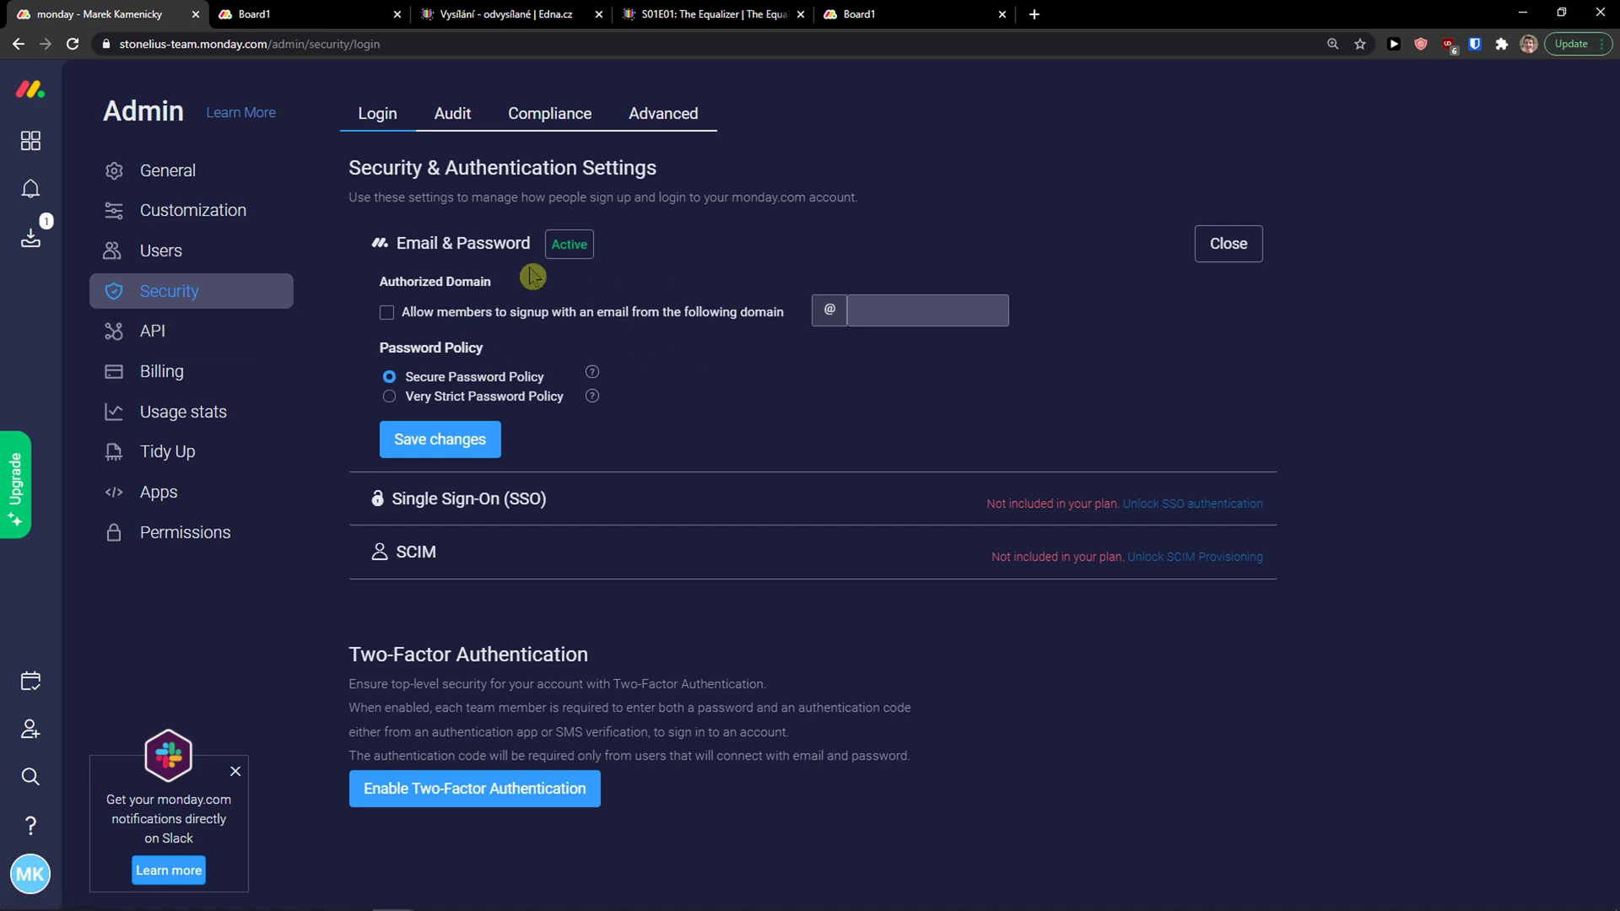
pyautogui.click(203, 335)
pyautogui.click(217, 380)
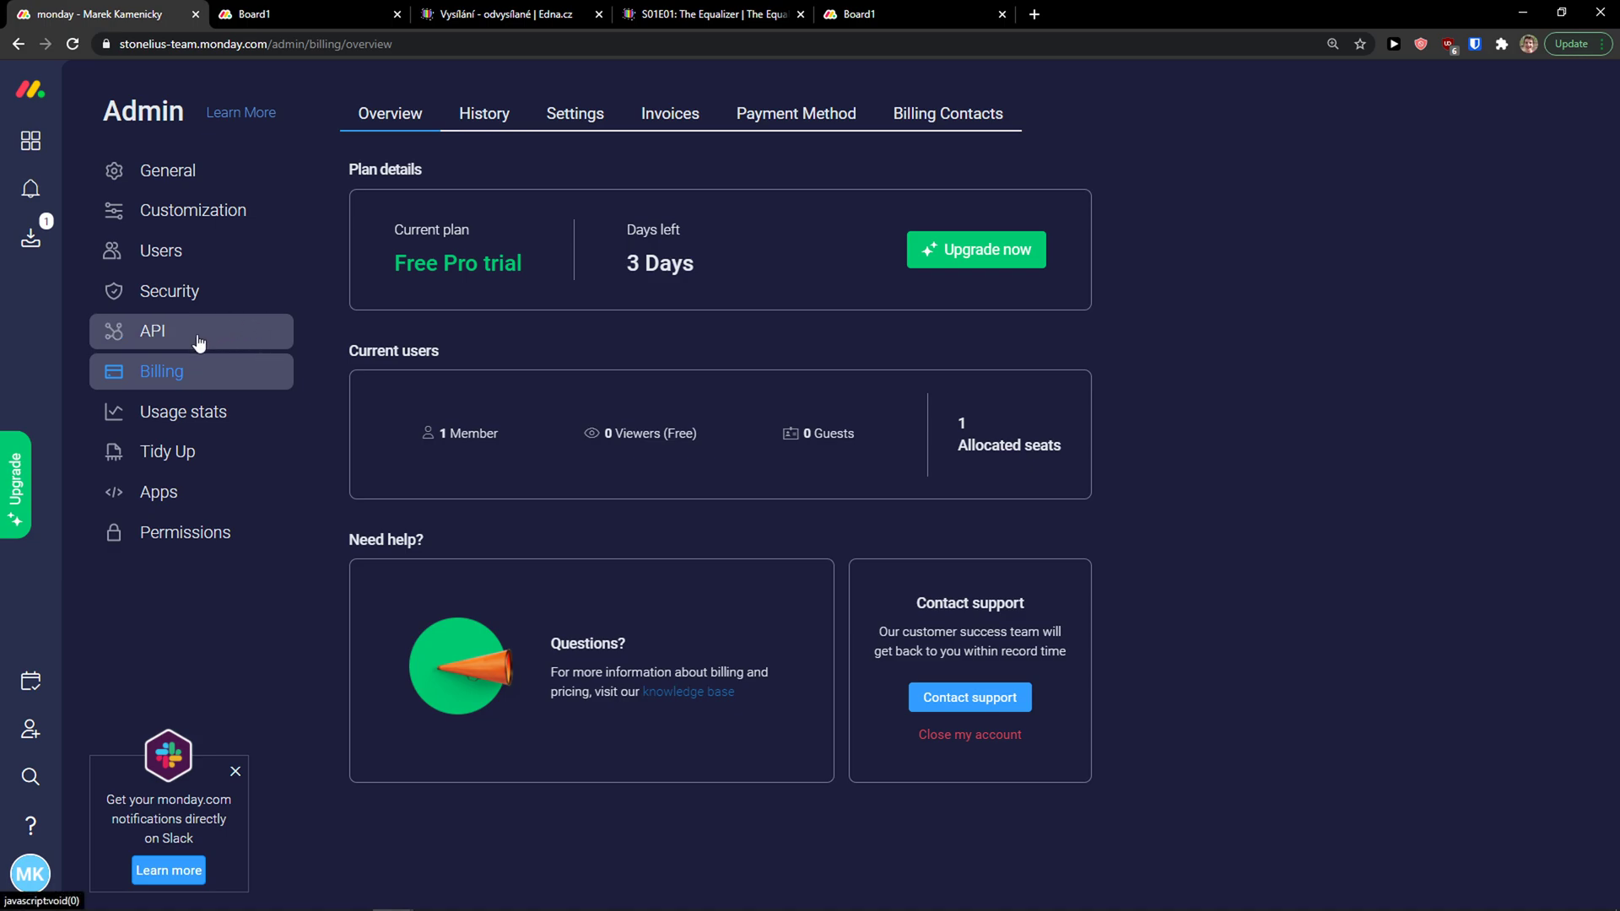
pyautogui.click(32, 142)
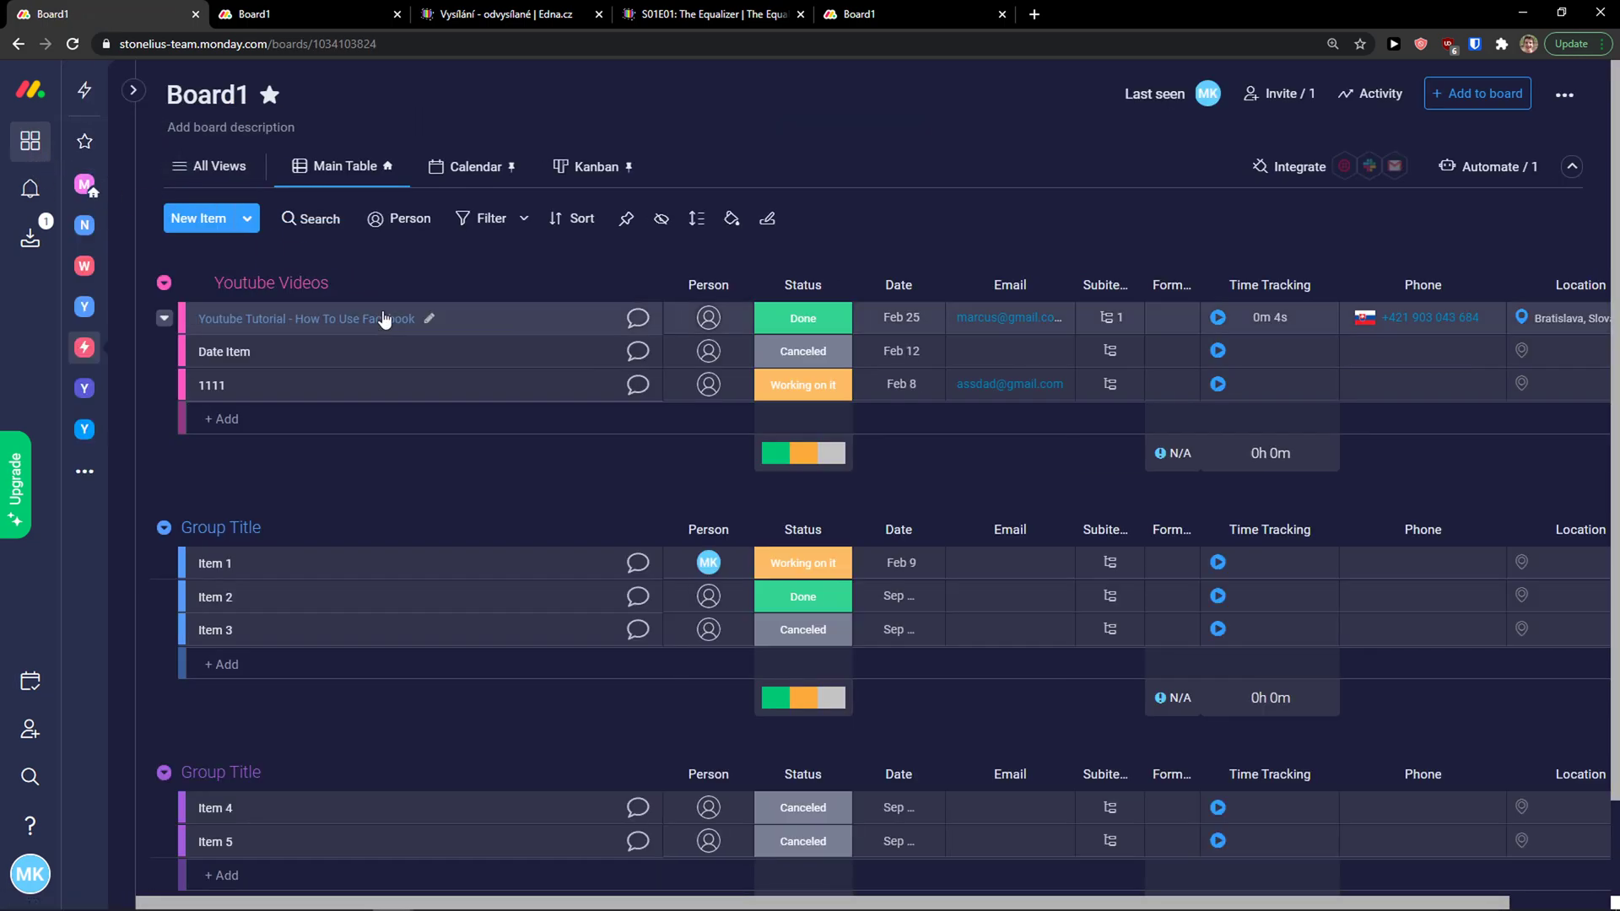
# Step: Narrow Board1's item-name column, widen the Date column for full dates, and show the workspace's boards
pyautogui.moveTo(661, 283); pyautogui.dragTo(553, 284)
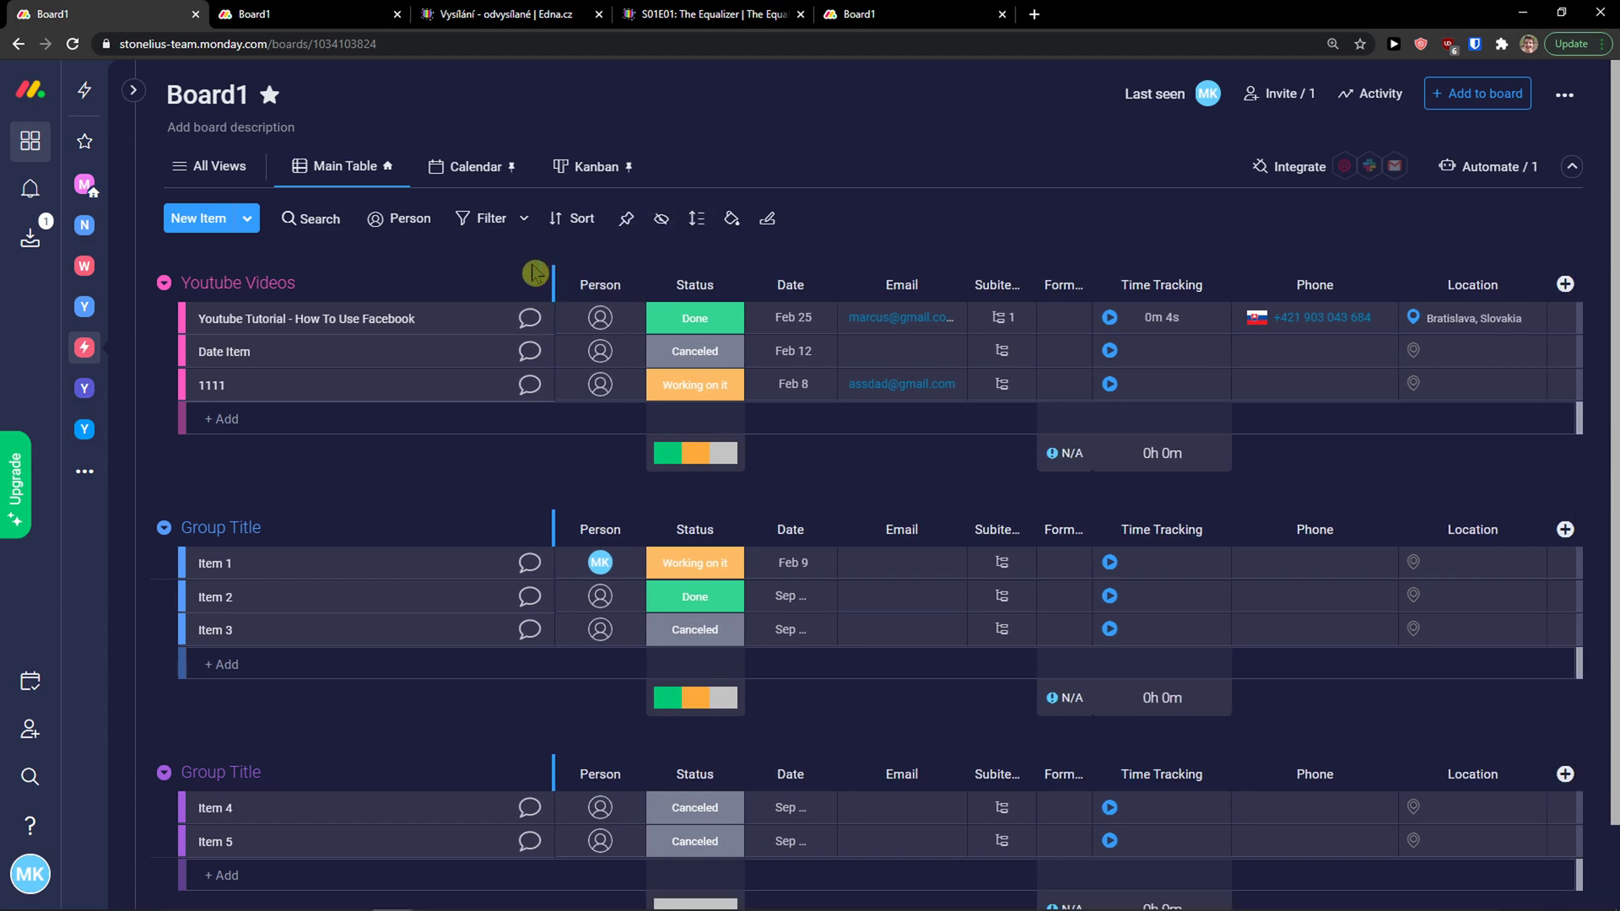
pyautogui.moveTo(833, 279); pyautogui.dragTo(904, 278)
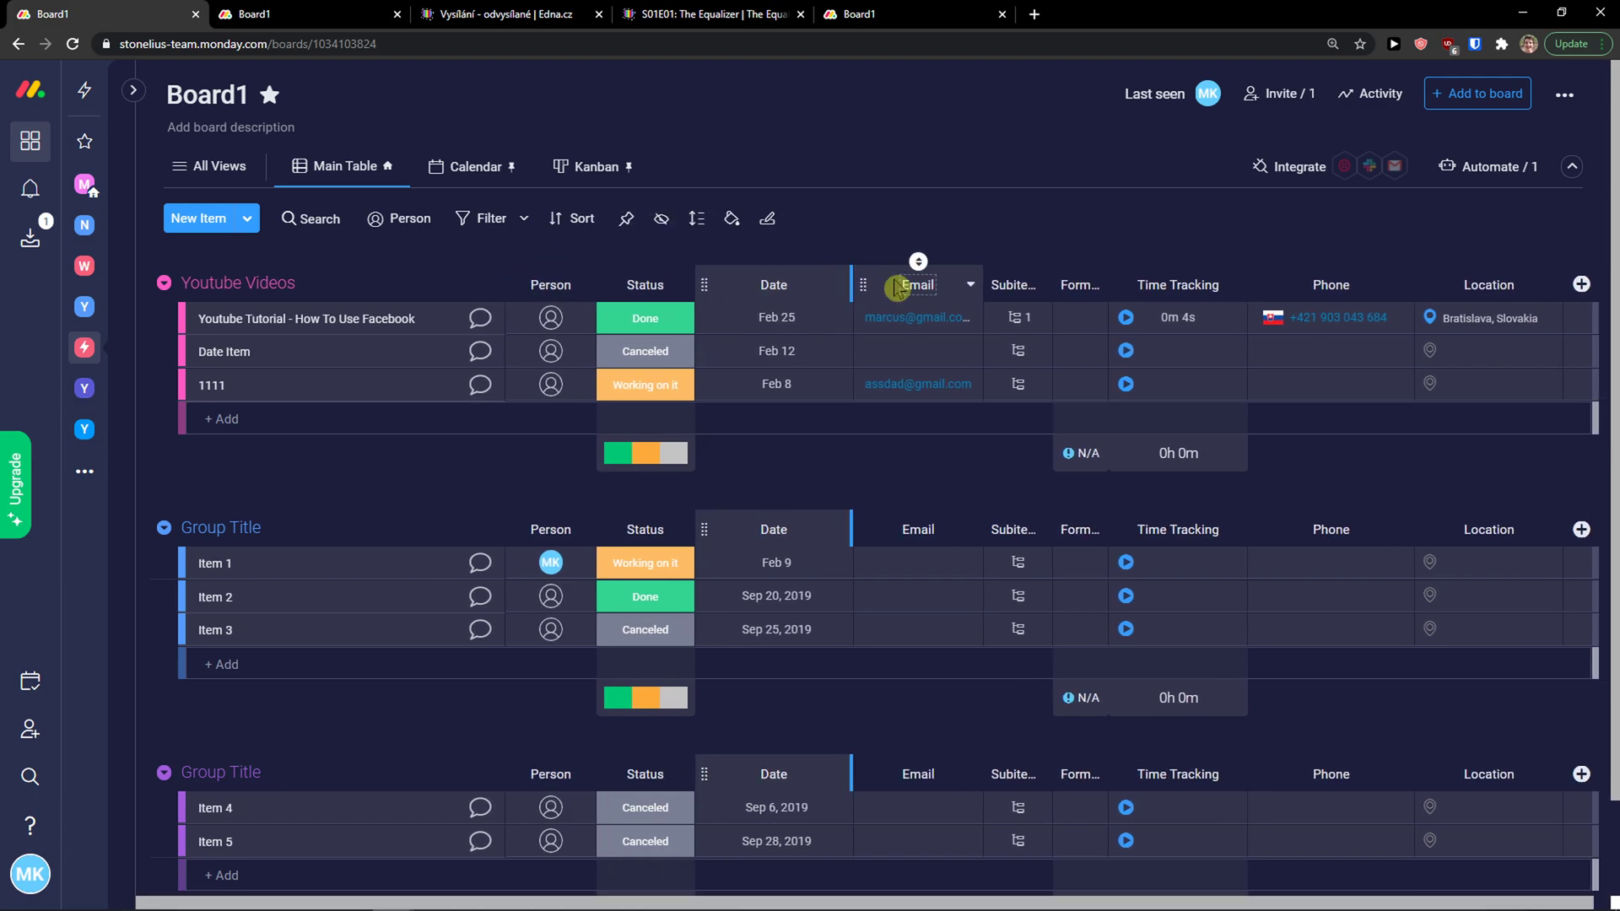
pyautogui.click(86, 346)
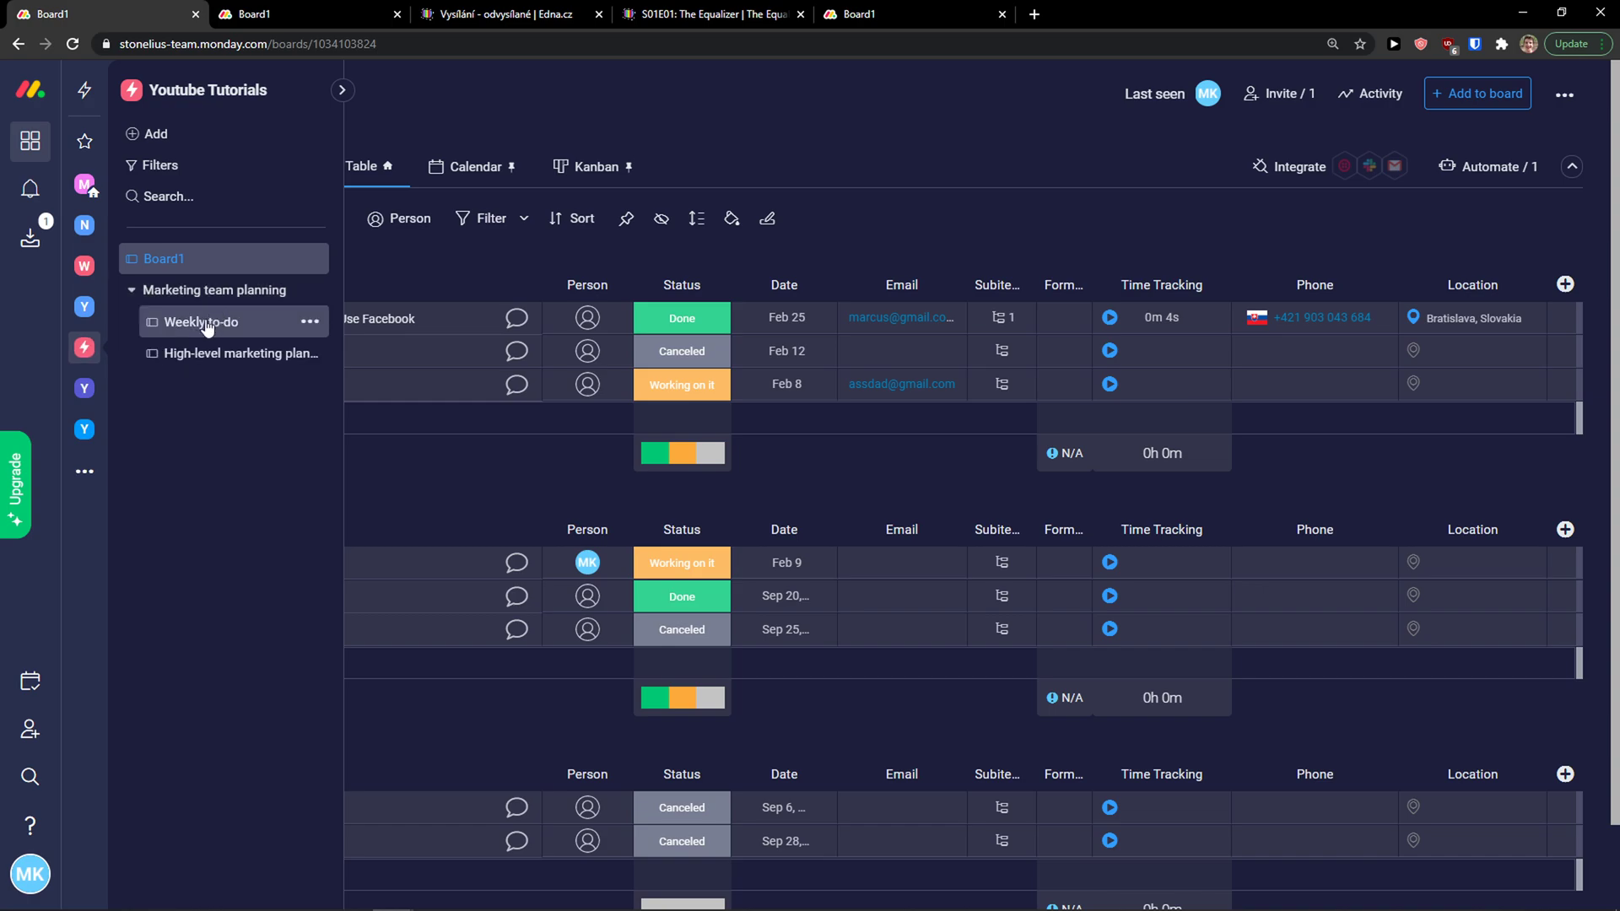
# Step: Open the Weekly to-do board and preview the add-column types without adding any
pyautogui.click(207, 323)
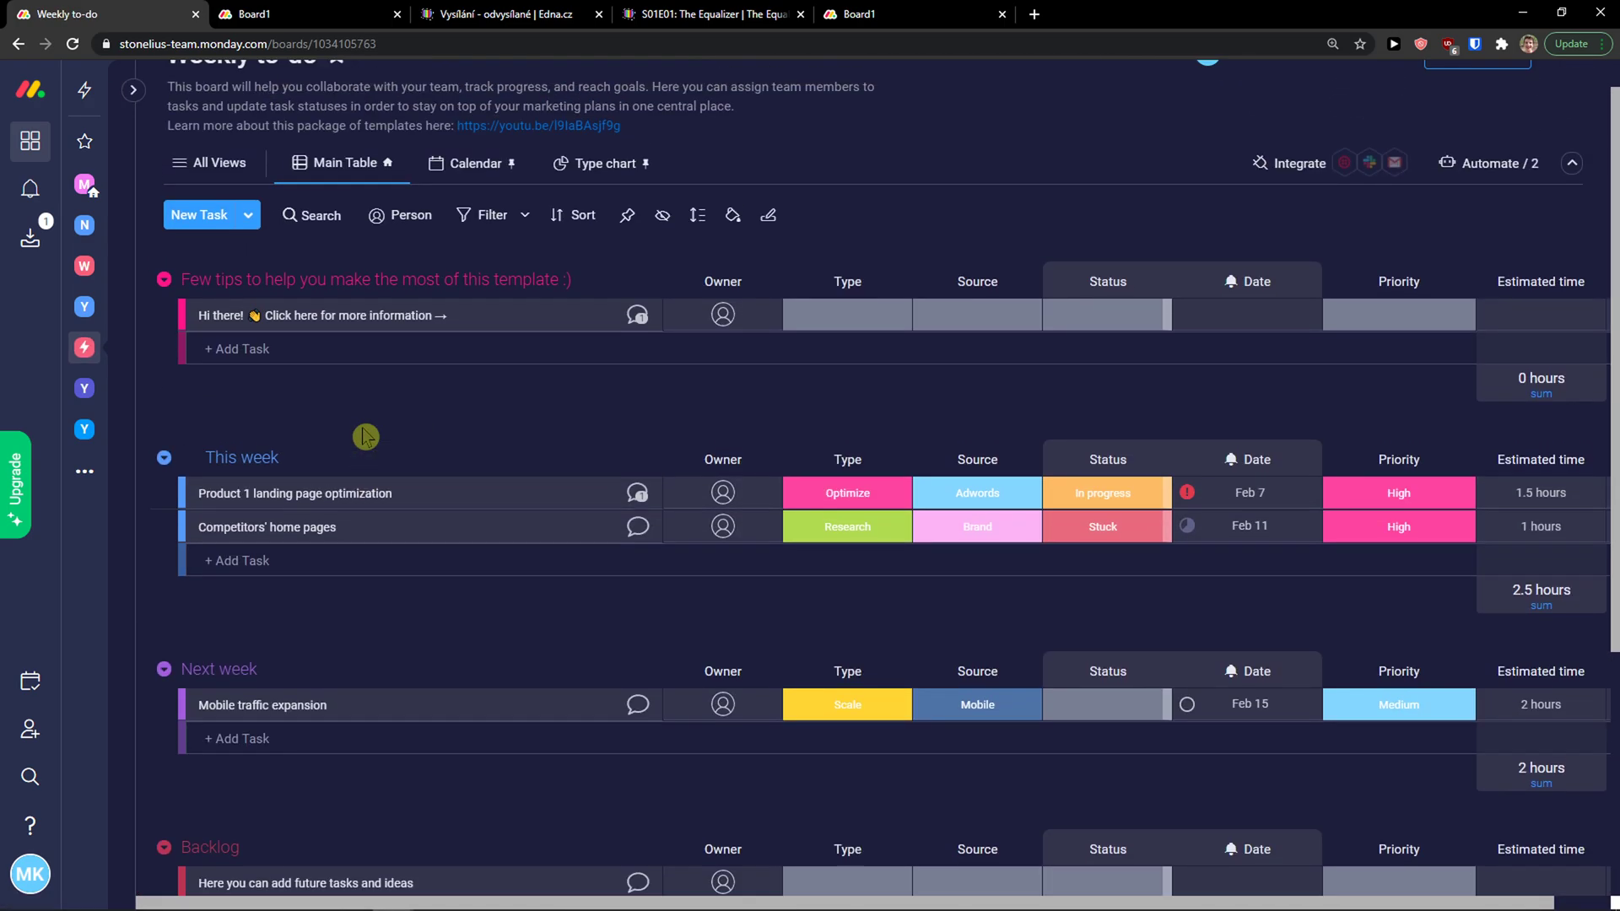
pyautogui.scroll(1, 363, 435)
pyautogui.scroll(-4, 363, 436)
pyautogui.scroll(3, 358, 434)
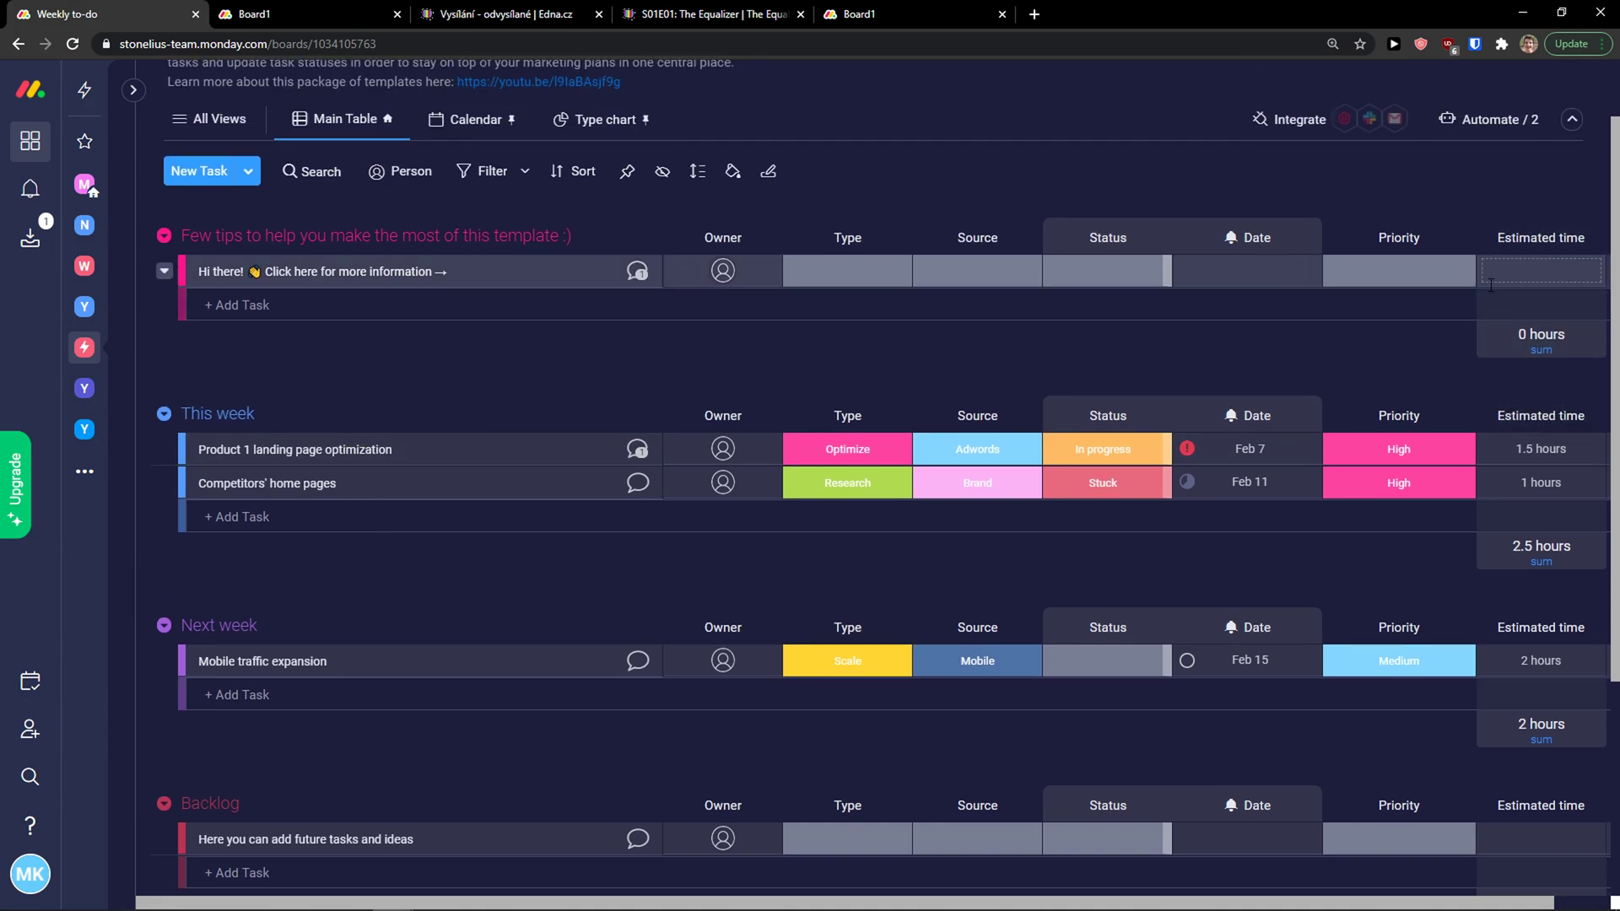
pyautogui.moveTo(851, 901); pyautogui.dragTo(1069, 896)
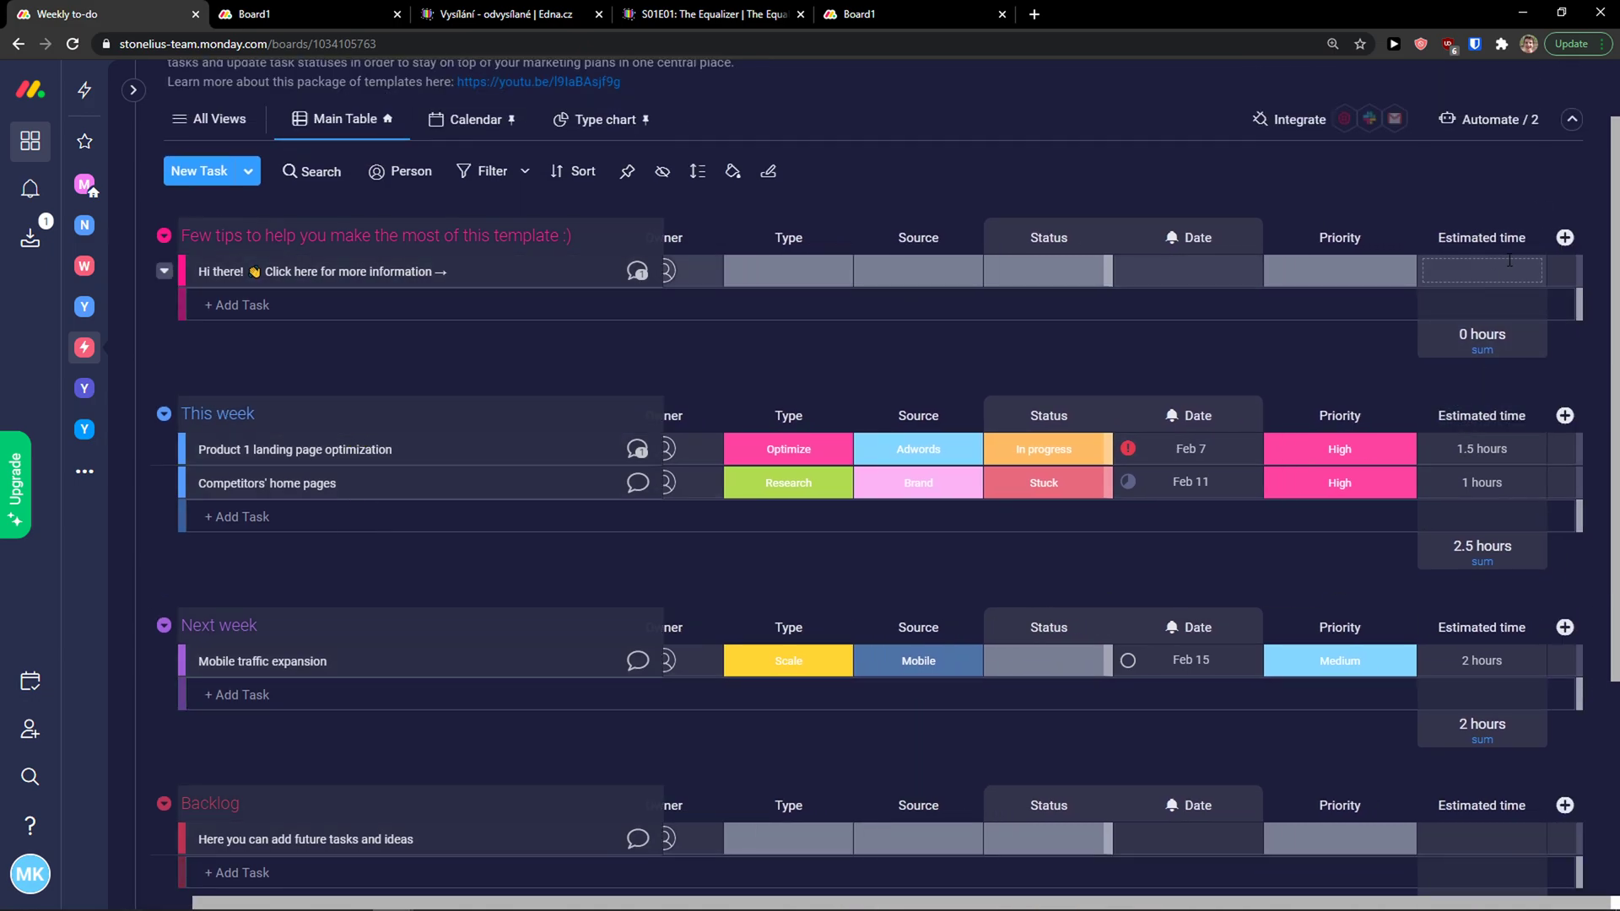
pyautogui.click(1565, 238)
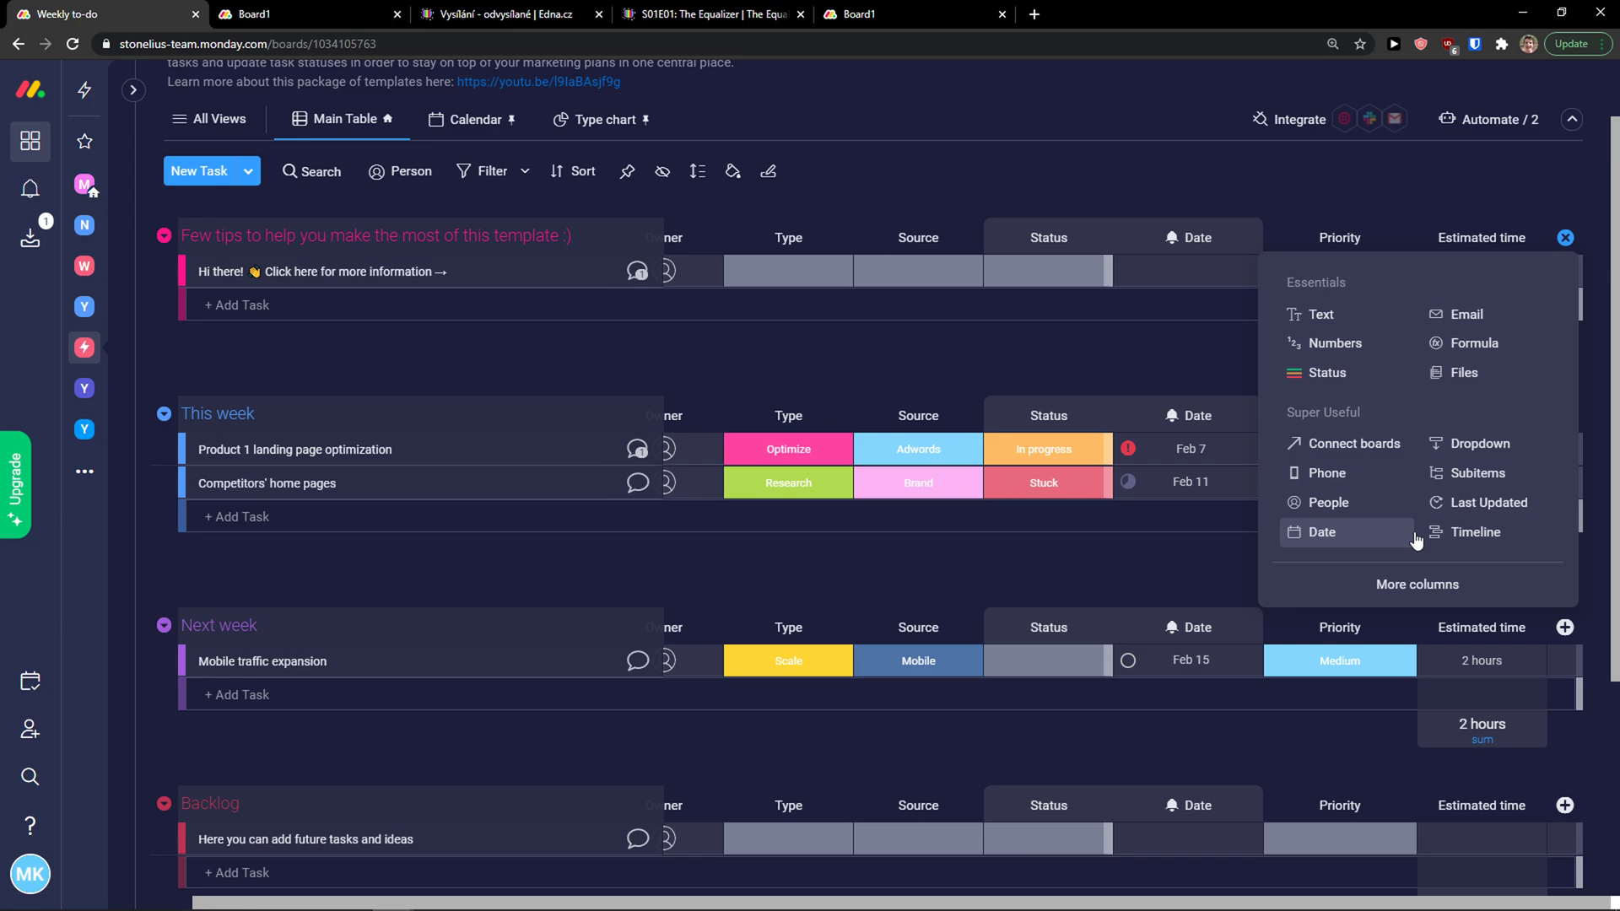
pyautogui.click(896, 351)
pyautogui.hscroll(-2, 797, 906)
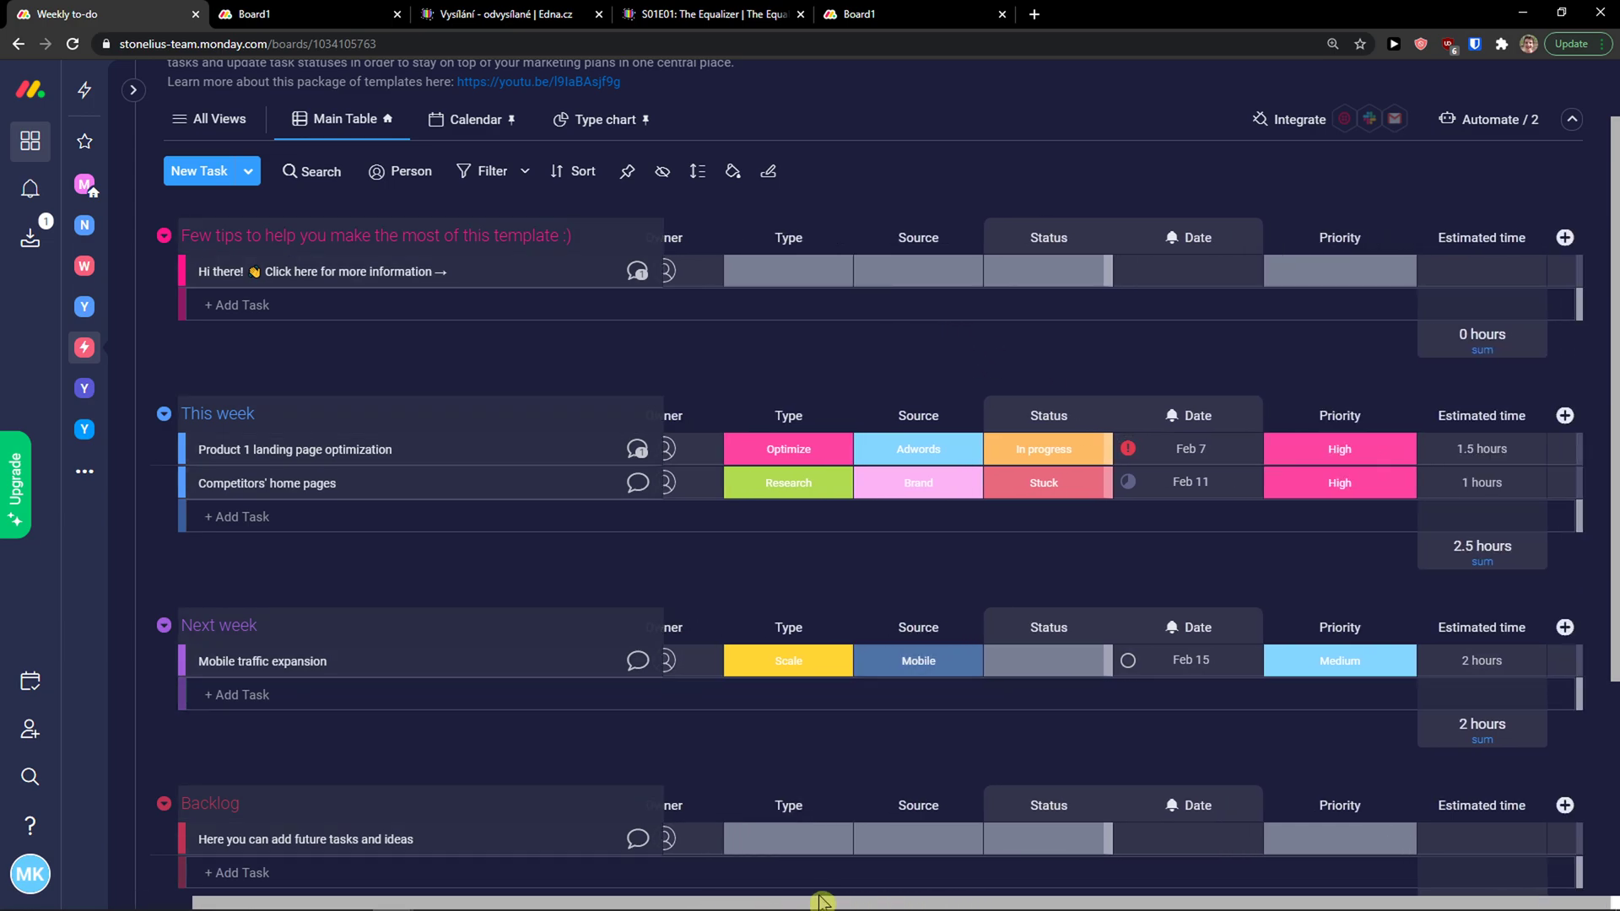
pyautogui.hscroll(2, 683, 872)
pyautogui.hscroll(-2, 267, 841)
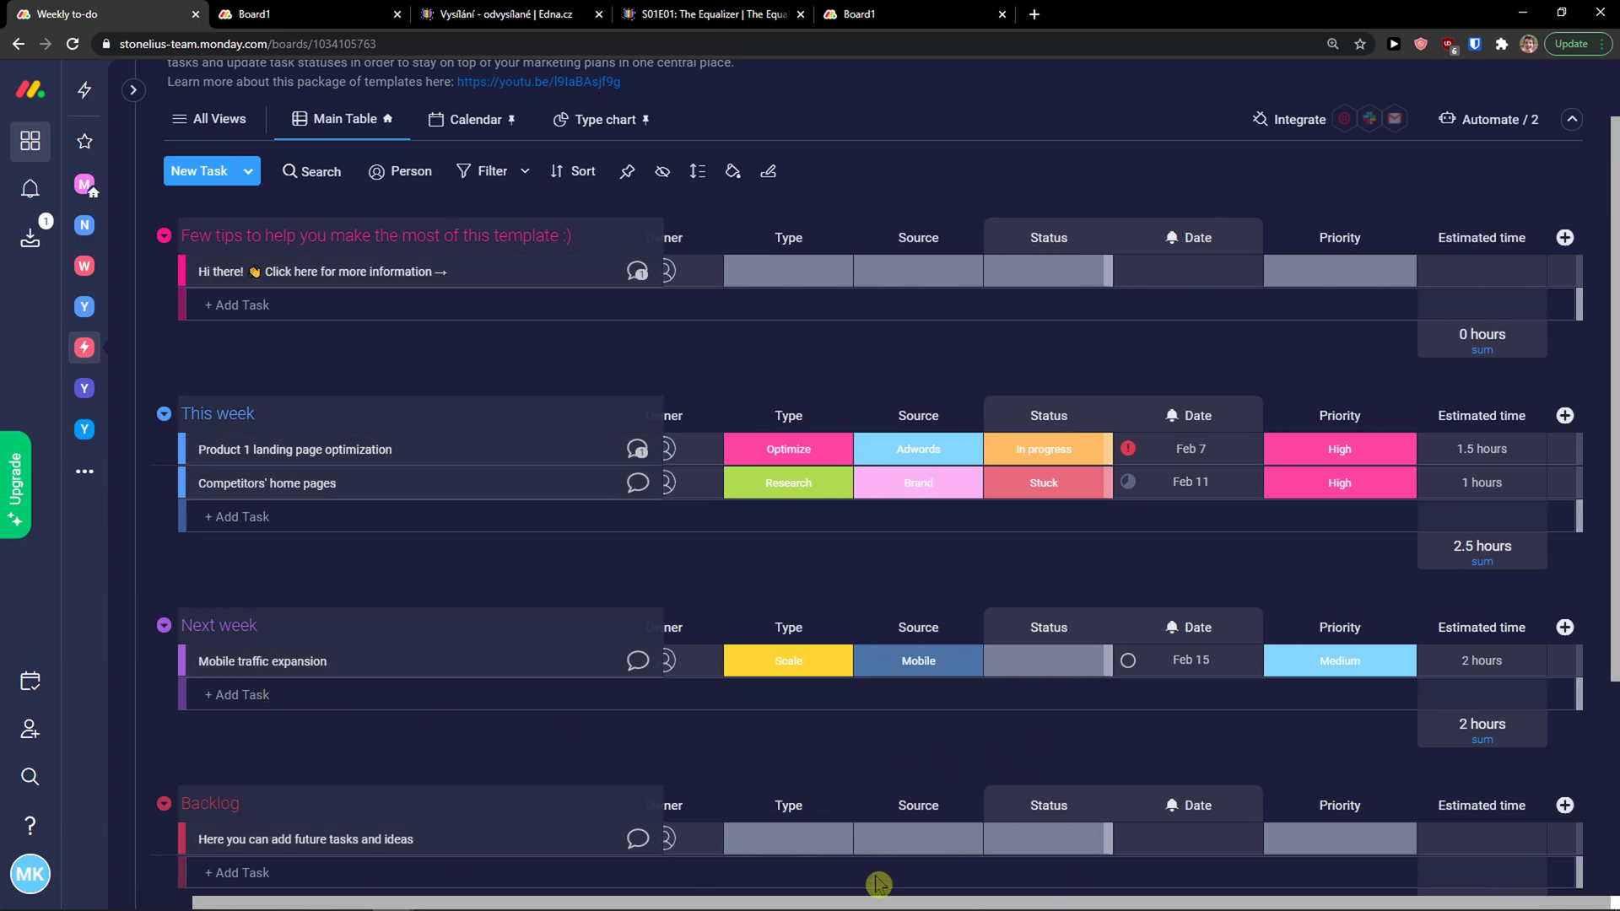